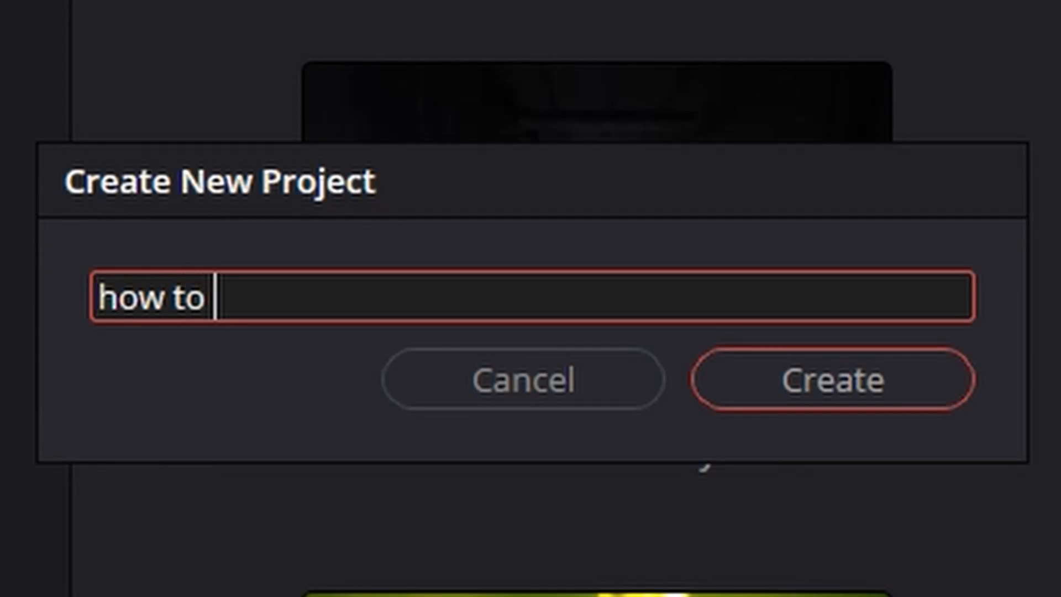
Step: Create a new project named "how to Crack"
{"action": "key", "text": "BackSpace"}
{"action": "type", "text": "AN"}
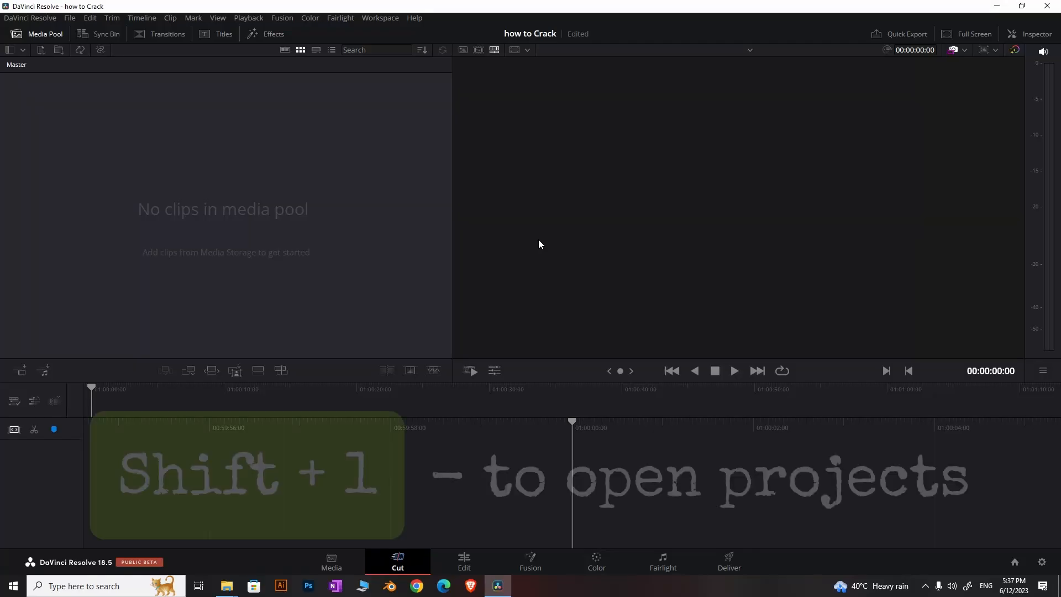
Step: Rename the how to Crack project to "how to create hanging rack" in the project manager and return to the project
{"action": "key", "text": "shift+1"}
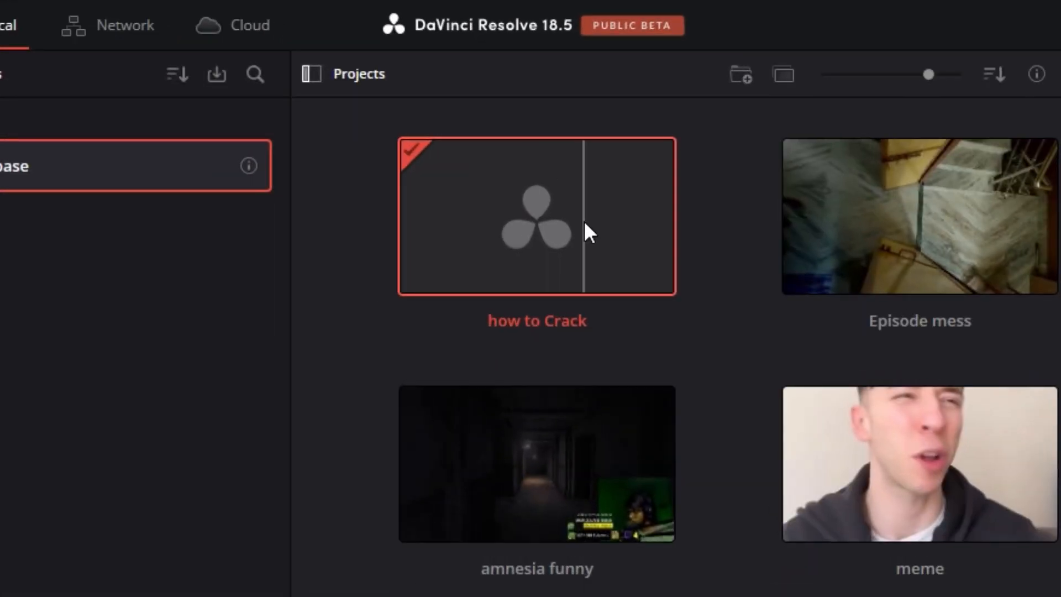
{"action": "right_click", "coordinate": [585, 220]}
{"action": "left_click", "coordinate": [612, 263]}
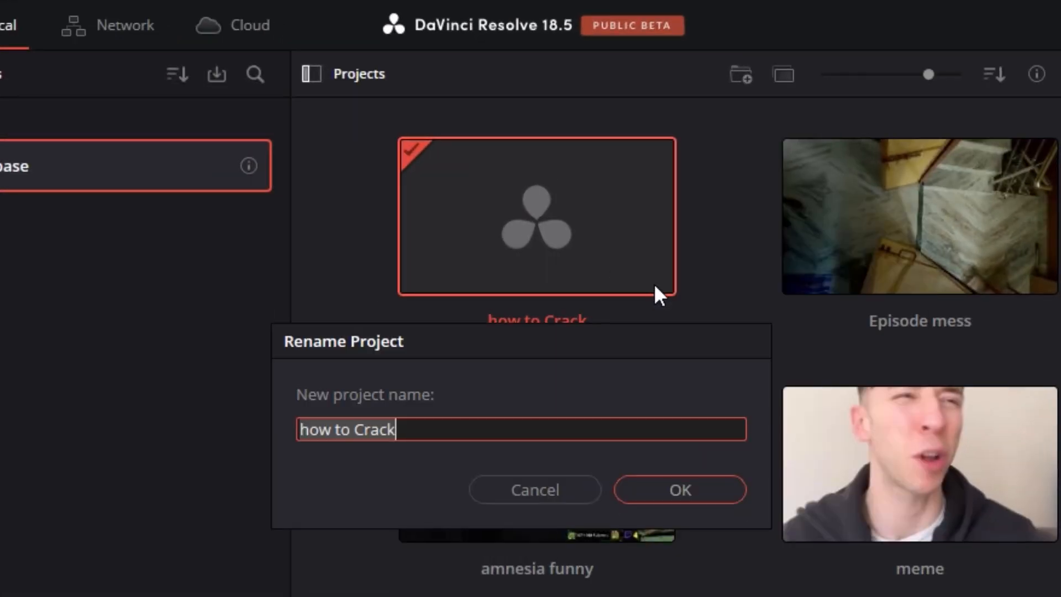
{"action": "type", "text": "how to"}
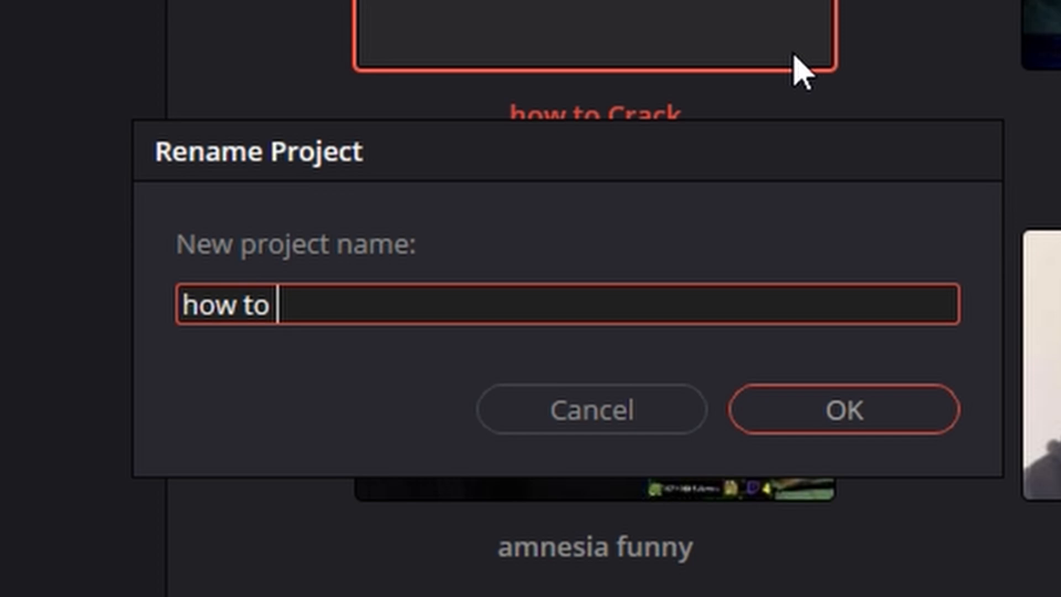
{"action": "type", "text": " create rack"}
{"action": "key", "text": "Left"}
{"action": "key", "text": "Left"}
{"action": "key", "text": "Left"}
{"action": "key", "text": "Left"}
{"action": "type", "text": "hanging"}
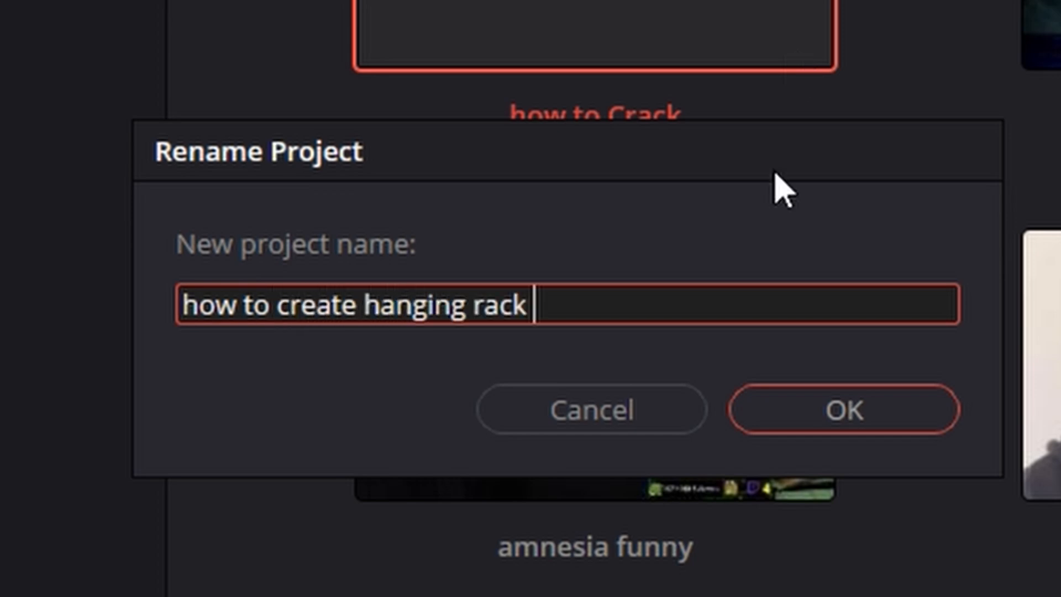
{"action": "left_click", "coordinate": [912, 407]}
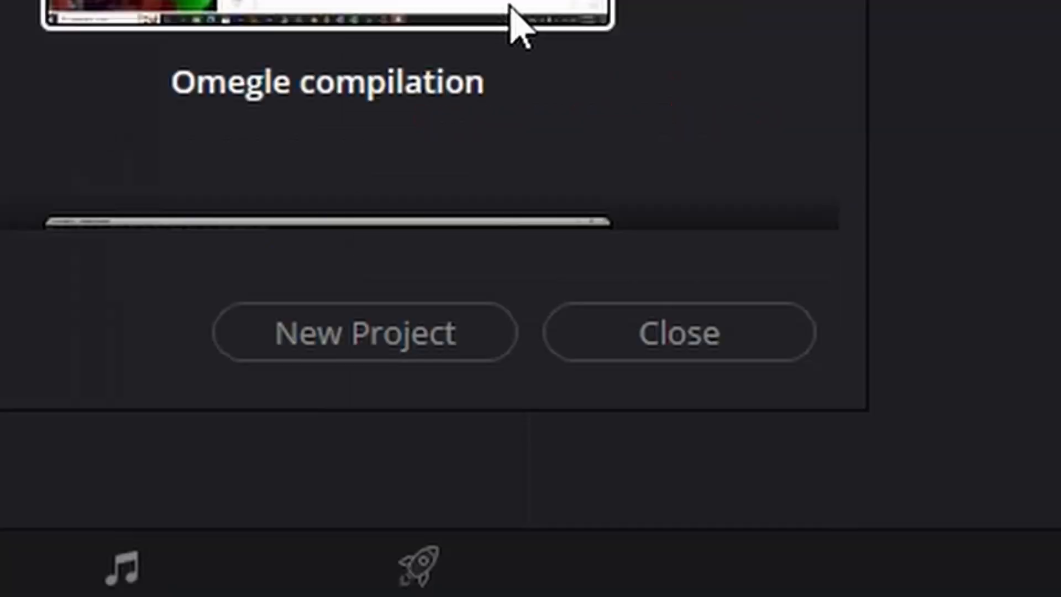
{"action": "left_click", "coordinate": [601, 355]}
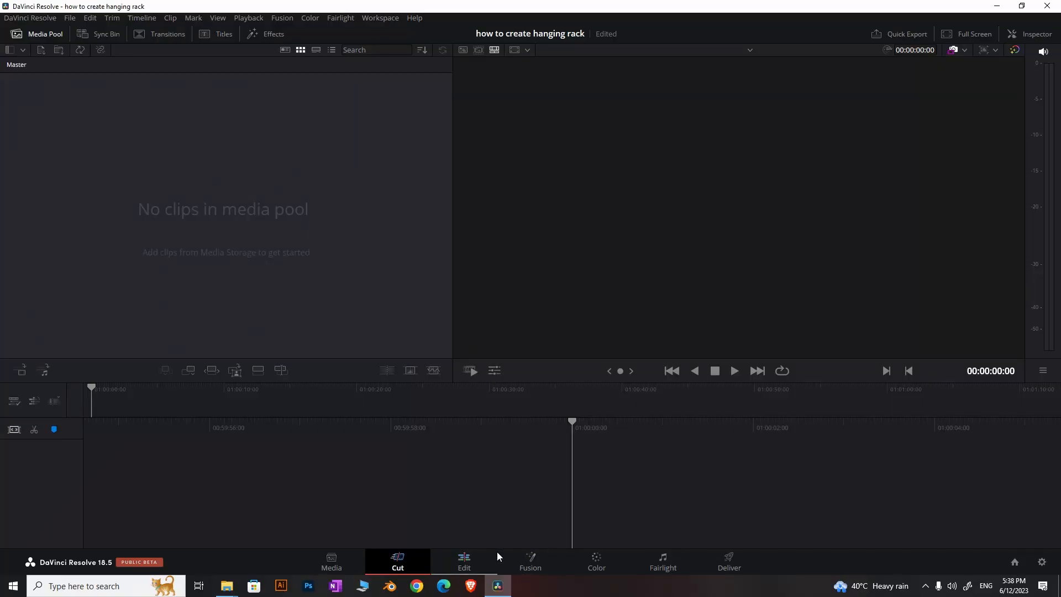
Step: Go to the project's Media page
{"action": "left_click", "coordinate": [339, 568]}
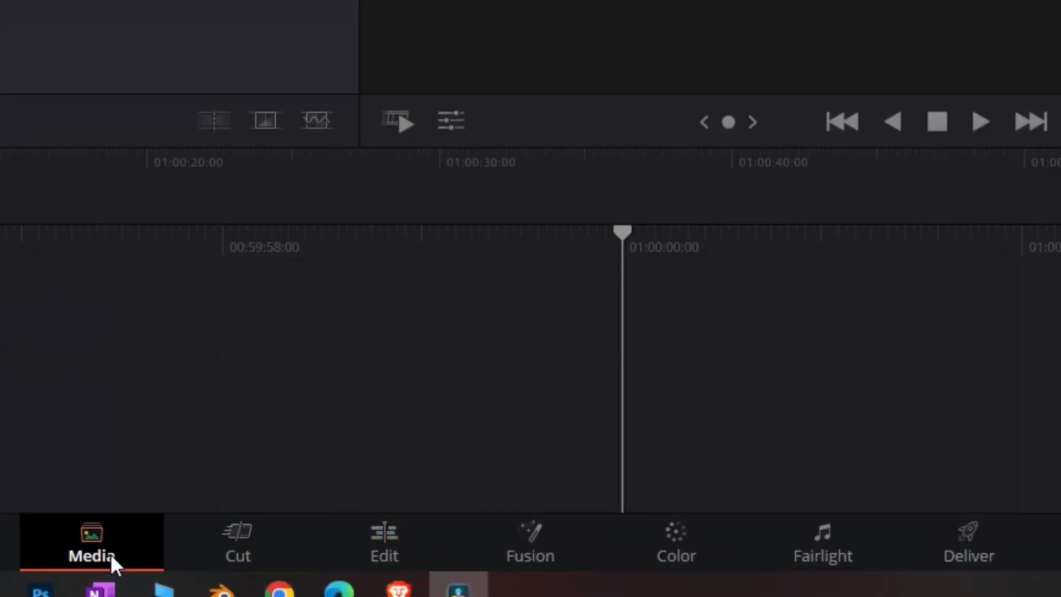
{"action": "left_click", "coordinate": [426, 535]}
{"action": "left_click", "coordinate": [967, 539]}
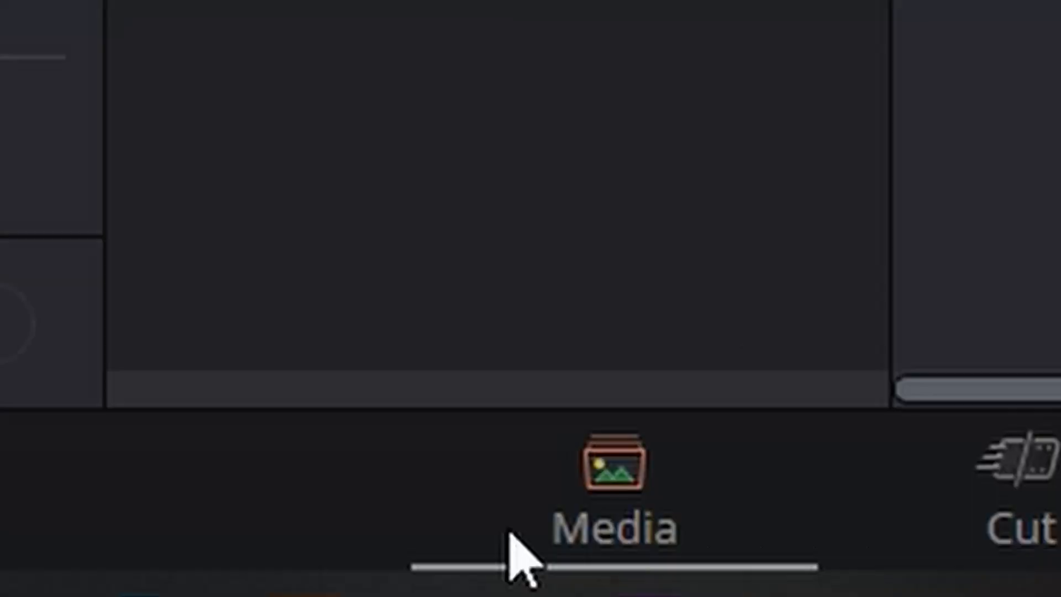
{"action": "left_click", "coordinate": [624, 531]}
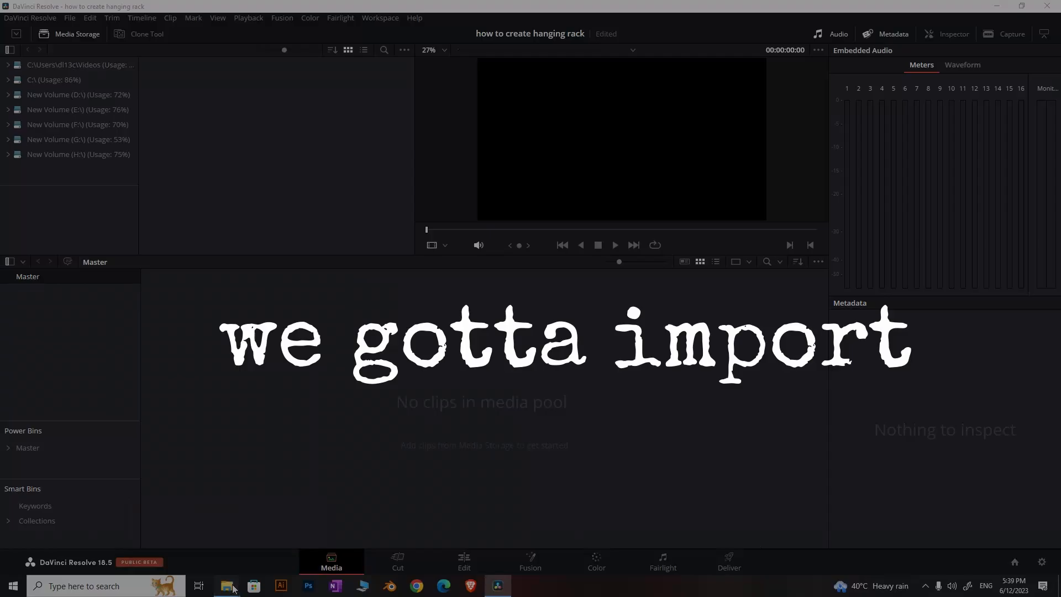
Step: Switch to File Explorer and show the How to Rack folder in a maximized window
{"action": "mouse_move", "coordinate": [237, 584]}
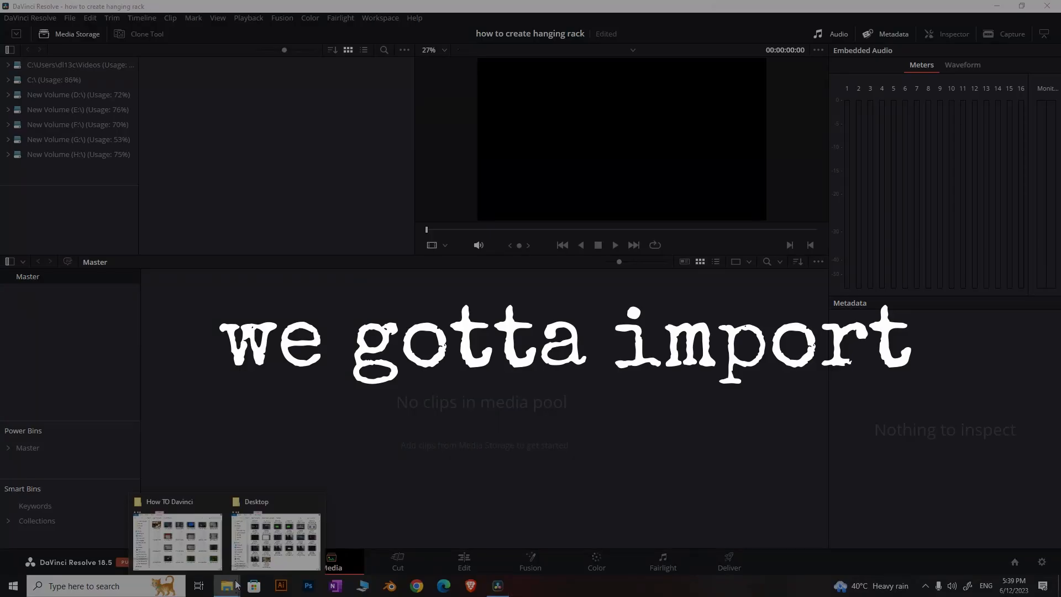
{"action": "left_click", "coordinate": [194, 504]}
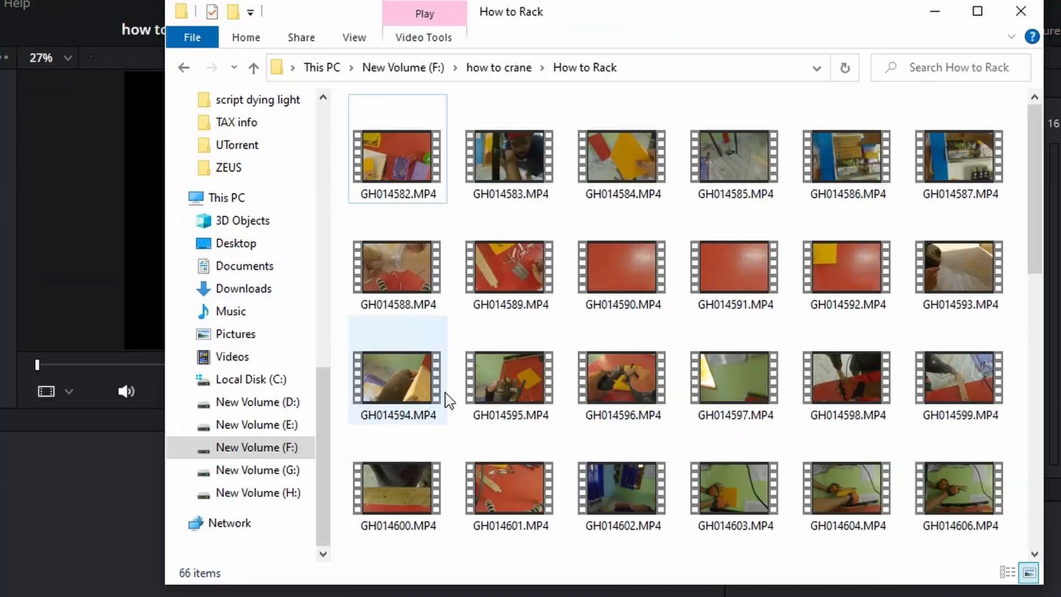
{"action": "left_click", "coordinate": [977, 11]}
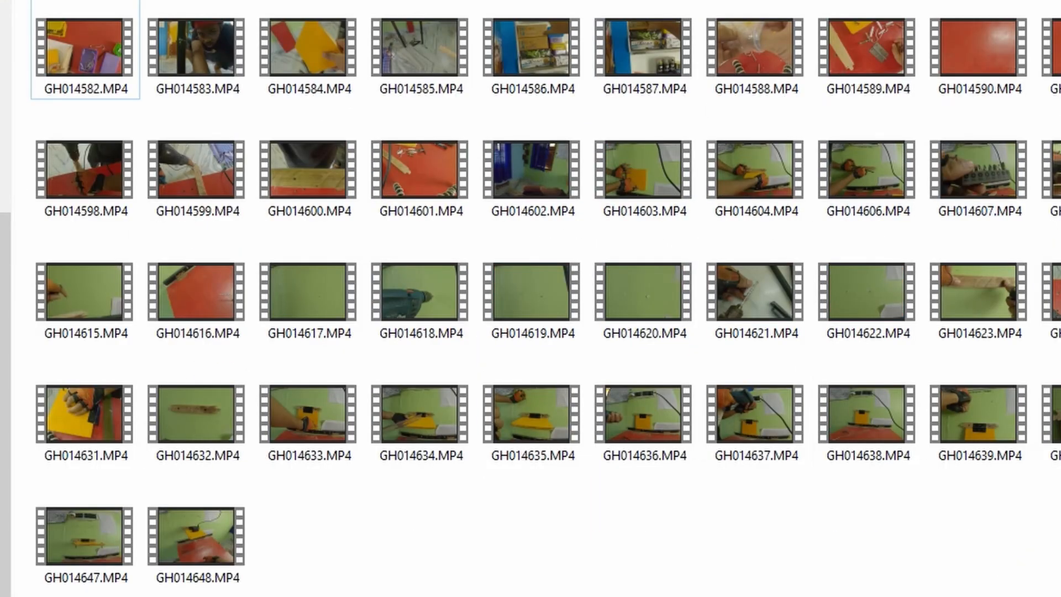
{"action": "left_click", "coordinate": [107, 86]}
{"action": "key", "text": "ctrl+a"}
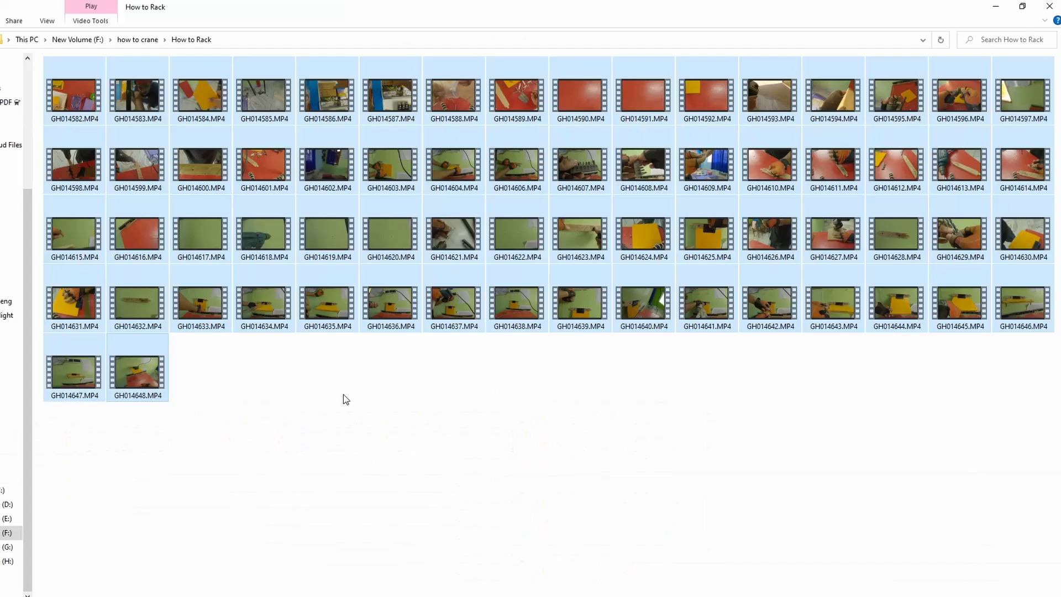
{"action": "left_click", "coordinate": [343, 393]}
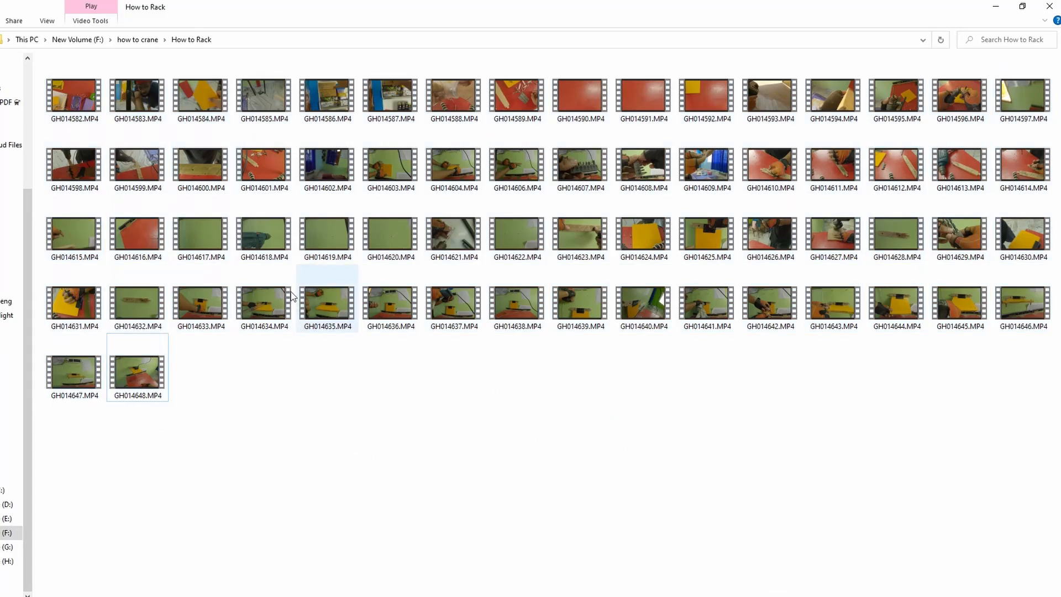
{"action": "left_click", "coordinate": [161, 373], "text": "shift"}
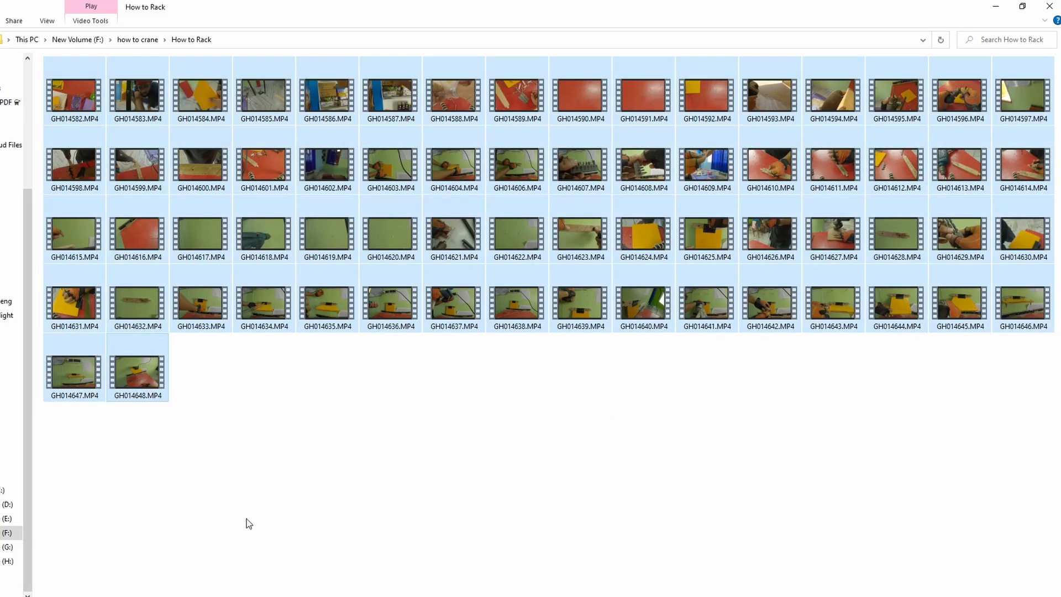
{"action": "left_click", "coordinate": [890, 430]}
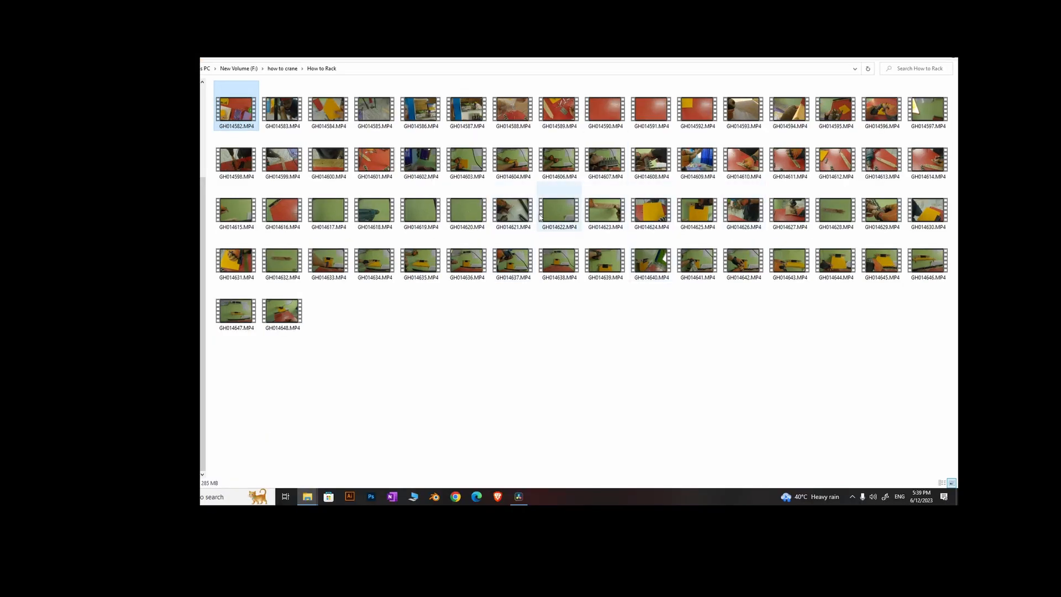
Step: Import all MP4 clips from the How to Rack folder into the media pool, changing the project frame rate to match them
{"action": "left_click", "coordinate": [544, 180]}
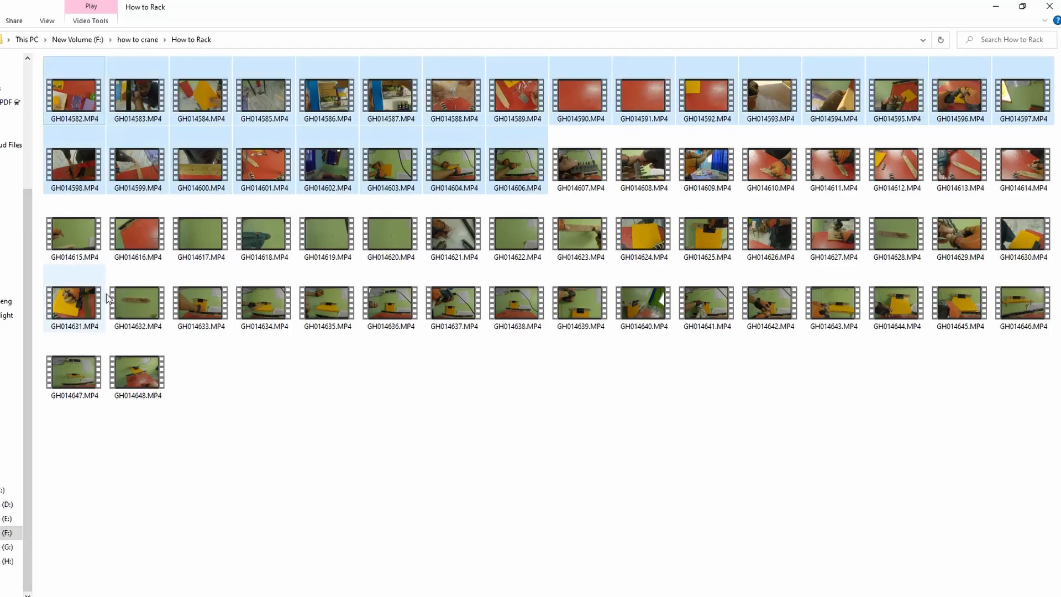
{"action": "left_click", "coordinate": [283, 316], "text": "shift"}
{"action": "key", "text": "ctrl+a"}
{"action": "left_click_drag", "start_coordinate": [155, 373], "coordinate": [387, 596]}
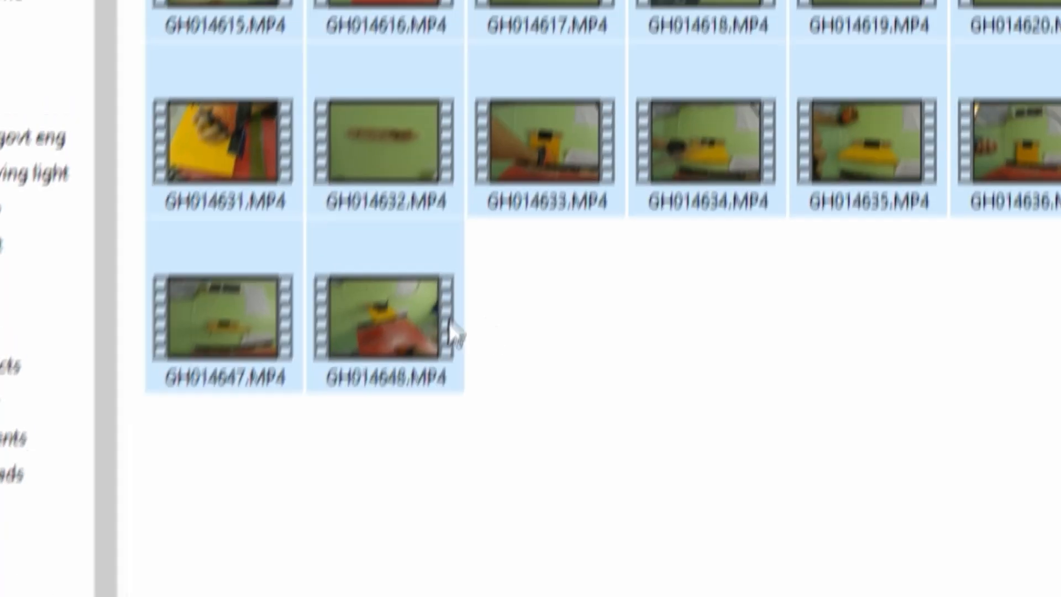
{"action": "left_click_drag", "start_coordinate": [644, 396], "coordinate": [519, 298]}
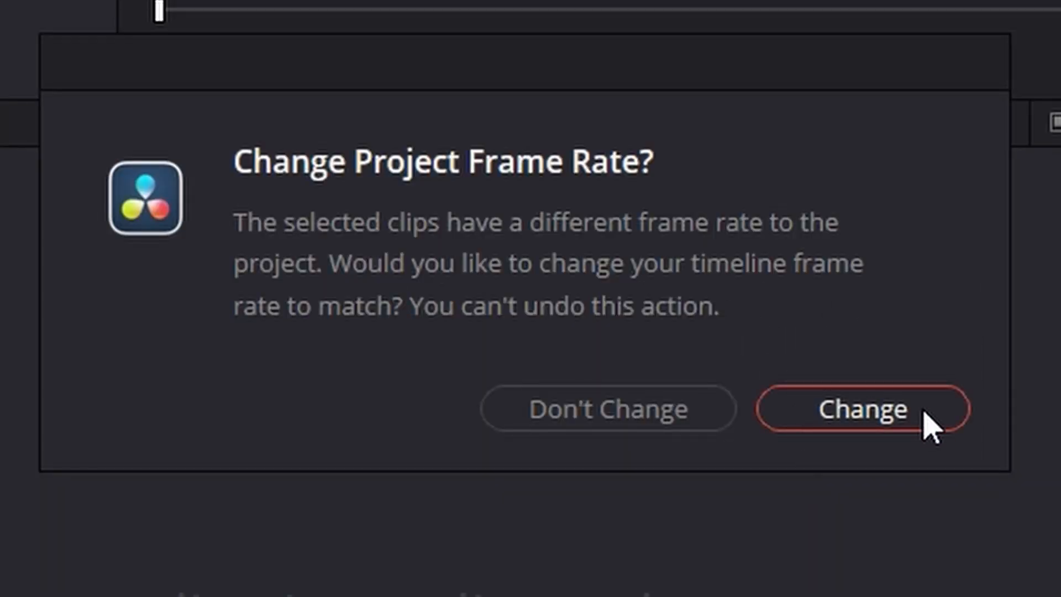
{"action": "left_click", "coordinate": [888, 413]}
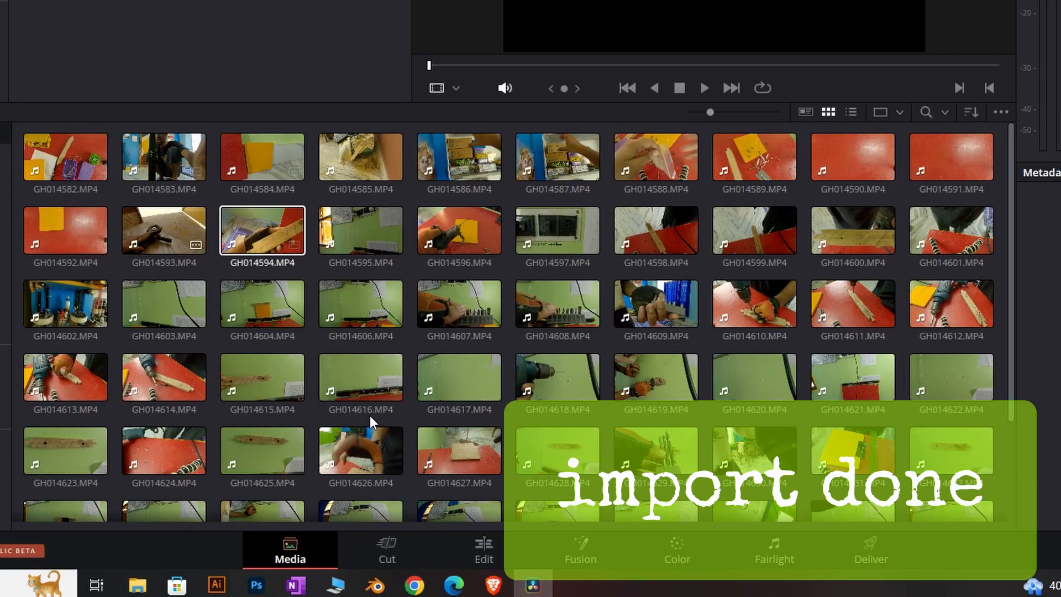
{"action": "scroll", "coordinate": [561, 367], "scroll_direction": "down", "scroll_amount": 3}
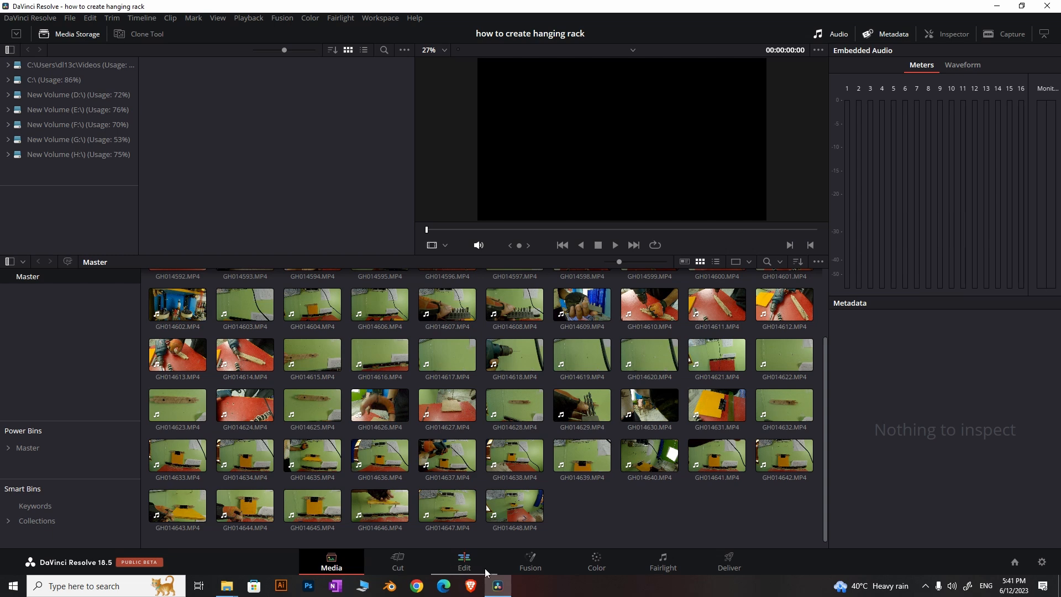
Step: Go to the Edit page and examine the Media Pool, Effects and Inspector panels by toggling them off and on
{"action": "left_click", "coordinate": [465, 561]}
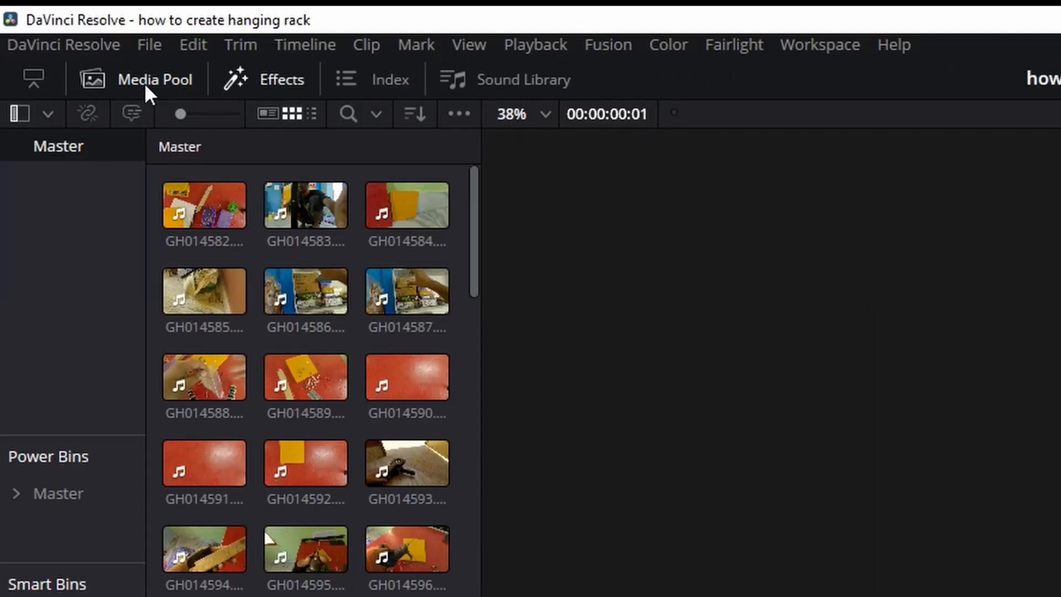
{"action": "left_click", "coordinate": [304, 158]}
{"action": "left_click", "coordinate": [144, 83]}
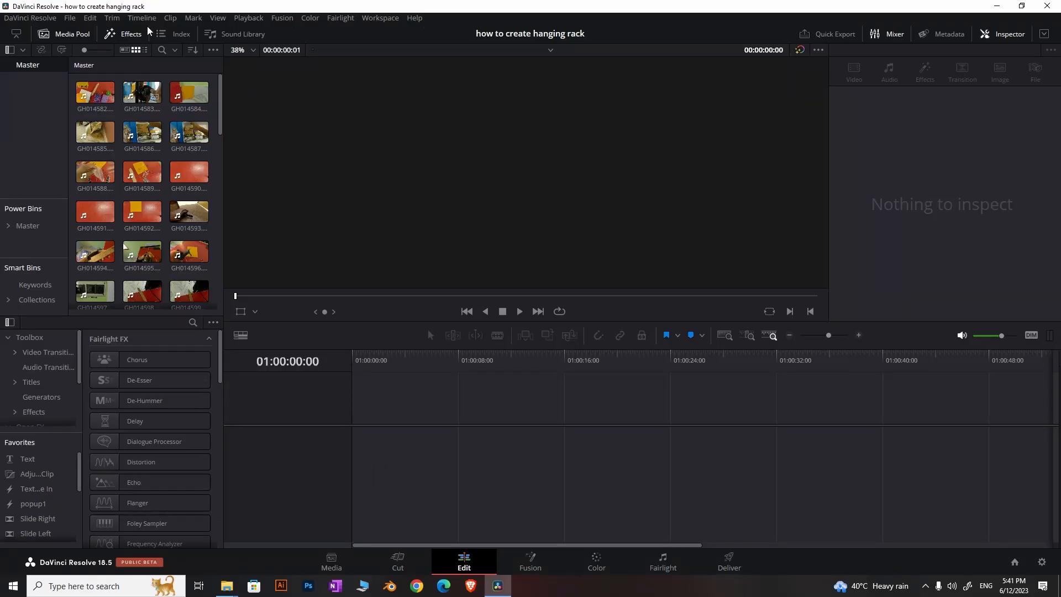
{"action": "left_click", "coordinate": [125, 37]}
{"action": "left_click", "coordinate": [126, 37]}
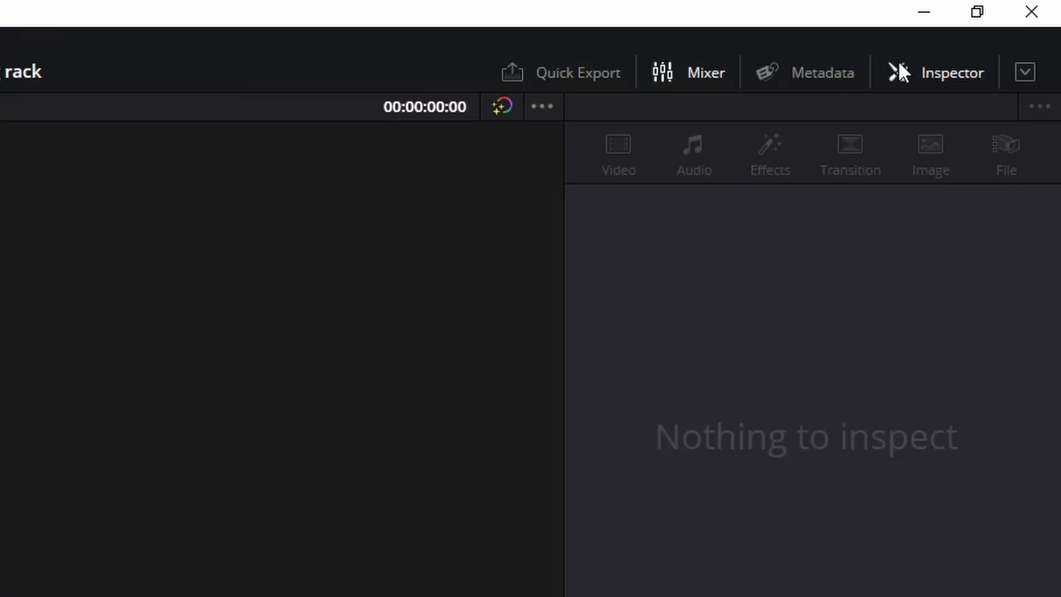
{"action": "left_click", "coordinate": [985, 34]}
{"action": "left_click", "coordinate": [986, 34]}
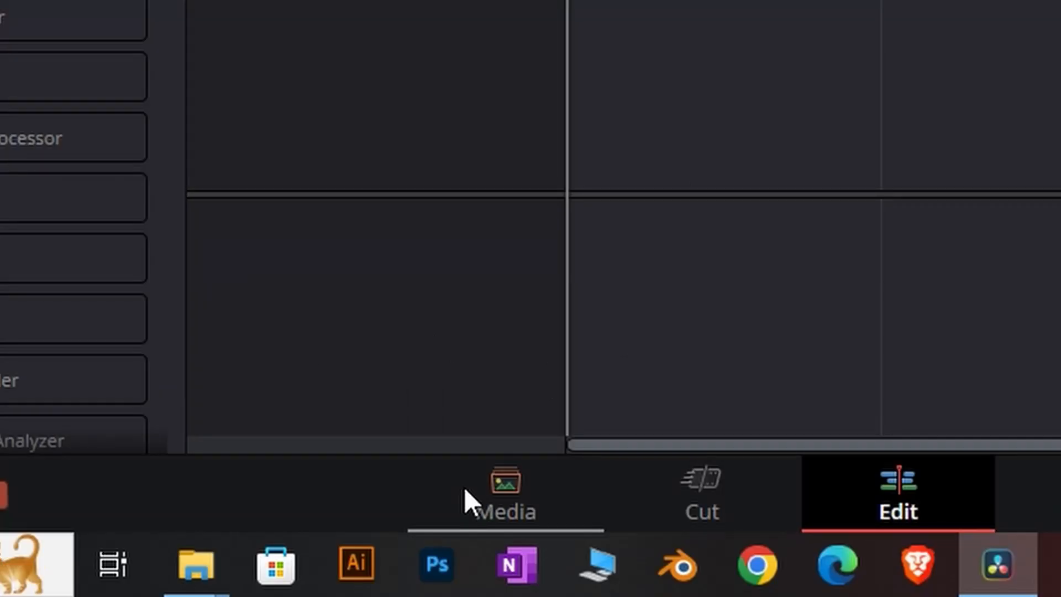
Step: Return to the Media page and create a new bin named "Footage" in the Master bin
{"action": "left_click", "coordinate": [329, 565]}
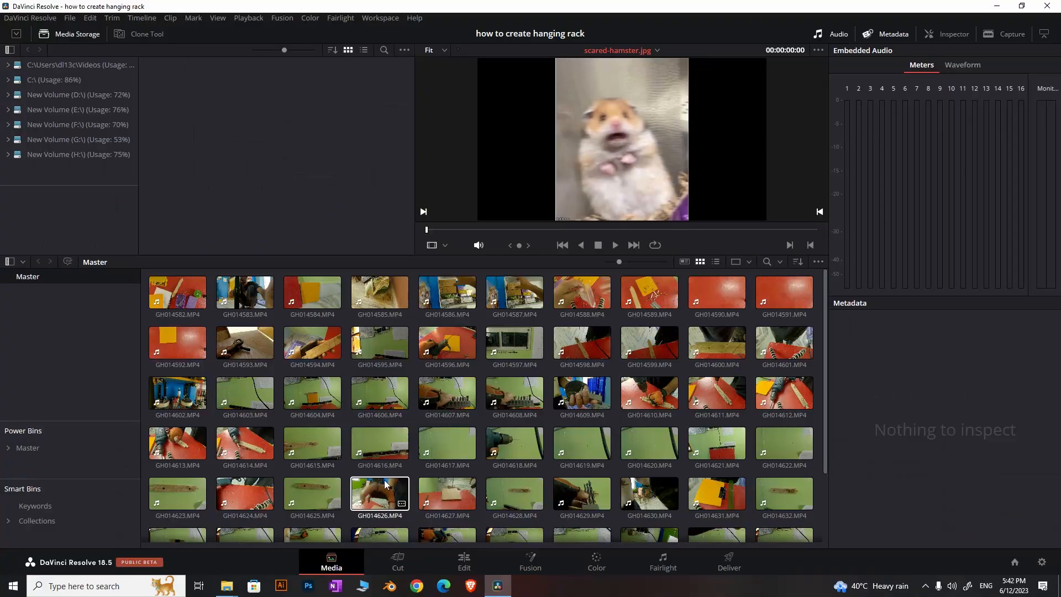
{"action": "scroll", "coordinate": [647, 514], "scroll_direction": "down", "scroll_amount": 3}
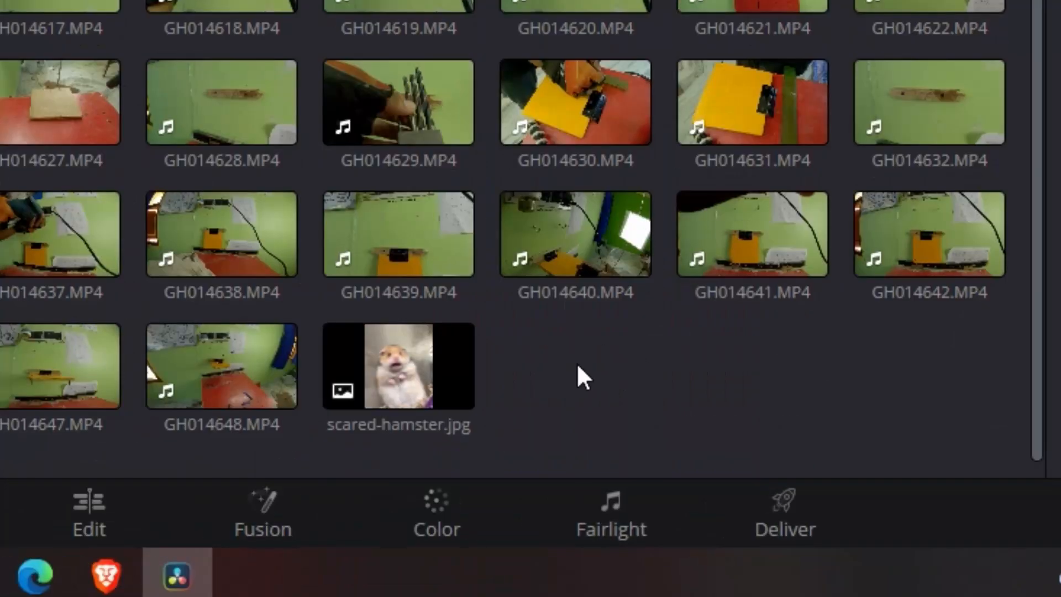
{"action": "right_click", "coordinate": [649, 509]}
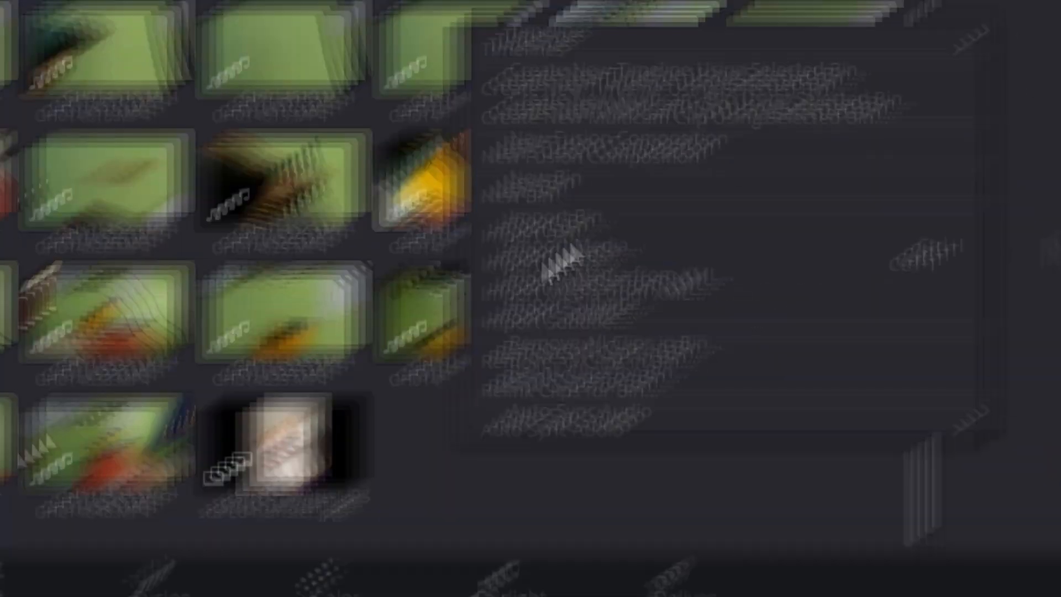
{"action": "left_click", "coordinate": [466, 268]}
{"action": "type", "text": "Foo"}
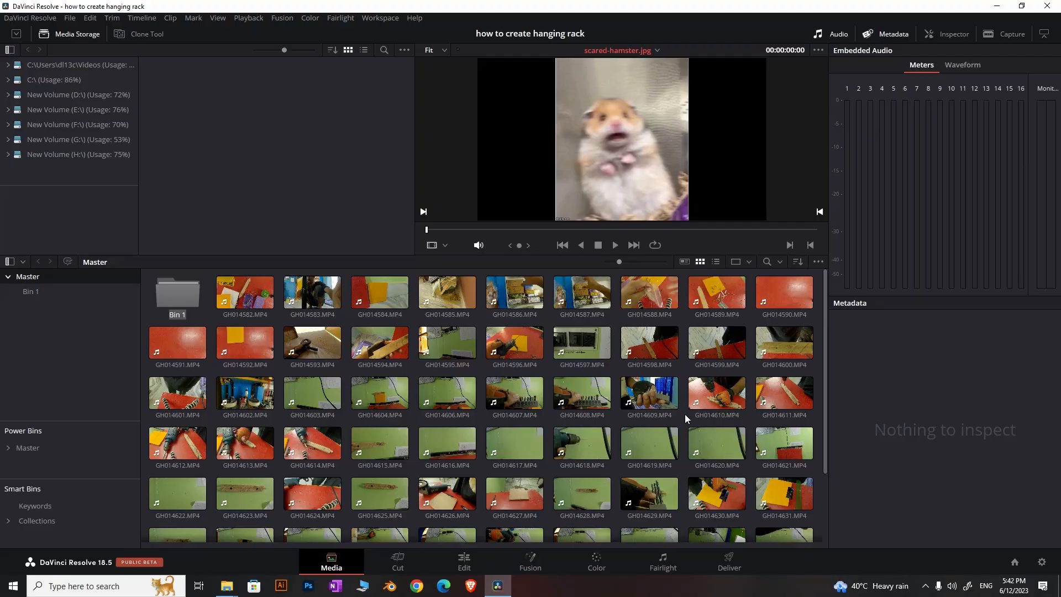
{"action": "type", "text": "tage"}
{"action": "key", "text": "Return"}
Step: Move all clips from GH014582.MP4 through GH014648.MP4 into the Footage bin, leaving out scared-hamster.jpg
{"action": "left_click", "coordinate": [692, 306]}
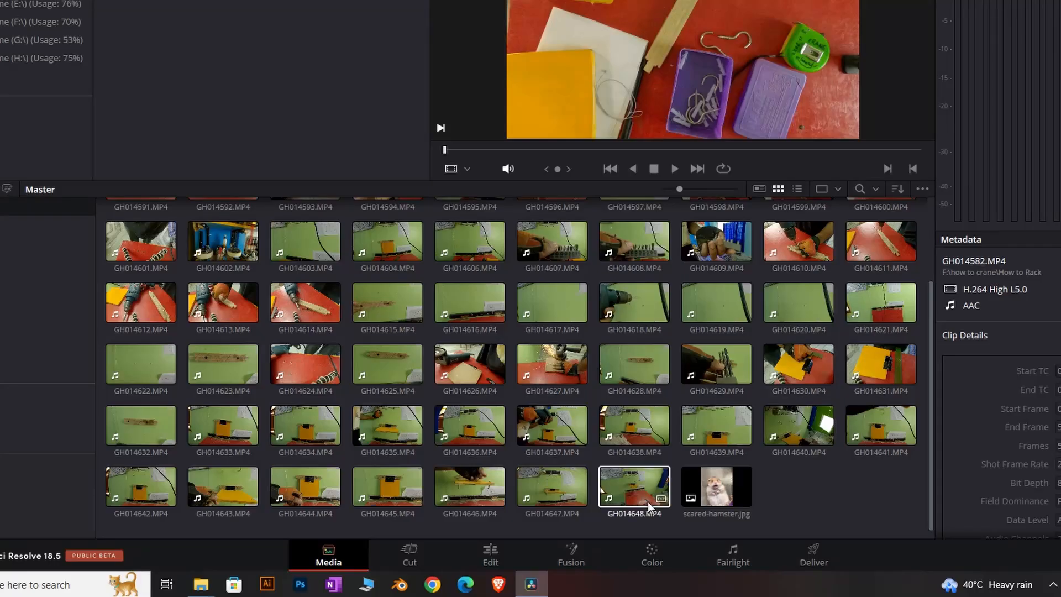
{"action": "left_click", "coordinate": [650, 506], "text": "shift"}
{"action": "scroll", "coordinate": [387, 332], "scroll_direction": "up", "scroll_amount": 4}
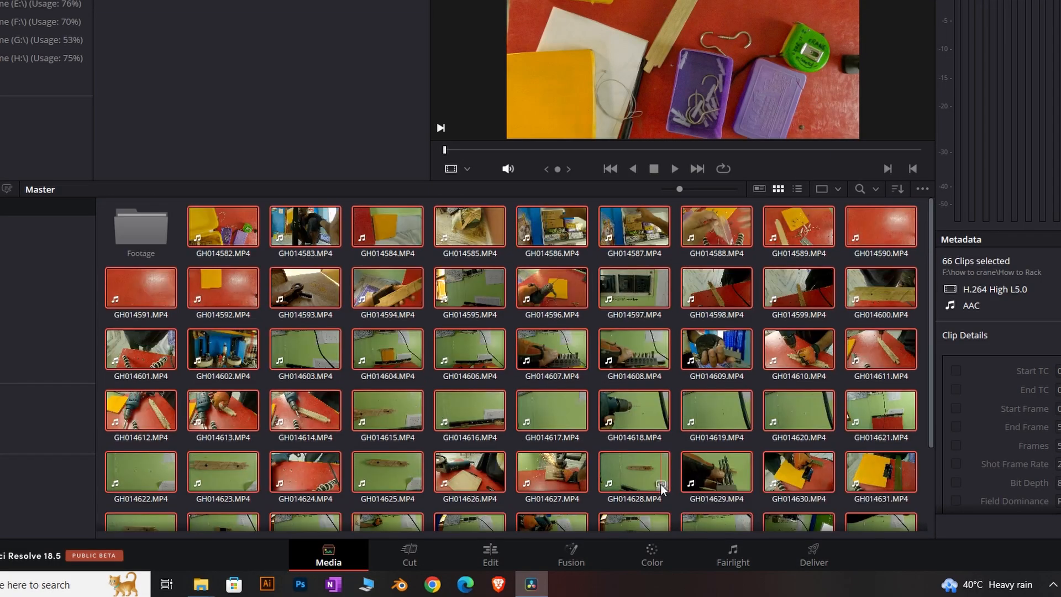
{"action": "left_click_drag", "start_coordinate": [254, 256], "coordinate": [163, 237]}
{"action": "left_click_drag", "start_coordinate": [478, 238], "coordinate": [457, 284]}
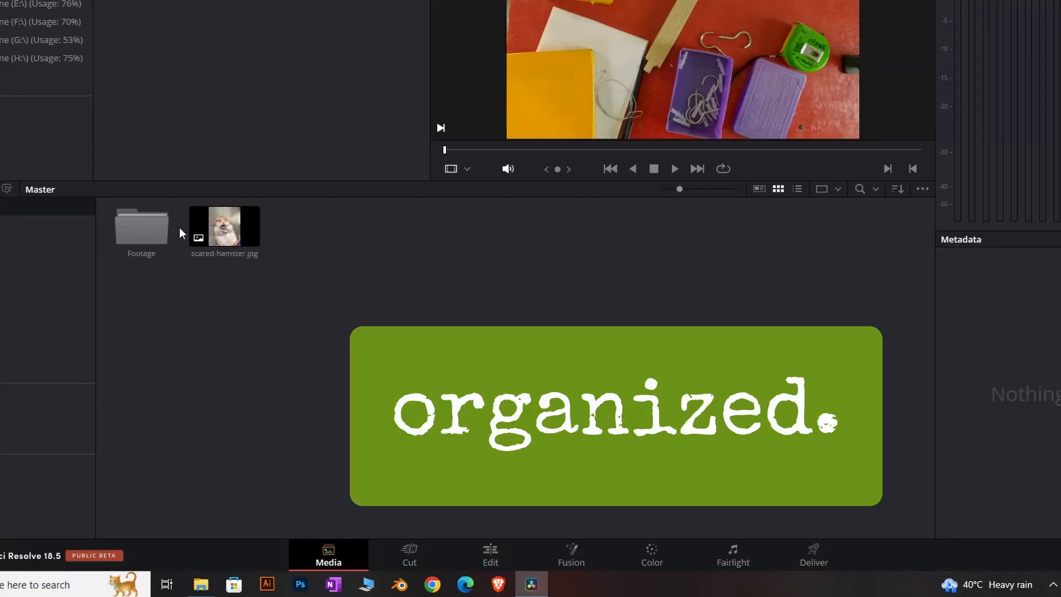
Step: Open the Footage bin and load the clip GH014597.MP4 in the viewer
{"action": "double_click", "coordinate": [166, 231]}
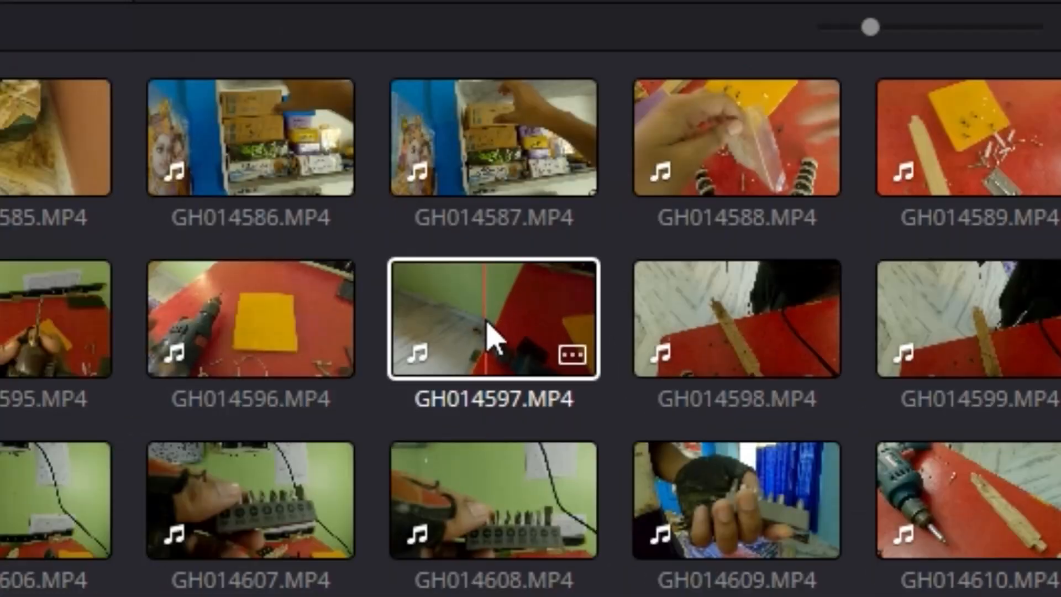
{"action": "left_click", "coordinate": [504, 346]}
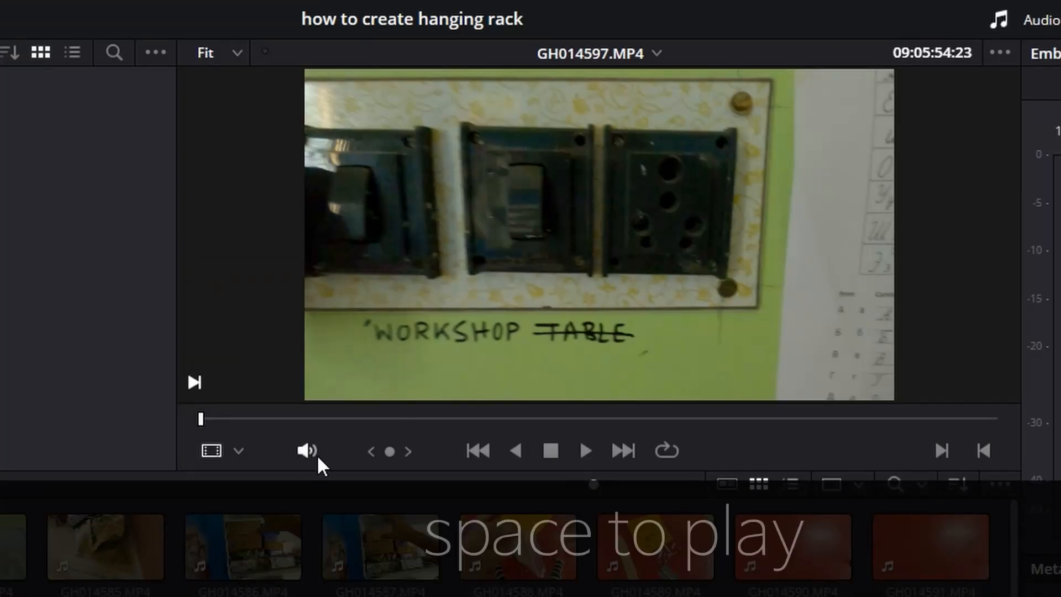
Step: Play the clip GH014597.MP4 in the viewer for a moment and stop it
{"action": "key", "text": "space"}
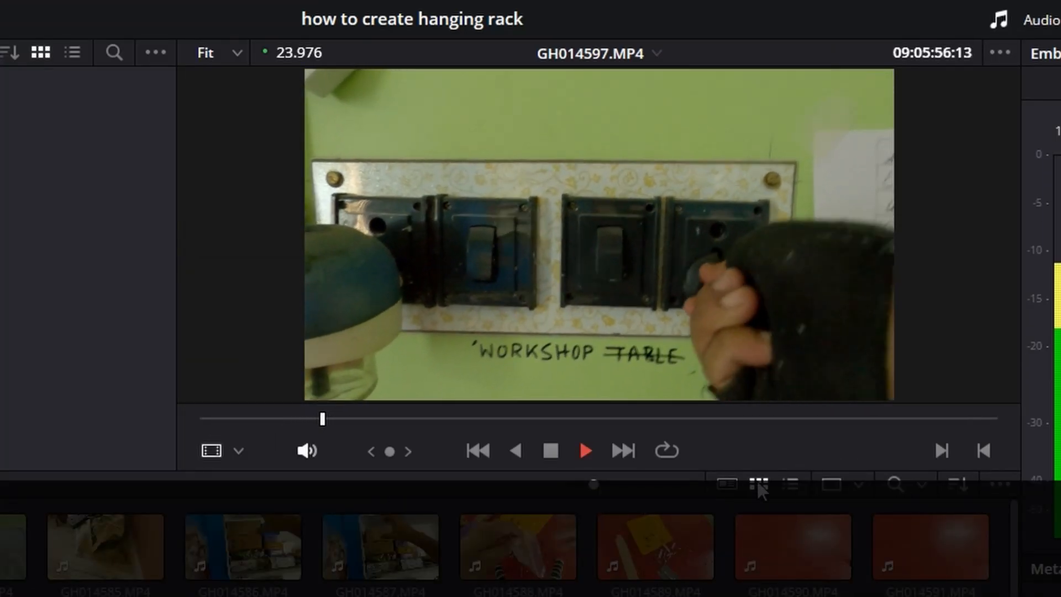
{"action": "key", "text": "space"}
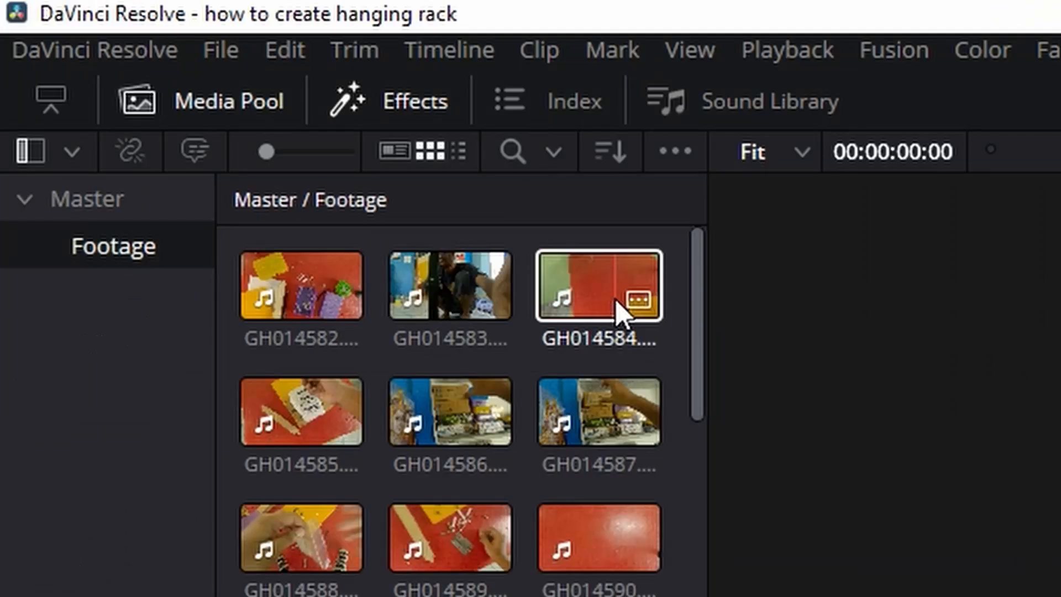
Step: Load GH014584.MP4 in the Edit page's source viewer, zoom its preview in and out, fit it to the viewer and zoom out to 29%
{"action": "left_click", "coordinate": [617, 302]}
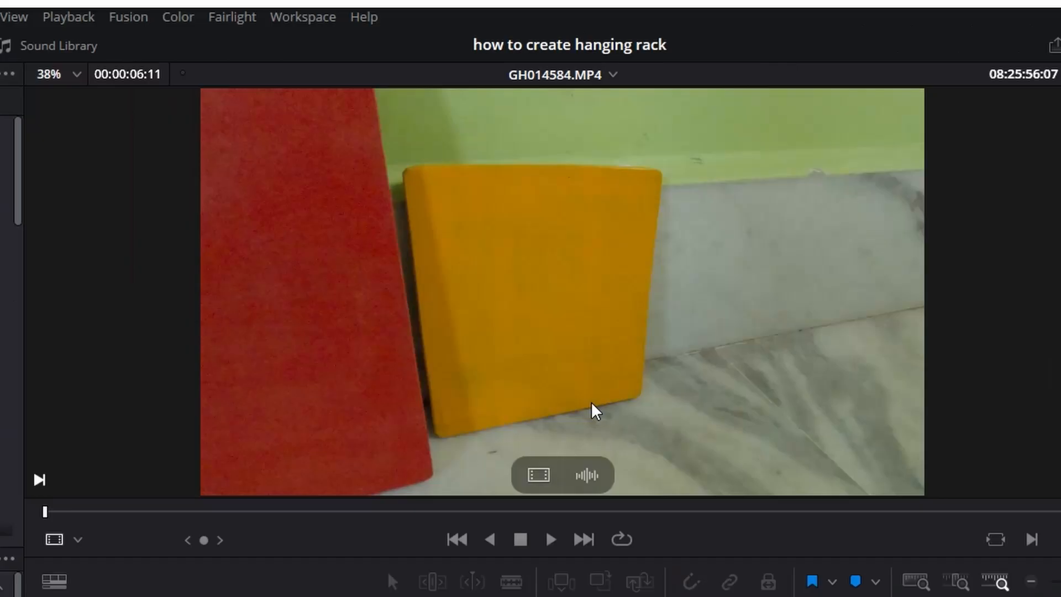
{"action": "scroll", "coordinate": [532, 271], "scroll_direction": "up", "scroll_amount": 2}
{"action": "scroll", "coordinate": [532, 271], "scroll_direction": "down", "scroll_amount": 4}
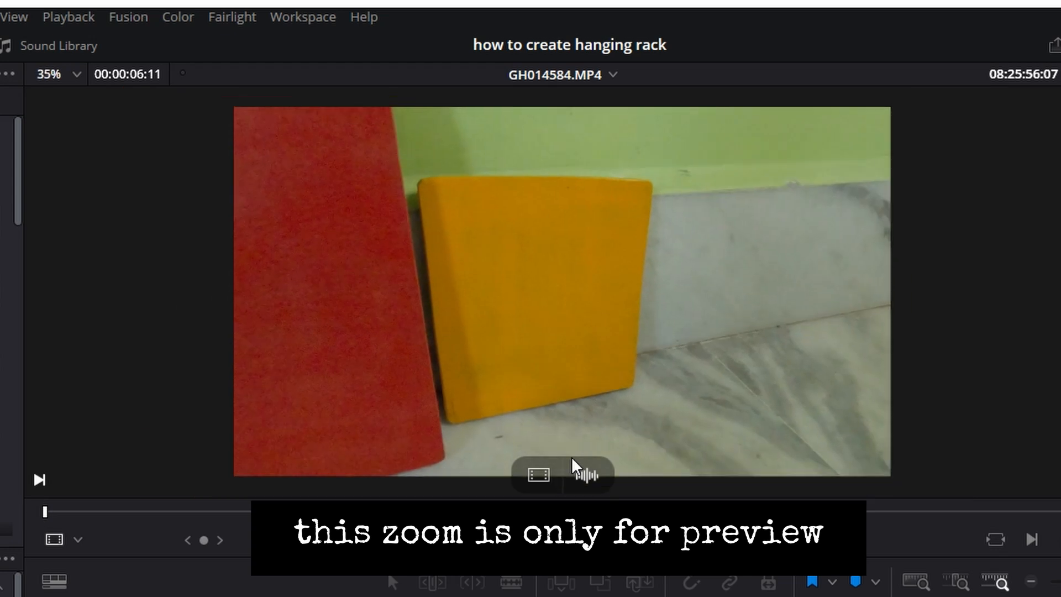
{"action": "scroll", "coordinate": [571, 456], "scroll_direction": "up", "scroll_amount": 4}
{"action": "scroll", "coordinate": [572, 456], "scroll_direction": "down", "scroll_amount": 1}
{"action": "scroll", "coordinate": [572, 456], "scroll_direction": "up", "scroll_amount": 1}
{"action": "key", "text": "z"}
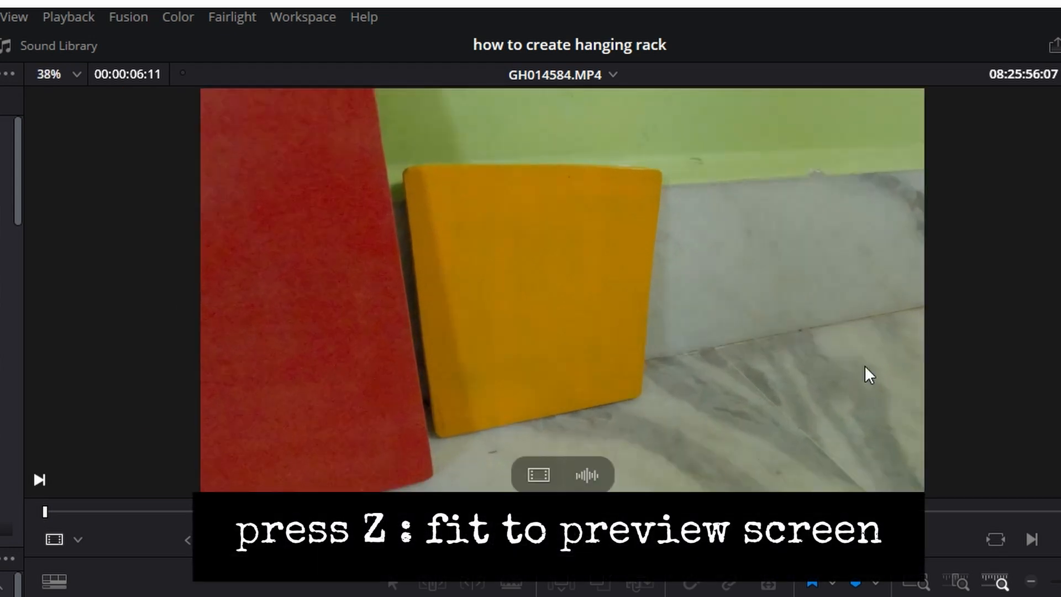
{"action": "scroll", "coordinate": [602, 394], "scroll_direction": "down", "scroll_amount": 3}
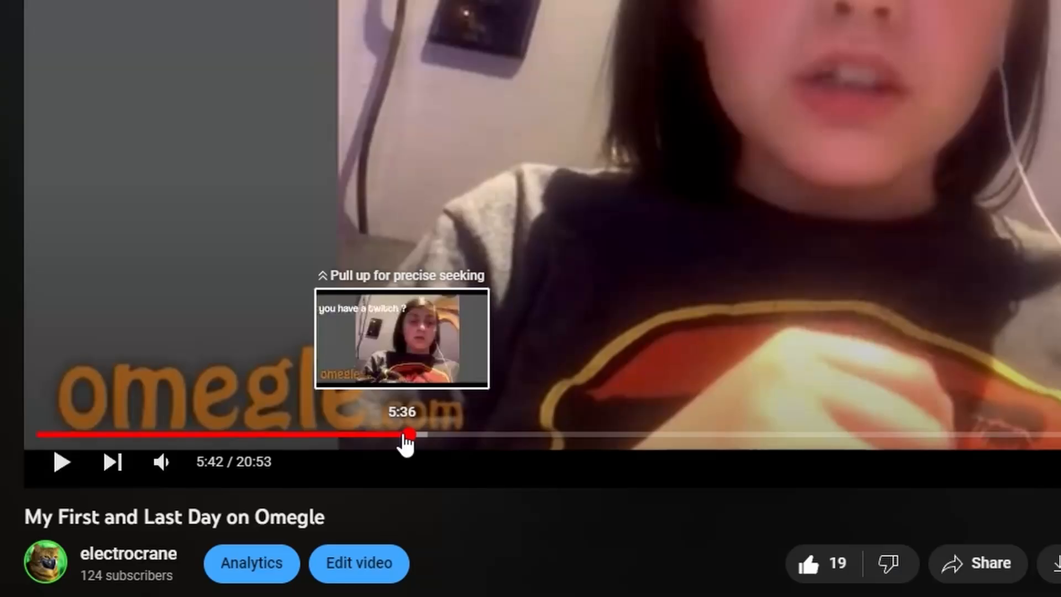
{"action": "left_click_drag", "start_coordinate": [401, 442], "coordinate": [623, 449]}
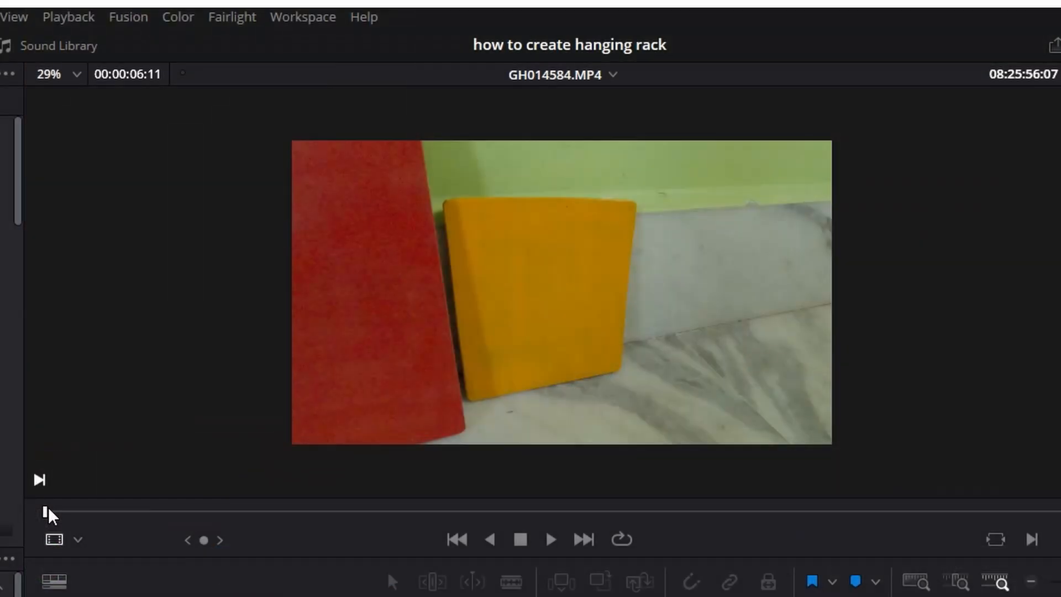
Step: Scrub through GH014584.MP4 and mark an in point at 08:25:57:11 and an out point at 08:25:58:19
{"action": "left_click_drag", "start_coordinate": [98, 521], "coordinate": [401, 513]}
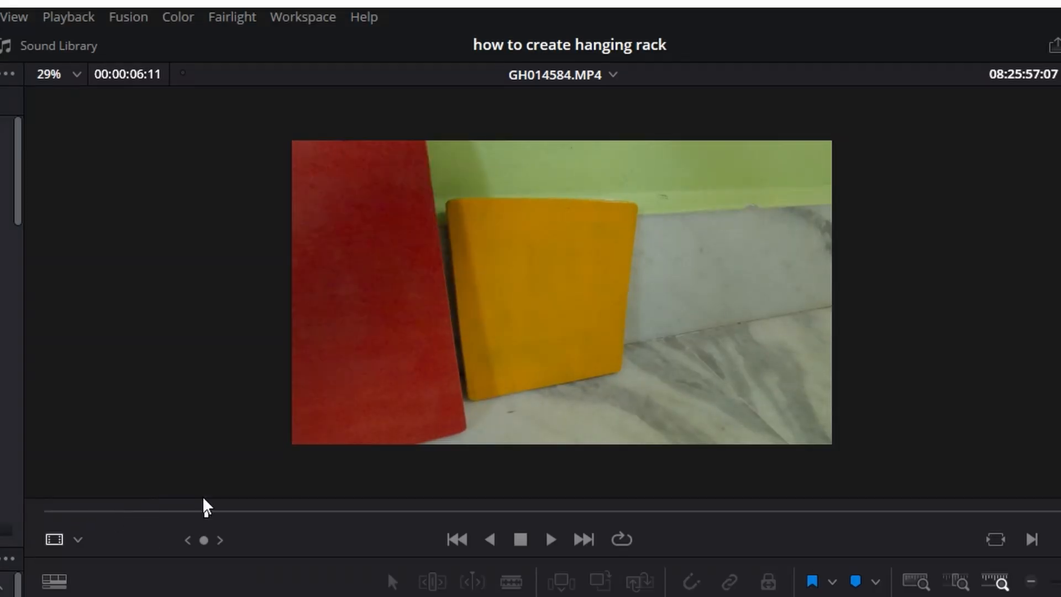
{"action": "left_click_drag", "start_coordinate": [206, 509], "coordinate": [232, 511]}
{"action": "key", "text": "i"}
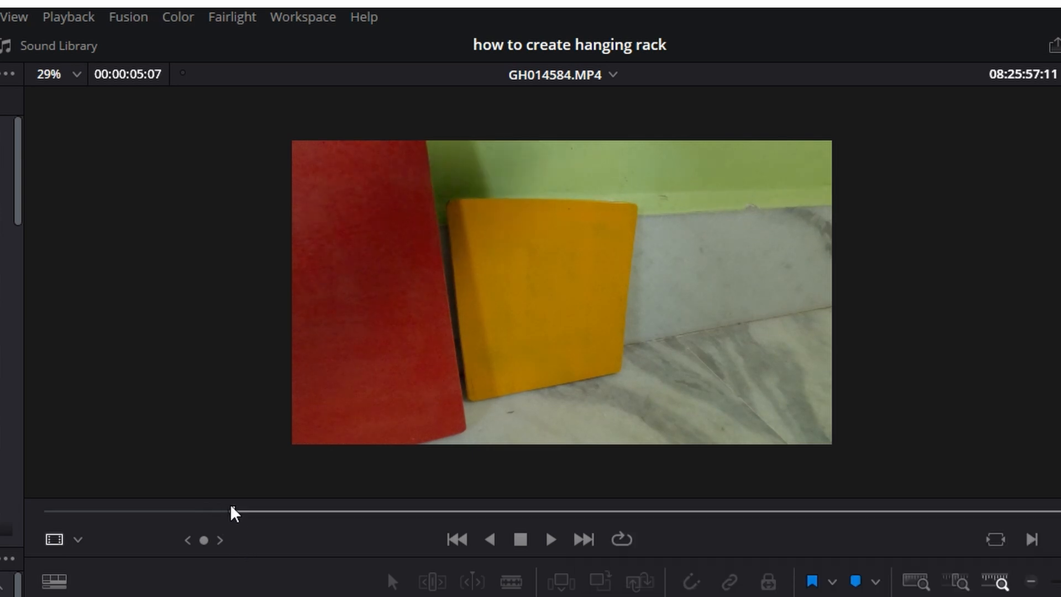
{"action": "key", "text": "space"}
{"action": "mouse_move", "coordinate": [441, 511]}
{"action": "left_mouse_down"}
{"action": "mouse_move", "coordinate": [482, 511]}
{"action": "mouse_move", "coordinate": [437, 520]}
{"action": "mouse_move", "coordinate": [446, 525]}
{"action": "left_mouse_up"}
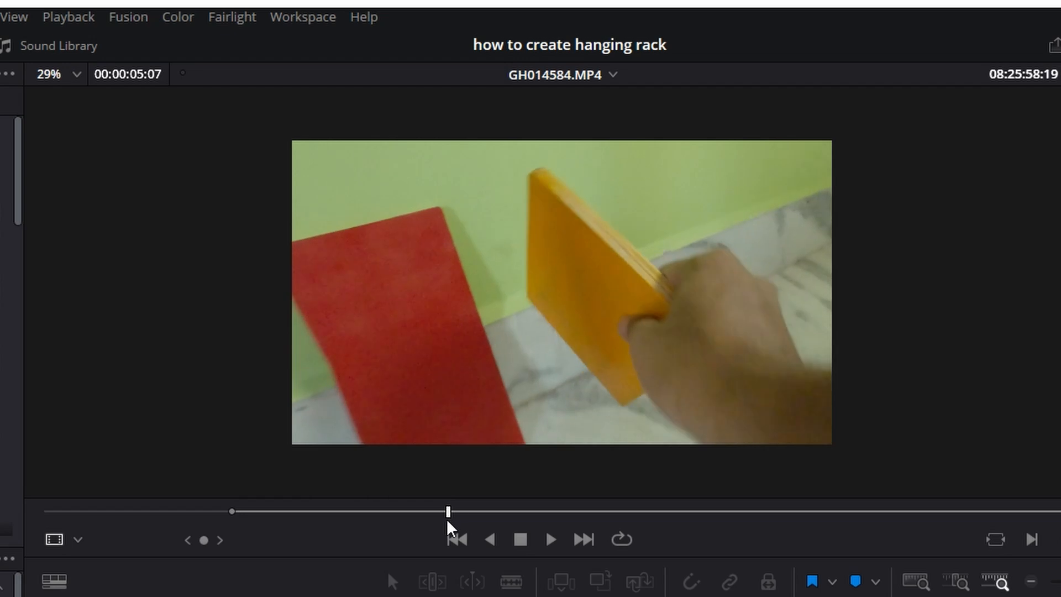
{"action": "key", "text": "o"}
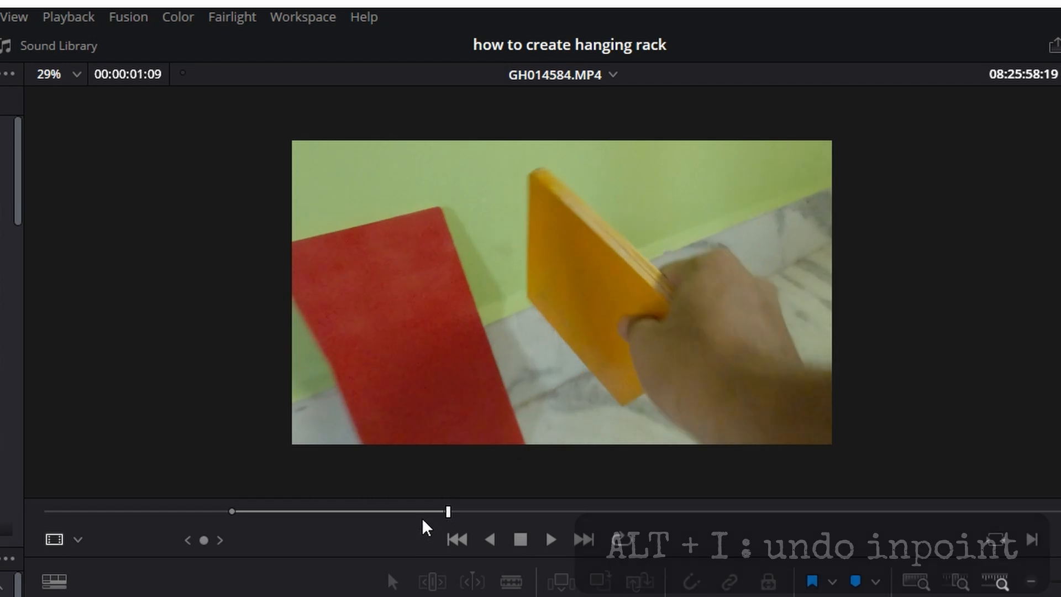
Step: Clear both marks from GH014584.MP4 and set a new in point at 08:25:57:17 and out point at 08:25:59:03
{"action": "key", "text": "alt+i"}
{"action": "key", "text": "alt+o"}
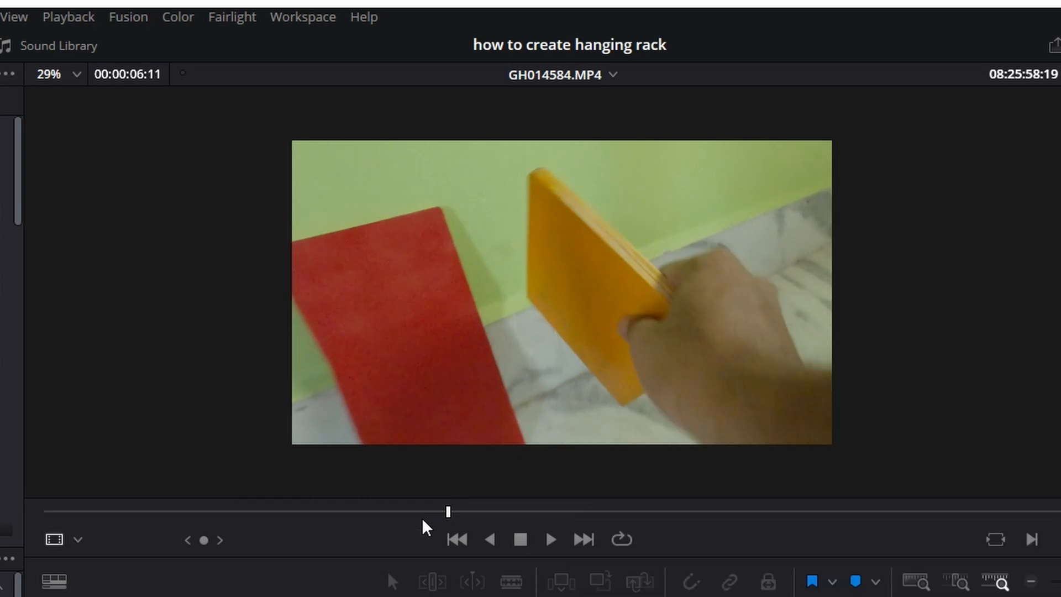
{"action": "left_click", "coordinate": [271, 513]}
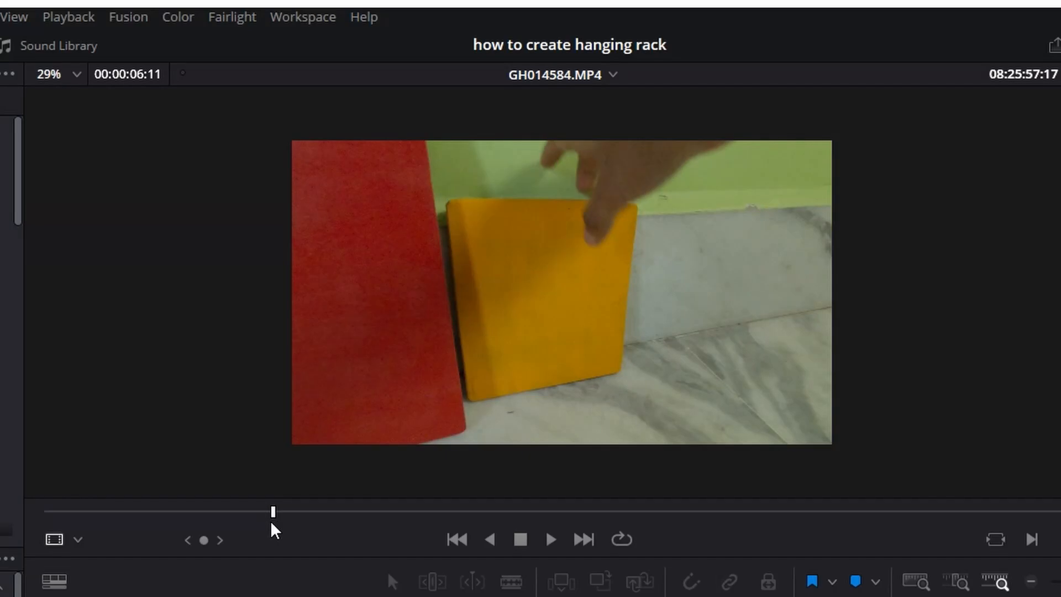
{"action": "key", "text": "i"}
{"action": "key", "text": "Right"}
{"action": "left_click", "coordinate": [501, 512]}
{"action": "key", "text": "o"}
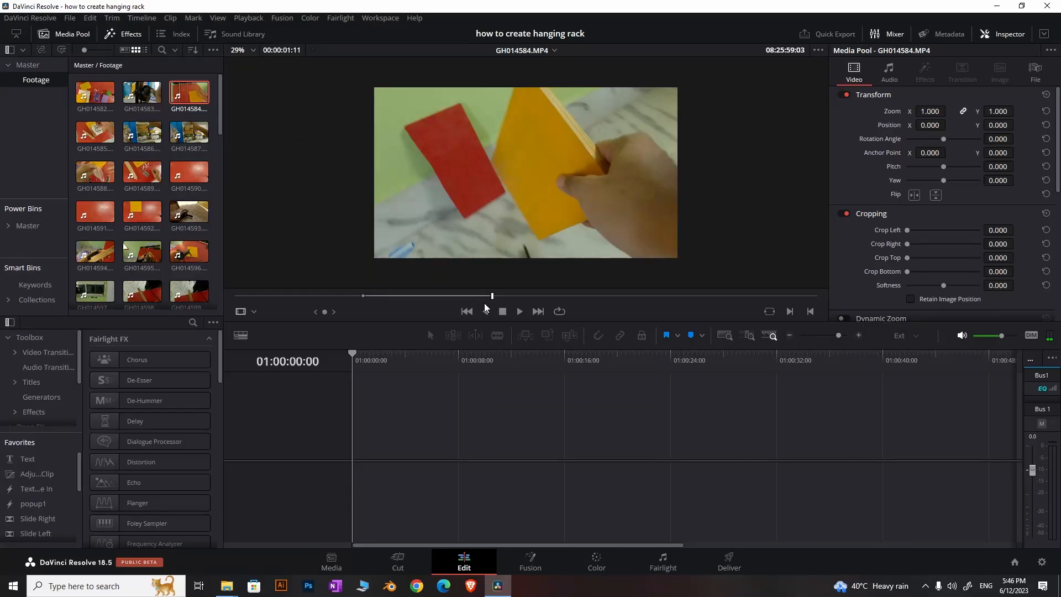
Step: Add the marked section of GH014584.MP4 to the start of the empty timeline and open the project settings
{"action": "left_click_drag", "start_coordinate": [555, 197], "coordinate": [1060, 596]}
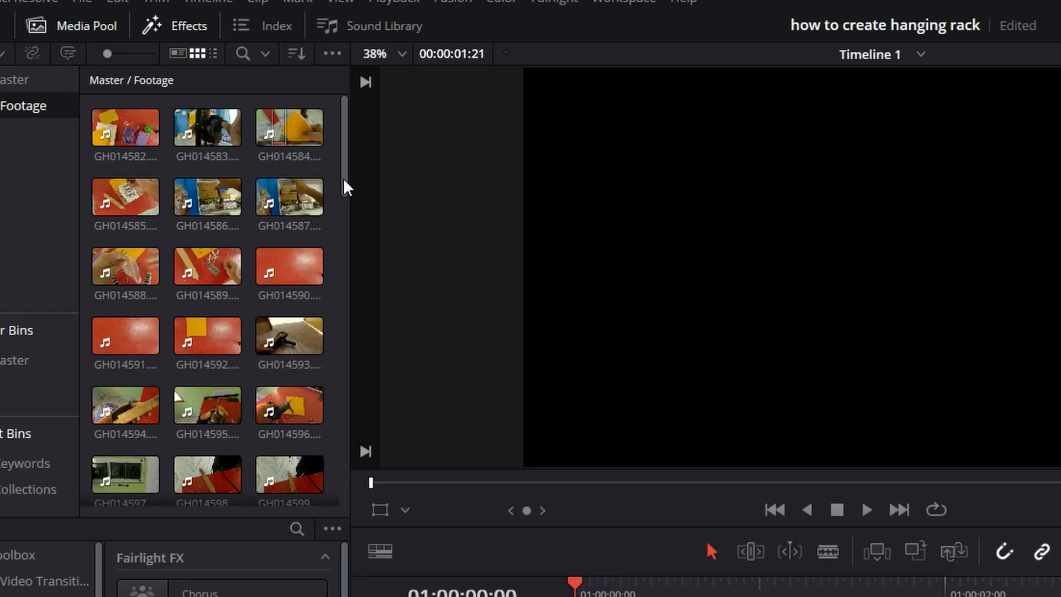
{"action": "left_click_drag", "start_coordinate": [344, 181], "coordinate": [348, 496]}
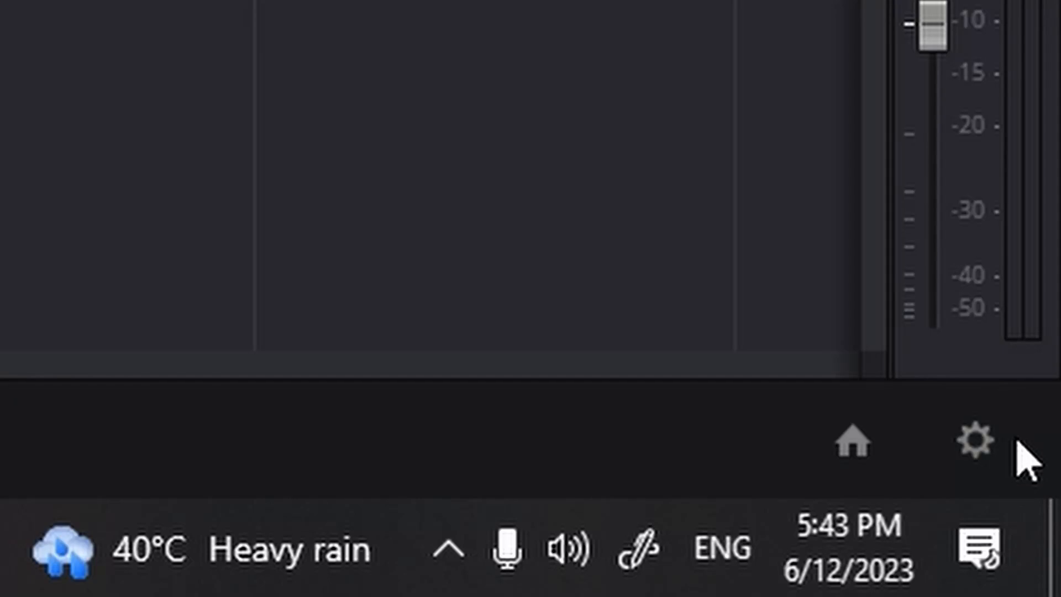
{"action": "left_click", "coordinate": [1043, 562]}
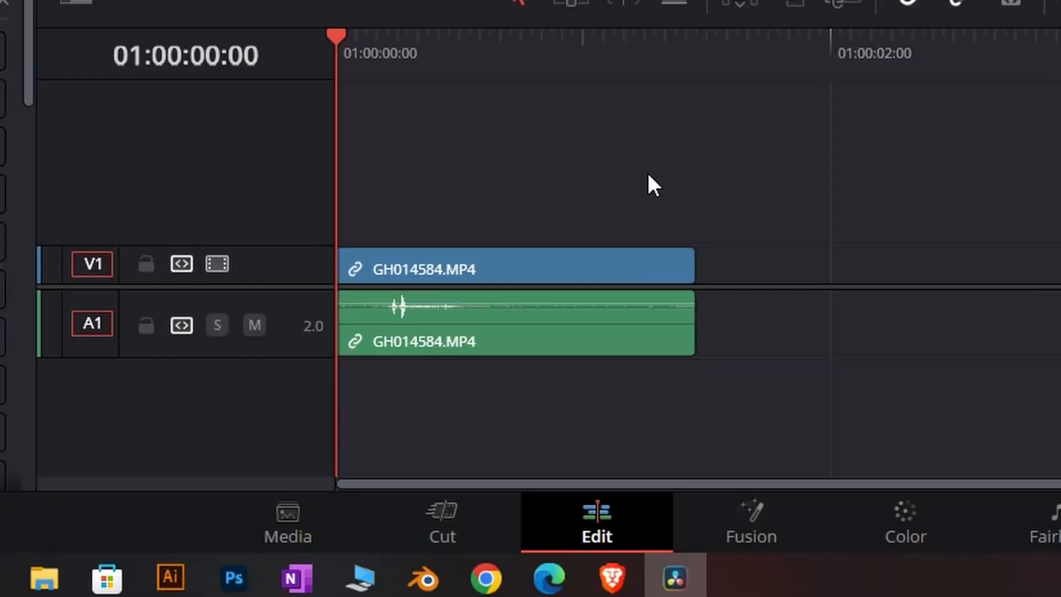
Step: Move the GH014584.MP4 clip about 4 seconds along the timeline and bring it back to the start
{"action": "key", "text": "ctrl+minus"}
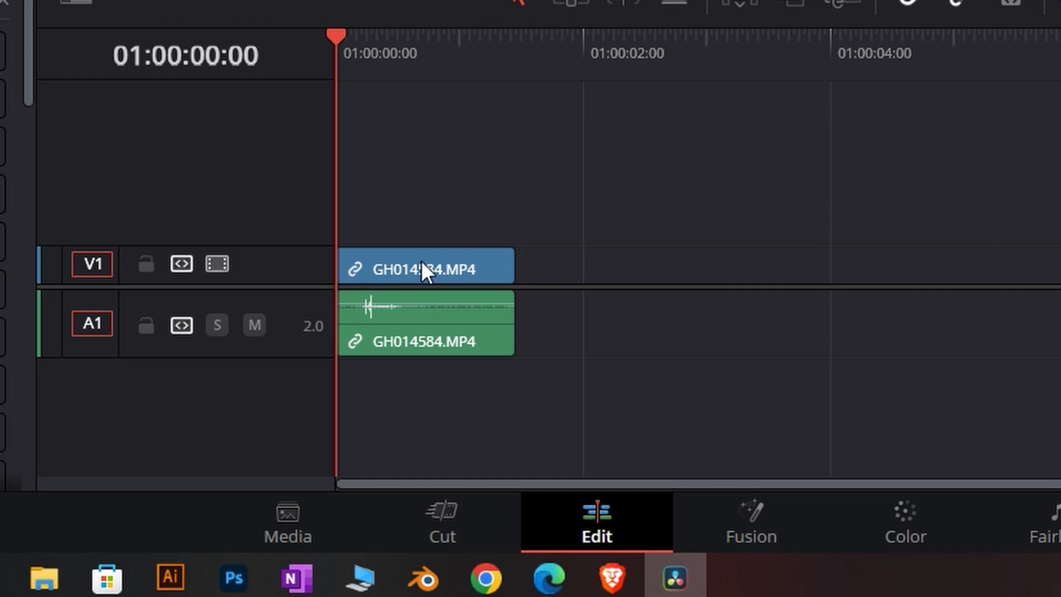
{"action": "left_click_drag", "start_coordinate": [415, 267], "coordinate": [939, 281]}
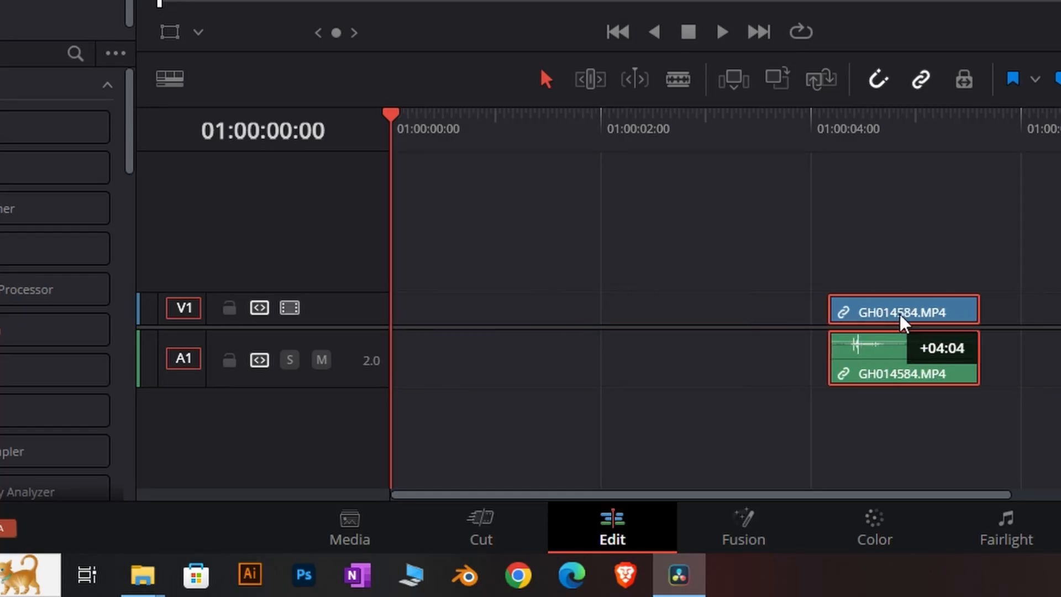
{"action": "left_click_drag", "start_coordinate": [901, 322], "coordinate": [478, 304]}
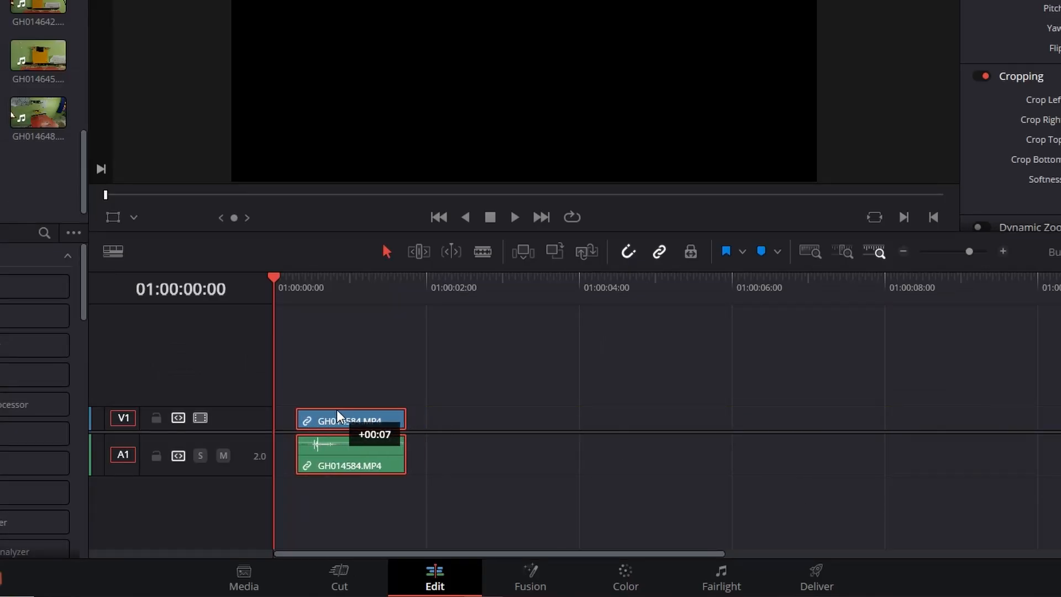
{"action": "left_click_drag", "start_coordinate": [337, 414], "coordinate": [357, 395]}
{"action": "left_click", "coordinate": [446, 347]}
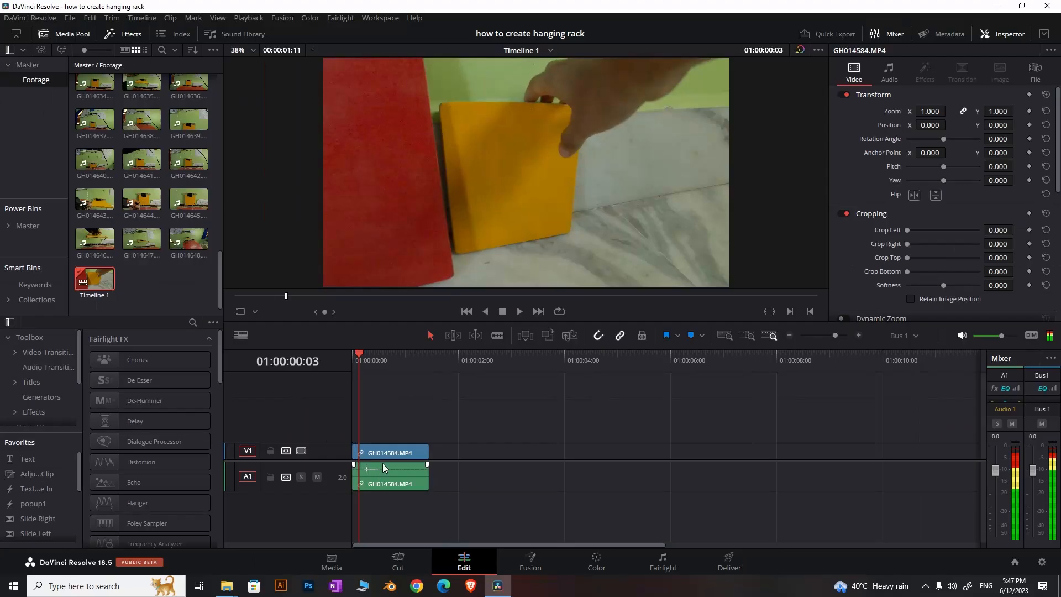
Step: Play Timeline 1 with sound and with the monitor audio muted, return the playhead to the start and unmute the audio
{"action": "scroll", "coordinate": [354, 414], "scroll_direction": "up", "scroll_amount": 2}
{"action": "key", "text": "space"}
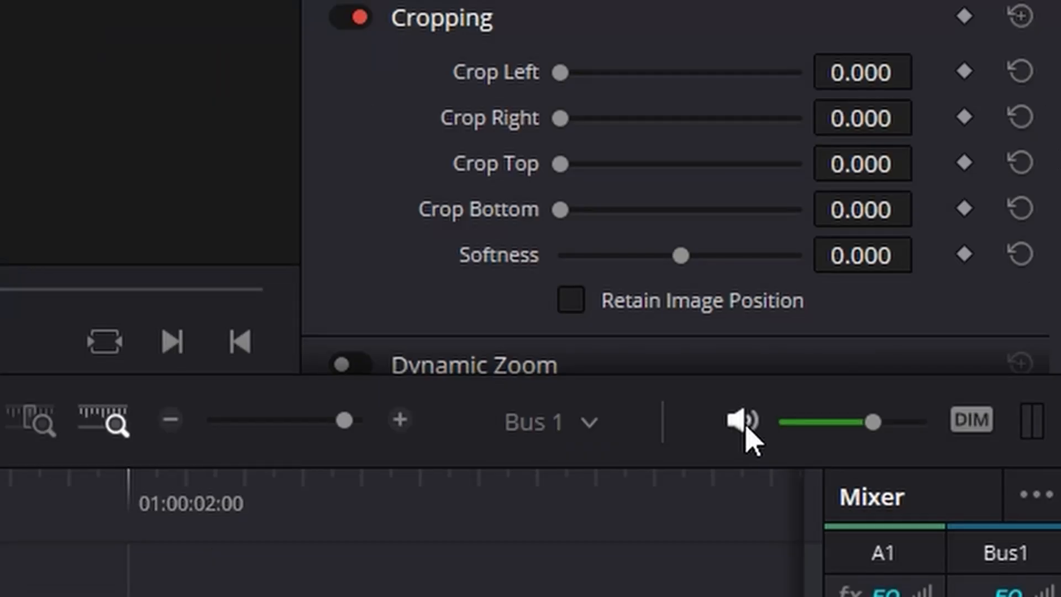
{"action": "left_click", "coordinate": [962, 337]}
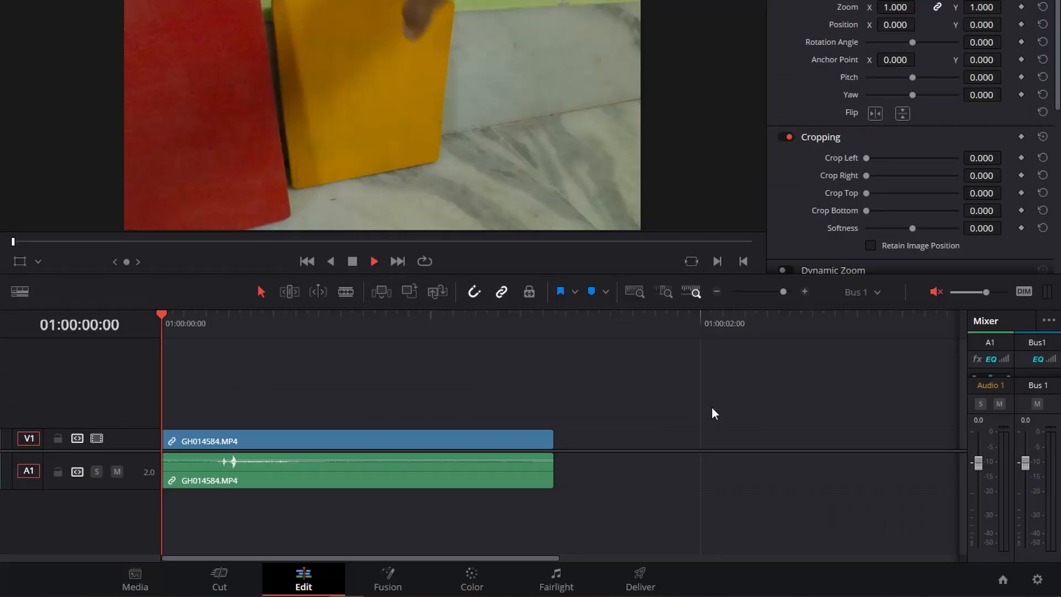
{"action": "key", "text": "space"}
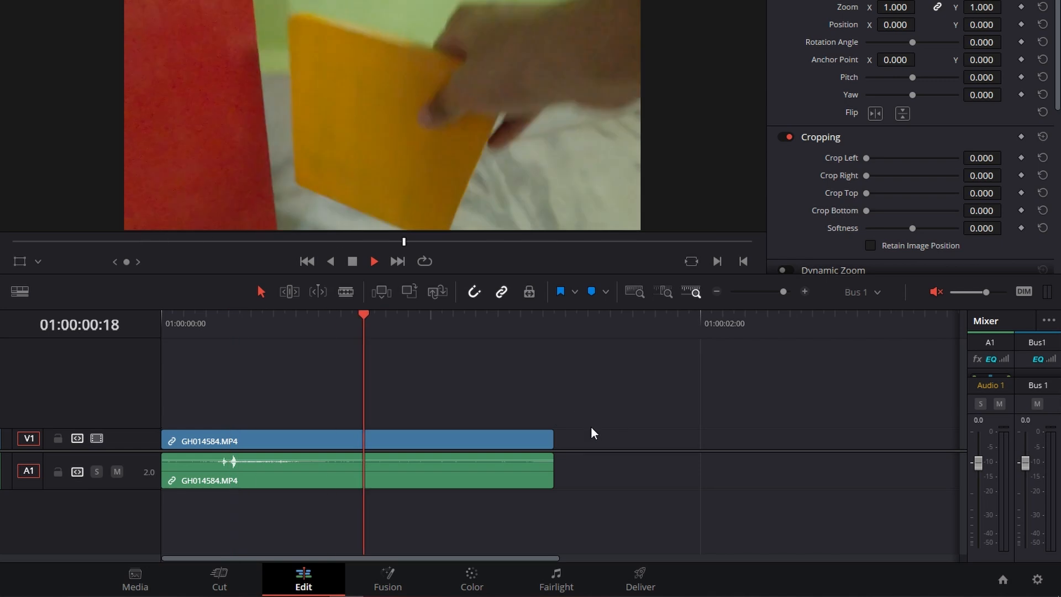
{"action": "key", "text": "Home"}
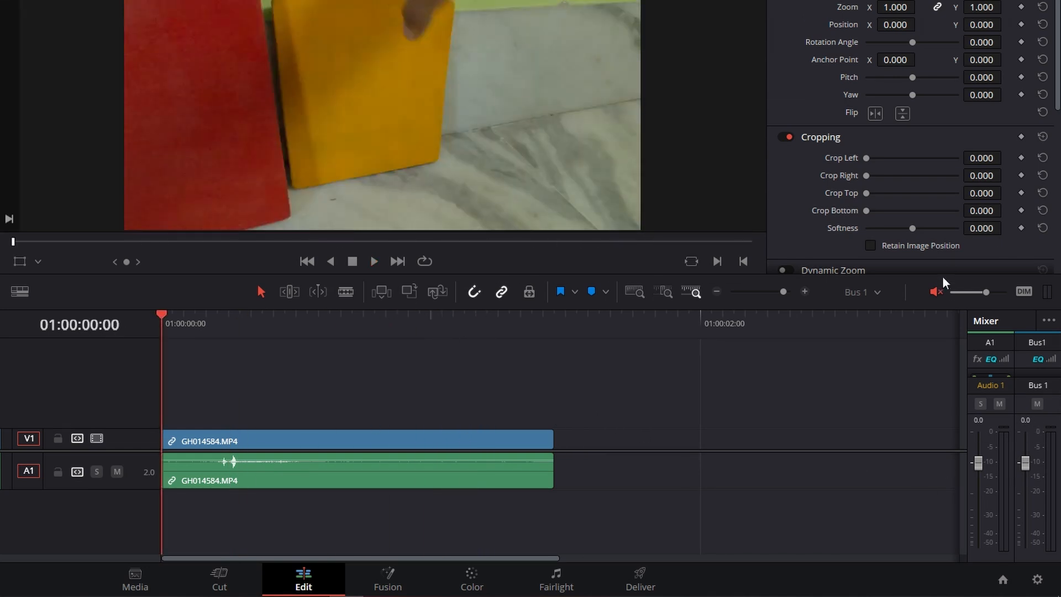
{"action": "left_click", "coordinate": [935, 292]}
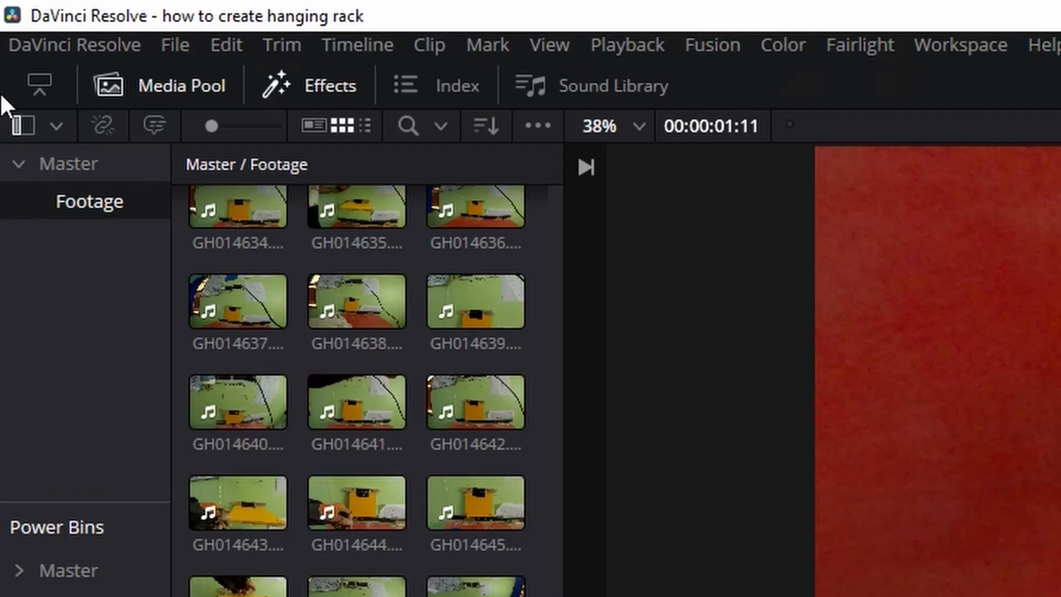
Step: Open the Preferences, examine the I/O Engine choices under Video and Audio I/O with ASIO kept, and close the dialog
{"action": "left_click", "coordinate": [21, 41]}
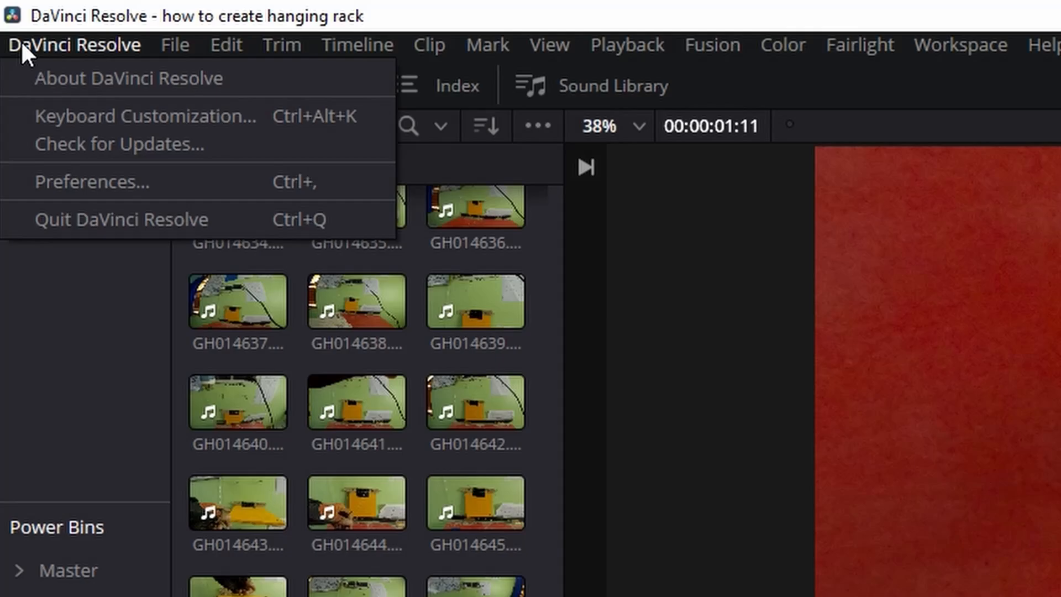
{"action": "left_click", "coordinate": [353, 299]}
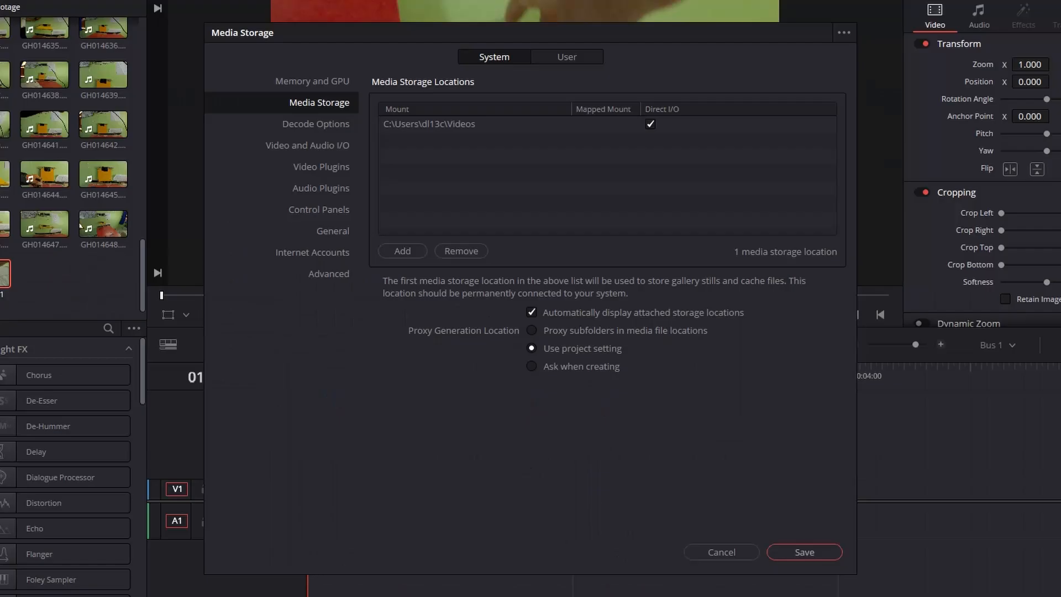
{"action": "left_click", "coordinate": [335, 148]}
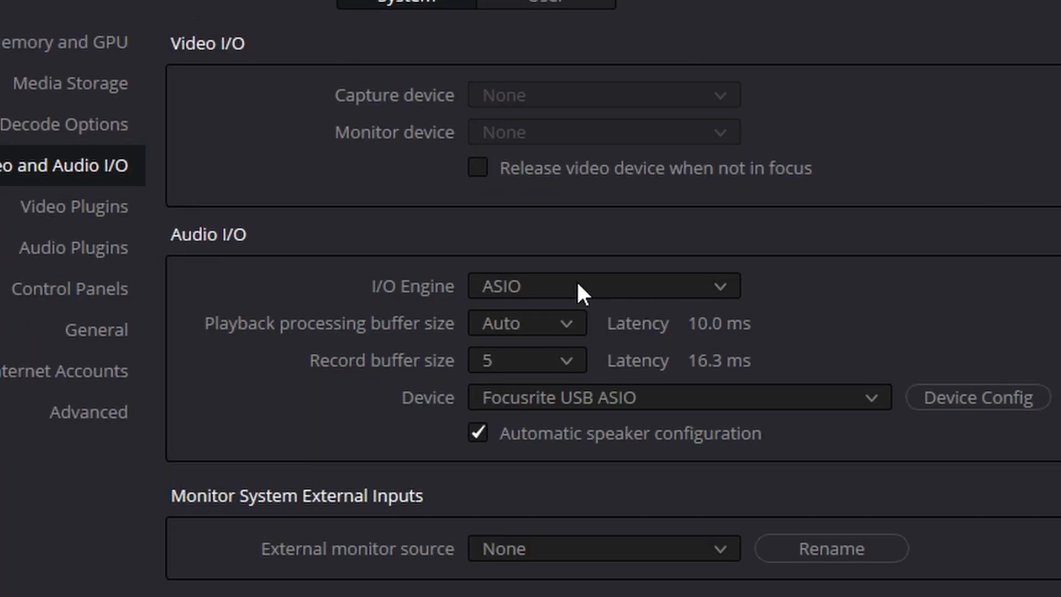
{"action": "left_click", "coordinate": [577, 285]}
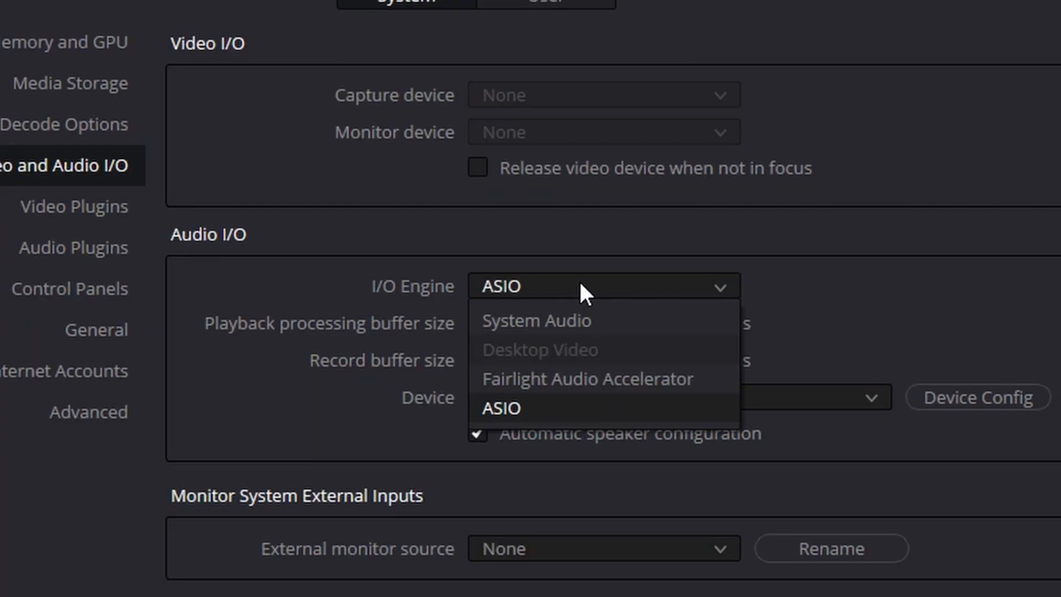
{"action": "left_click", "coordinate": [882, 298]}
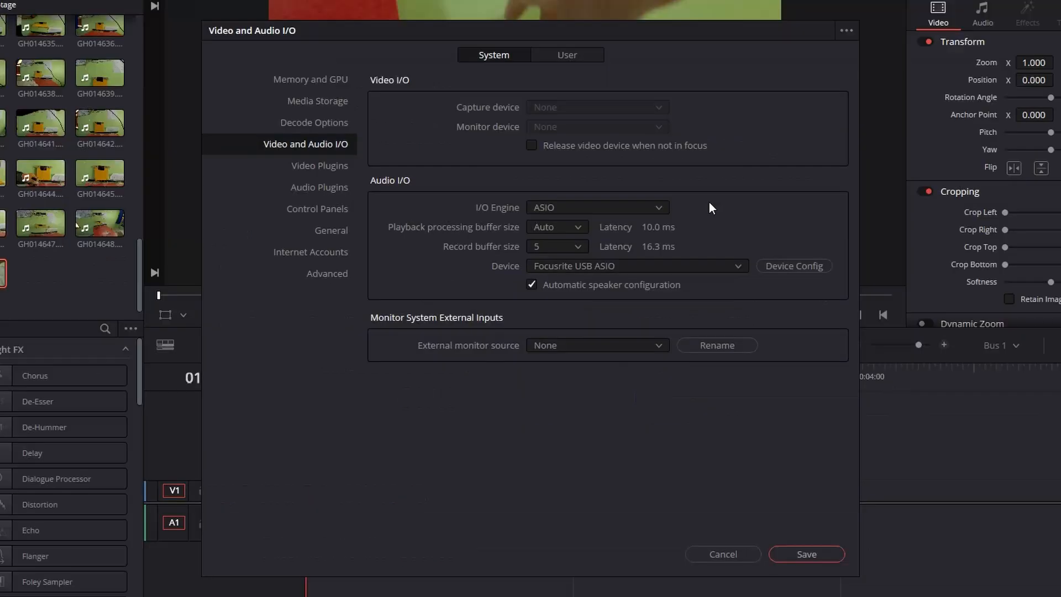
{"action": "left_click", "coordinate": [938, 445]}
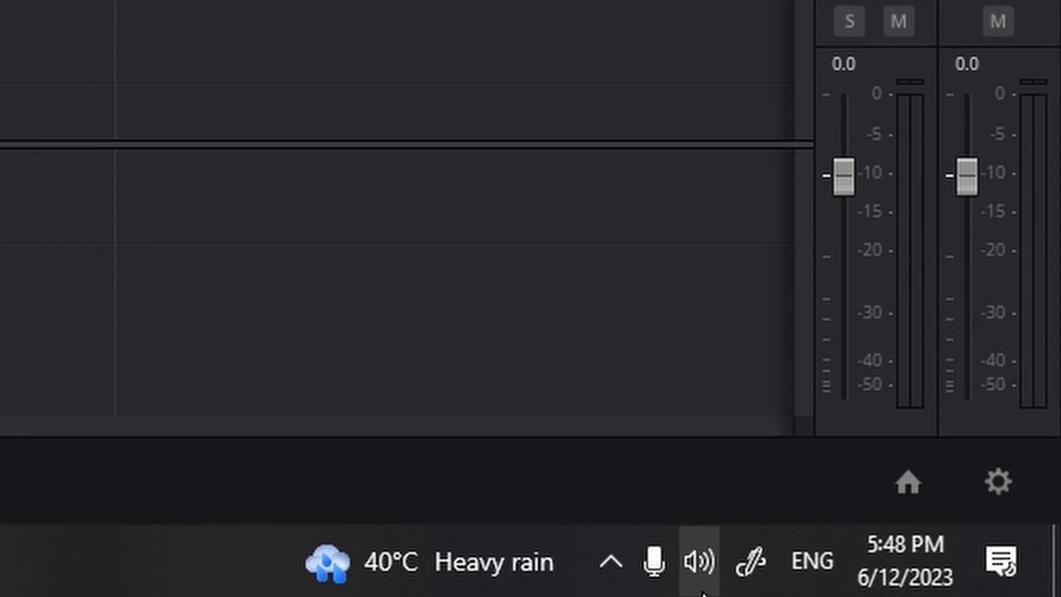
Step: Bring up the Windows volume options and play Timeline 1 to check its sound
{"action": "right_click", "coordinate": [703, 577]}
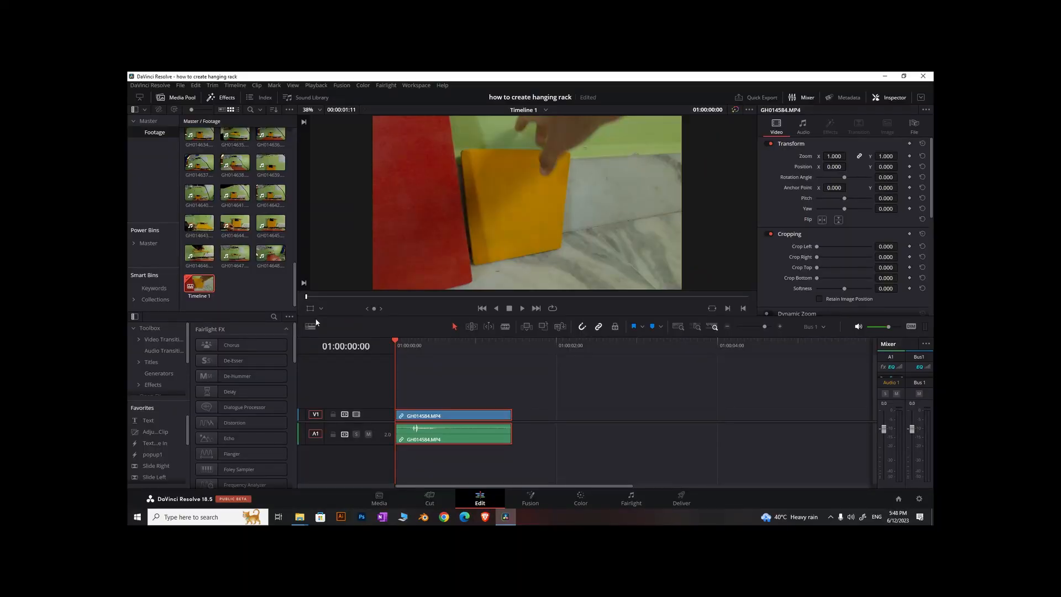
{"action": "key", "text": "space"}
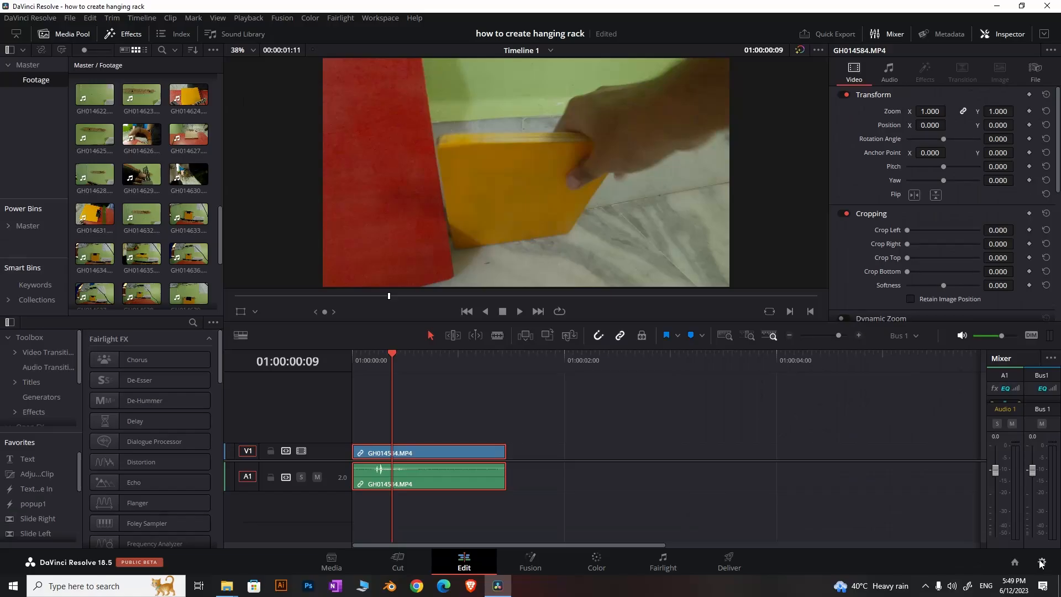
Step: In the project settings, set the proxy media resolution to Quarter and the proxy media format to DNxHR SQ
{"action": "left_click", "coordinate": [980, 541]}
{"action": "scroll", "coordinate": [879, 308], "scroll_direction": "down", "scroll_amount": 10}
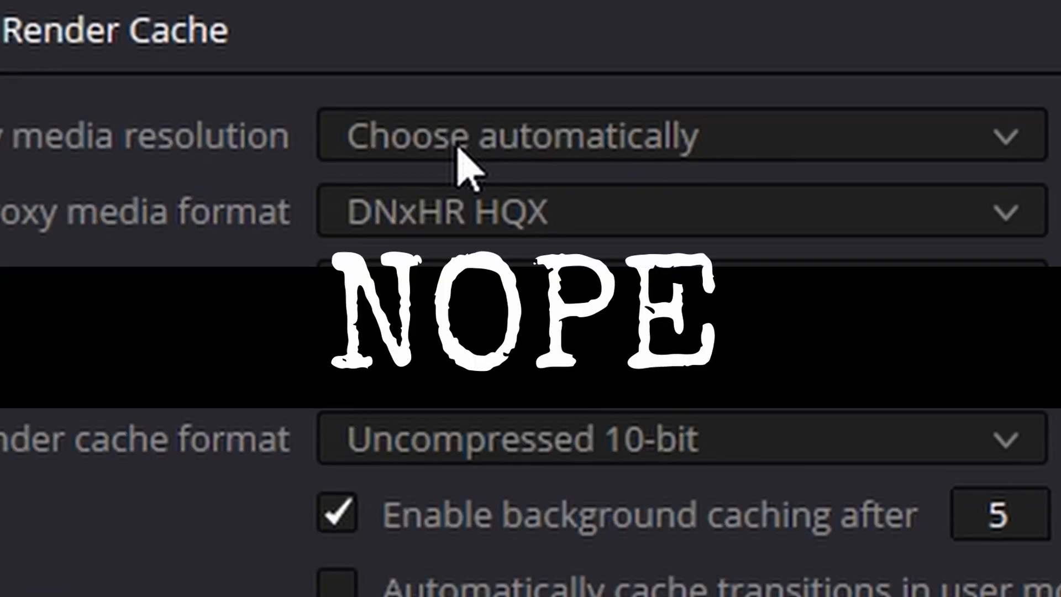
{"action": "left_click", "coordinate": [472, 191]}
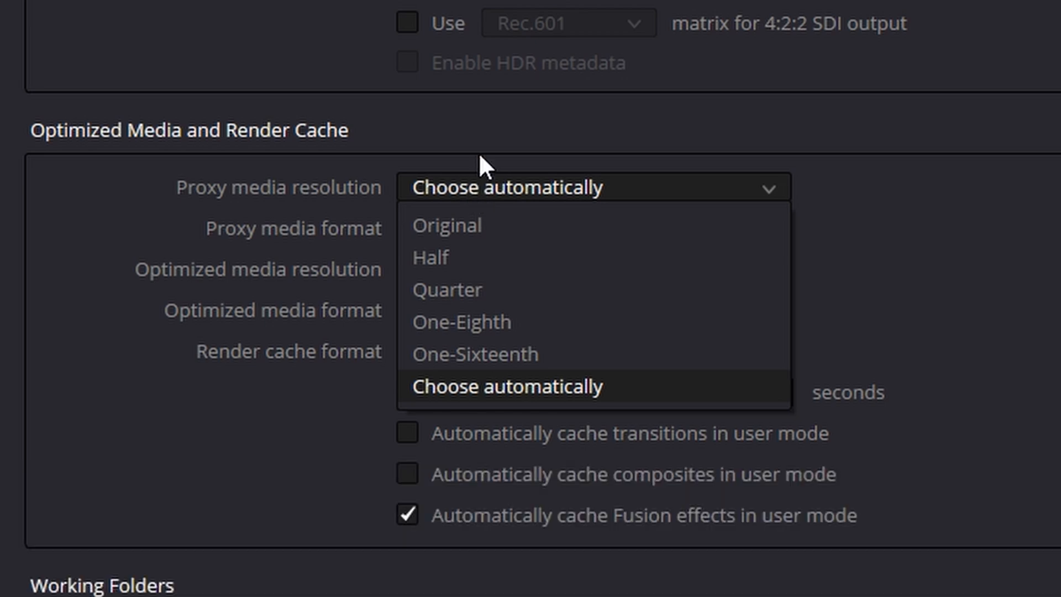
{"action": "left_click", "coordinate": [572, 292]}
{"action": "left_click", "coordinate": [512, 188]}
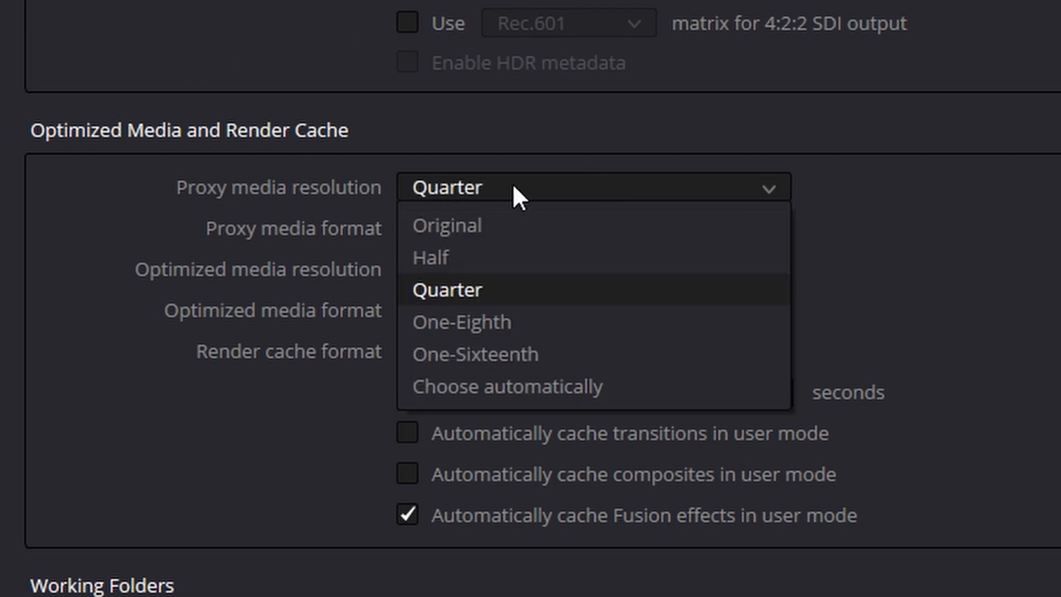
{"action": "left_click", "coordinate": [516, 289]}
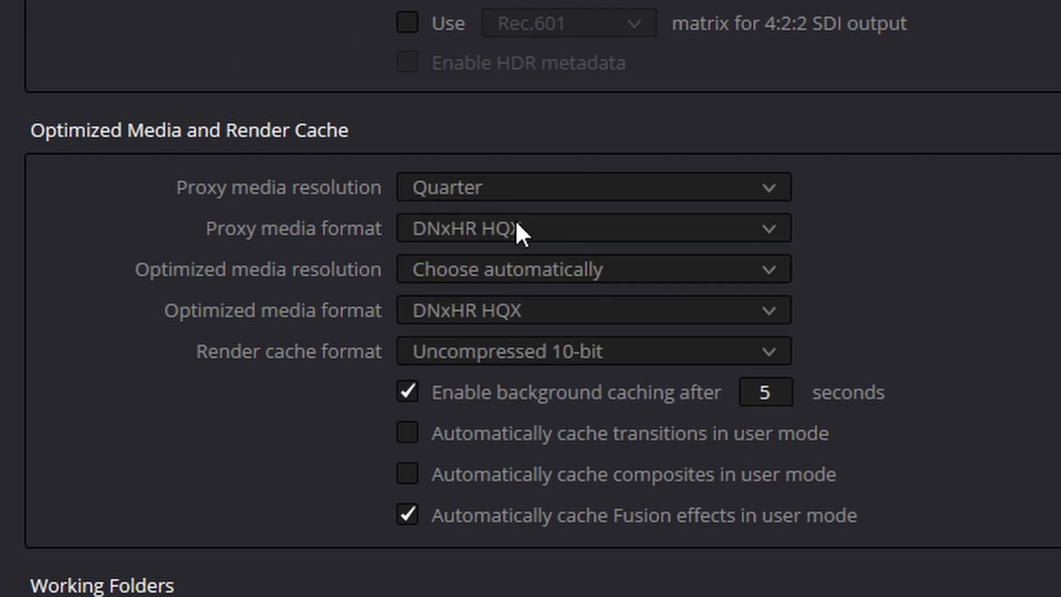
{"action": "left_click", "coordinate": [519, 232]}
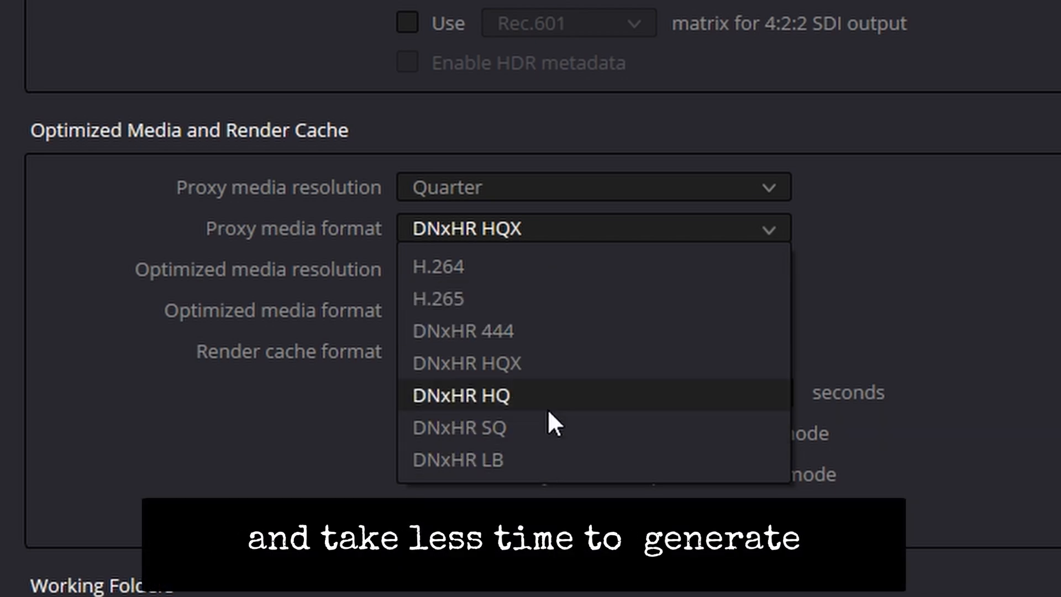
{"action": "left_click", "coordinate": [542, 425]}
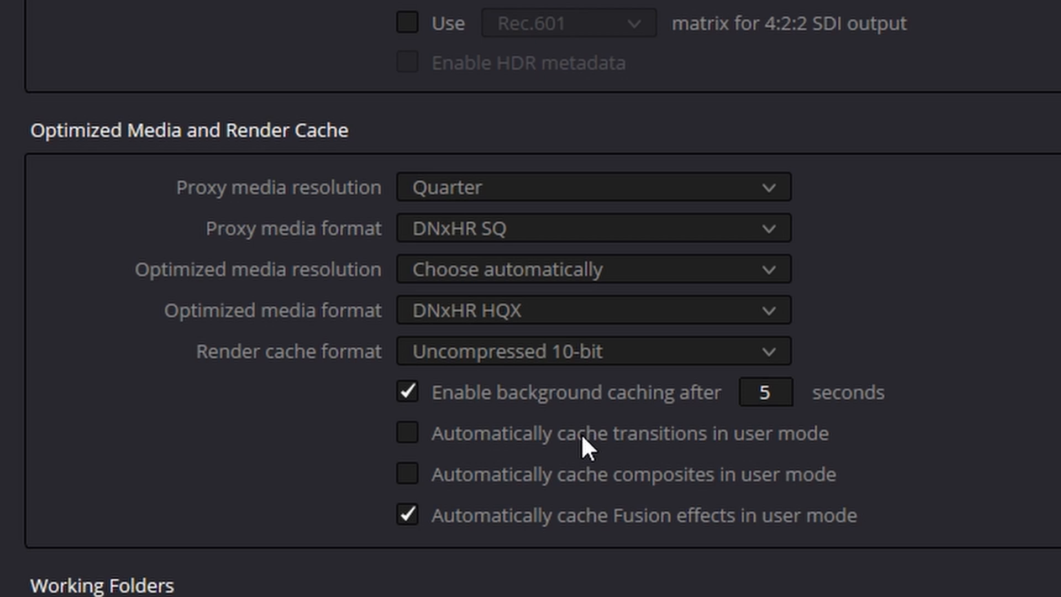
{"action": "left_click", "coordinate": [617, 188]}
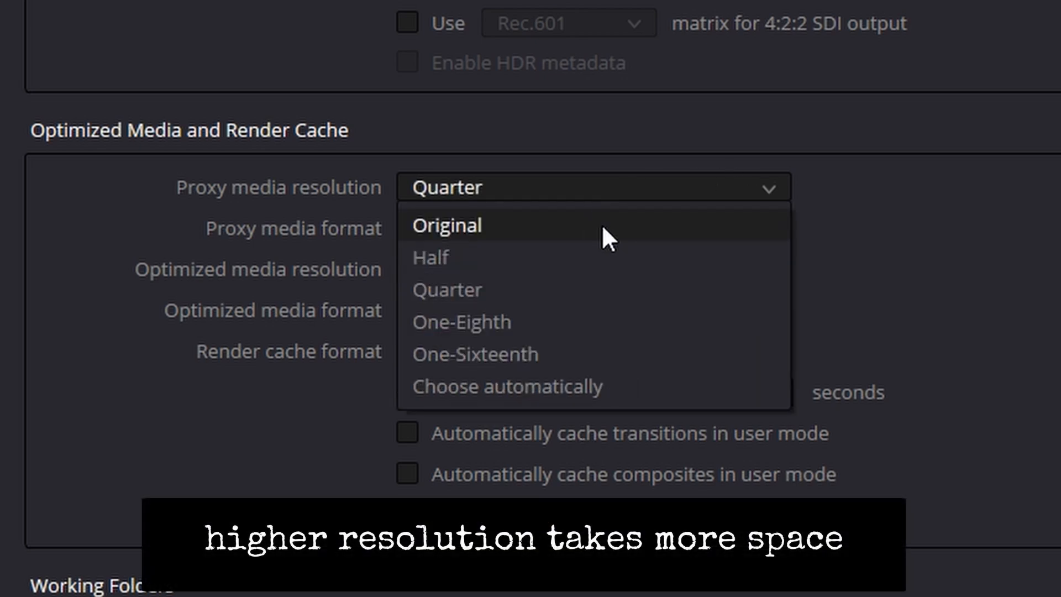
{"action": "left_click", "coordinate": [935, 212]}
{"action": "left_click", "coordinate": [702, 229]}
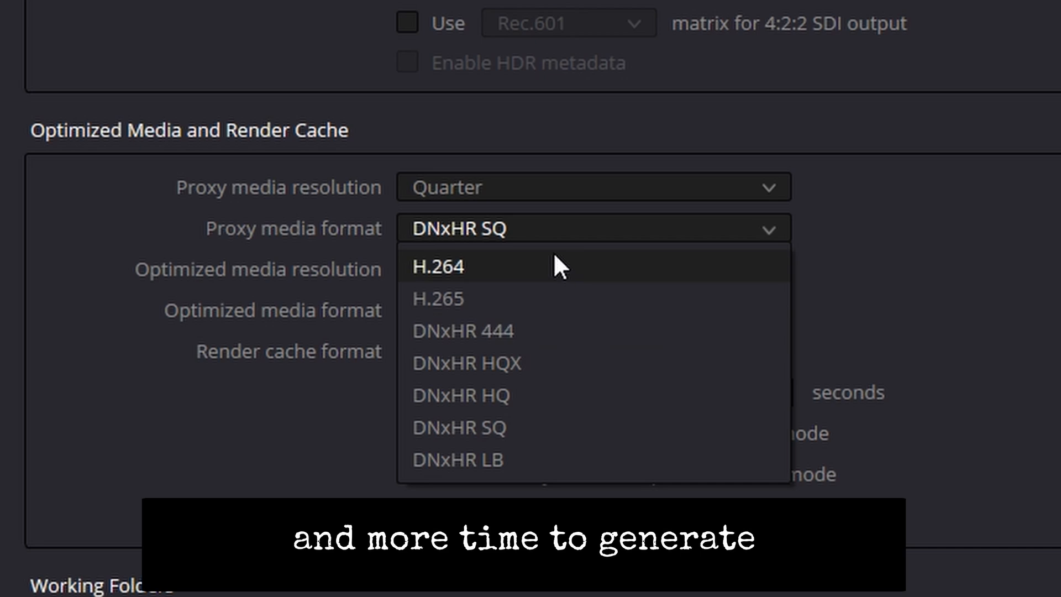
{"action": "left_click", "coordinate": [956, 286]}
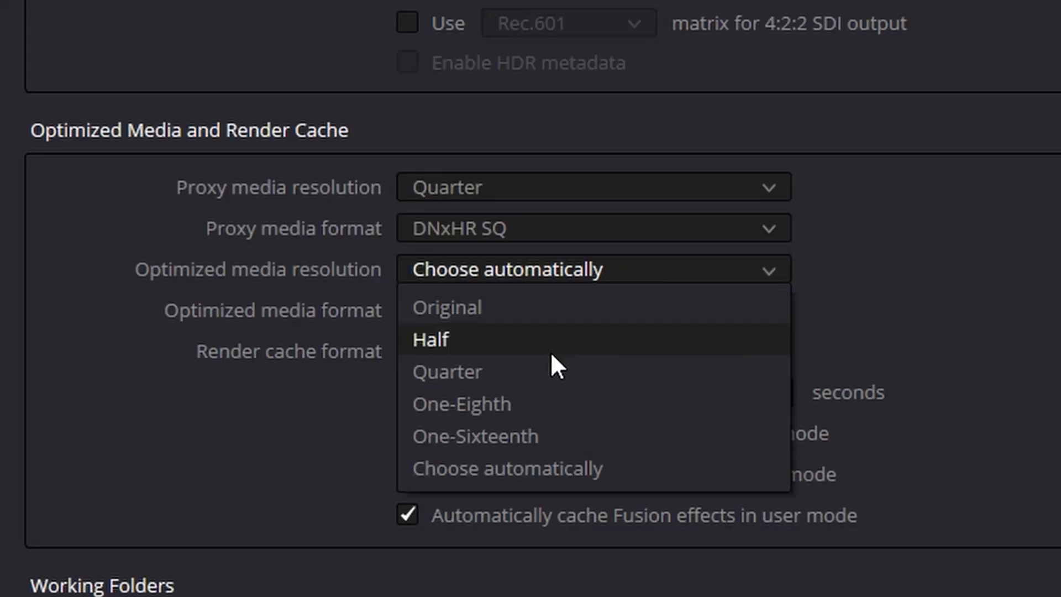
Step: Set the optimized media resolution to Quarter and the optimized media format to DNxHR SQ
{"action": "left_click", "coordinate": [550, 372]}
{"action": "left_click", "coordinate": [553, 310]}
{"action": "left_click", "coordinate": [544, 507]}
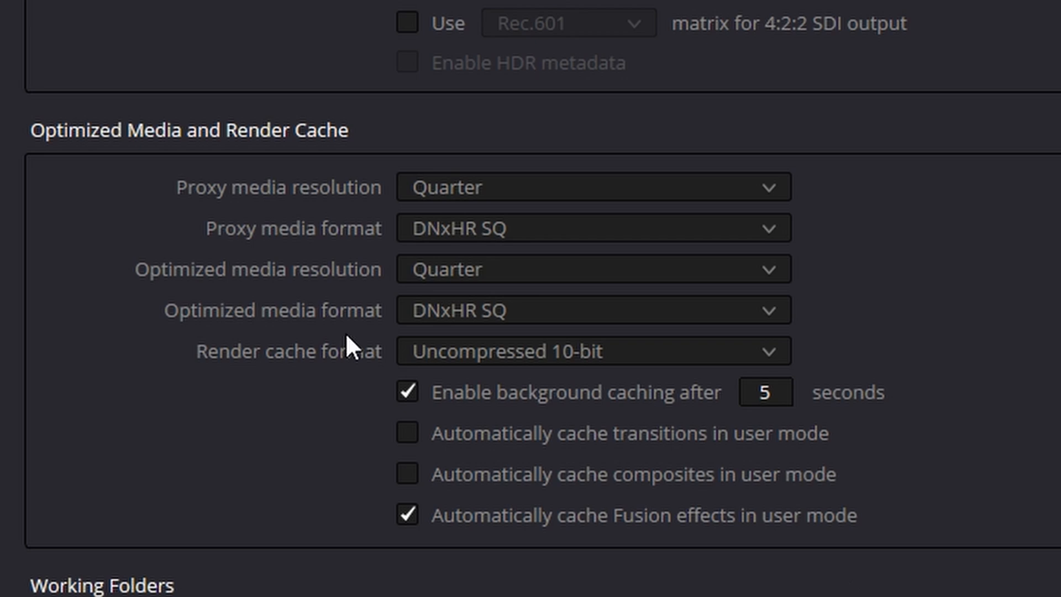
Step: Examine the proxy generation location under Working Folders and look inside the Proxy Davinchi folder in File Explorer
{"action": "scroll", "coordinate": [508, 371], "scroll_direction": "down", "scroll_amount": 4}
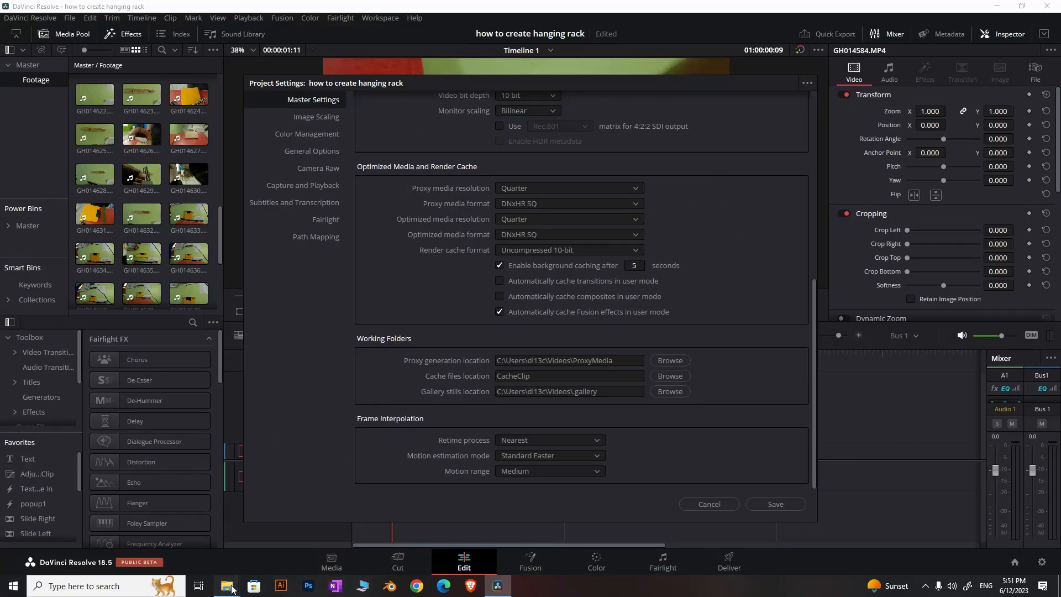
{"action": "left_click", "coordinate": [231, 589]}
{"action": "left_click_drag", "start_coordinate": [612, 360], "coordinate": [539, 361]}
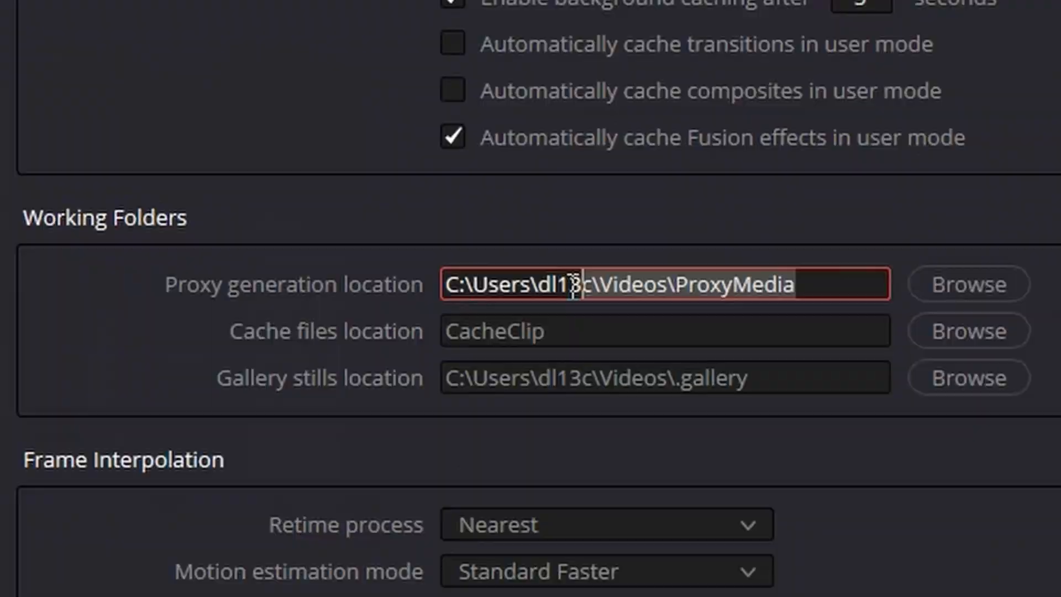
{"action": "left_click_drag", "start_coordinate": [573, 286], "coordinate": [430, 299]}
{"action": "left_click", "coordinate": [1032, 251]}
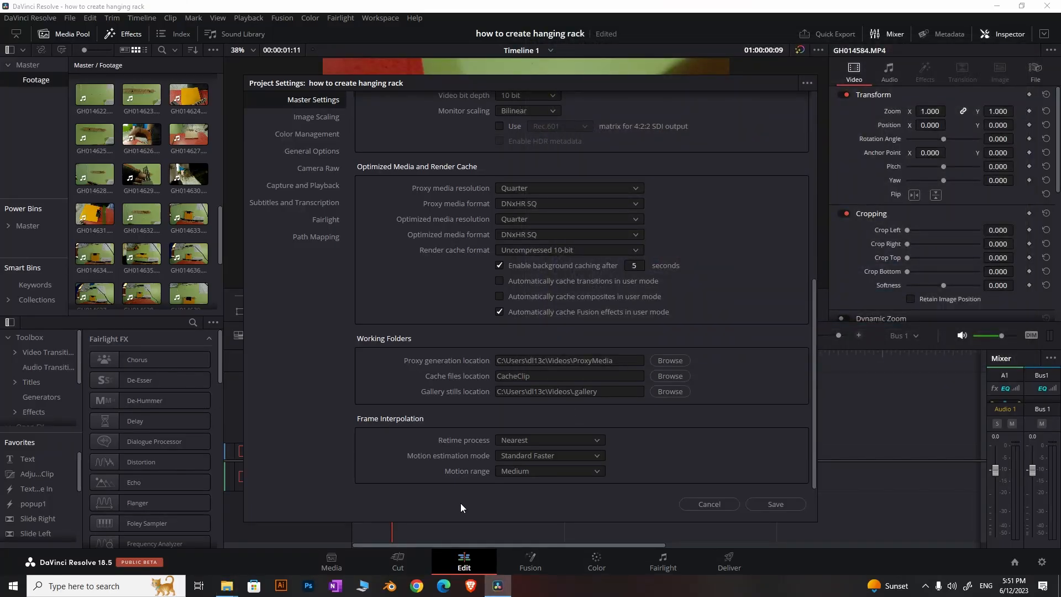
{"action": "mouse_move", "coordinate": [239, 590]}
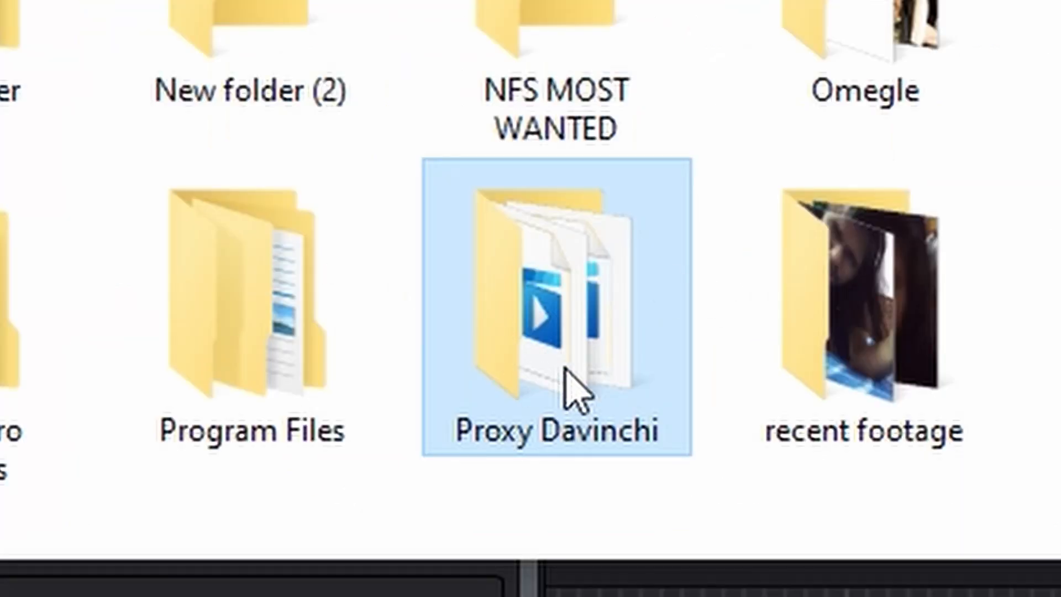
{"action": "double_click", "coordinate": [570, 483]}
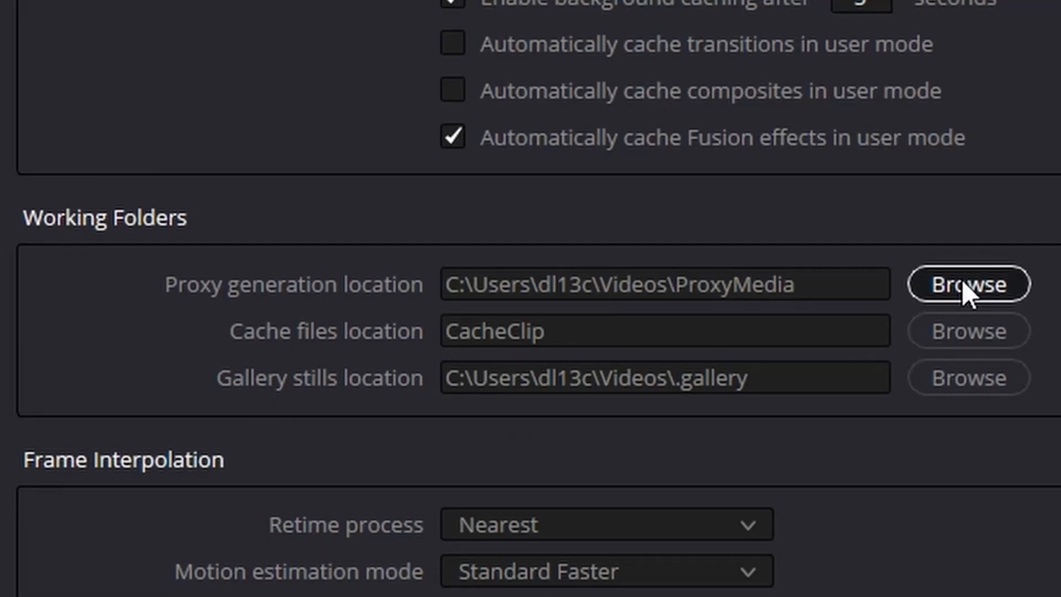
Step: Set the proxy generation location to the Proxy Davinchi folder on drive H:
{"action": "left_click", "coordinate": [962, 280]}
{"action": "key", "text": "p"}
{"action": "key", "text": "r"}
{"action": "left_click", "coordinate": [675, 145]}
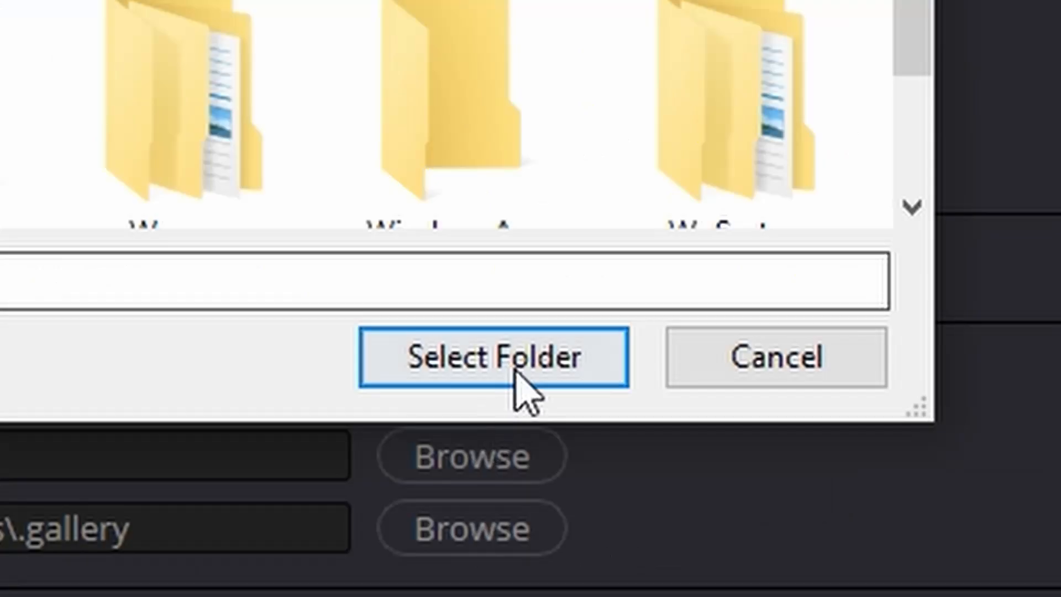
{"action": "left_click", "coordinate": [516, 371]}
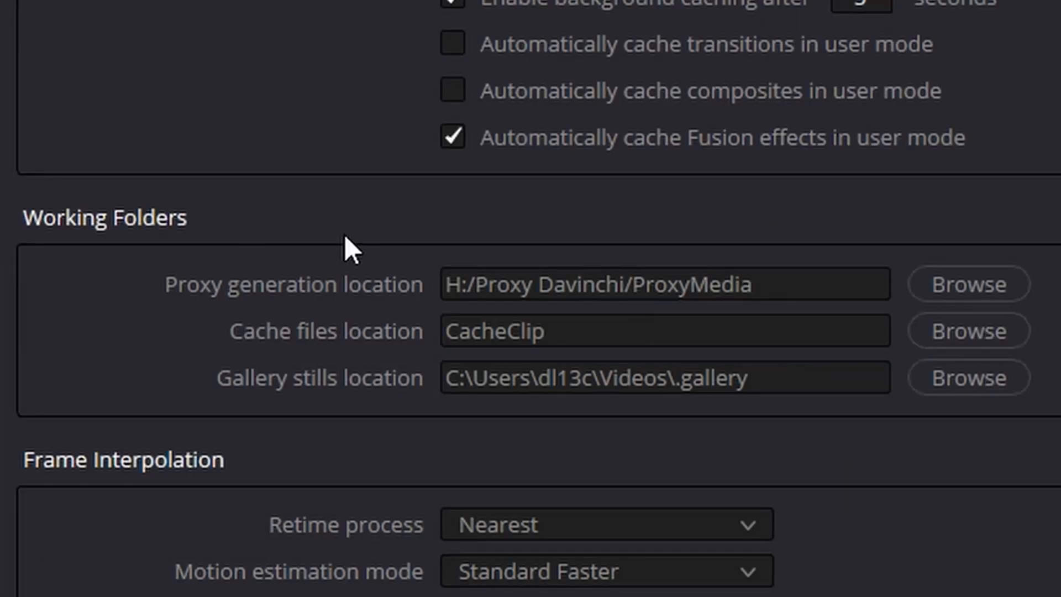
Step: Set the cache files location to the cache Davinchi folder on drive H: and save the project settings
{"action": "left_click", "coordinate": [965, 330]}
{"action": "left_click_drag", "start_coordinate": [169, 157], "coordinate": [163, 353]}
{"action": "left_click", "coordinate": [140, 358]}
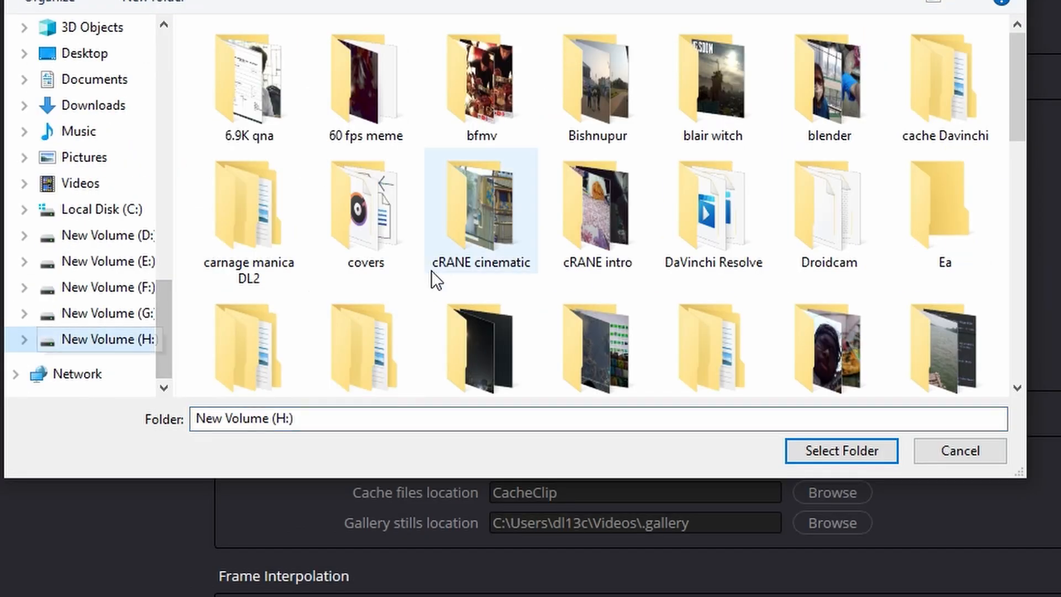
{"action": "left_click", "coordinate": [446, 248]}
{"action": "key", "text": "c"}
{"action": "key", "text": "c"}
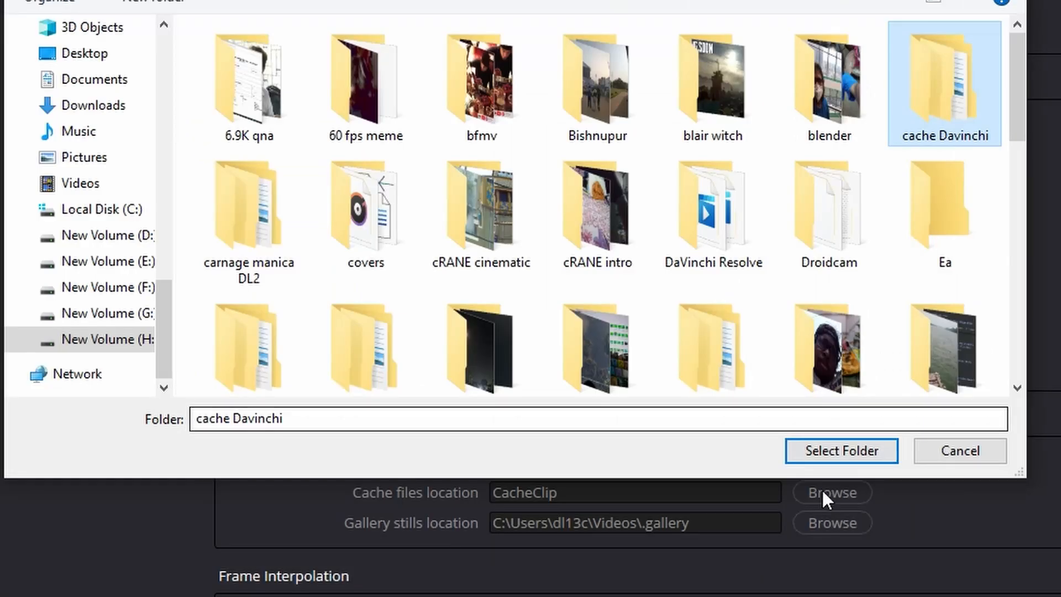
{"action": "left_click", "coordinate": [829, 458]}
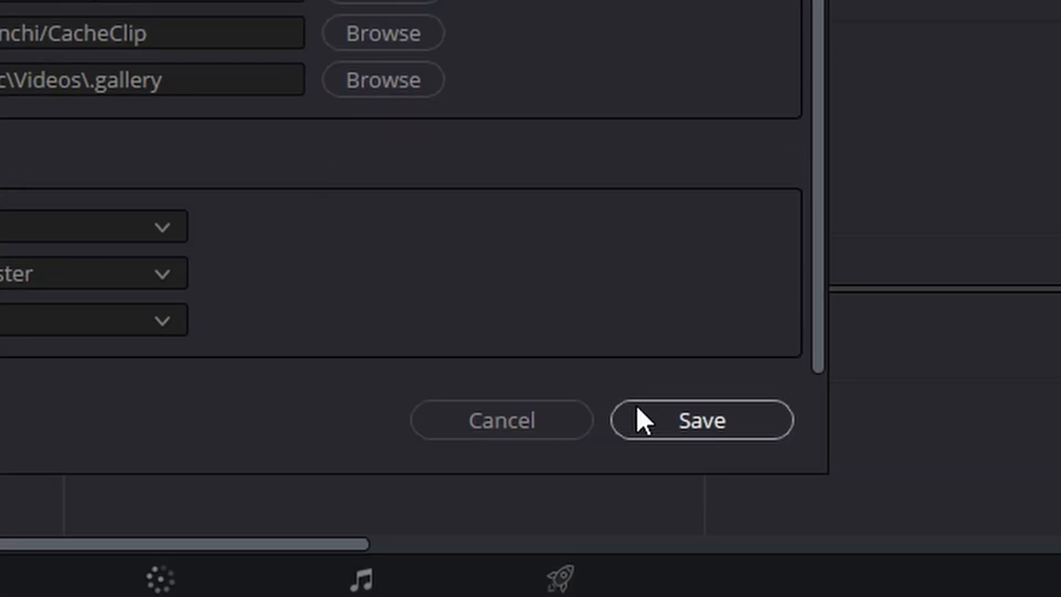
{"action": "left_click", "coordinate": [673, 419]}
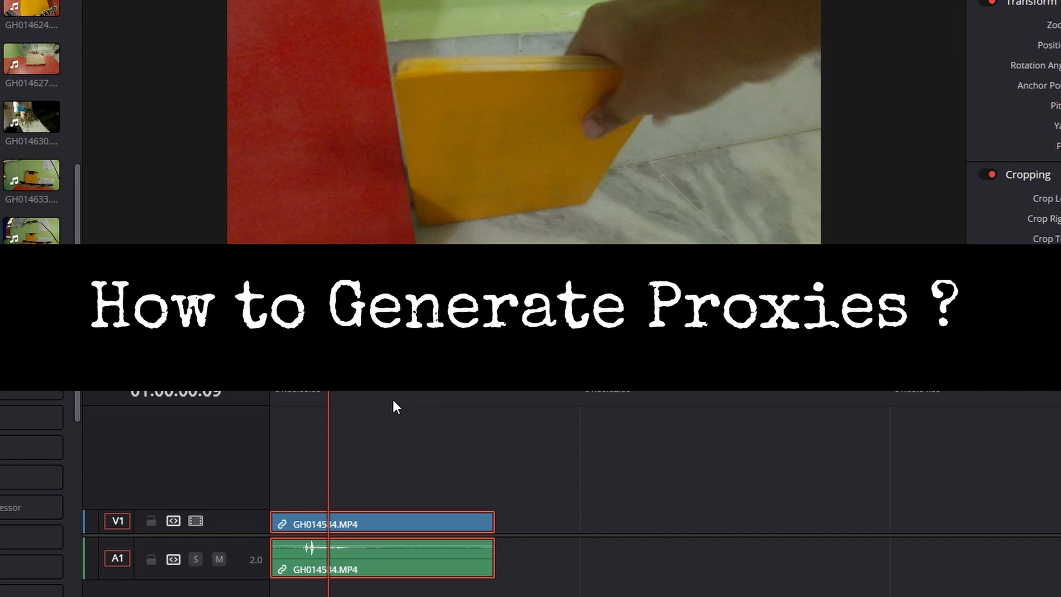
Step: Generate proxy media for the GH014584.MP4 clip in the Footage bin
{"action": "scroll", "coordinate": [446, 396], "scroll_direction": "up", "scroll_amount": 10}
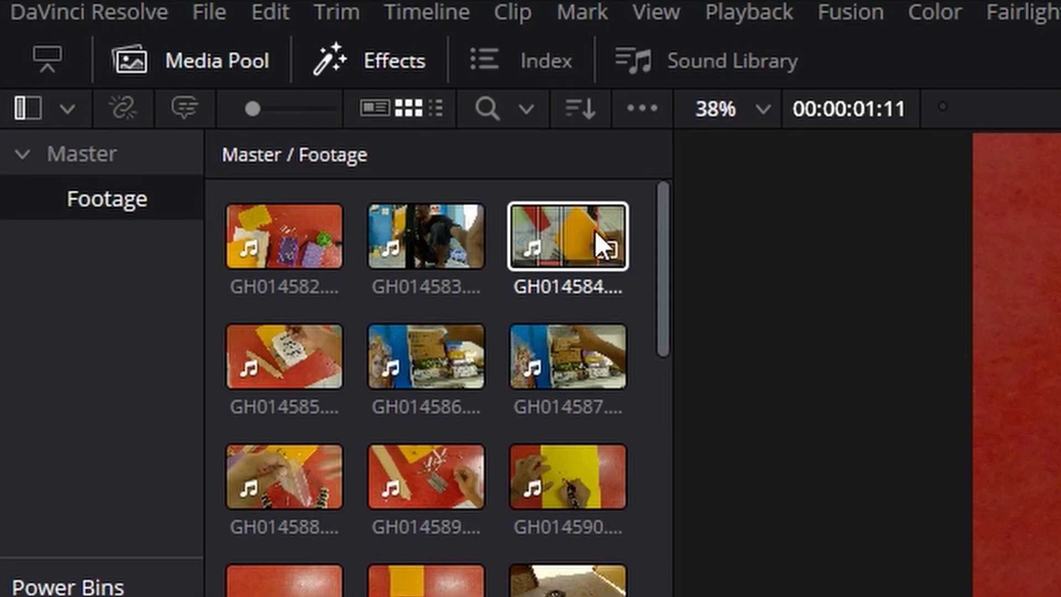
{"action": "right_click", "coordinate": [571, 231]}
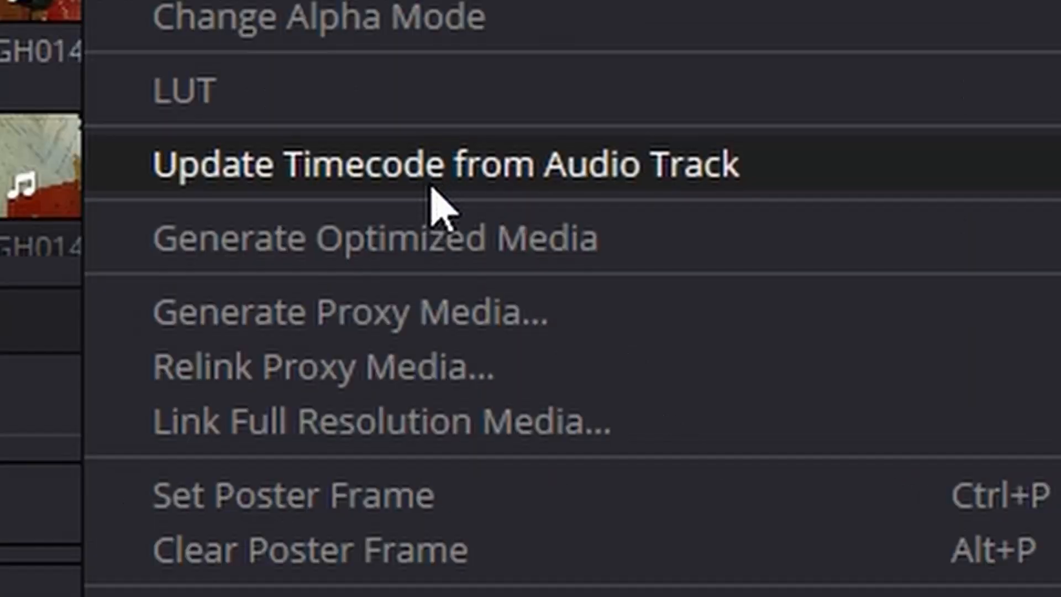
{"action": "left_click", "coordinate": [437, 311]}
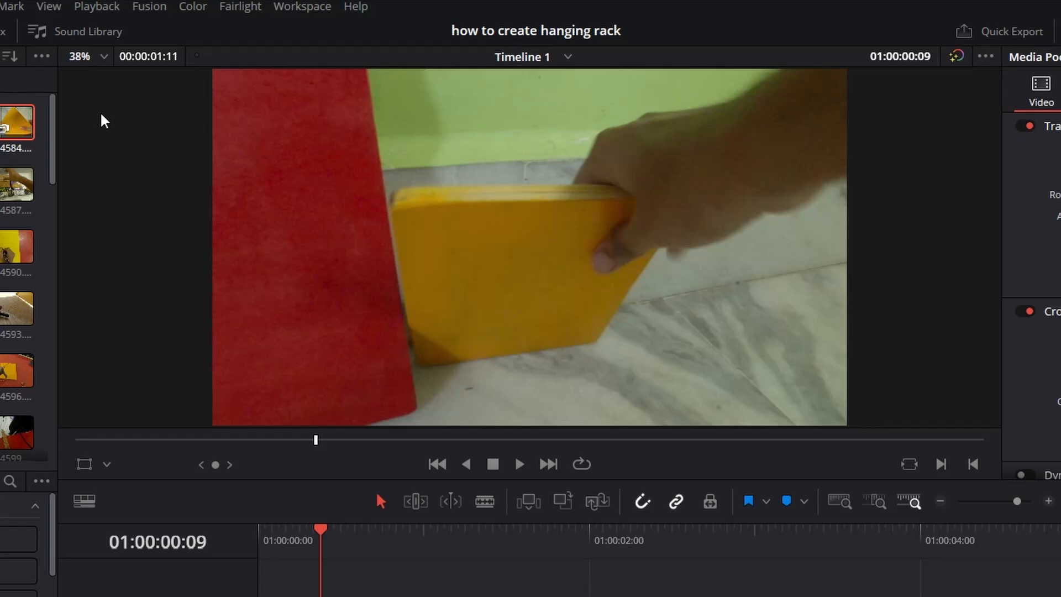
Step: Play and scrub Timeline 1 to check smoothness, and bring up the Proxy Handling playback options
{"action": "key", "text": "space"}
{"action": "left_click_drag", "start_coordinate": [696, 436], "coordinate": [623, 436]}
{"action": "left_click_drag", "start_coordinate": [623, 437], "coordinate": [436, 437]}
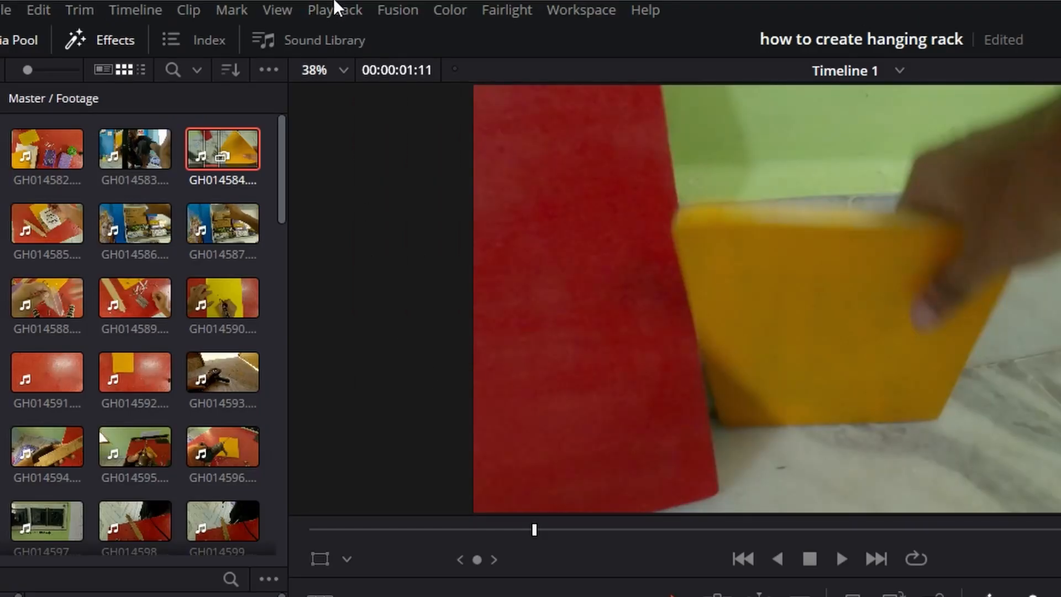
{"action": "left_click", "coordinate": [335, 10]}
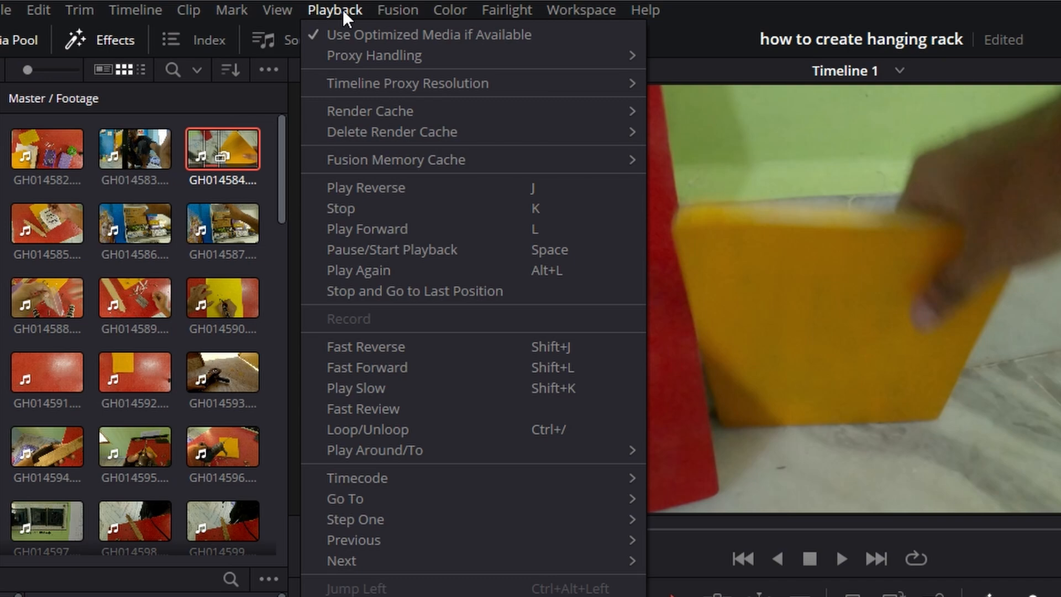
{"action": "mouse_move", "coordinate": [360, 52]}
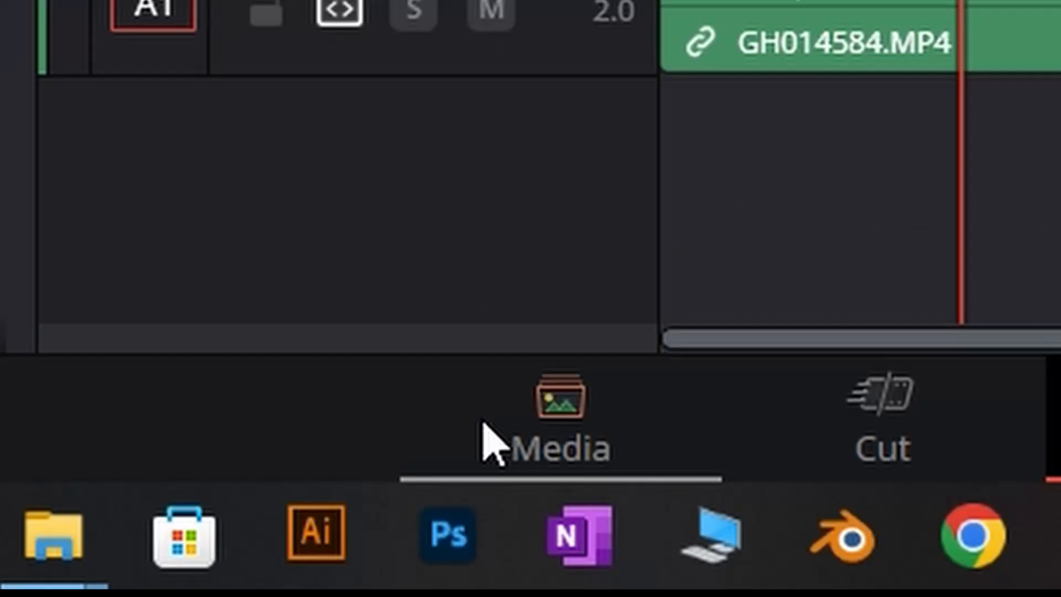
Step: On the Media page, select all clips in the Footage bin and generate proxy media for them
{"action": "left_click", "coordinate": [319, 564]}
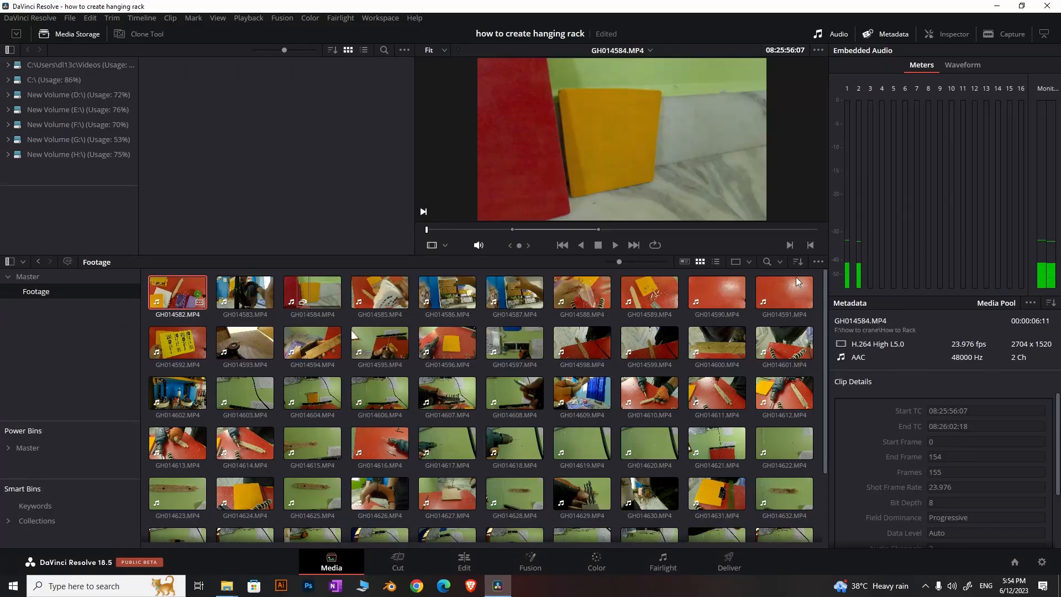
{"action": "key", "text": "ctrl+a"}
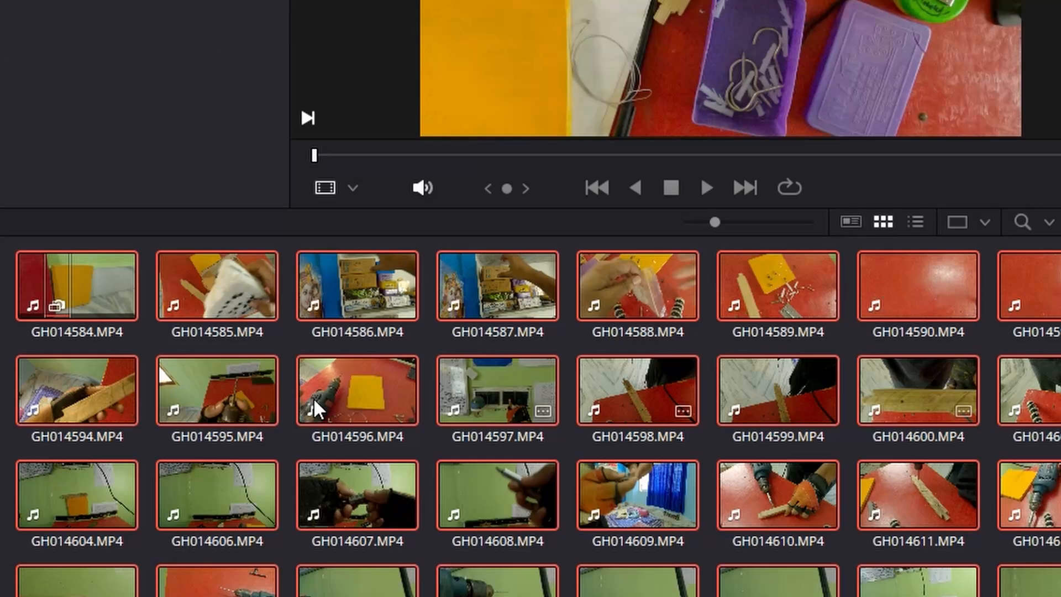
{"action": "right_click", "coordinate": [487, 389]}
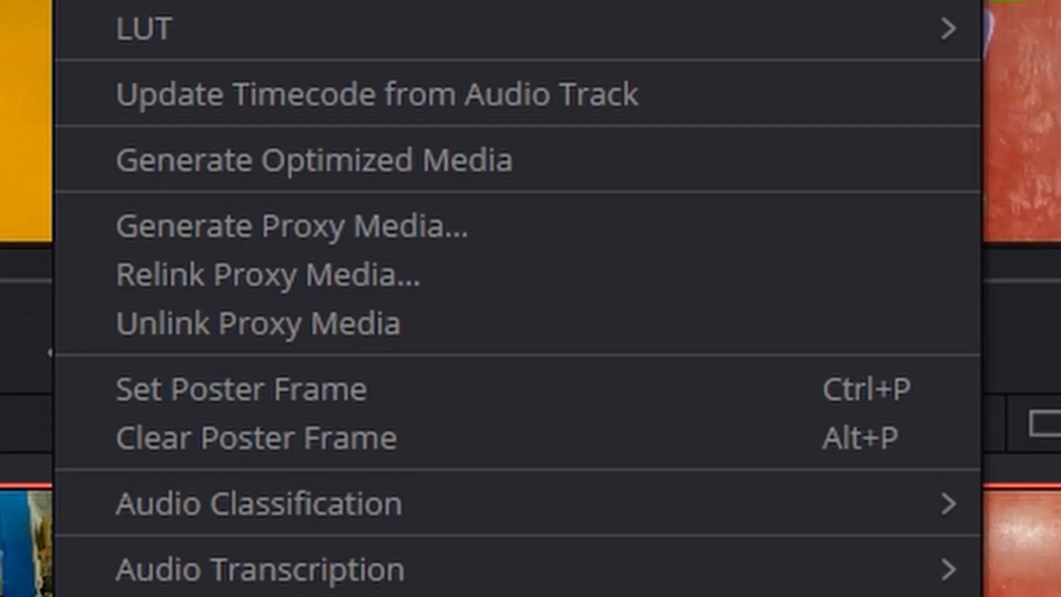
{"action": "left_click", "coordinate": [221, 227]}
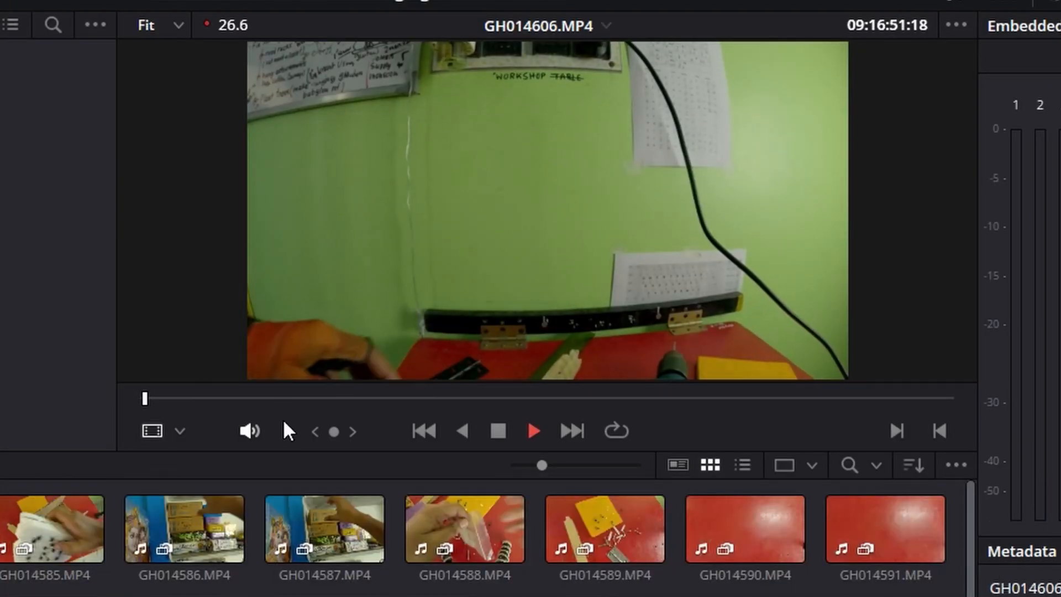
Step: Scrub through the GH014606.MP4 clip in the viewer to check its proxy playback
{"action": "left_click", "coordinate": [328, 399]}
{"action": "left_click_drag", "start_coordinate": [337, 405], "coordinate": [807, 399]}
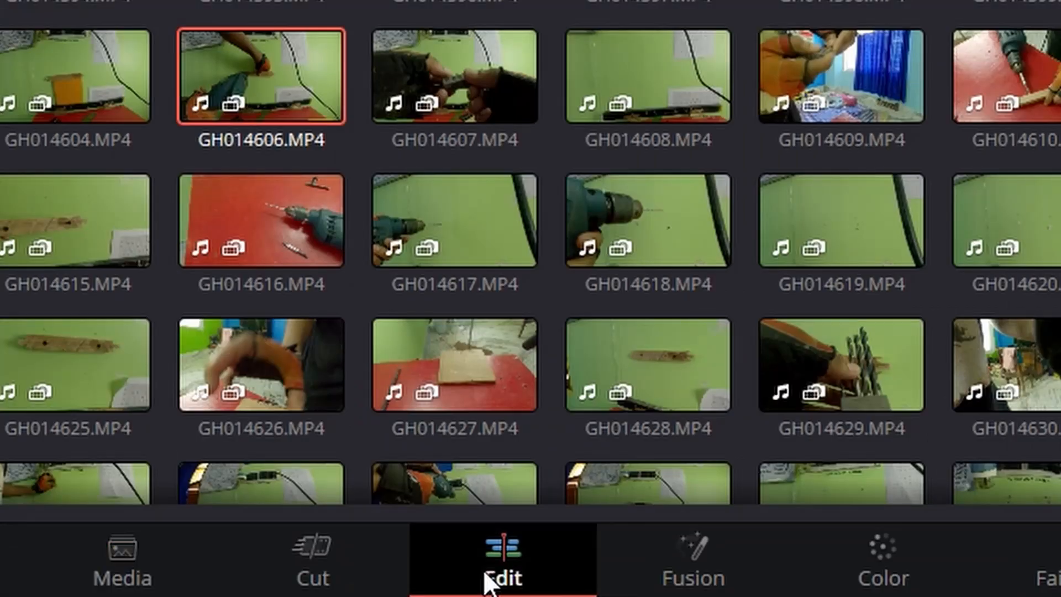
Step: Return to the Edit page, move the GH014584.MP4 clip a few frames later on Timeline 1 and deselect it
{"action": "left_click", "coordinate": [464, 563]}
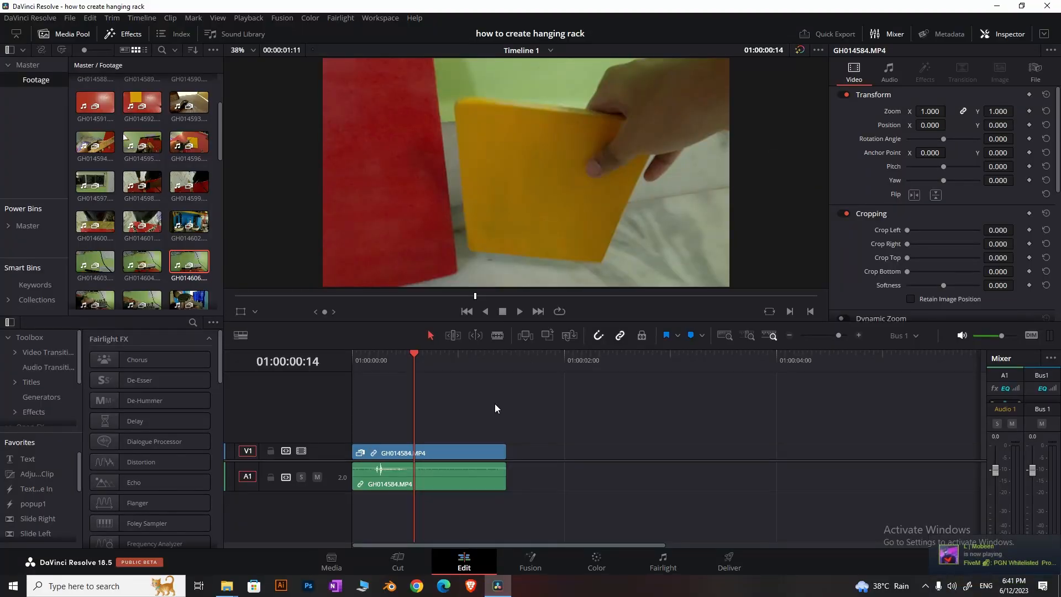
{"action": "mouse_move", "coordinate": [446, 451]}
{"action": "left_mouse_down"}
{"action": "mouse_move", "coordinate": [577, 446]}
{"action": "mouse_move", "coordinate": [538, 440]}
{"action": "mouse_move", "coordinate": [463, 453]}
{"action": "left_mouse_up"}
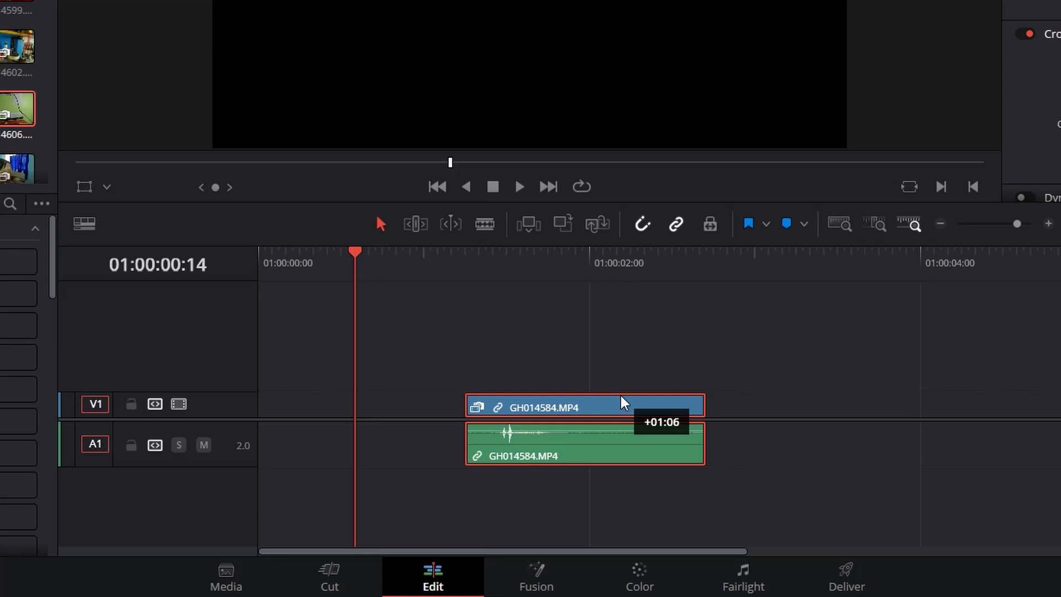
{"action": "left_click", "coordinate": [455, 390]}
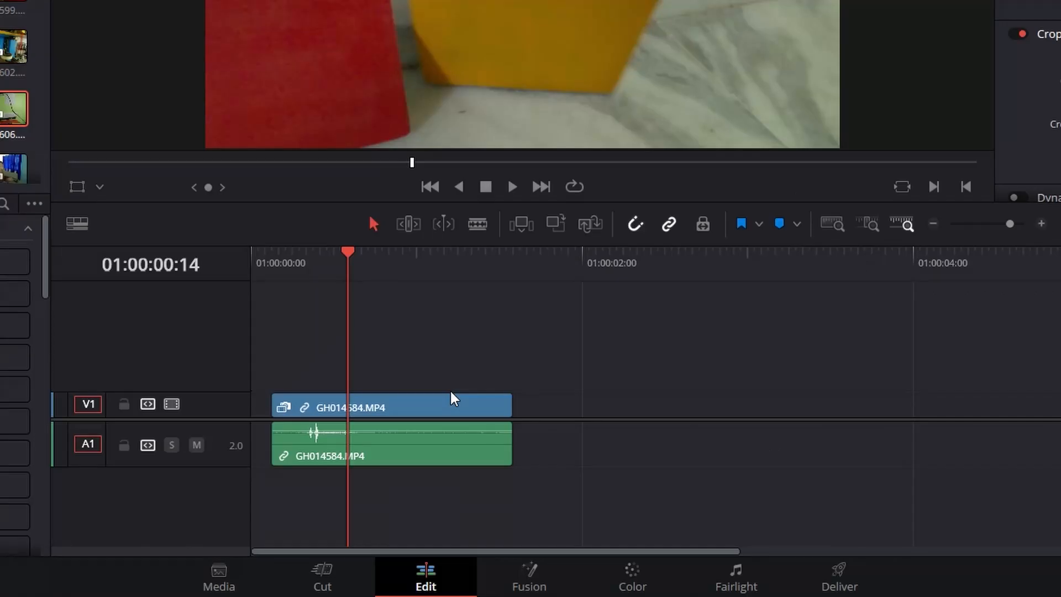
Step: Zoom in and out on Timeline 1 around the GH014584.MP4 clip
{"action": "scroll", "coordinate": [496, 394], "scroll_direction": "up", "scroll_amount": 2}
{"action": "scroll", "coordinate": [496, 394], "scroll_direction": "down", "scroll_amount": 2}
{"action": "scroll", "coordinate": [450, 392], "scroll_direction": "up", "scroll_amount": 2}
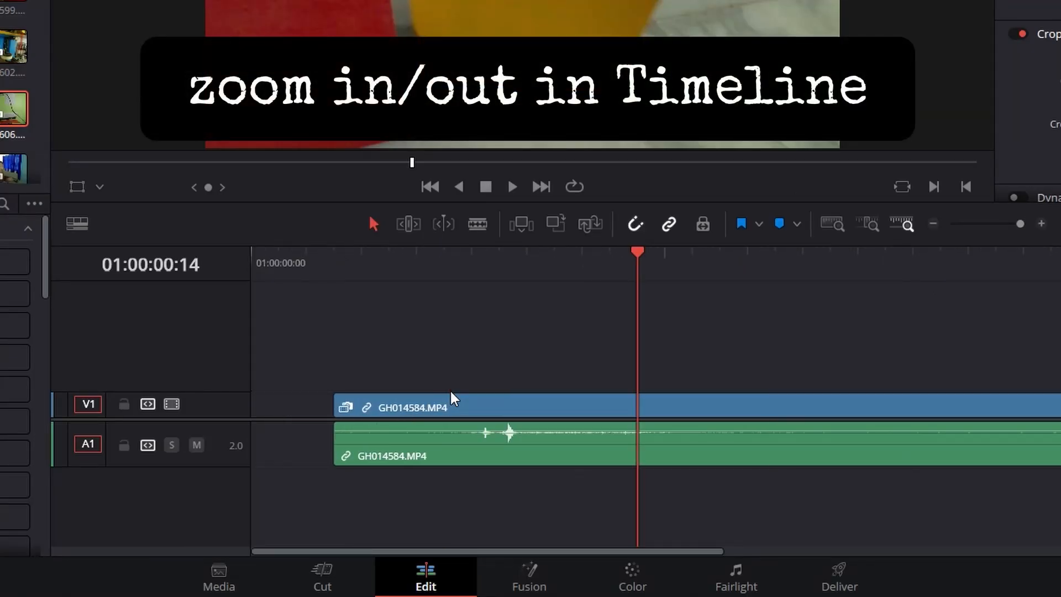
{"action": "scroll", "coordinate": [451, 392], "scroll_direction": "down", "scroll_amount": 4}
{"action": "scroll", "coordinate": [451, 392], "scroll_direction": "up", "scroll_amount": 2}
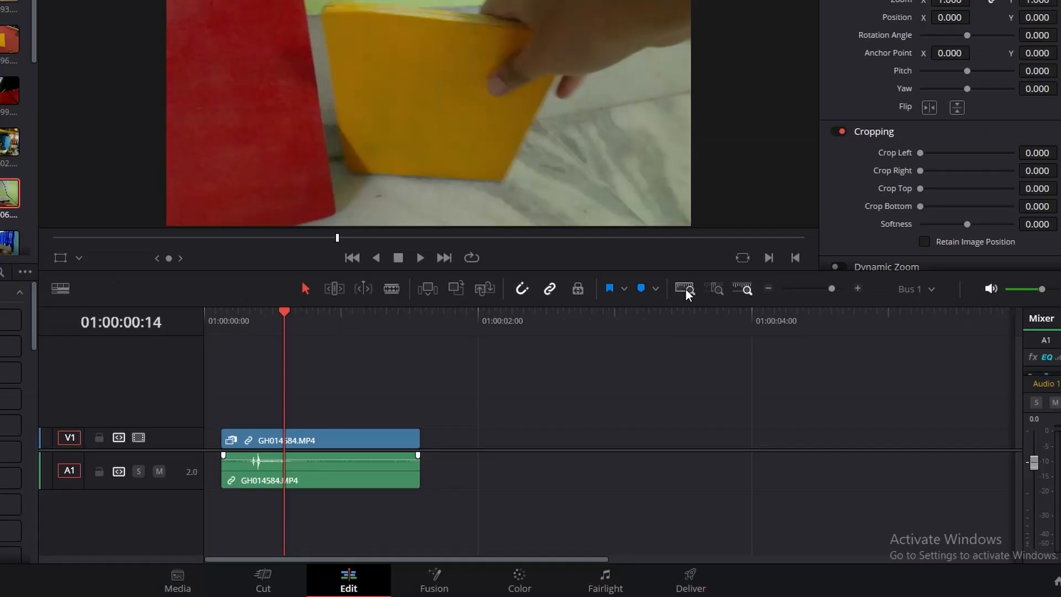
Step: Try the full extent, detail and custom zoom modes on Timeline 1 and fine-tune the zoom level
{"action": "left_click", "coordinate": [514, 285]}
{"action": "left_click", "coordinate": [582, 290]}
{"action": "left_click", "coordinate": [649, 283]}
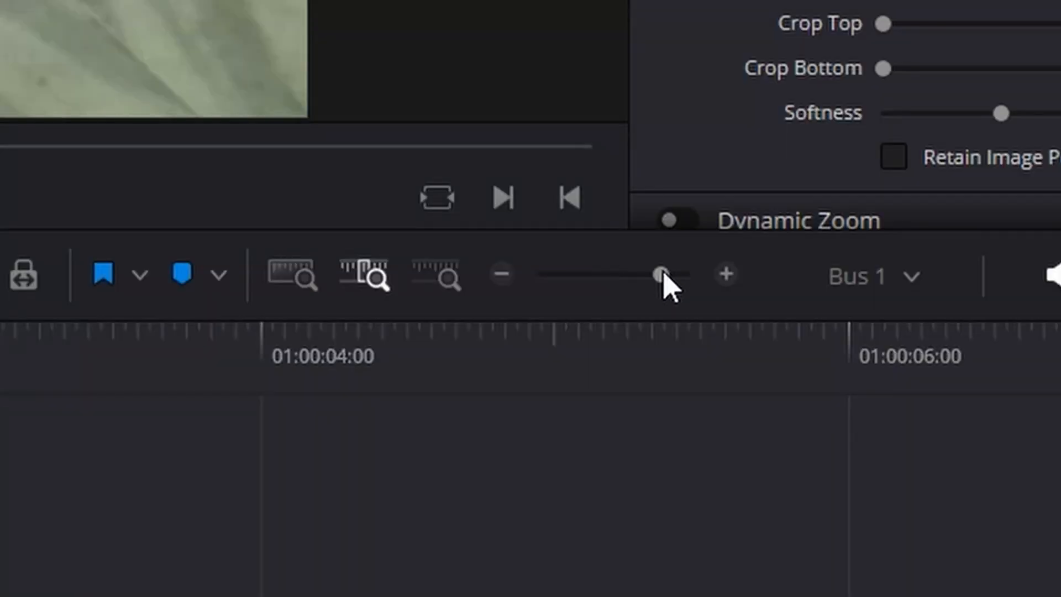
{"action": "mouse_move", "coordinate": [663, 274]}
{"action": "left_mouse_down"}
{"action": "mouse_move", "coordinate": [561, 267]}
{"action": "mouse_move", "coordinate": [677, 277]}
{"action": "mouse_move", "coordinate": [651, 277]}
{"action": "left_mouse_up"}
{"action": "left_click_drag", "start_coordinate": [828, 289], "coordinate": [830, 289]}
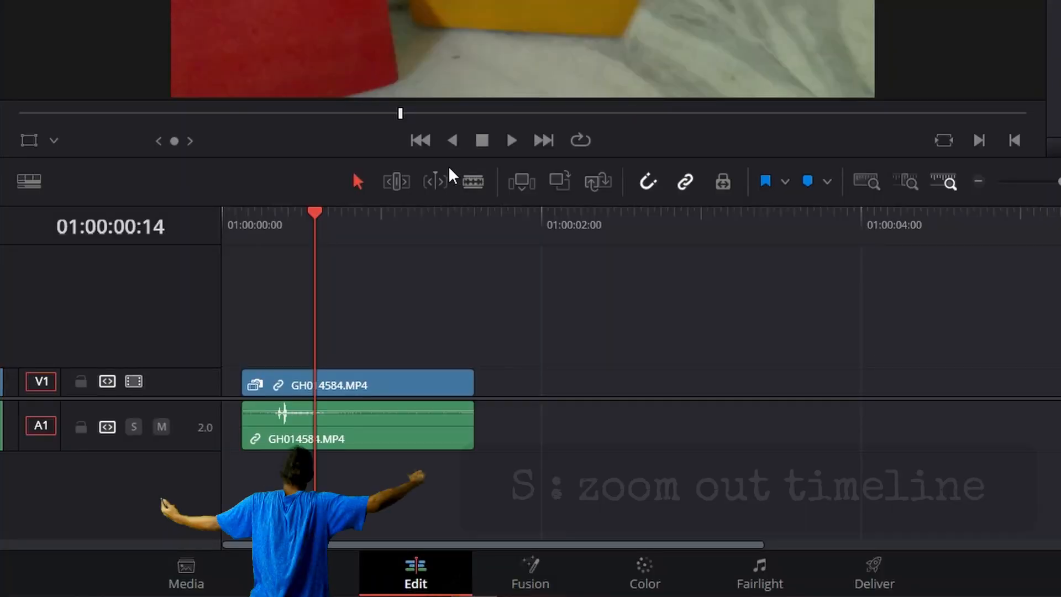
Step: Zoom Timeline 1 out by two levels and back in by two levels
{"action": "key", "text": "s"}
{"action": "key", "text": "s"}
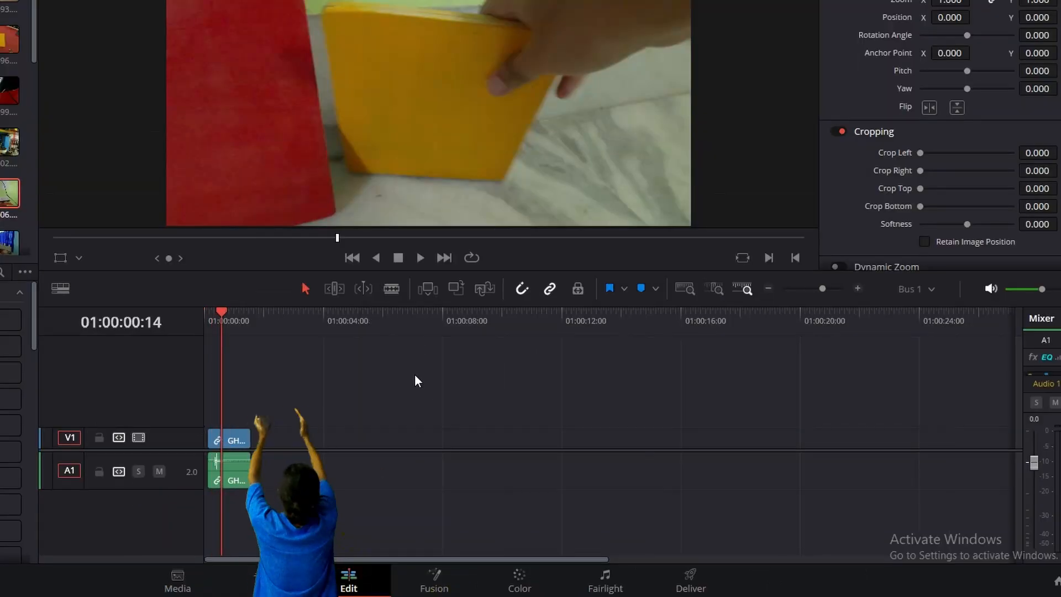
{"action": "key", "text": "d"}
{"action": "key", "text": "d"}
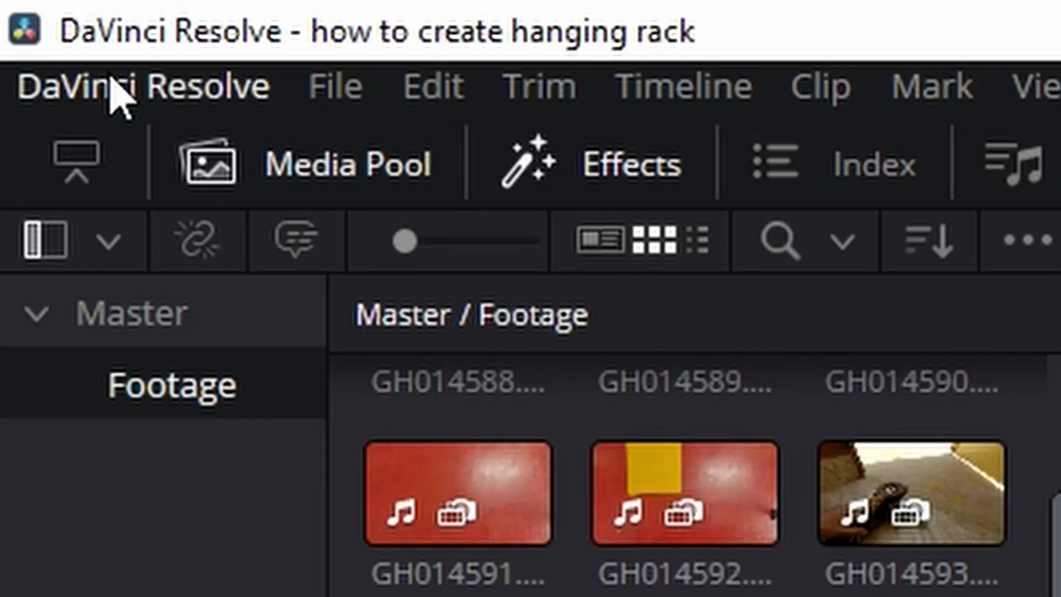
Step: In Keyboard Customization, reassign S as an additional shortcut for the View command Zoom Out, and search the commands for "zoom"
{"action": "left_click", "coordinate": [111, 86]}
{"action": "left_click", "coordinate": [262, 227]}
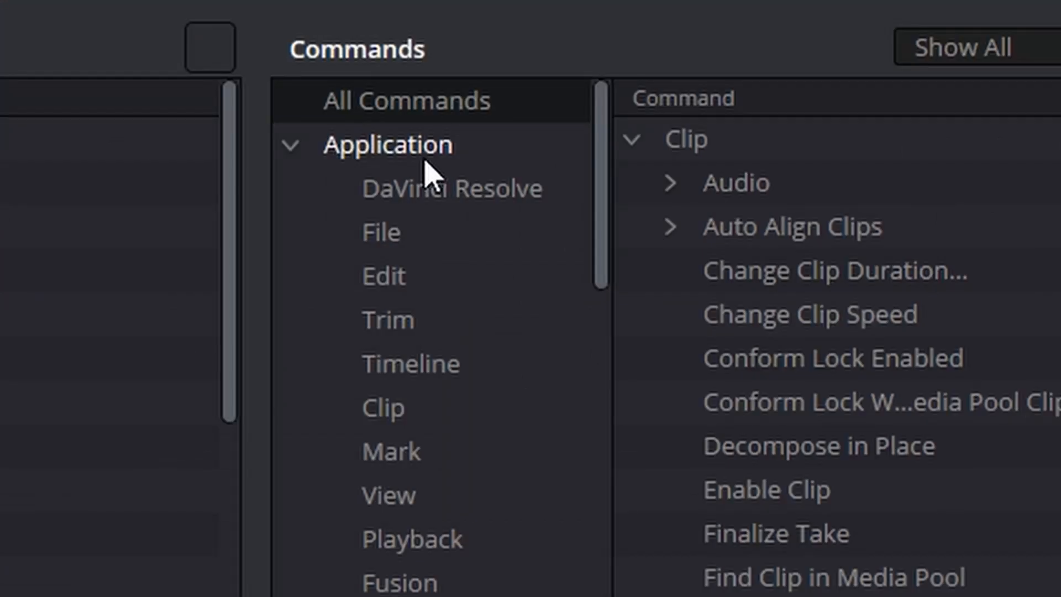
{"action": "left_click", "coordinate": [423, 164]}
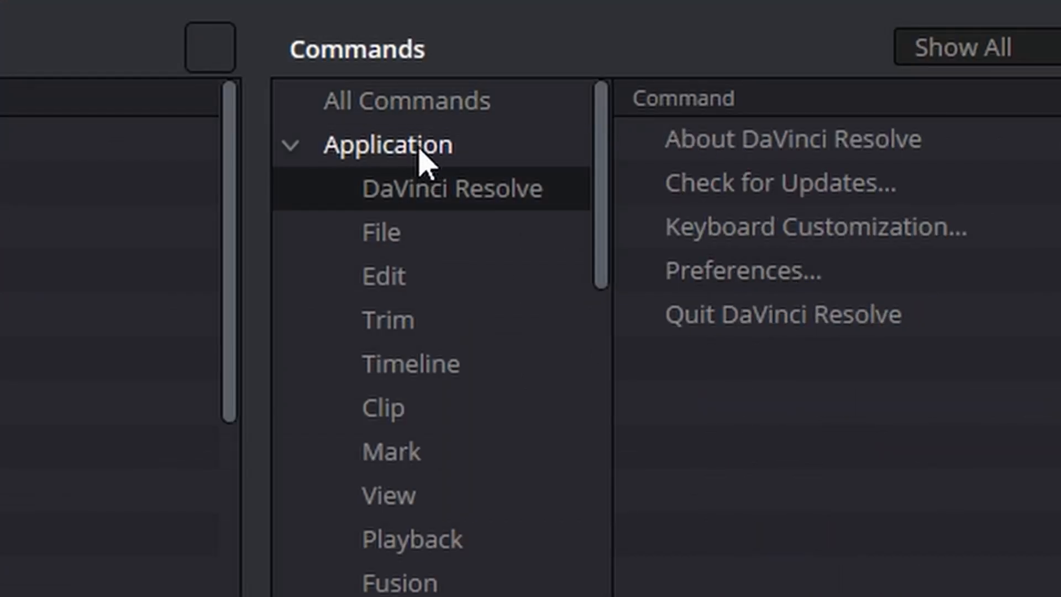
{"action": "left_click", "coordinate": [388, 496]}
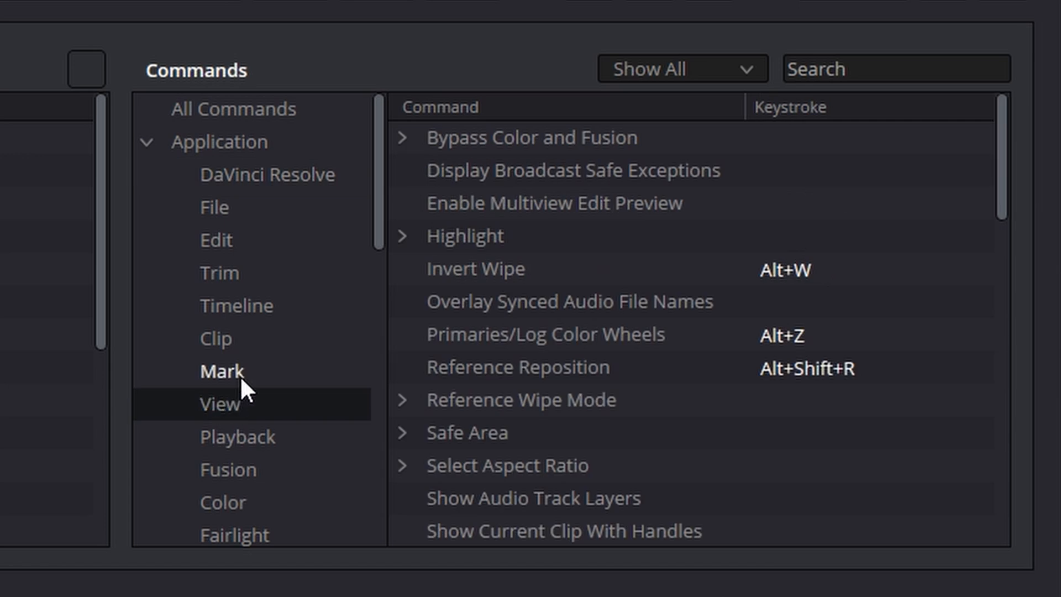
{"action": "scroll", "coordinate": [514, 469], "scroll_direction": "down", "scroll_amount": 2}
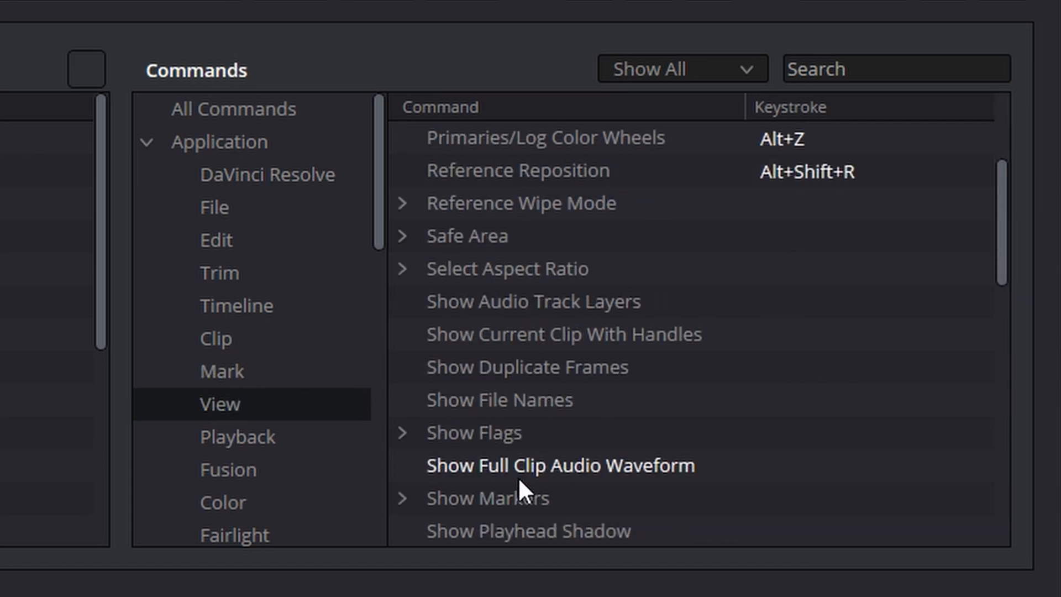
{"action": "scroll", "coordinate": [518, 476], "scroll_direction": "down", "scroll_amount": 6}
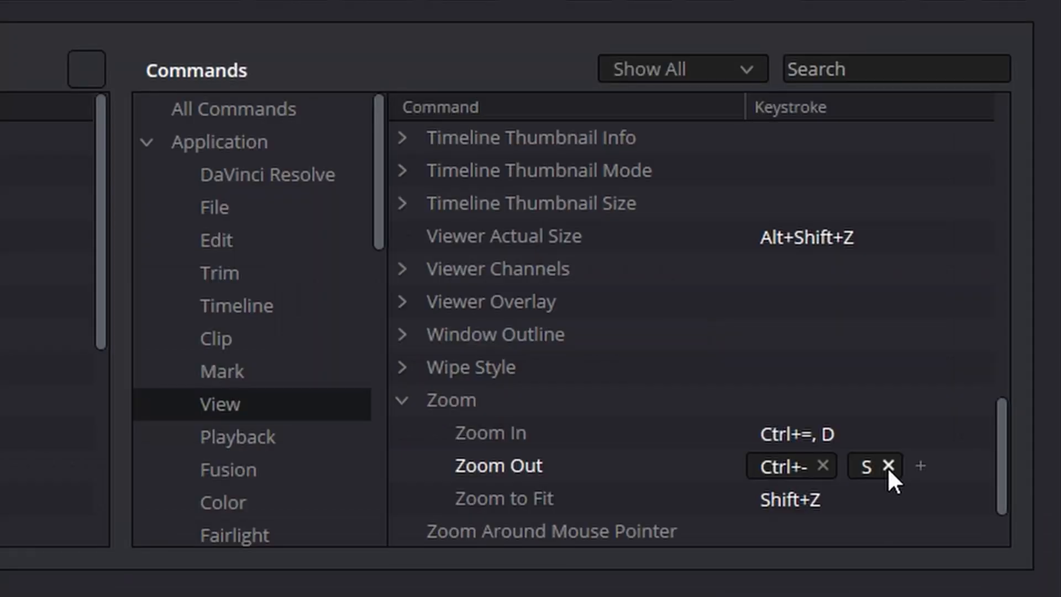
{"action": "left_click", "coordinate": [887, 467]}
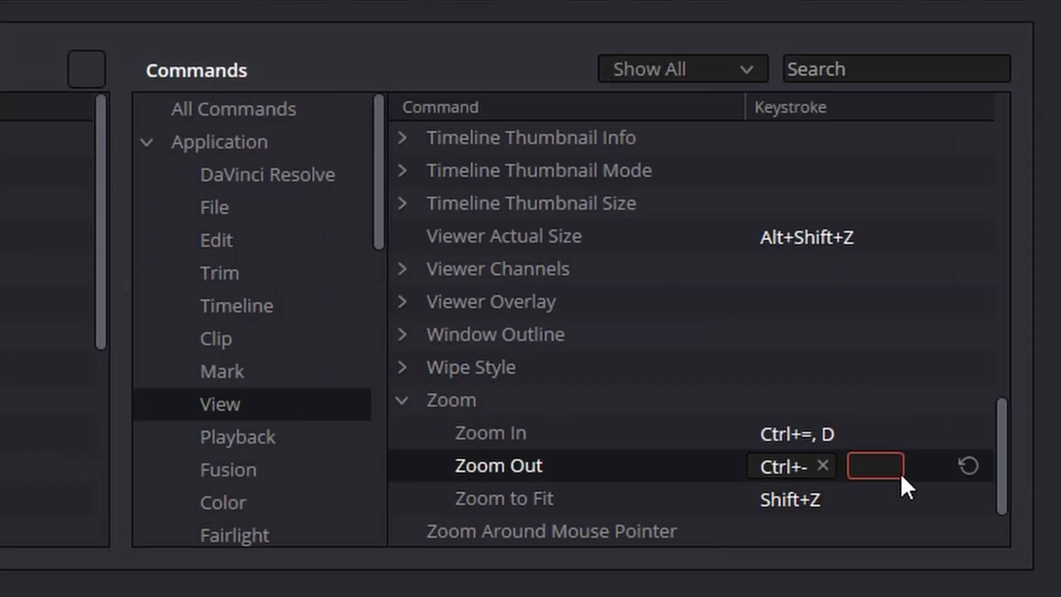
{"action": "key", "text": "s"}
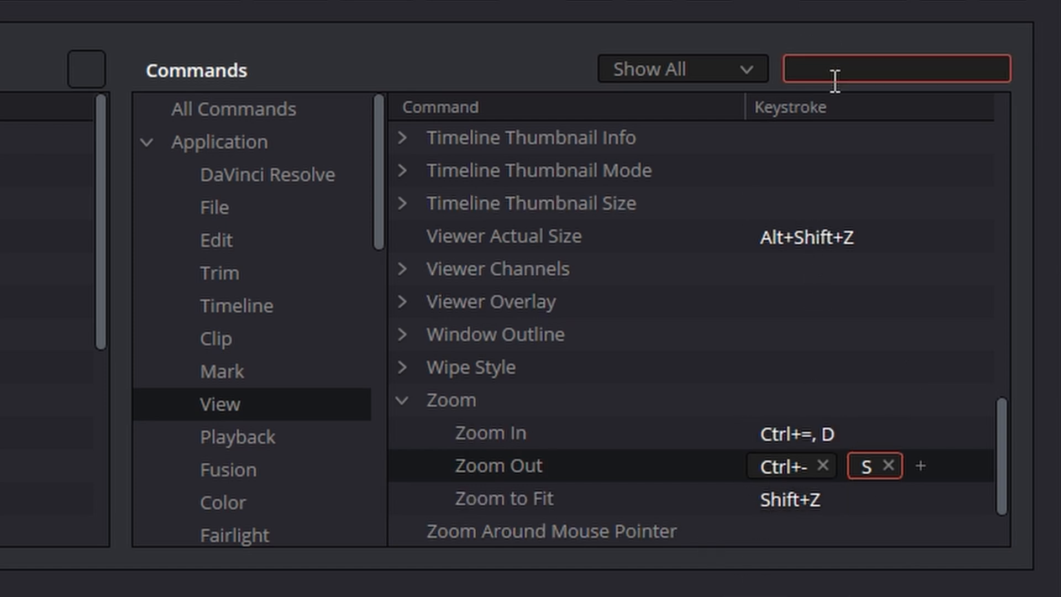
{"action": "type", "text": "zoom"}
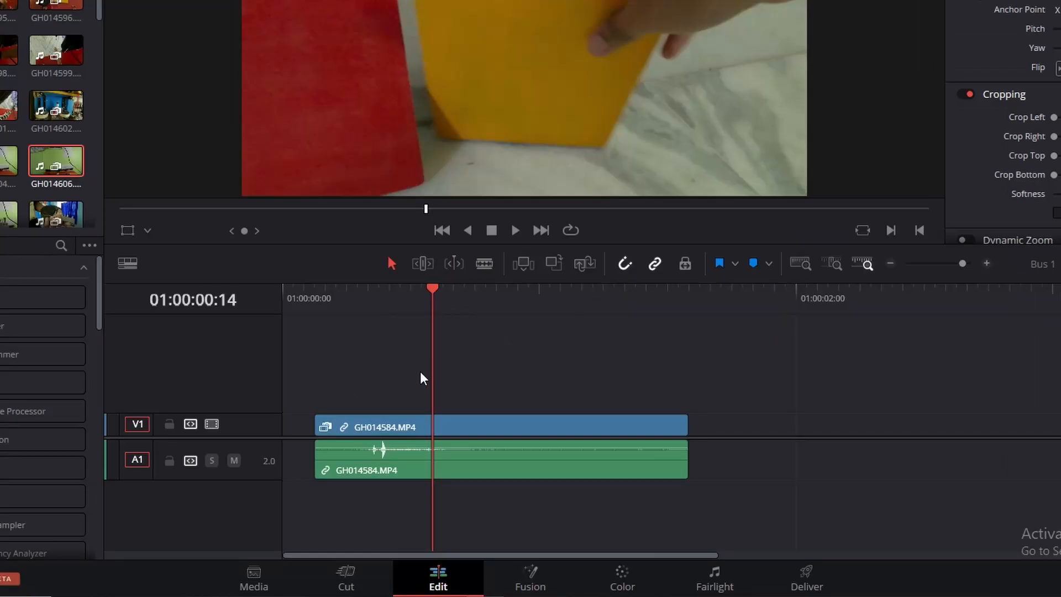
Step: Test the alternative zoom shortcuts by zooming Timeline 1 in closely, well back out, and in again
{"action": "key", "text": "ctrl+equal"}
{"action": "key", "text": "ctrl+equal"}
{"action": "key", "text": "ctrl+equal"}
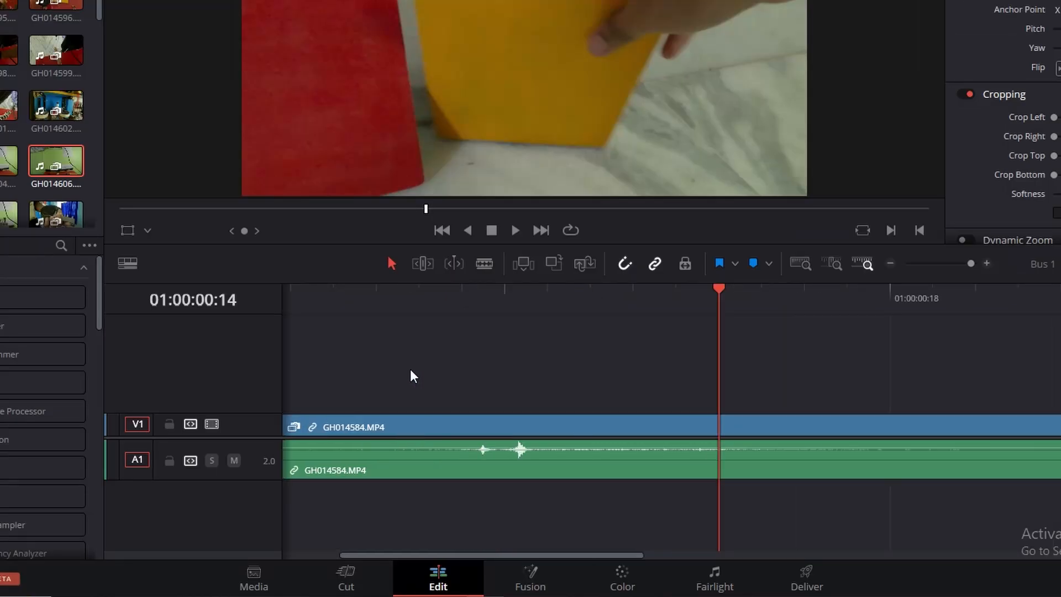
{"action": "key", "text": "ctrl+minus"}
{"action": "key", "text": "ctrl+minus"}
{"action": "key", "text": "ctrl+minus"}
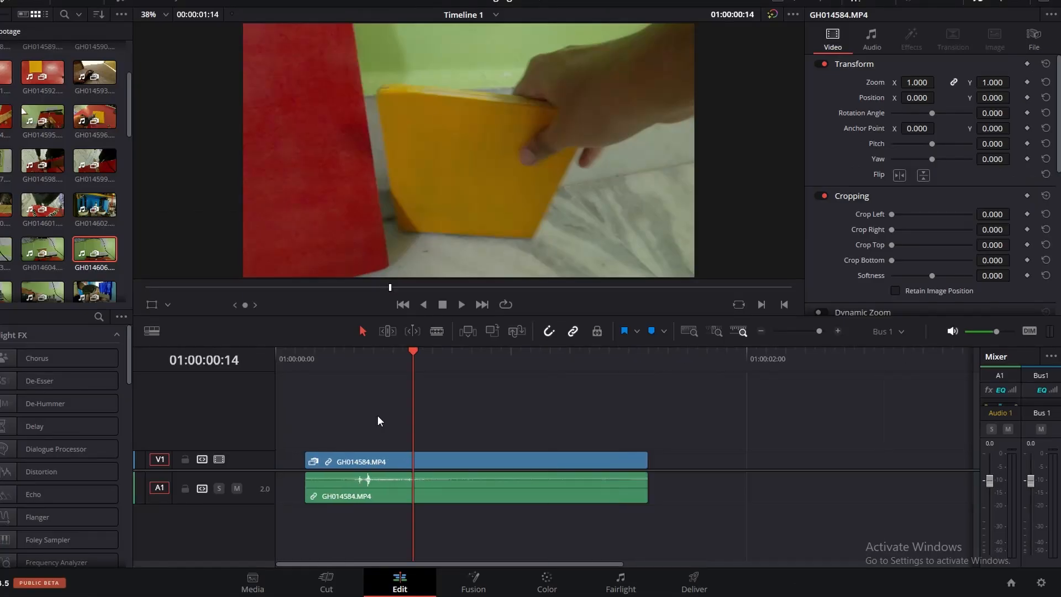
{"action": "key", "text": "ctrl+minus"}
{"action": "key", "text": "ctrl+minus"}
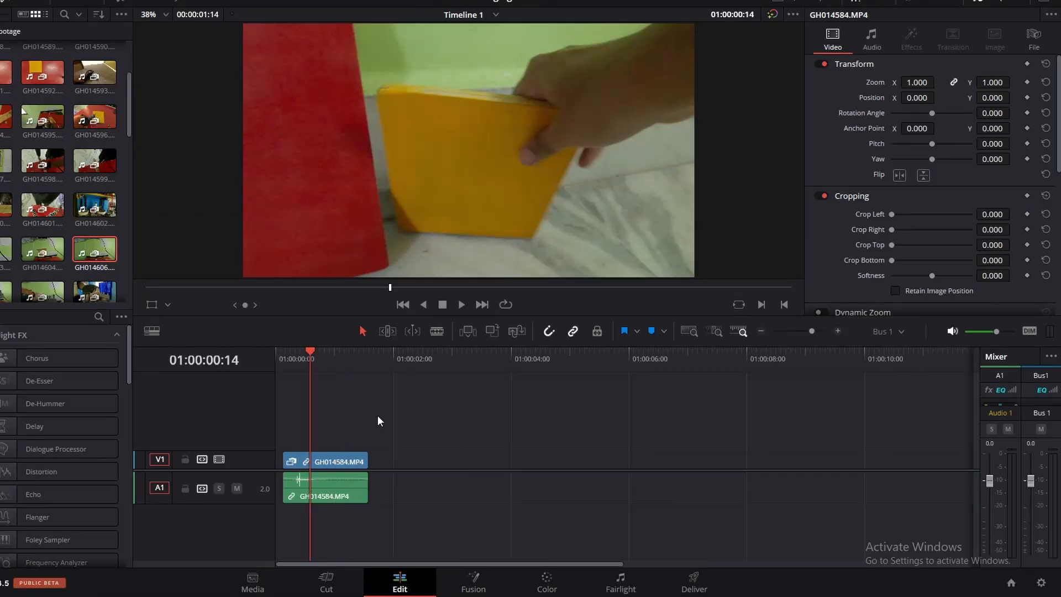
{"action": "key", "text": "ctrl+equal"}
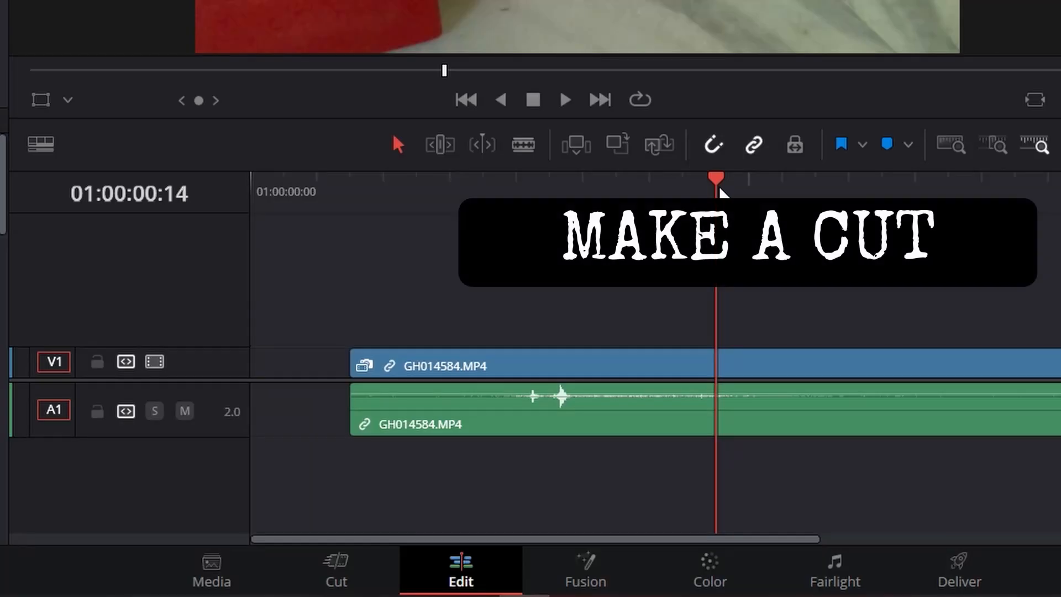
Step: Reposition the playhead on Timeline 1 and jump it between the start and end edit points of the GH014584.MP4 clip
{"action": "left_click", "coordinate": [334, 392]}
{"action": "left_click", "coordinate": [405, 392]}
{"action": "left_click_drag", "start_coordinate": [469, 247], "coordinate": [495, 251]}
{"action": "key", "text": "Up"}
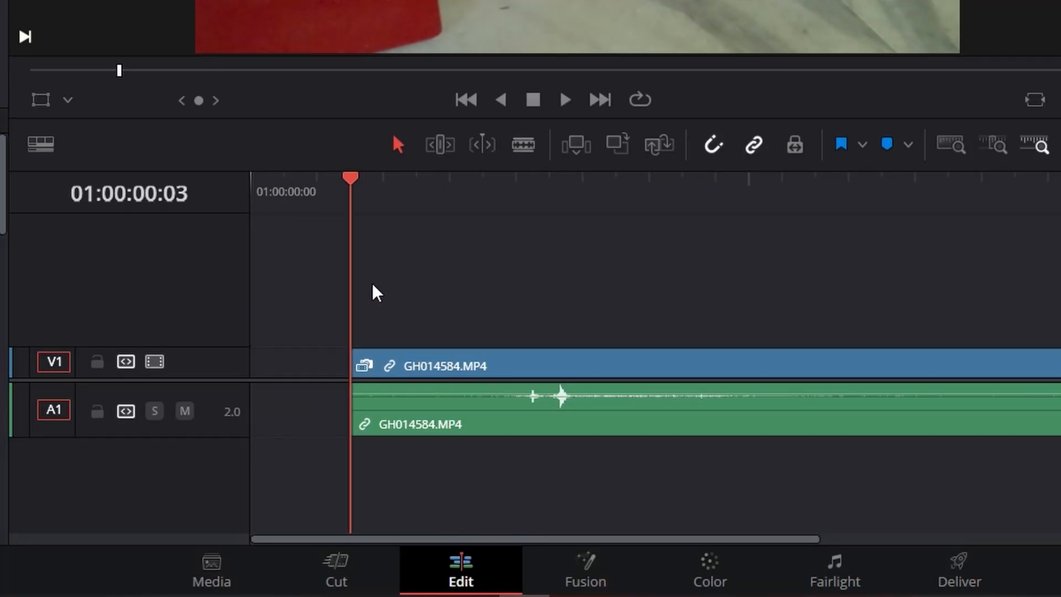
{"action": "key", "text": "Down"}
{"action": "key", "text": "Up"}
{"action": "key", "text": "Down"}
Step: Move the GH014584.MP4 clip to the start of Timeline 1 and return the playhead to 01:00:00:00
{"action": "left_click_drag", "start_coordinate": [506, 228], "coordinate": [388, 318]}
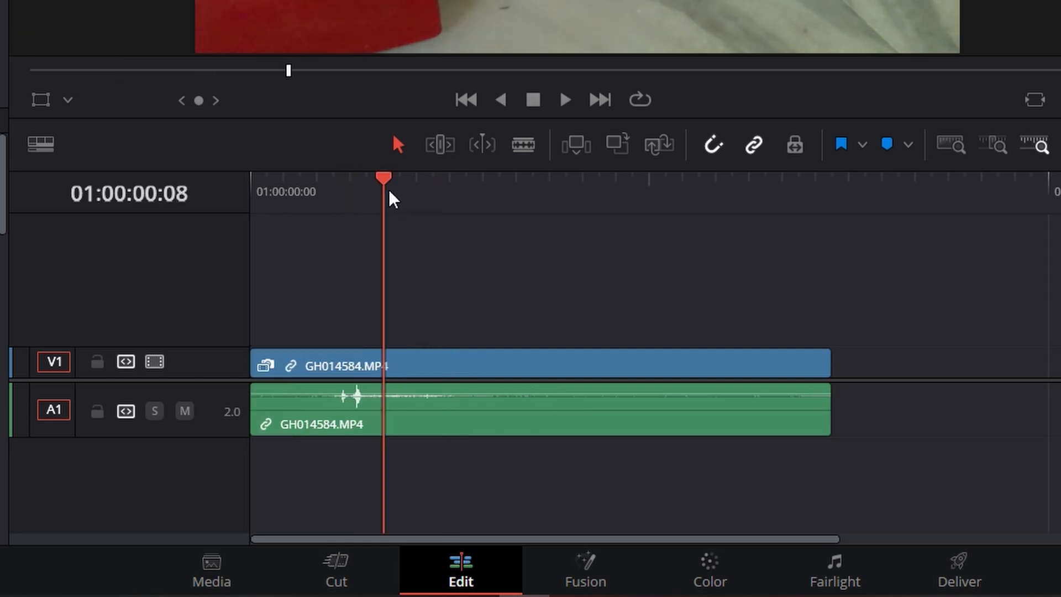
{"action": "left_click_drag", "start_coordinate": [391, 197], "coordinate": [232, 209]}
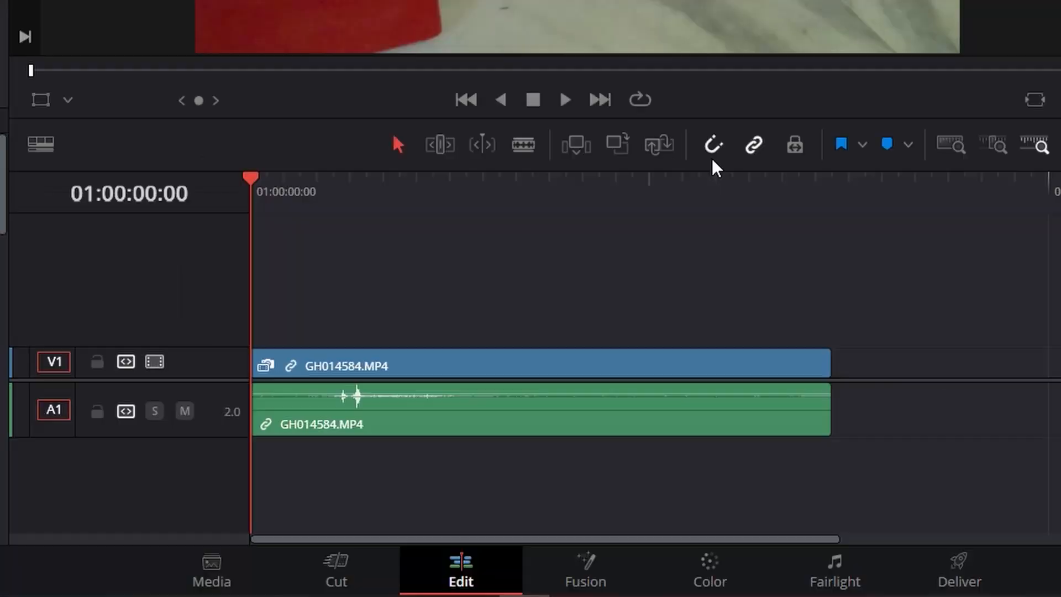
Step: Add the GH014592.MP4 clip to track V1 and place it directly against the end of GH014584.MP4
{"action": "key", "text": "ctrl+minus"}
{"action": "left_click_drag", "start_coordinate": [392, 33], "coordinate": [737, 365]}
{"action": "key", "text": "ctrl+z"}
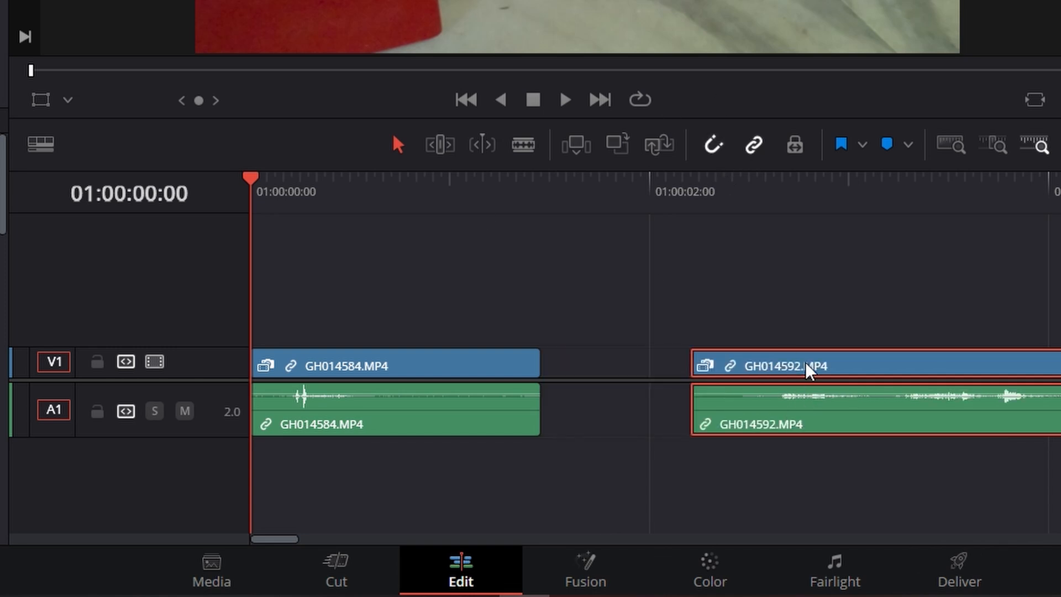
{"action": "left_click_drag", "start_coordinate": [805, 364], "coordinate": [684, 377]}
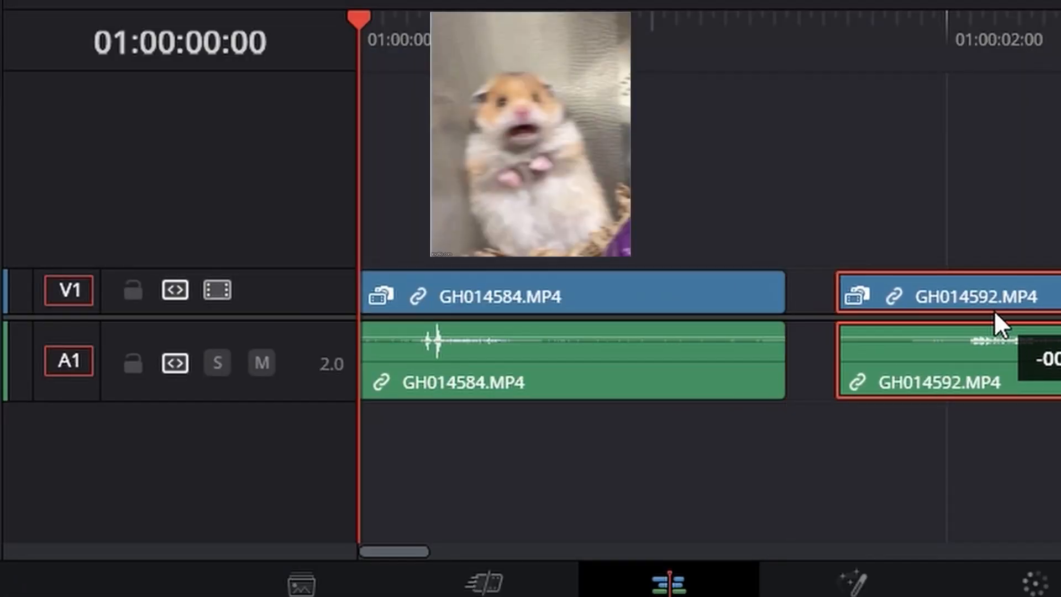
{"action": "left_click_drag", "start_coordinate": [993, 310], "coordinate": [900, 273]}
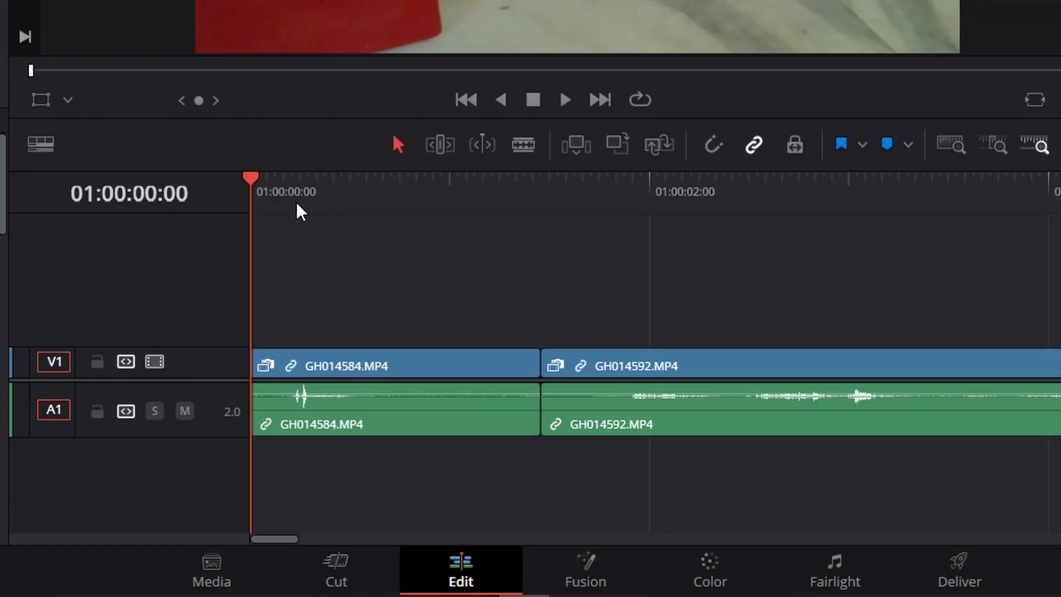
Step: Scrub the playhead near the start of GH014584.MP4 and step it back frame by frame to 01:00:00:00
{"action": "scroll", "coordinate": [296, 207], "scroll_direction": "up", "scroll_amount": 5}
{"action": "left_click", "coordinate": [349, 194]}
{"action": "left_click_drag", "start_coordinate": [350, 196], "coordinate": [408, 289]}
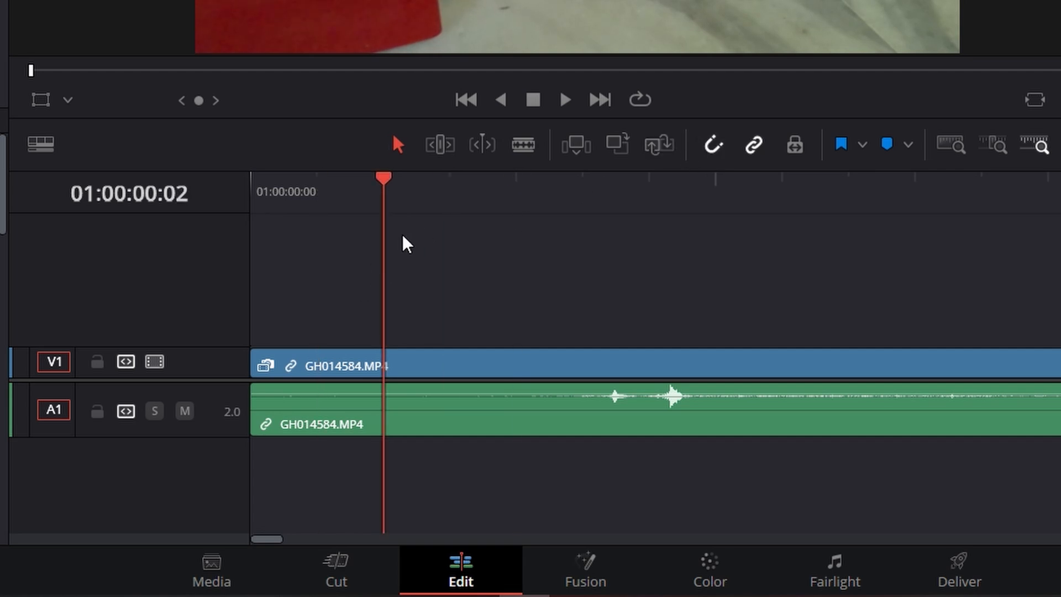
{"action": "key", "text": "Left"}
{"action": "key", "text": "Left"}
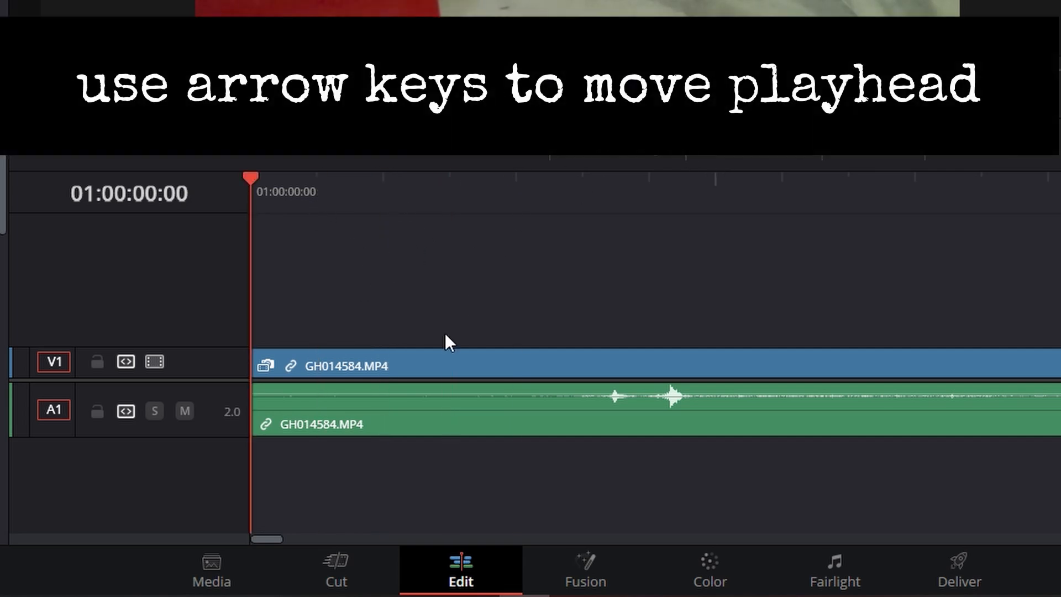
Step: Step the playhead forward and backward frame by frame over the first frames of the GH014584.MP4 clip
{"action": "key", "text": "Right"}
{"action": "key", "text": "Right"}
{"action": "key", "text": "Right"}
{"action": "key", "text": "Right"}
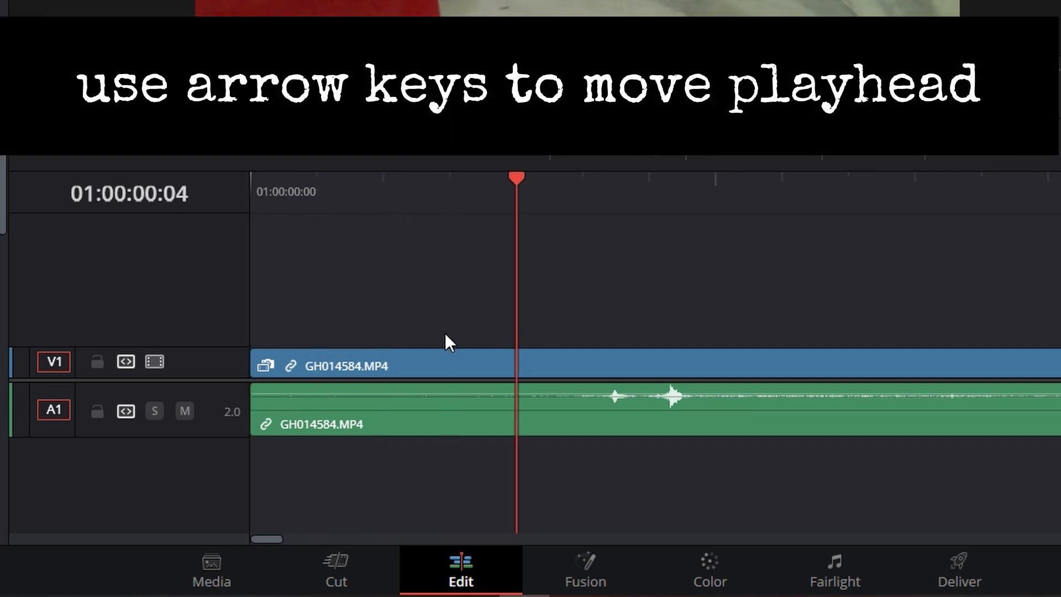
{"action": "key", "text": "Left"}
{"action": "key", "text": "Left"}
{"action": "key", "text": "Left"}
{"action": "key", "text": "Left"}
{"action": "key", "text": "Right"}
{"action": "key", "text": "Right"}
{"action": "key", "text": "Right"}
{"action": "key", "text": "Right"}
{"action": "key", "text": "Right"}
{"action": "key", "text": "Left"}
{"action": "key", "text": "Left"}
{"action": "key", "text": "Left"}
Step: Place the playhead at 01:00:00:04 on the GH014584.MP4 clip, a few frames after its start
{"action": "key", "text": "ctrl+minus"}
{"action": "key", "text": "ctrl+minus"}
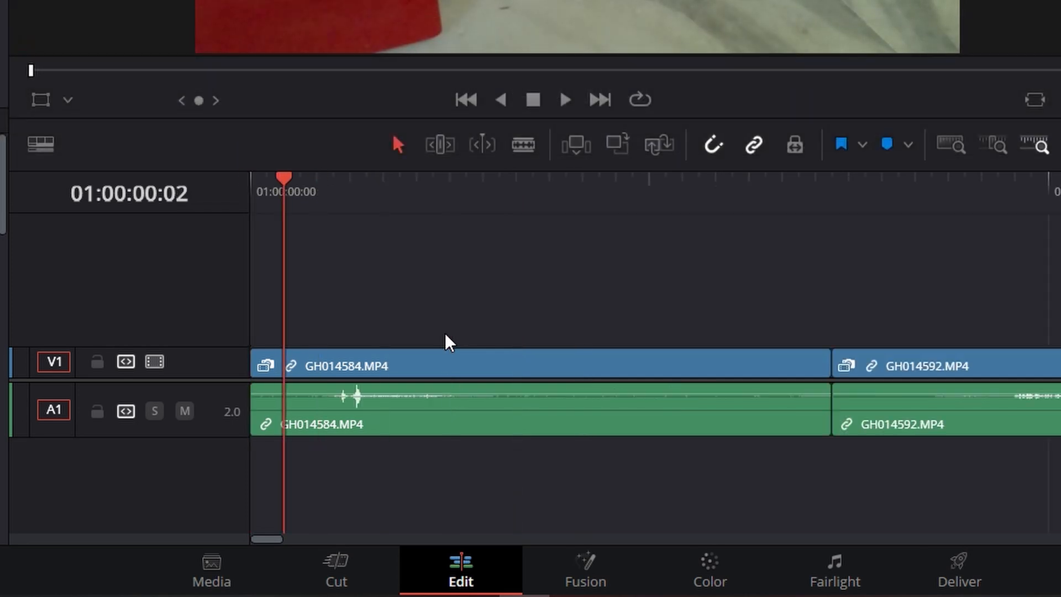
{"action": "key", "text": "Left"}
{"action": "key", "text": "Right"}
{"action": "key", "text": "Right"}
{"action": "key", "text": "Right"}
{"action": "key", "text": "ctrl+equal"}
{"action": "key", "text": "ctrl+equal"}
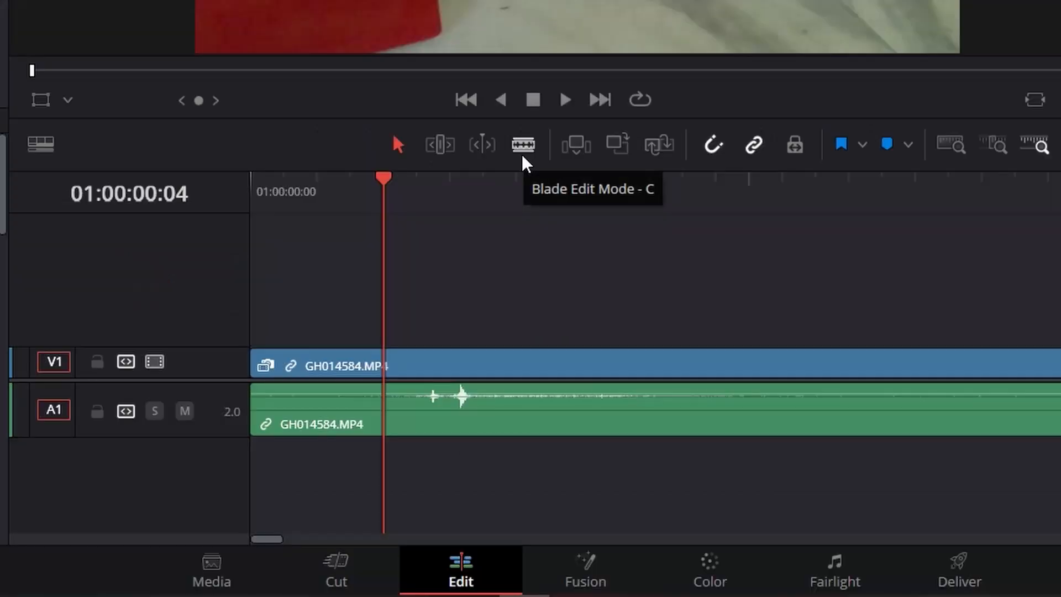
Step: Try cutting GH014584.MP4 at 01:00:00:04 twice in Blade Edit Mode, undo each cut and return to Selection Mode
{"action": "left_click", "coordinate": [517, 289]}
{"action": "left_click", "coordinate": [387, 364]}
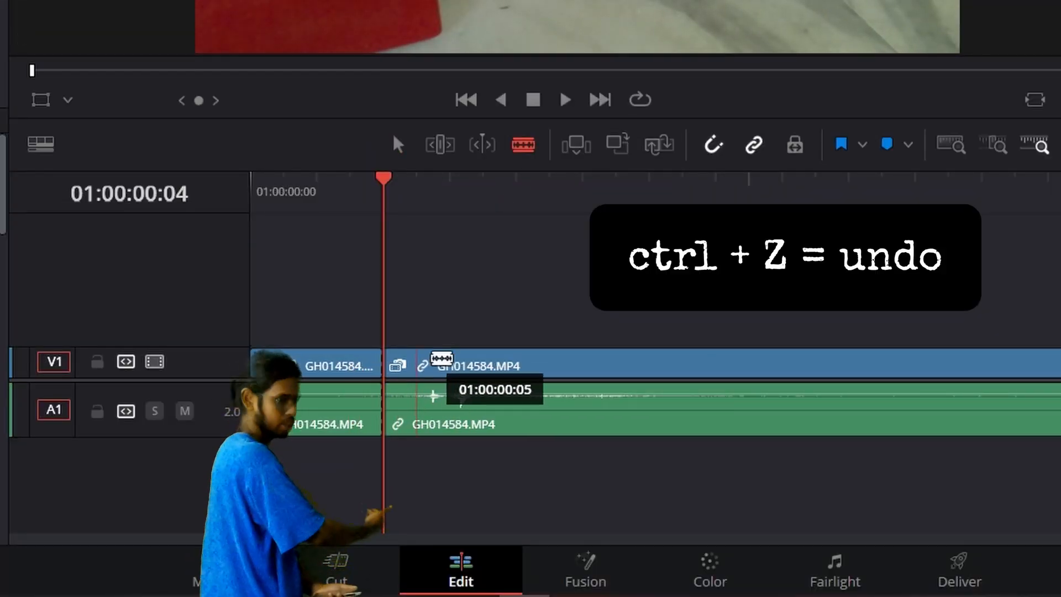
{"action": "key", "text": "ctrl+z"}
{"action": "key", "text": "a"}
{"action": "key", "text": "c"}
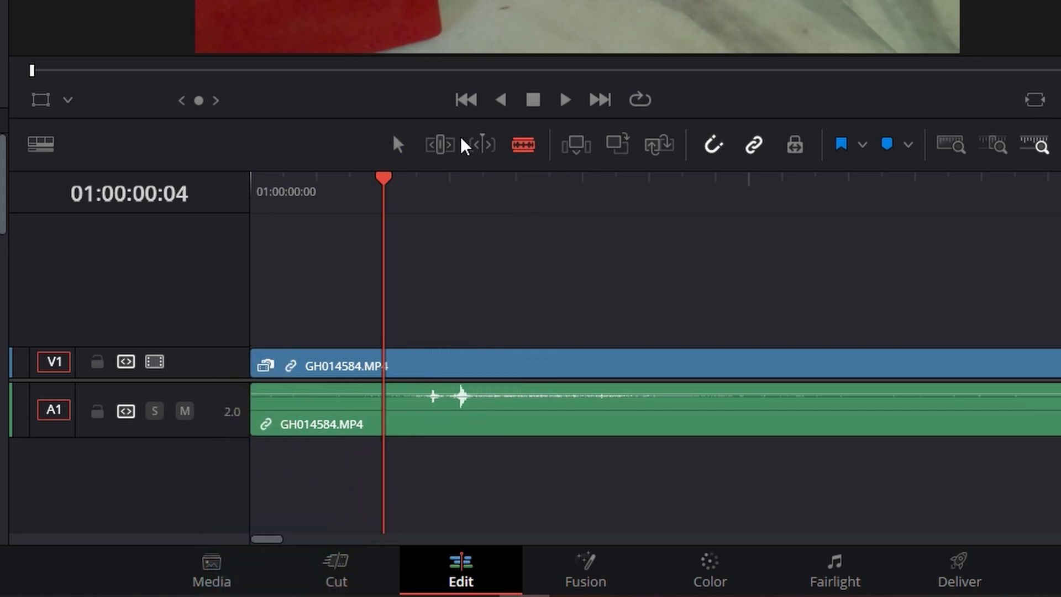
{"action": "left_click", "coordinate": [394, 372]}
{"action": "key", "text": "ctrl+z"}
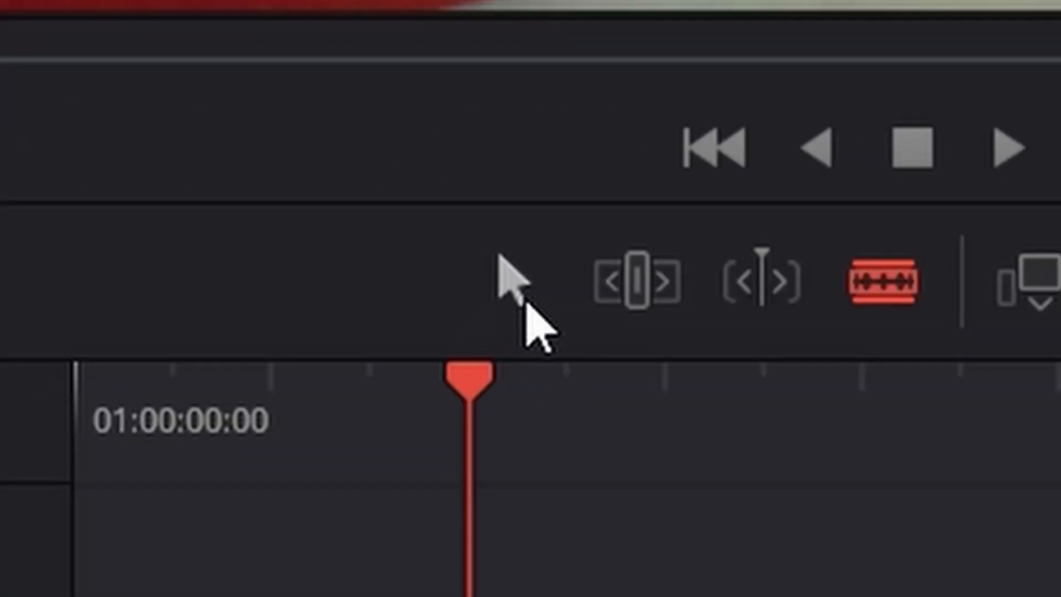
{"action": "left_click", "coordinate": [400, 148]}
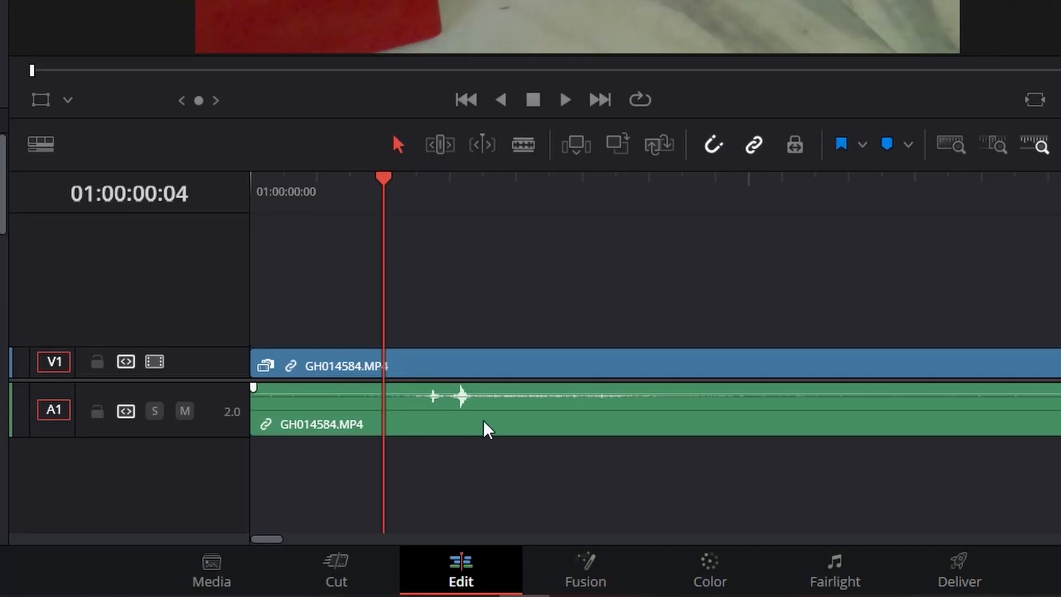
Step: Find the split clip command with the search "split", add A as a second keystroke beside Ctrl+\, save and close the customization
{"action": "left_click", "coordinate": [866, 60]}
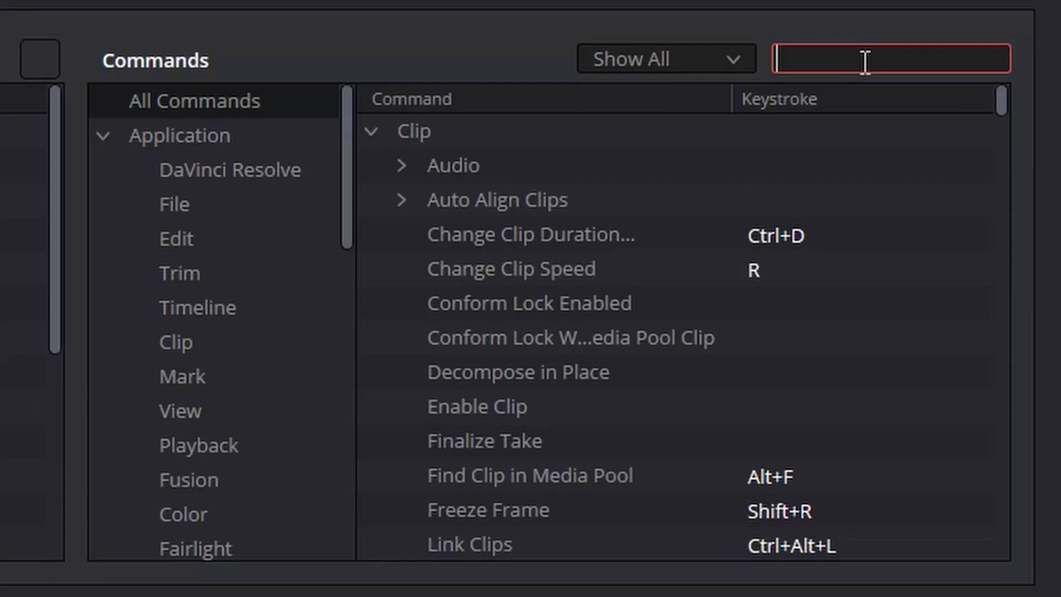
{"action": "type", "text": "split"}
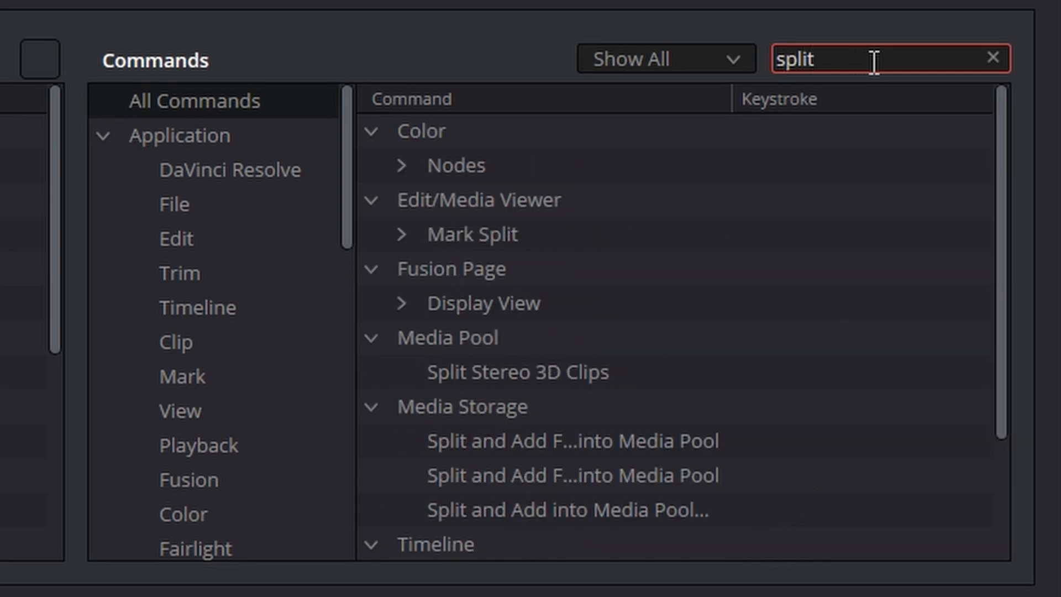
{"action": "scroll", "coordinate": [623, 339], "scroll_direction": "down", "scroll_amount": 2}
{"action": "left_click", "coordinate": [514, 437]}
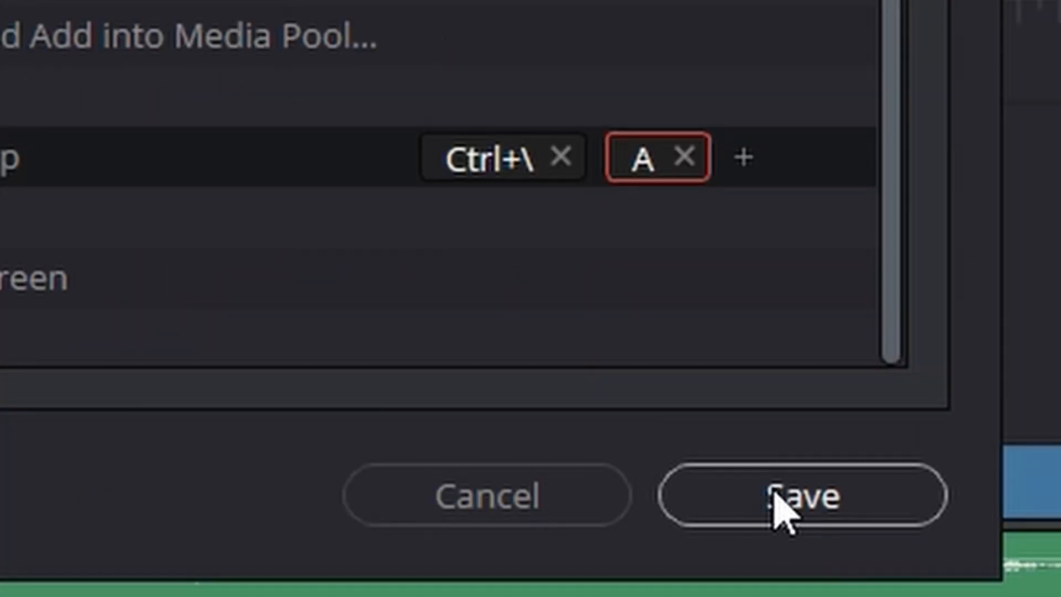
{"action": "left_click", "coordinate": [776, 494]}
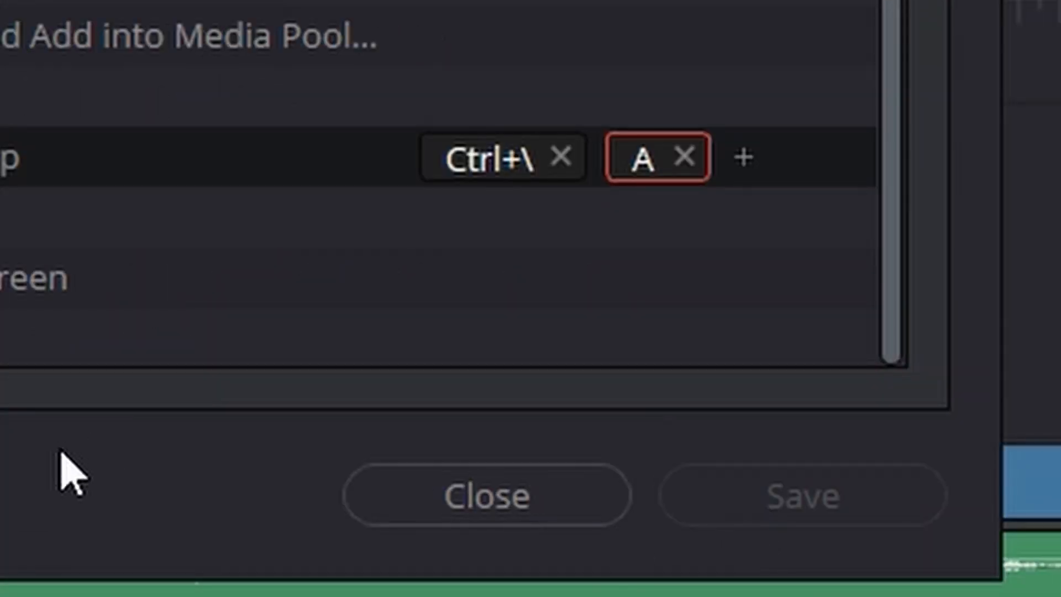
{"action": "left_click", "coordinate": [412, 475]}
Step: Split the GH014584.MP4 clip and its audio at 01:00:00:04
{"action": "scroll", "coordinate": [566, 323], "scroll_direction": "up", "scroll_amount": 3}
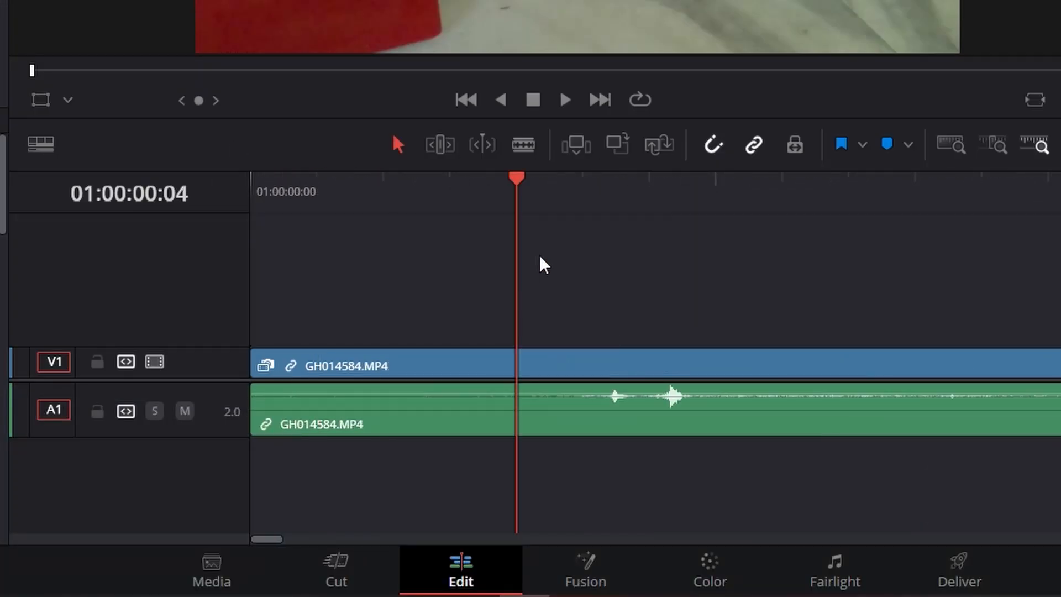
{"action": "left_click_drag", "start_coordinate": [477, 178], "coordinate": [456, 224]}
{"action": "key", "text": "Right"}
{"action": "key", "text": "ctrl+b"}
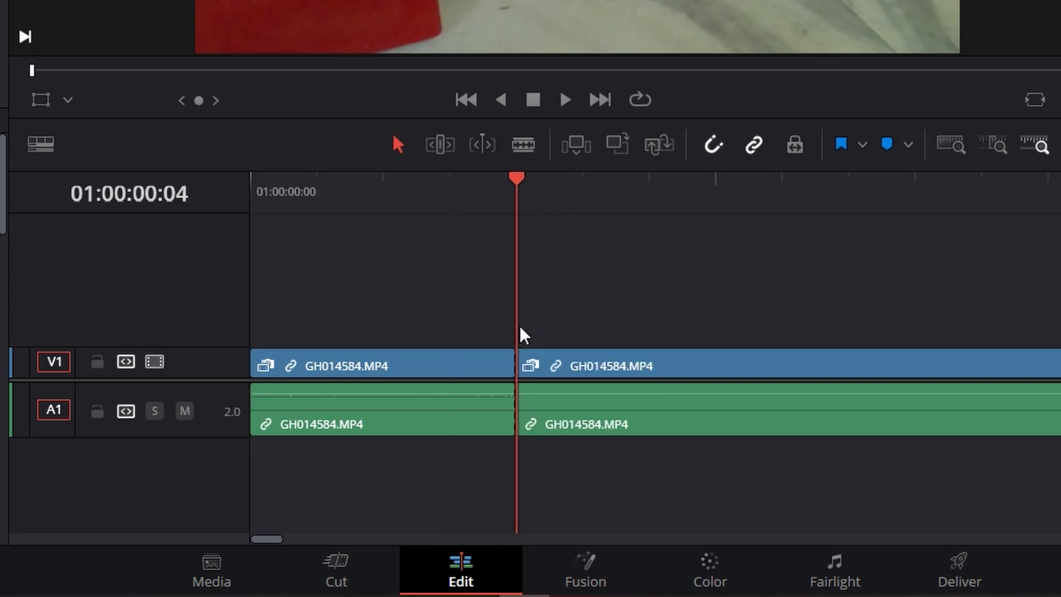
{"action": "scroll", "coordinate": [625, 442], "scroll_direction": "down", "scroll_amount": 3}
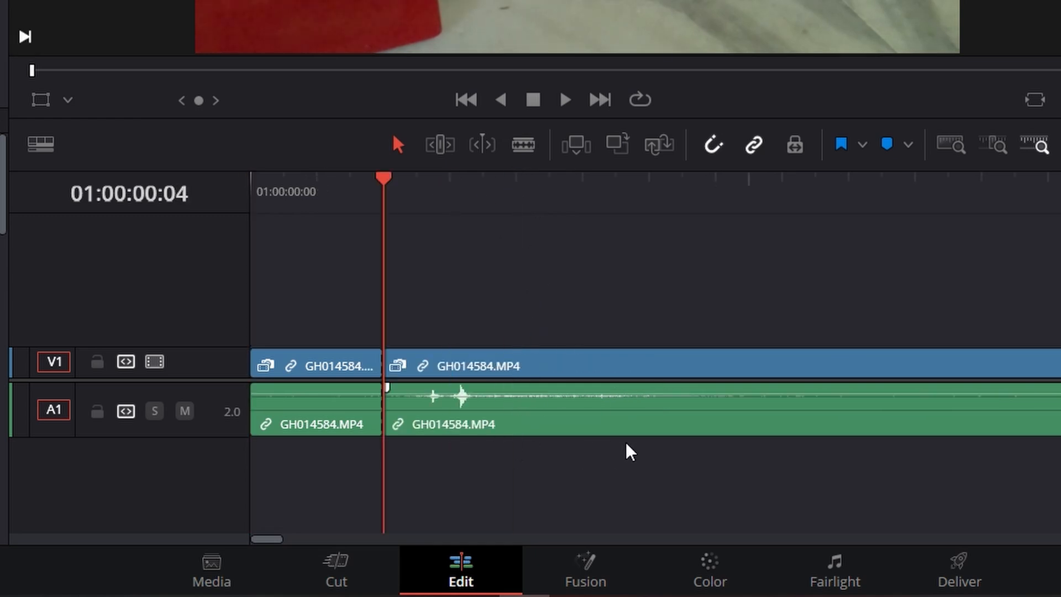
Step: Split the GH014584.MP4 and GH014592.MP4 clips at several further playhead positions, including 01:00:01:07
{"action": "left_click_drag", "start_coordinate": [355, 194], "coordinate": [414, 180]}
{"action": "key", "text": "ctrl+b"}
{"action": "key", "text": "ctrl+b"}
{"action": "key", "text": "ctrl+b"}
{"action": "key", "text": "ctrl+b"}
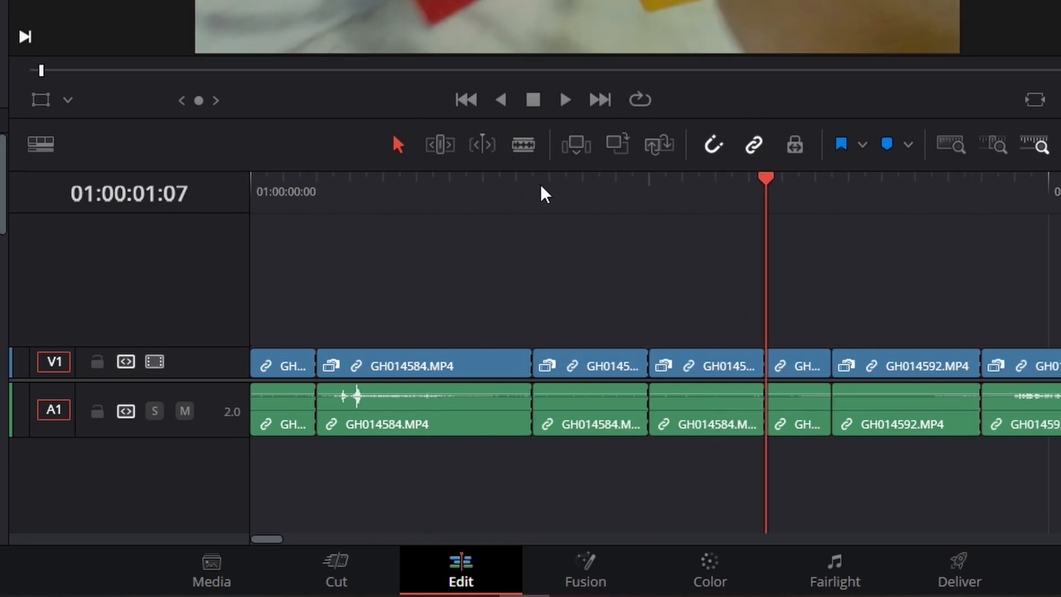
Step: Undo all the cuts made in the GH014584.MP4 and GH014592.MP4 clips
{"action": "key", "text": "ctrl+z"}
{"action": "key", "text": "ctrl+z"}
{"action": "key", "text": "ctrl+z"}
{"action": "key", "text": "ctrl+z"}
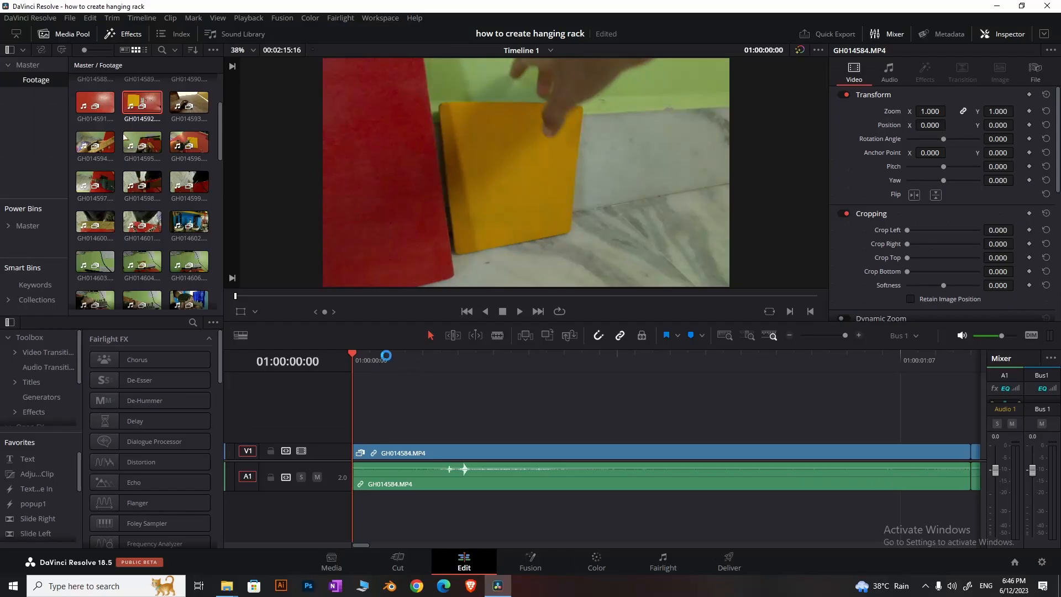
Step: Split the GH014584.MP4 clip at 01:00:00:04 and again at 01:00:00:23
{"action": "mouse_move", "coordinate": [417, 360]}
{"action": "left_mouse_down"}
{"action": "mouse_move", "coordinate": [409, 360]}
{"action": "mouse_move", "coordinate": [471, 375]}
{"action": "mouse_move", "coordinate": [418, 367]}
{"action": "left_mouse_up"}
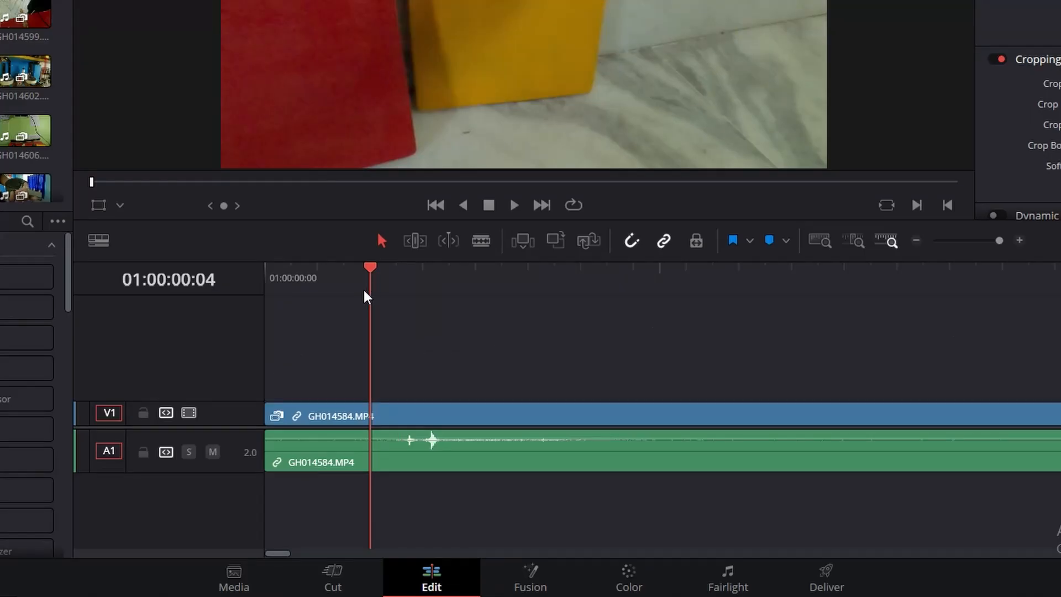
{"action": "left_click", "coordinate": [389, 405]}
{"action": "key", "text": "ctrl+b"}
{"action": "left_click", "coordinate": [491, 367]}
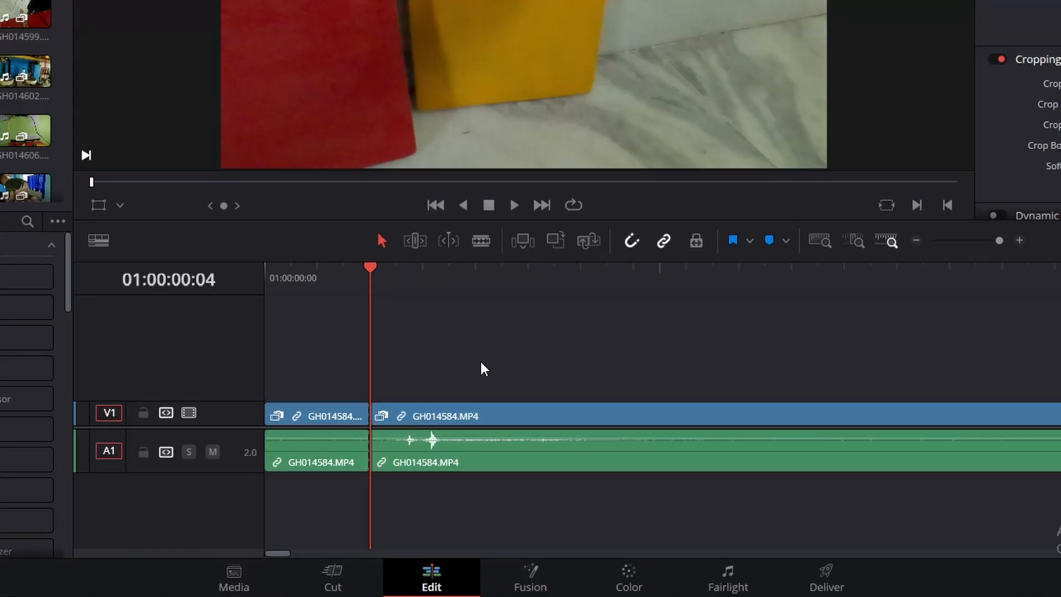
{"action": "left_click_drag", "start_coordinate": [429, 269], "coordinate": [764, 413]}
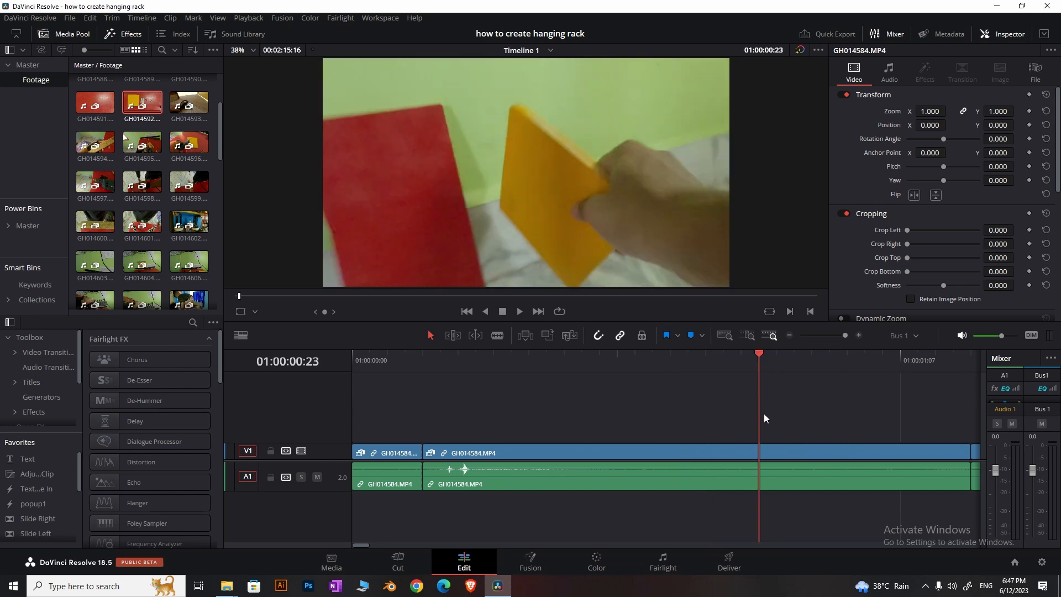
{"action": "key", "text": "ctrl+b"}
{"action": "key", "text": "ctrl+minus"}
Step: Delete the GH014584.MP4 segment after 01:00:00:23 and move GH014592.MP4 back to close the gap
{"action": "left_click", "coordinate": [605, 454]}
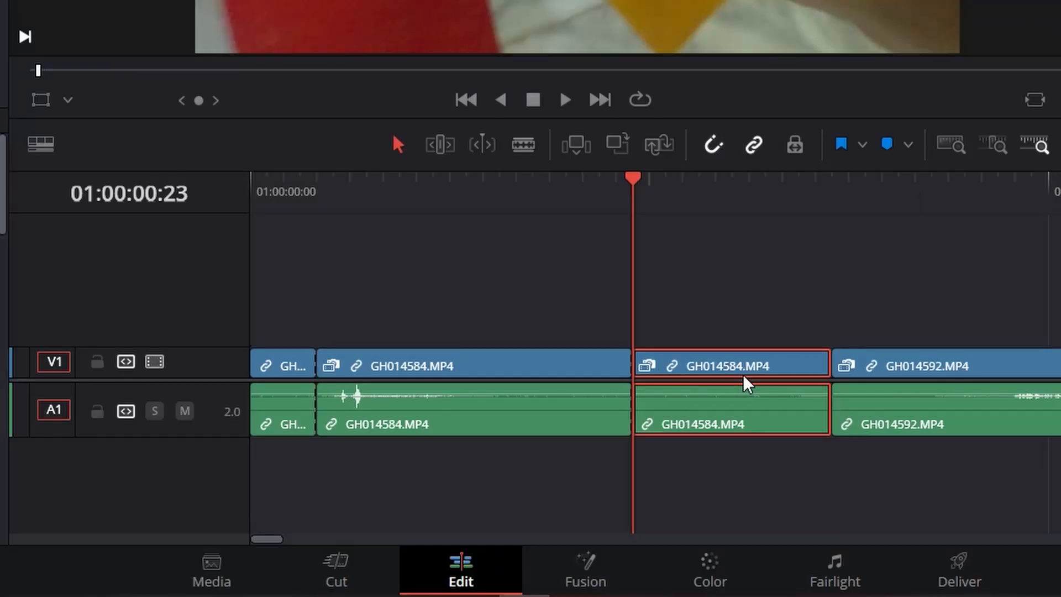
{"action": "key", "text": "Delete"}
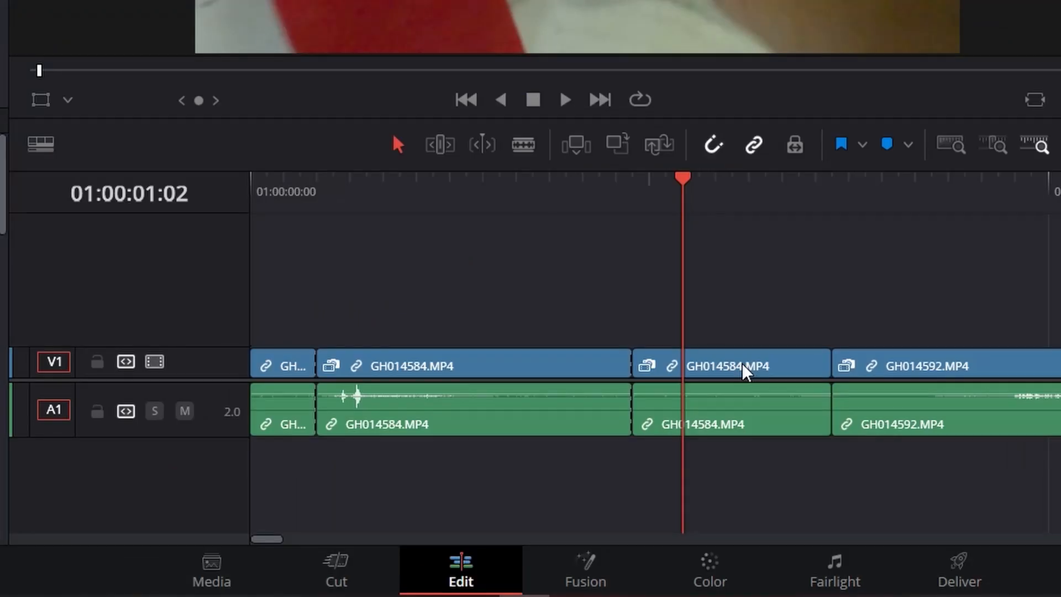
{"action": "left_click", "coordinate": [738, 362]}
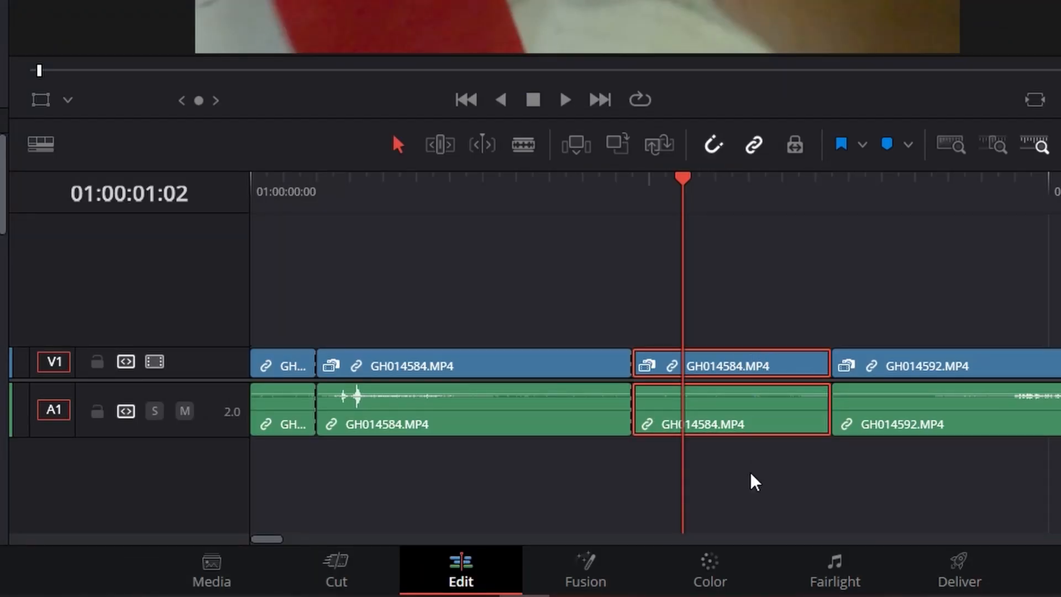
{"action": "key", "text": "Delete"}
{"action": "left_click_drag", "start_coordinate": [867, 374], "coordinate": [713, 372]}
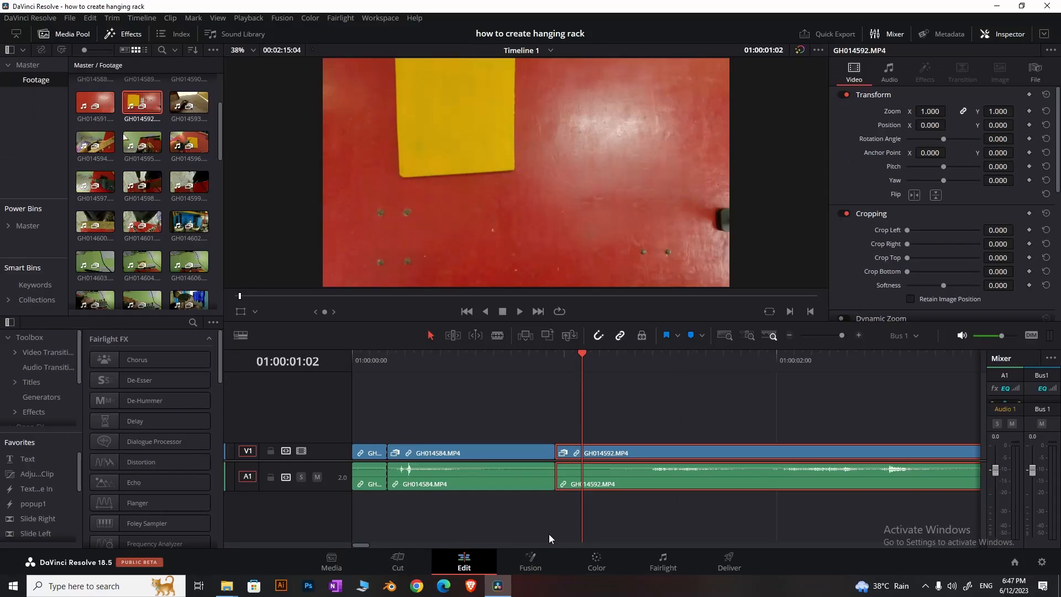
Step: Undo the gap closing and the deletion, and ripple delete the GH014584.MP4 segment after 01:00:00:23 instead
{"action": "key", "text": "ctrl+z"}
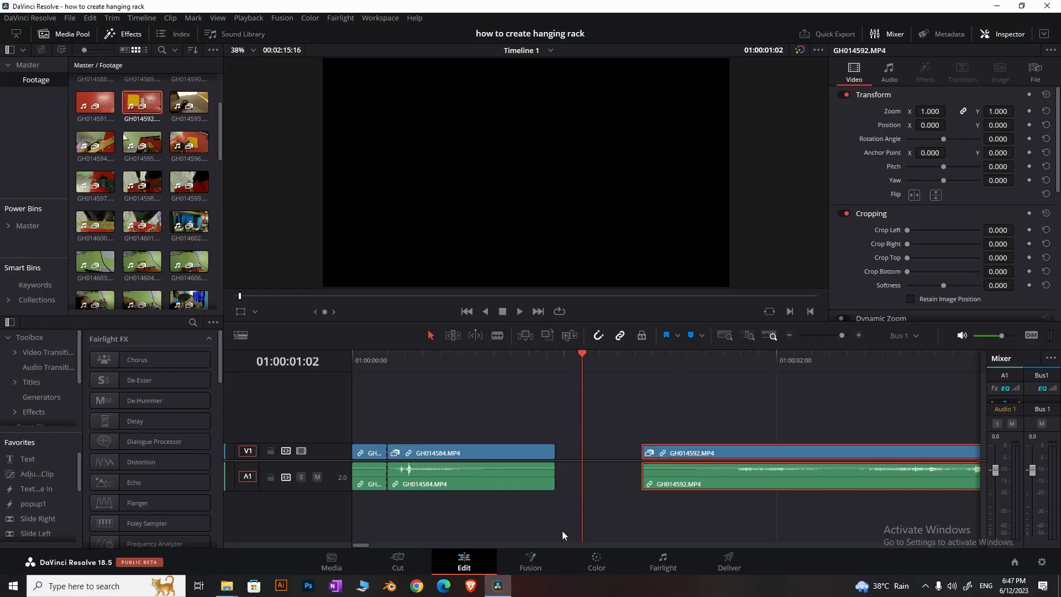
{"action": "key", "text": "ctrl+z"}
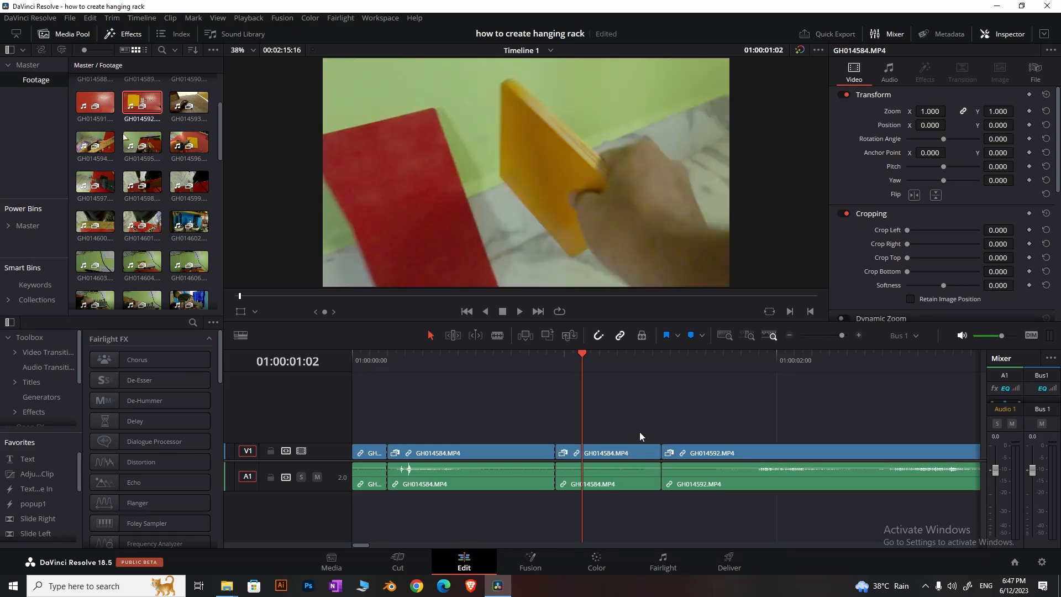
{"action": "left_click", "coordinate": [612, 450]}
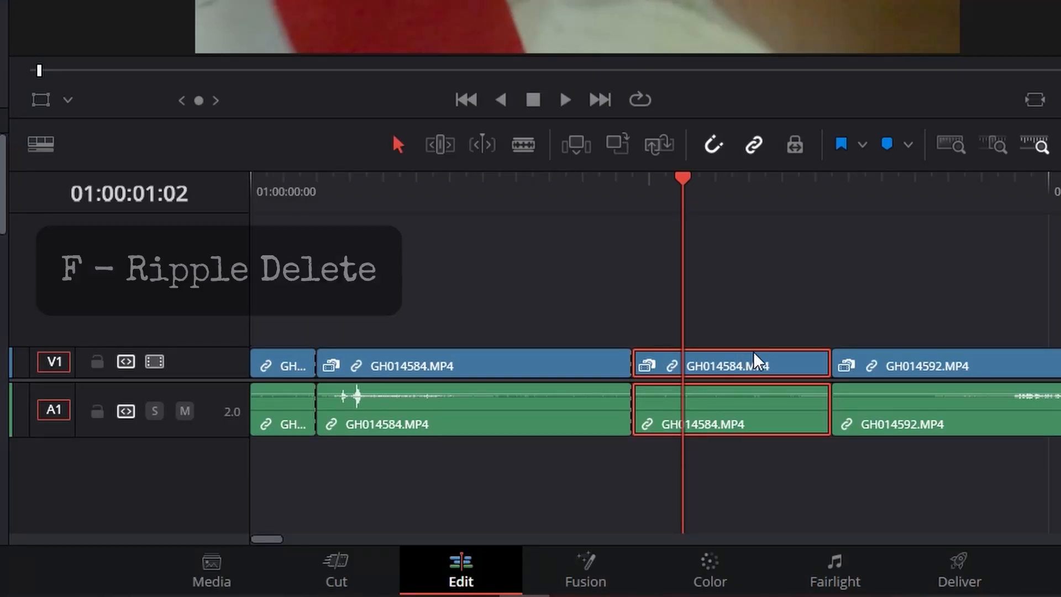
{"action": "key", "text": "f"}
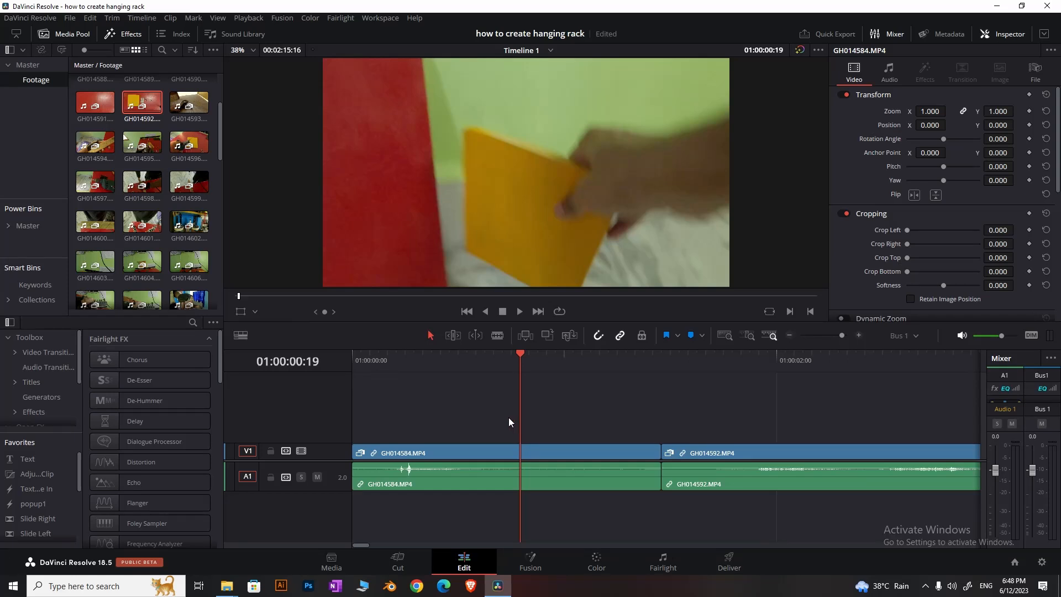
Step: Place the playhead at 01:00:00:20 on the uncut GH014584.MP4 clip
{"action": "left_click", "coordinate": [385, 395]}
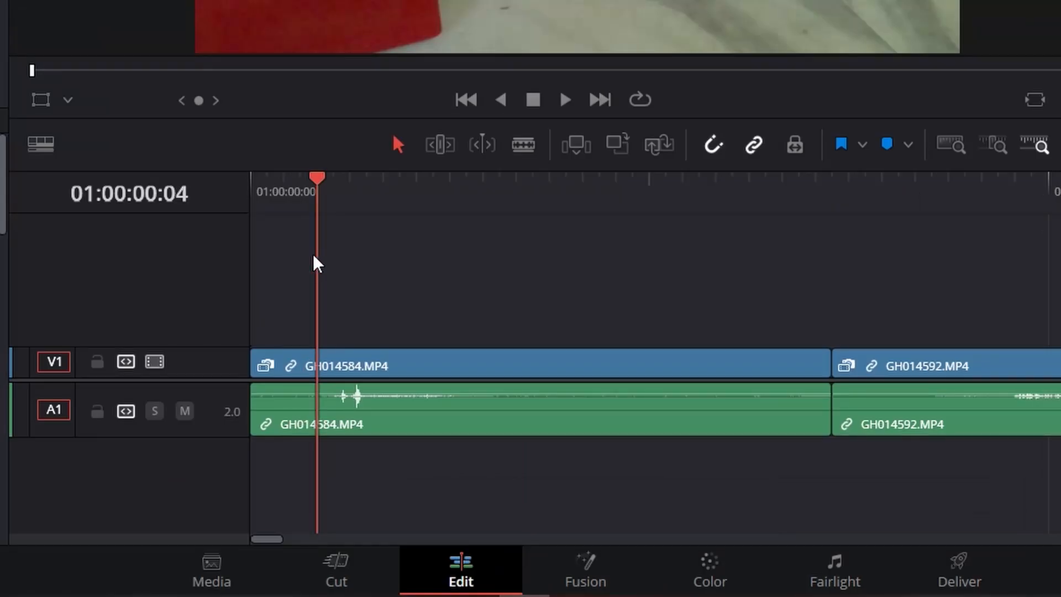
{"action": "left_click_drag", "start_coordinate": [313, 256], "coordinate": [429, 261]}
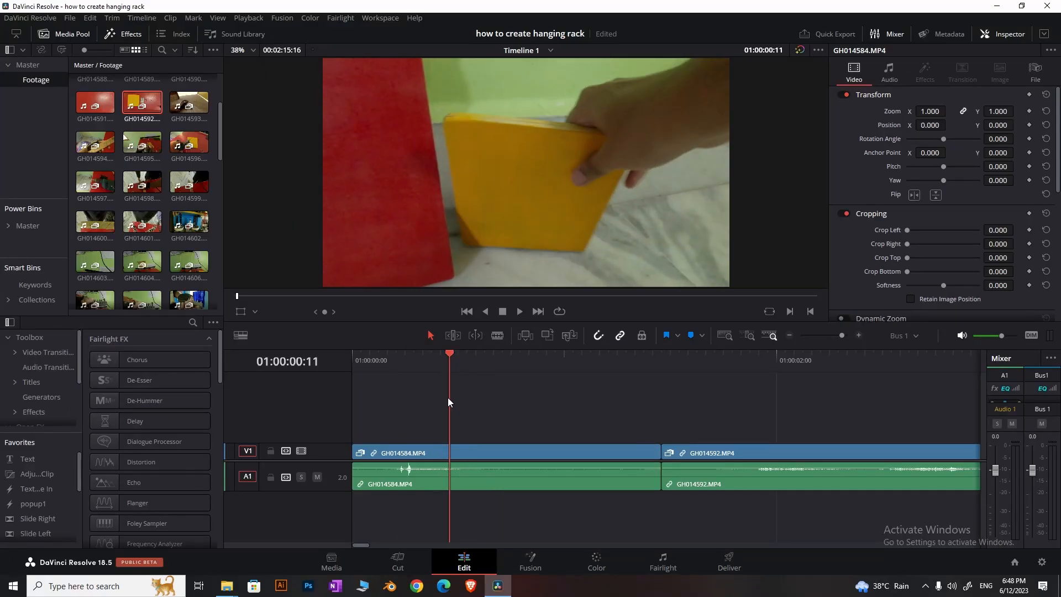
{"action": "left_click_drag", "start_coordinate": [448, 397], "coordinate": [529, 400]}
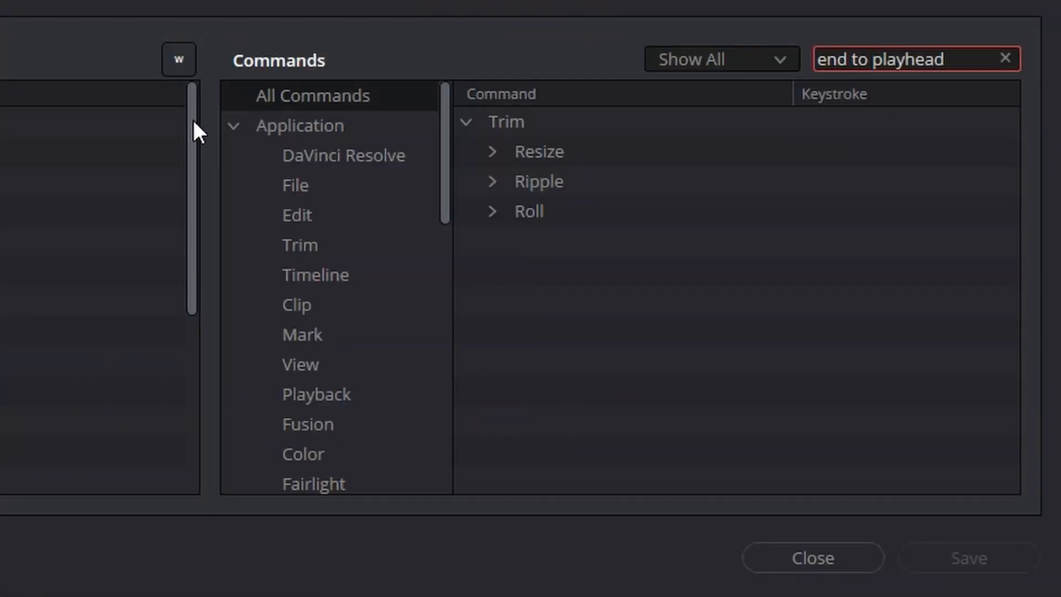
Step: Look up the Ripple end to playhead command in the keyboard customization and ripple trim the end of GH014584.MP4 to 01:00:00:20
{"action": "left_click", "coordinate": [493, 182]}
{"action": "left_click", "coordinate": [637, 212]}
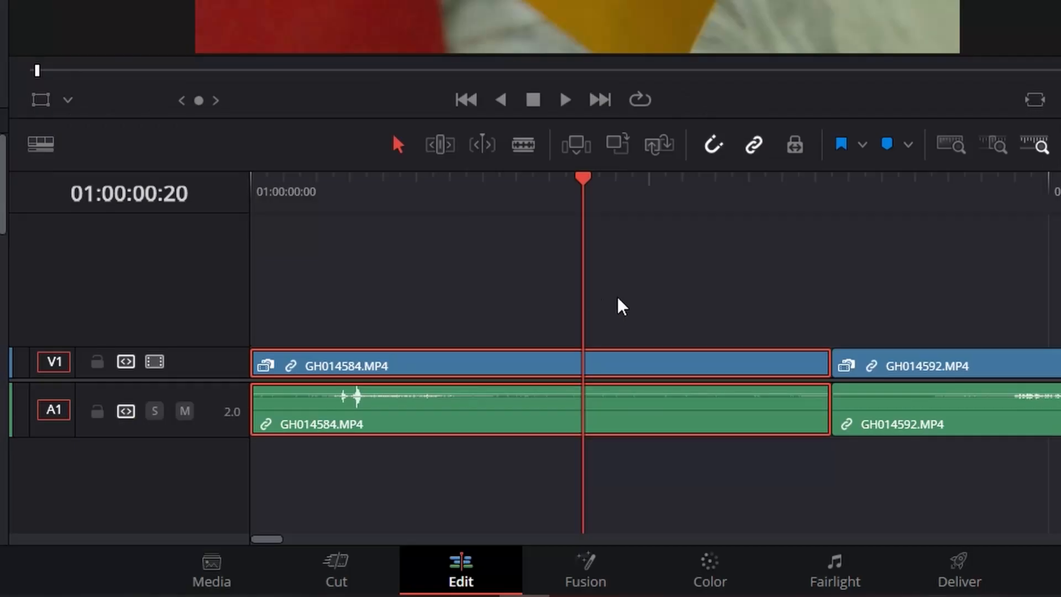
{"action": "left_click", "coordinate": [620, 303]}
{"action": "left_click", "coordinate": [601, 358]}
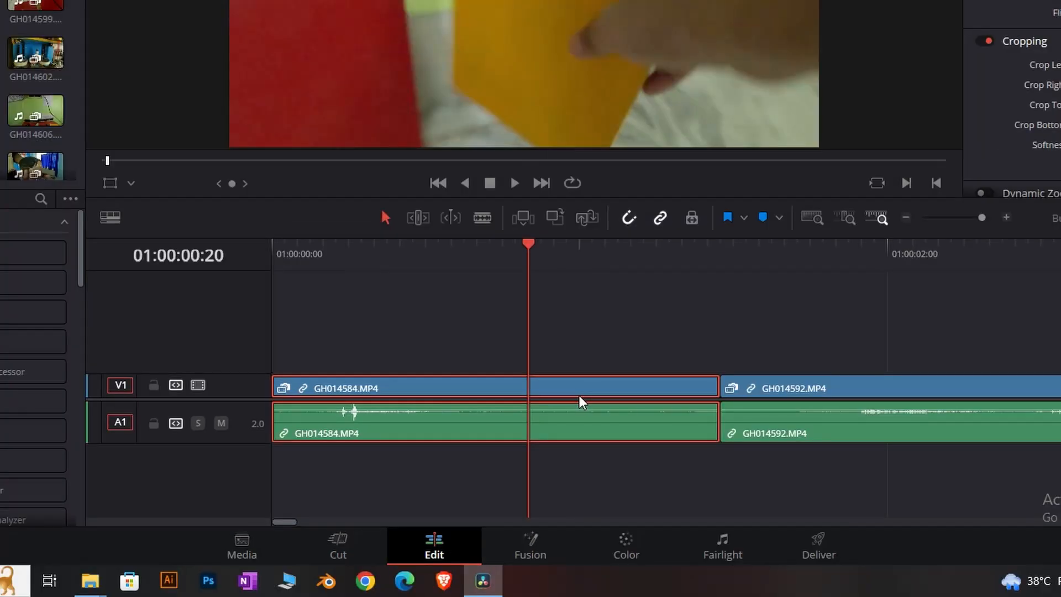
{"action": "key", "text": "ctrl+shift+]"}
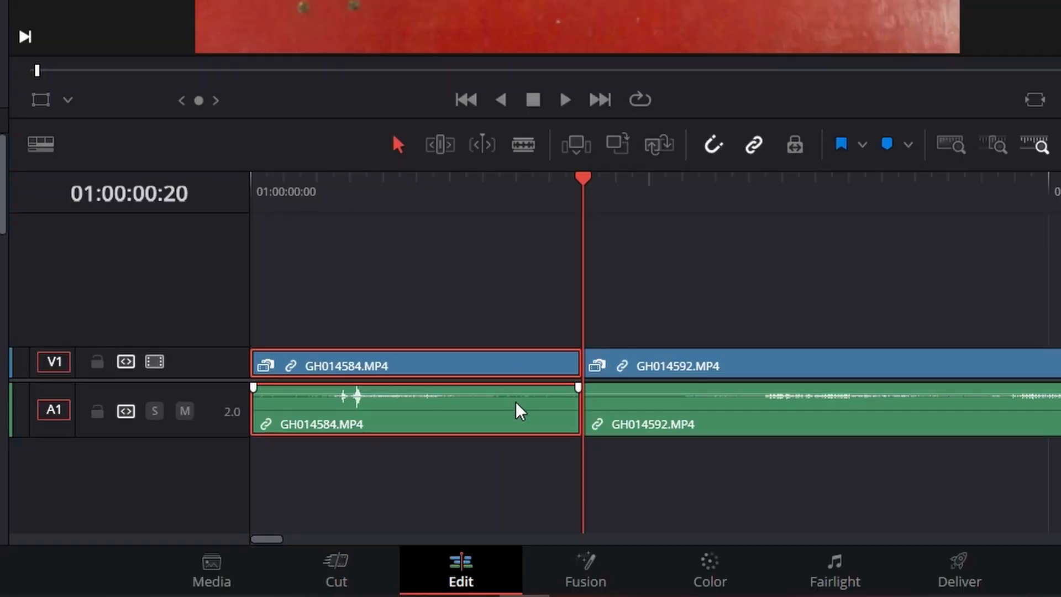
Step: Place the playhead at 01:00:03:18 on GH014592.MP4, select the clip and try deleting it
{"action": "left_click", "coordinate": [816, 191]}
{"action": "key", "text": "ctrl+minus"}
{"action": "left_click_drag", "start_coordinate": [533, 196], "coordinate": [608, 196]}
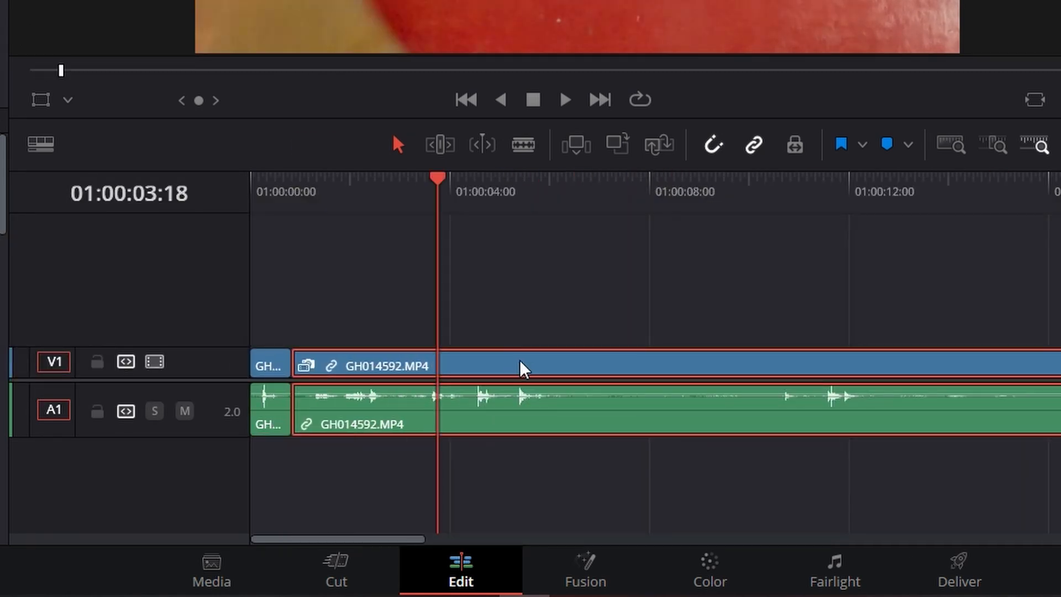
{"action": "key", "text": "ctrl+minus"}
{"action": "key", "text": "ctrl+minus"}
{"action": "key", "text": "ctrl+minus"}
{"action": "key", "text": "ctrl+minus"}
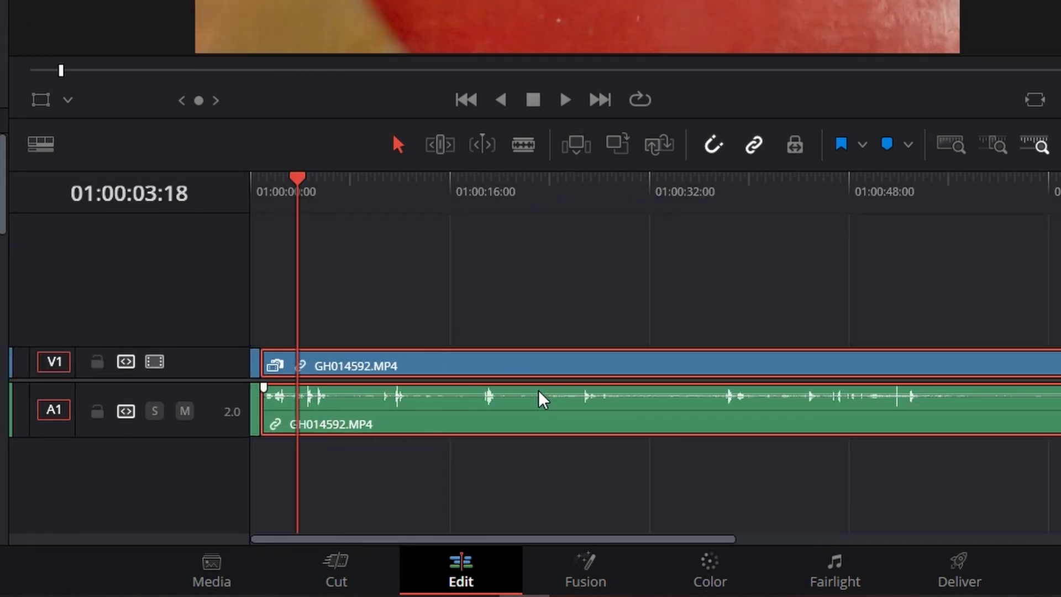
{"action": "key", "text": "Delete"}
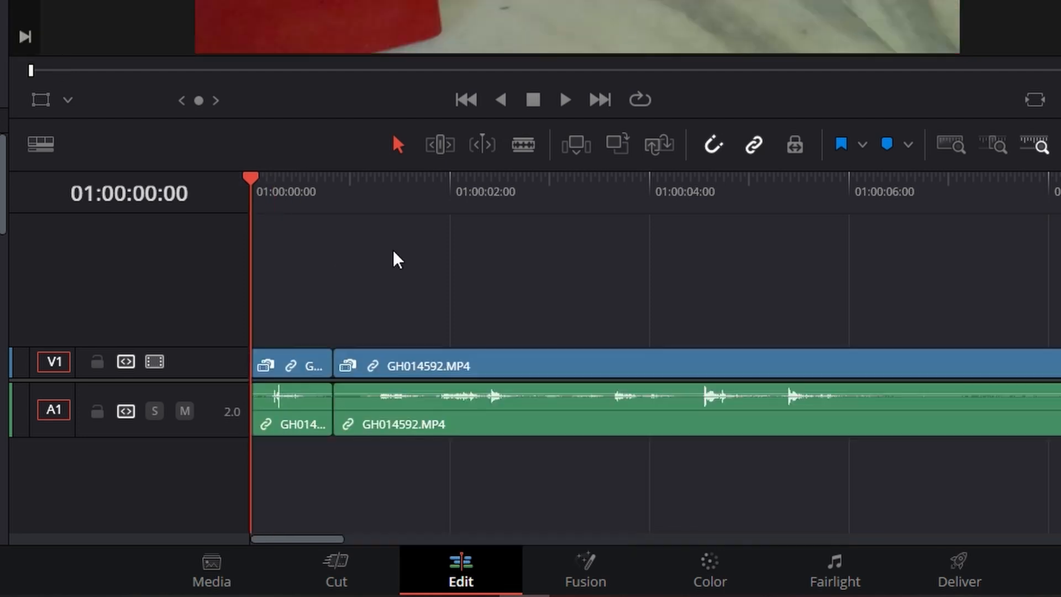
Step: Select GH014584.MP4 and ripple trim its start to the playhead at 01:00:00:04
{"action": "key", "text": "ctrl+equal"}
{"action": "key", "text": "ctrl+equal"}
{"action": "key", "text": "ctrl+equal"}
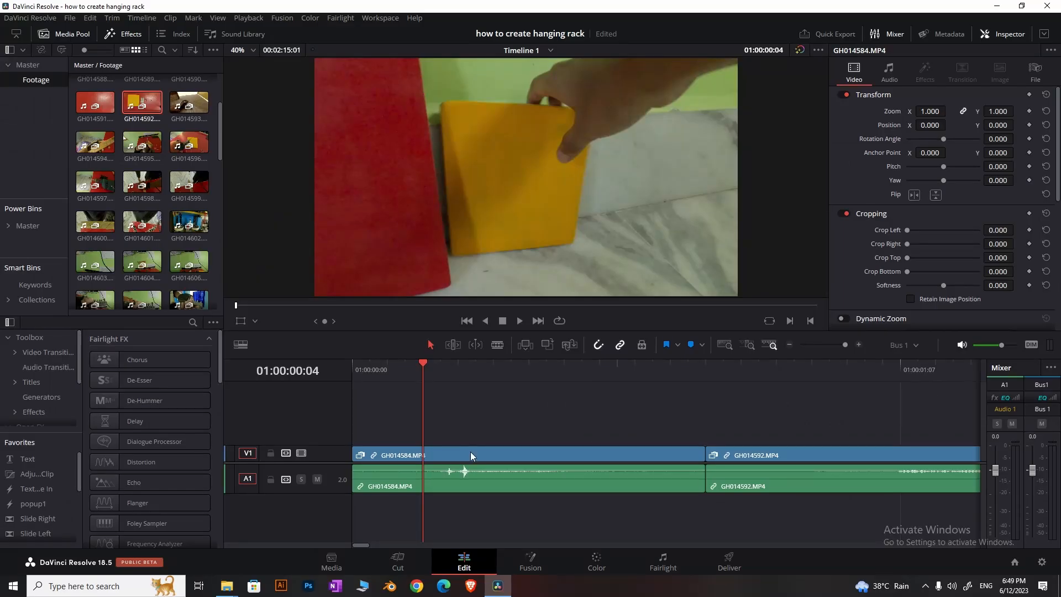
{"action": "left_click", "coordinate": [471, 451]}
{"action": "key", "text": "q"}
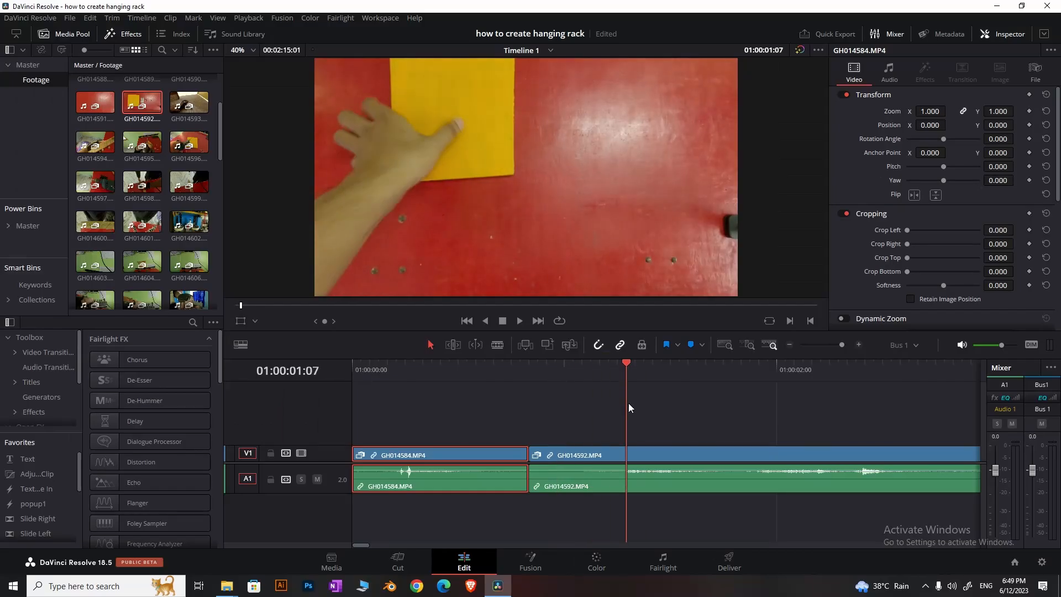
Step: Ripple trim the start of GH014592.MP4 to the playhead at 01:00:01:06 and play the timeline briefly
{"action": "left_click_drag", "start_coordinate": [521, 397], "coordinate": [616, 402]}
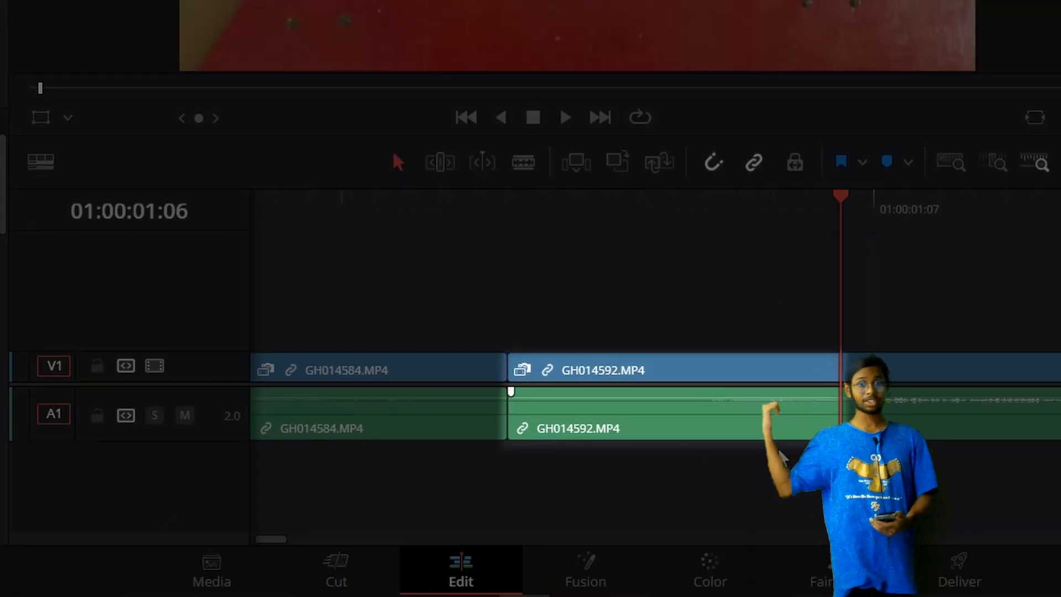
{"action": "key", "text": "q"}
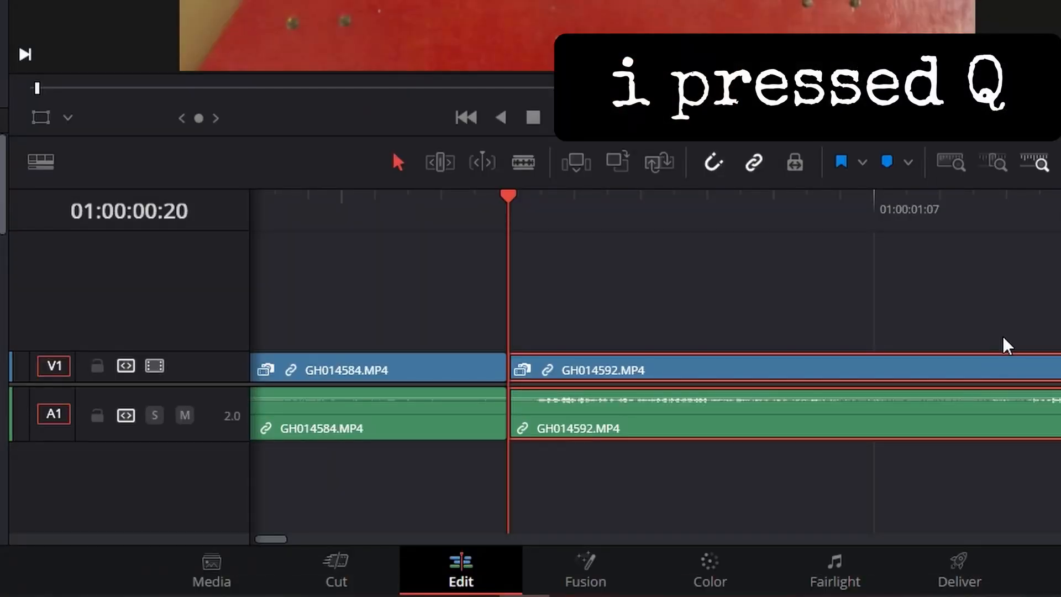
{"action": "key", "text": "space"}
{"action": "key", "text": "space"}
{"action": "key", "text": "shift+z"}
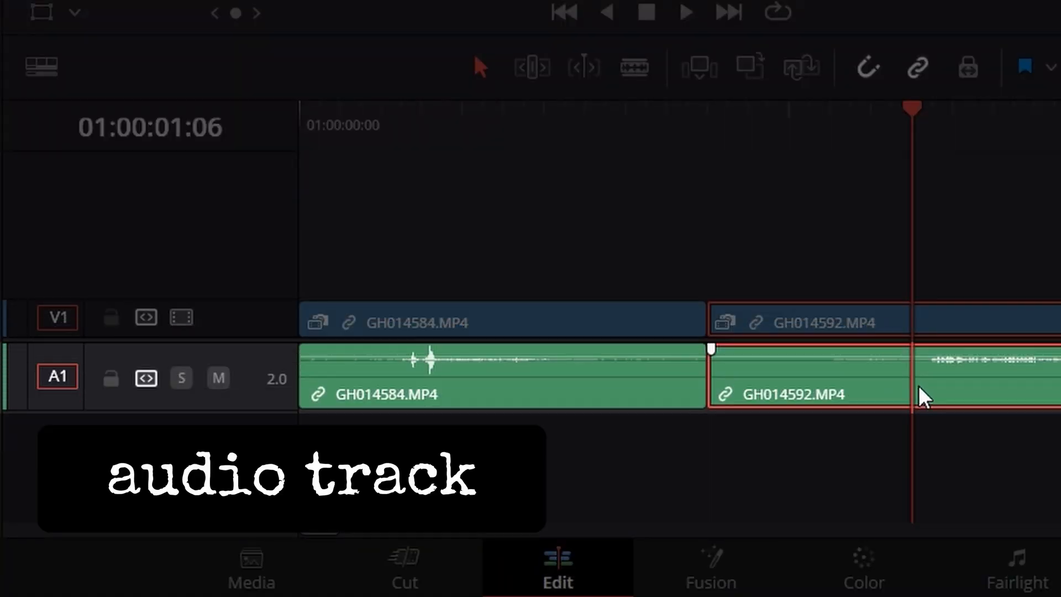
{"action": "scroll", "coordinate": [923, 387], "scroll_direction": "down", "scroll_amount": 1}
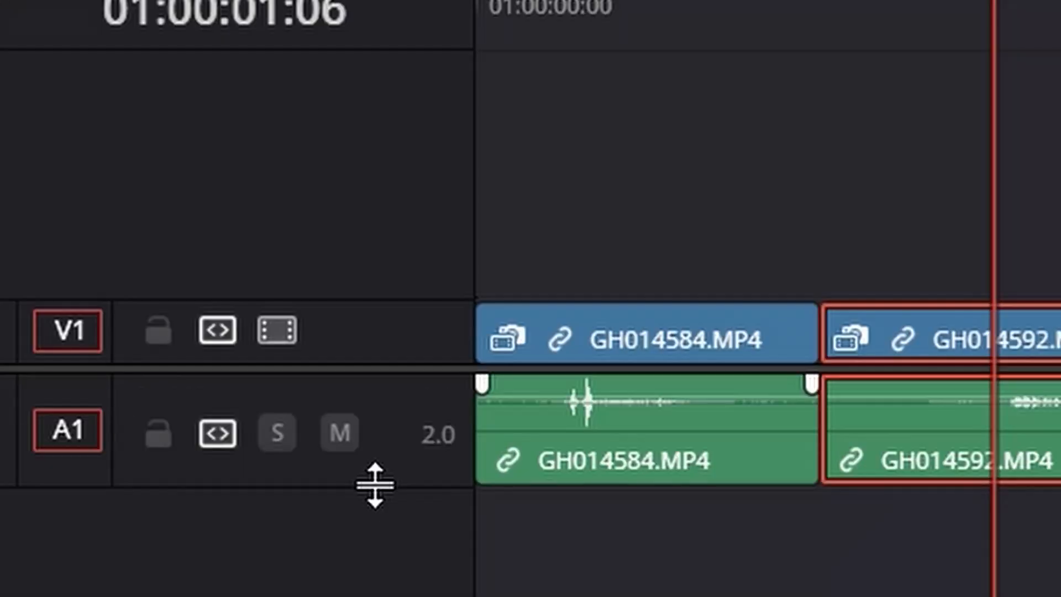
Step: Adjust the heights of the V1 and Audio 1 tracks and play the timeline briefly
{"action": "left_click_drag", "start_coordinate": [239, 409], "coordinate": [239, 416]}
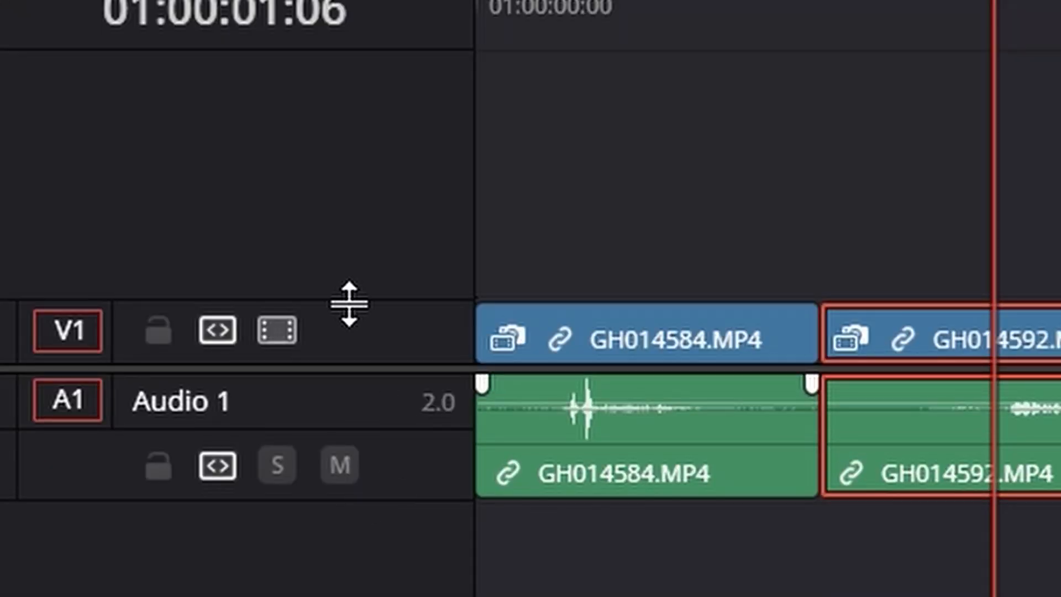
{"action": "left_click_drag", "start_coordinate": [349, 303], "coordinate": [346, 296]}
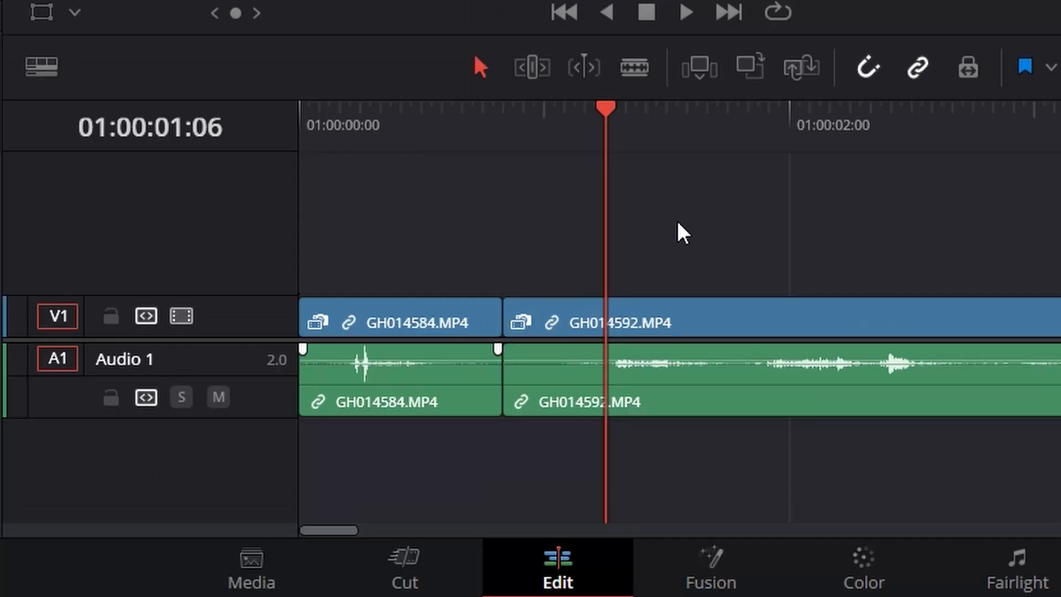
{"action": "key", "text": "space"}
{"action": "key", "text": "space"}
{"action": "key", "text": "space"}
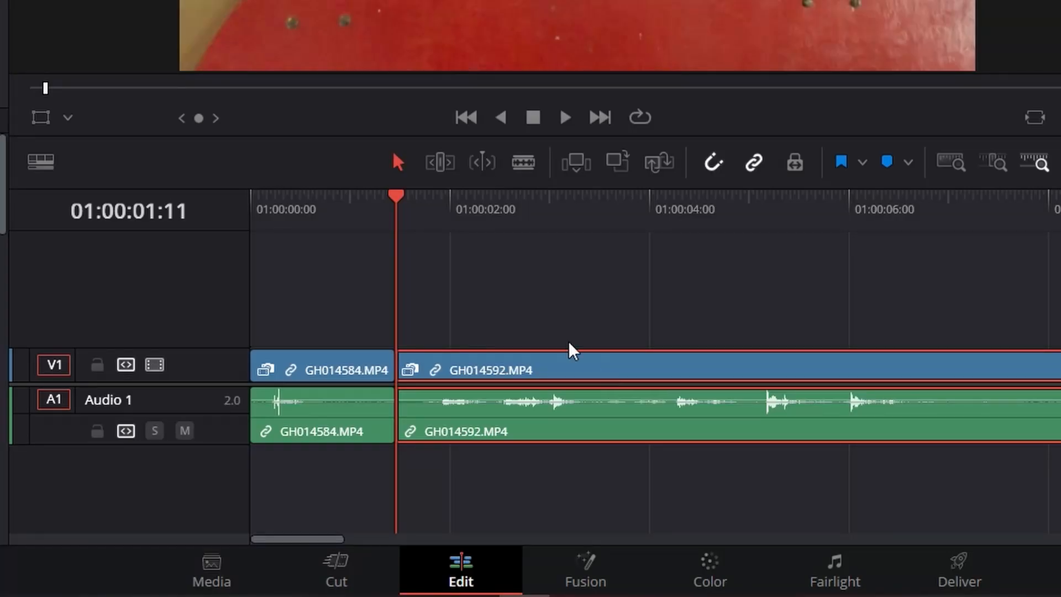
Step: Unlink the video and audio of GH014592.MP4, select its video part and scrub the playhead around 01:00:04:23
{"action": "right_click", "coordinate": [504, 371]}
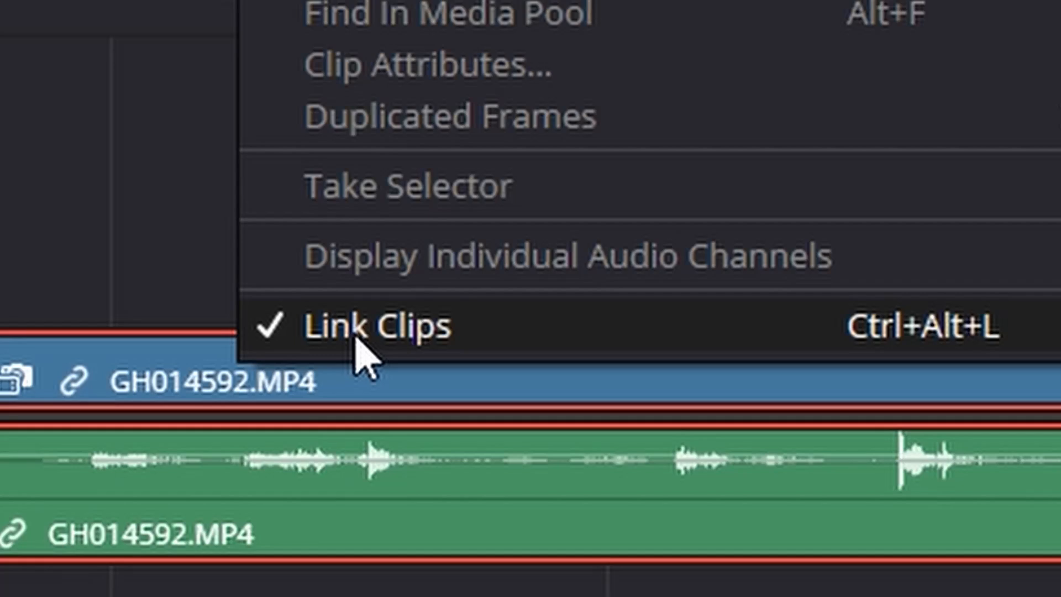
{"action": "left_click", "coordinate": [547, 350]}
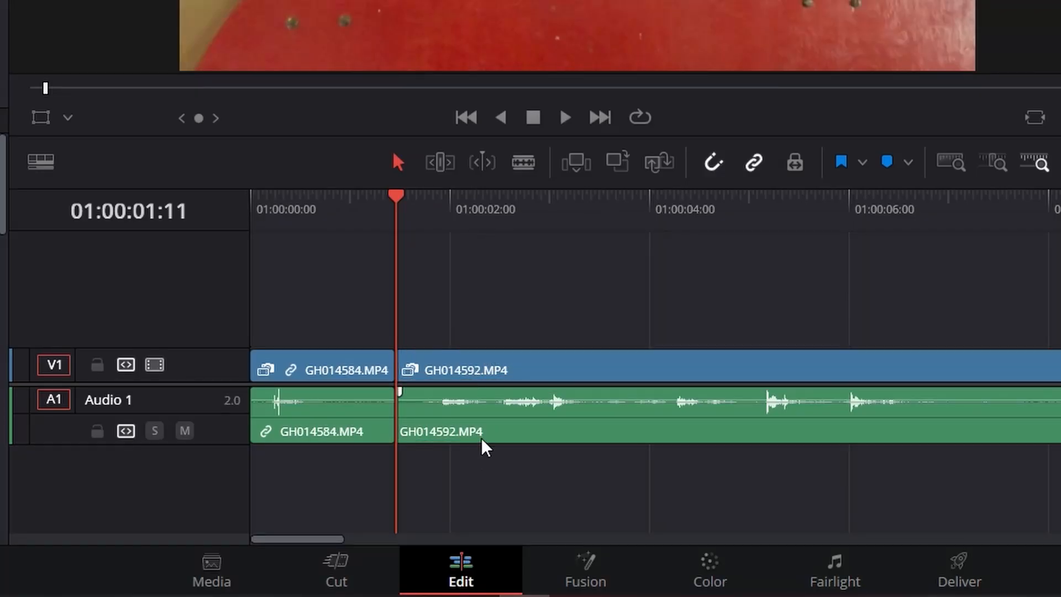
{"action": "left_click", "coordinate": [518, 363]}
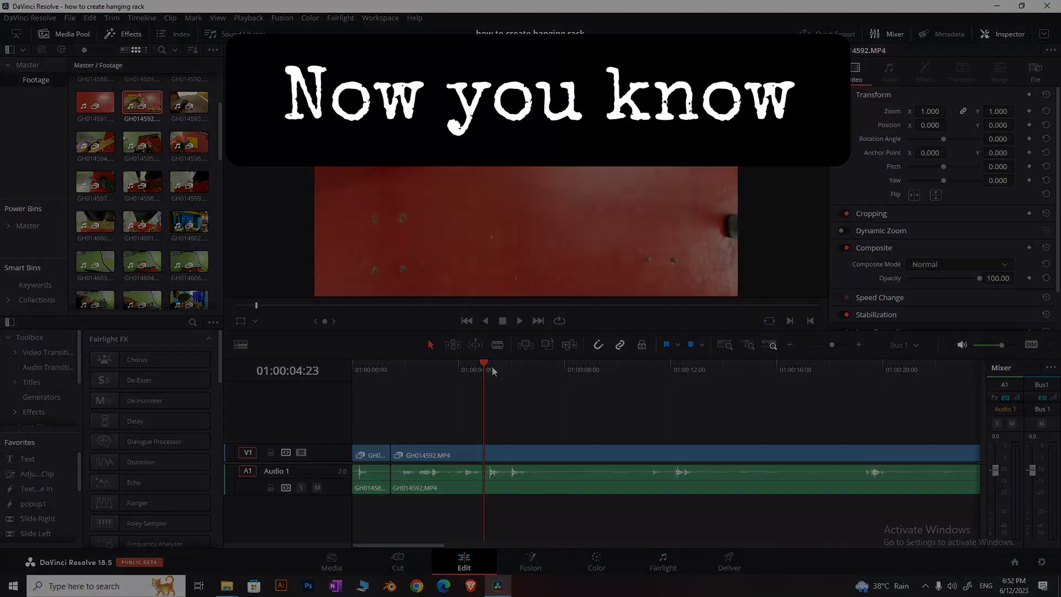
{"action": "left_click_drag", "start_coordinate": [488, 370], "coordinate": [494, 428]}
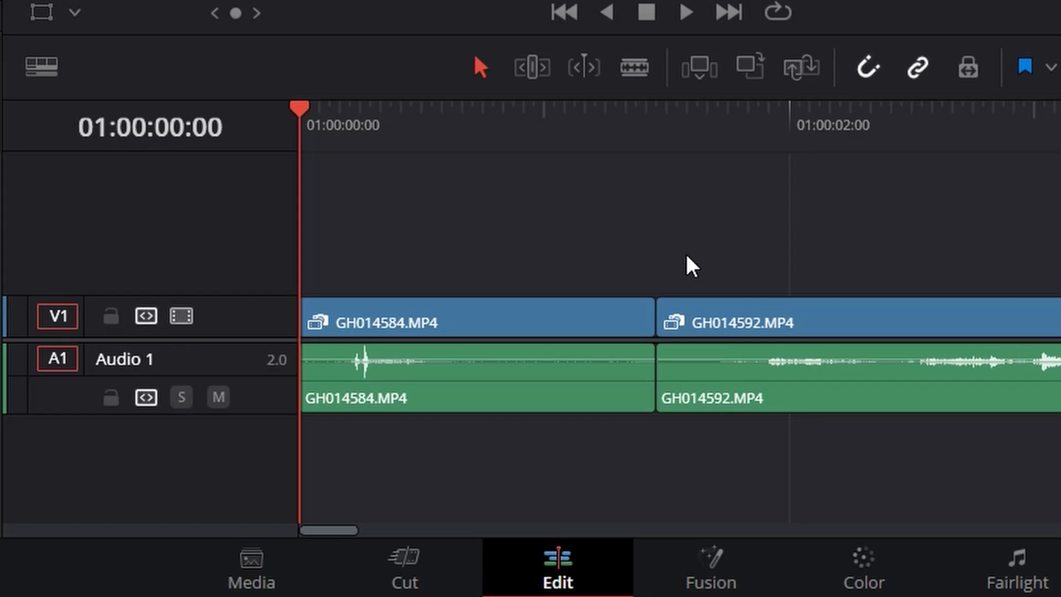
Step: Play the beginning of the timeline to listen to the audio of GH014584.MP4
{"action": "key", "text": "space"}
{"action": "key", "text": "space"}
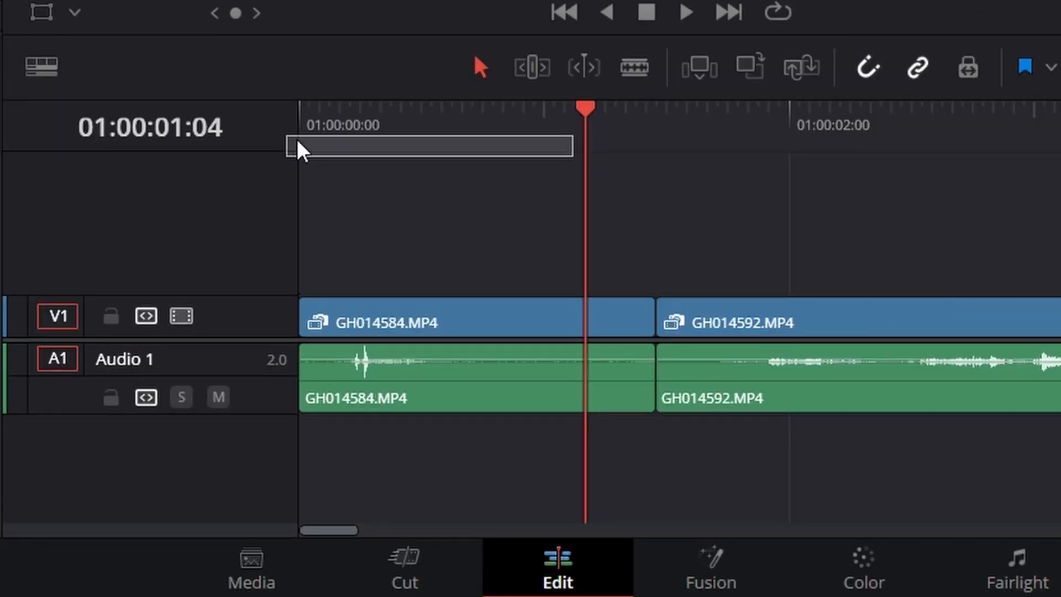
{"action": "left_click", "coordinate": [355, 170]}
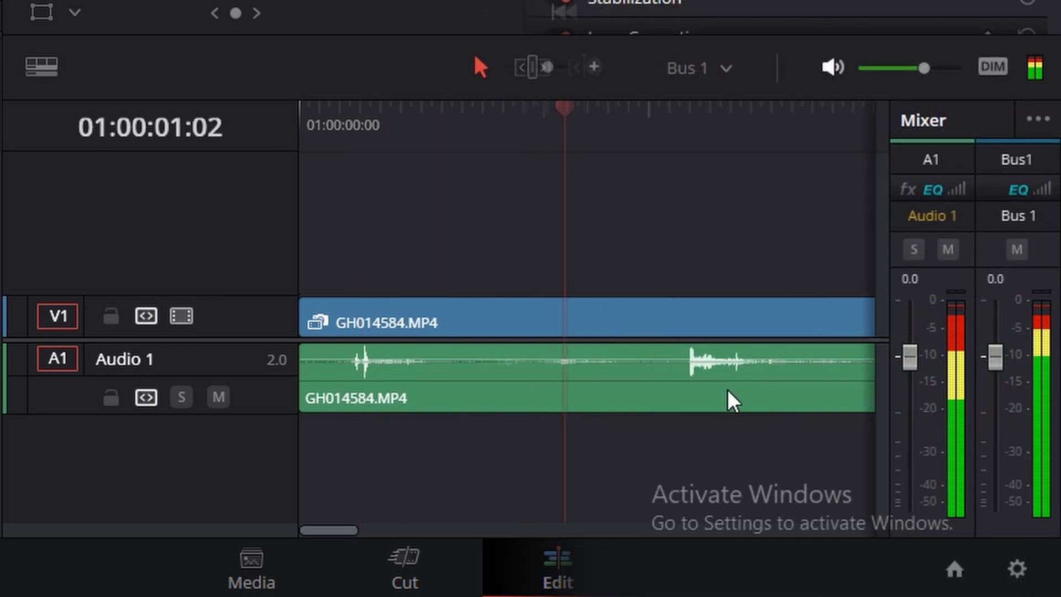
{"action": "key", "text": "space"}
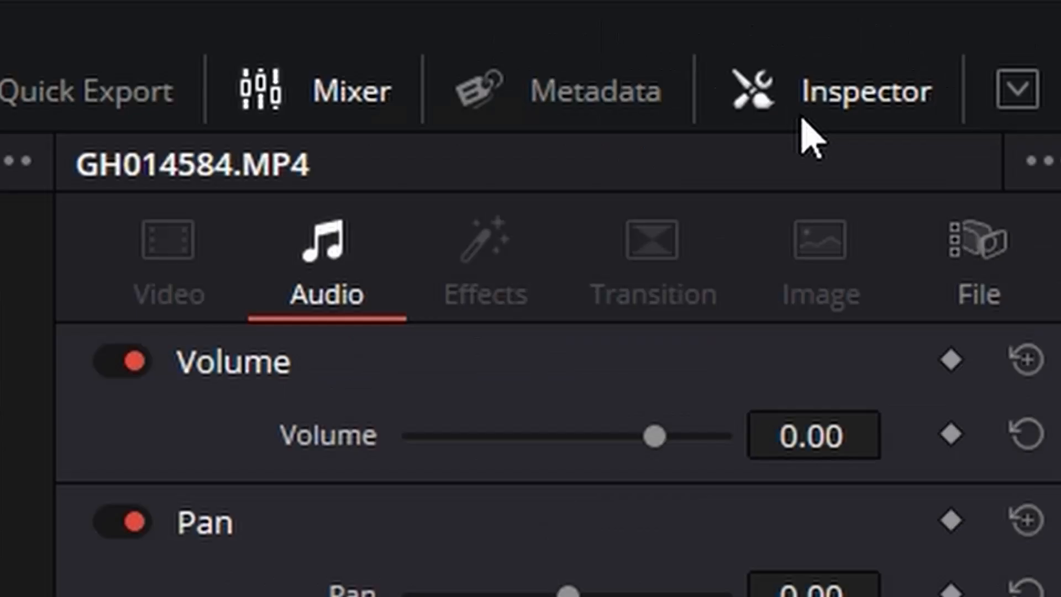
Step: Examine the audio properties of GH014584.MP4 in the Inspector, from Volume and Pan down to the Equalizer
{"action": "left_click", "coordinate": [912, 47]}
{"action": "left_click", "coordinate": [899, 35]}
{"action": "left_click", "coordinate": [799, 81]}
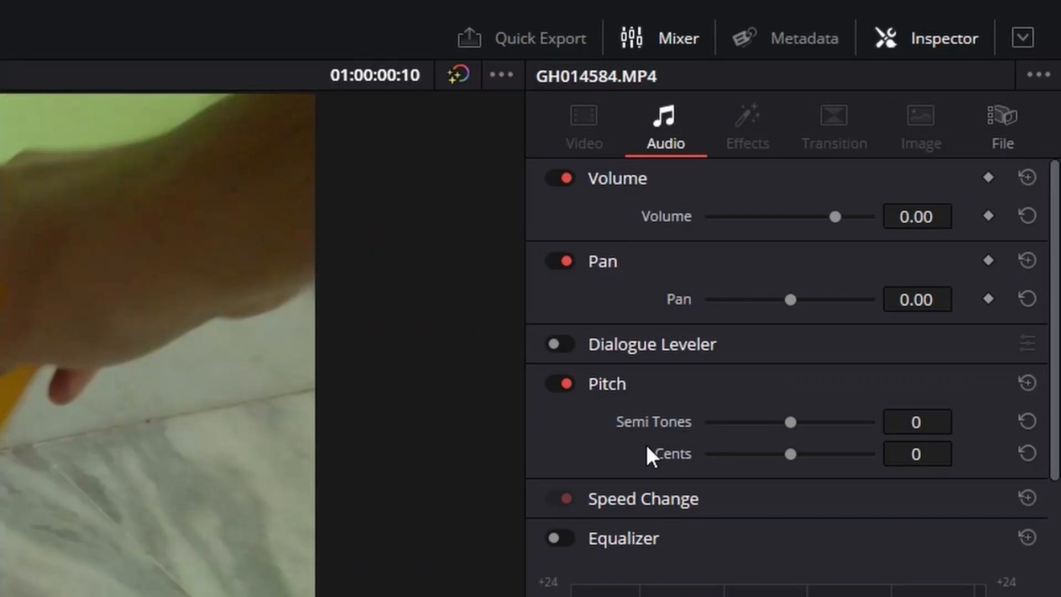
{"action": "scroll", "coordinate": [611, 458], "scroll_direction": "down", "scroll_amount": 5}
{"action": "scroll", "coordinate": [609, 486], "scroll_direction": "up", "scroll_amount": 5}
{"action": "left_click", "coordinate": [637, 177]}
{"action": "left_click", "coordinate": [637, 177]}
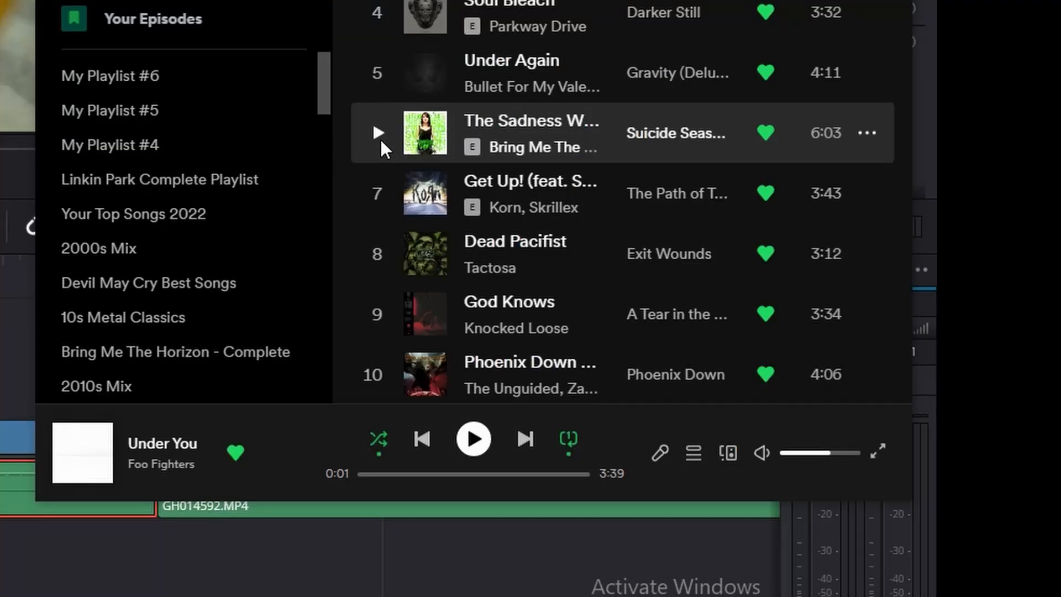
Step: Switch to Spotify, play the Bring Me The Horizon track from Liked Songs at a higher volume, skip ahead, and minimize the window
{"action": "left_click", "coordinate": [379, 133]}
{"action": "left_click_drag", "start_coordinate": [825, 455], "coordinate": [847, 454]}
{"action": "left_click", "coordinate": [481, 474]}
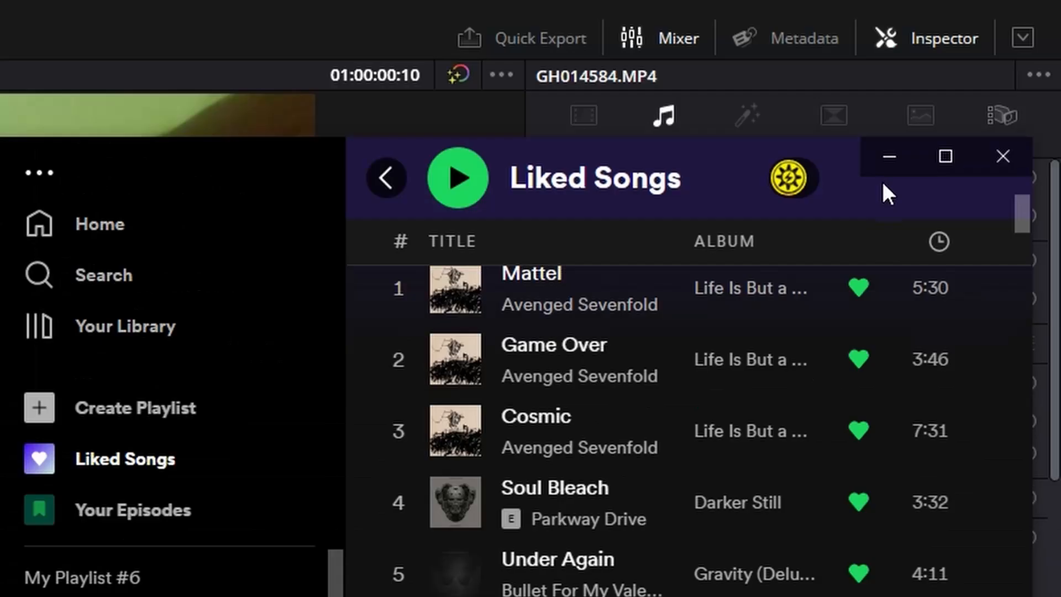
{"action": "left_click", "coordinate": [886, 157]}
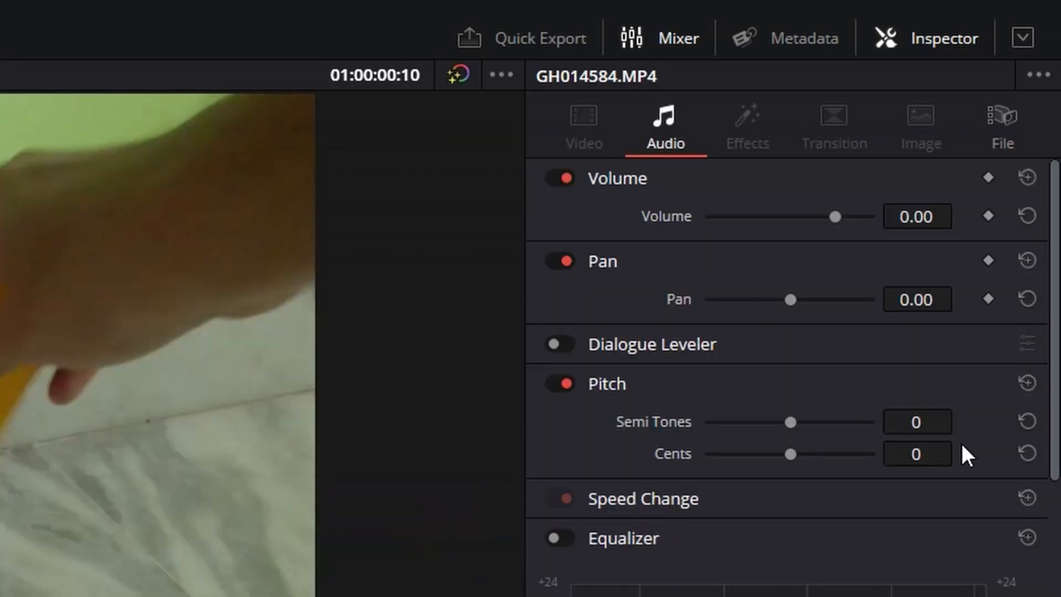
Step: Set the audio volume of GH014584.MP4 to -6 and step the playhead back to 01:00:00:07
{"action": "left_click_drag", "start_coordinate": [842, 209], "coordinate": [814, 253]}
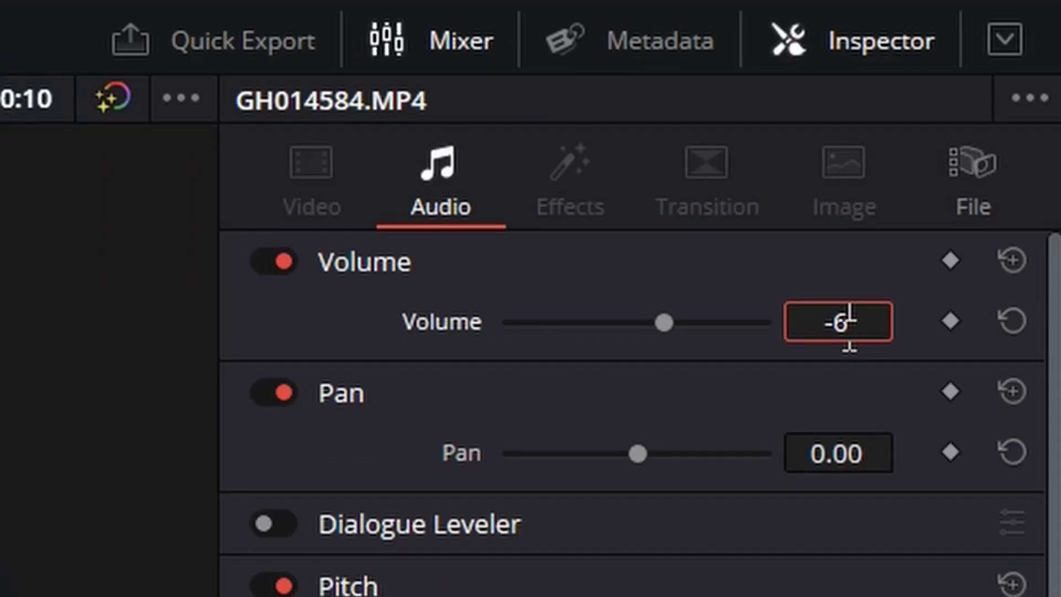
{"action": "key", "text": "Return"}
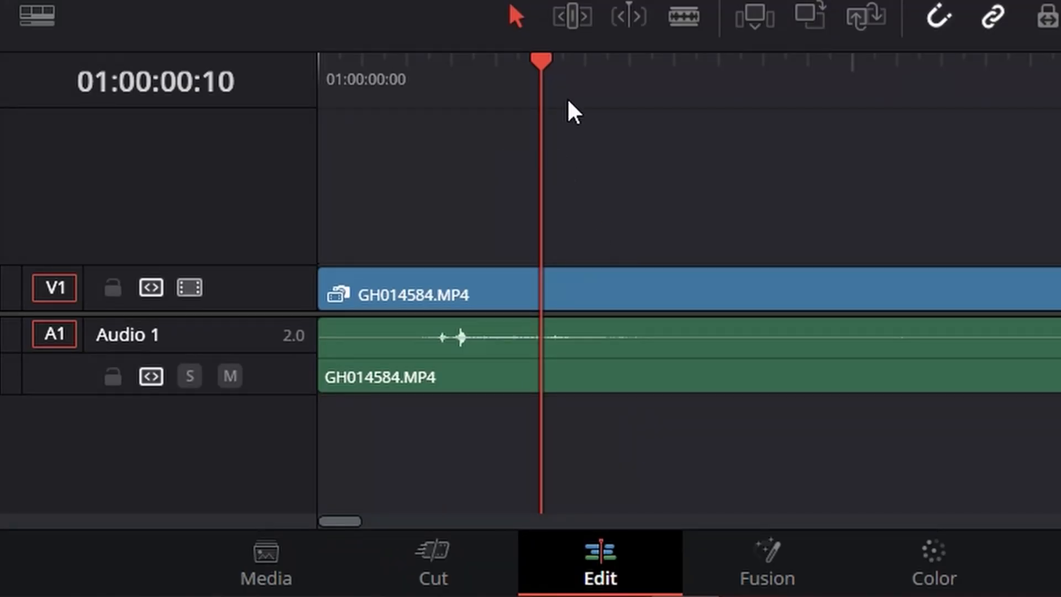
{"action": "key", "text": "Left"}
{"action": "key", "text": "Left"}
{"action": "key", "text": "Left"}
{"action": "key", "text": "Left"}
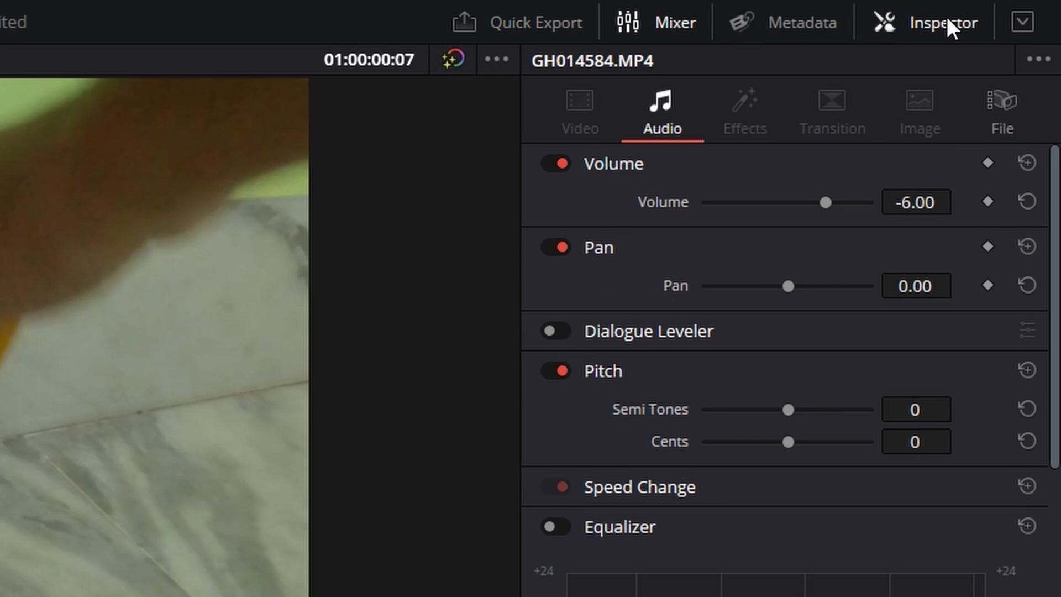
{"action": "left_click", "coordinate": [408, 596]}
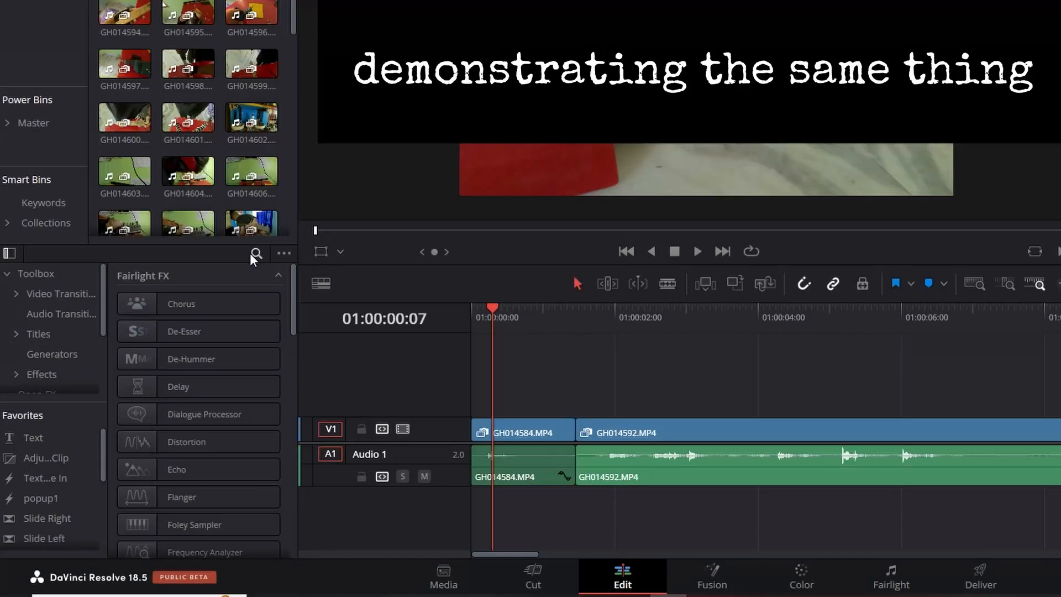
Step: Search the effects for "solid" and place a Solid Color generator on V2 above GH014584.MP4
{"action": "left_click", "coordinate": [253, 253]}
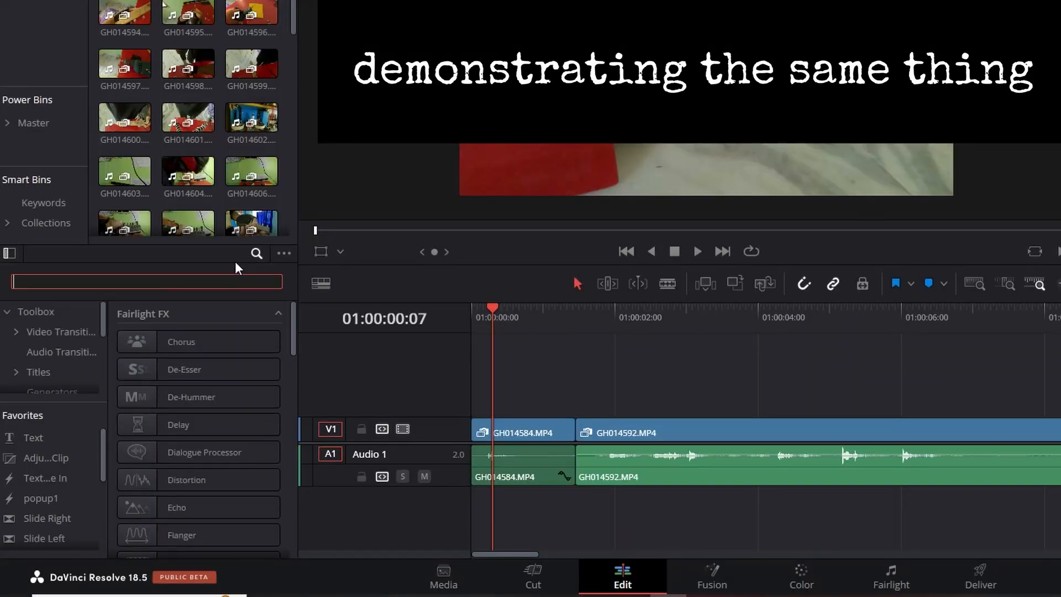
{"action": "type", "text": "solid"}
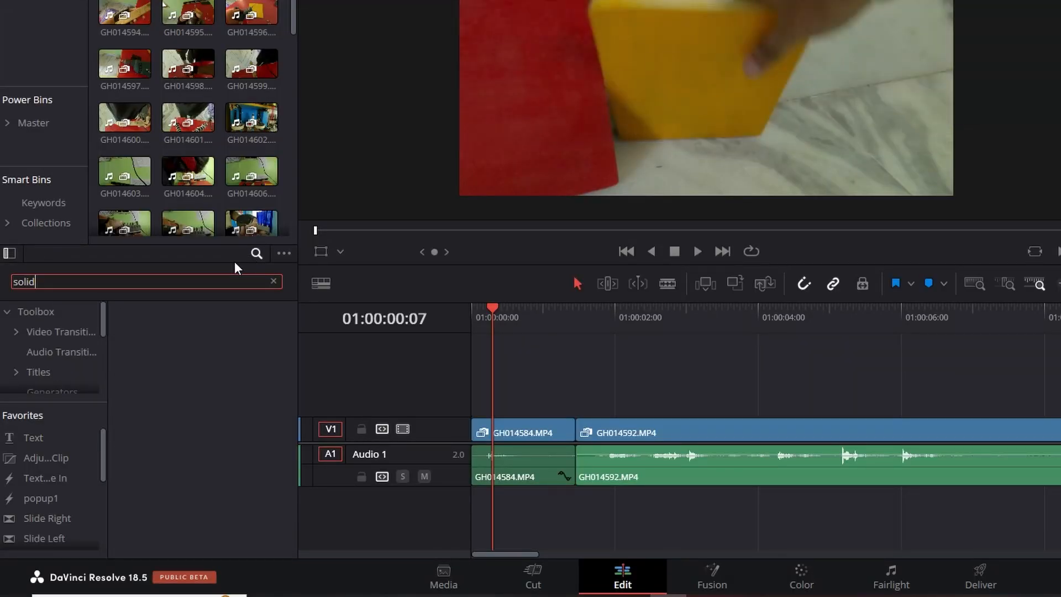
{"action": "left_click_drag", "start_coordinate": [183, 341], "coordinate": [539, 413]}
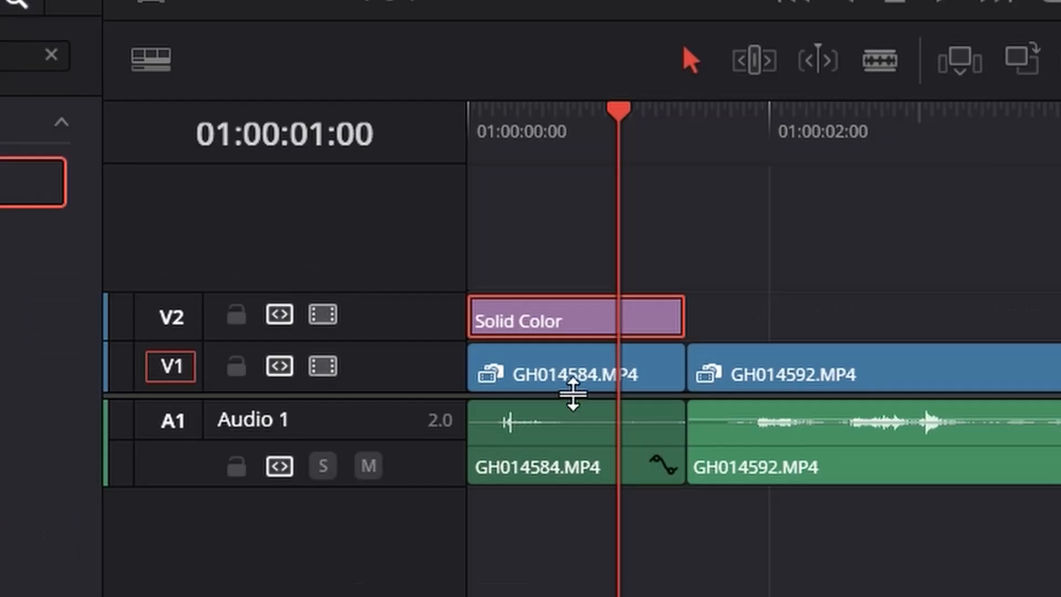
Step: Select the Solid Color clip on V2 and change its generator color to yellow
{"action": "left_click", "coordinate": [522, 434]}
{"action": "left_click", "coordinate": [531, 411]}
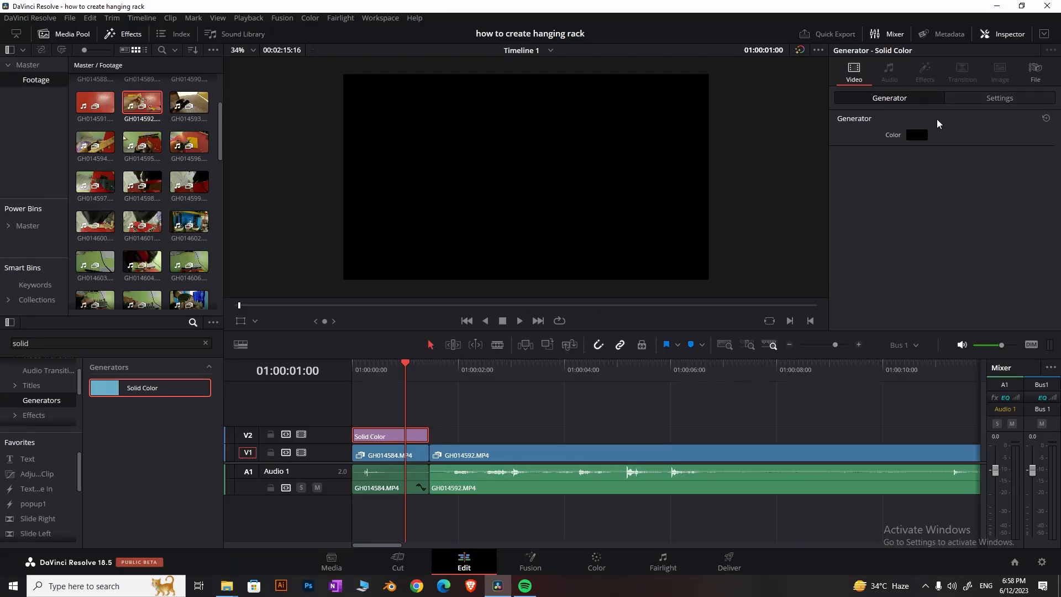
{"action": "left_click", "coordinate": [916, 136]}
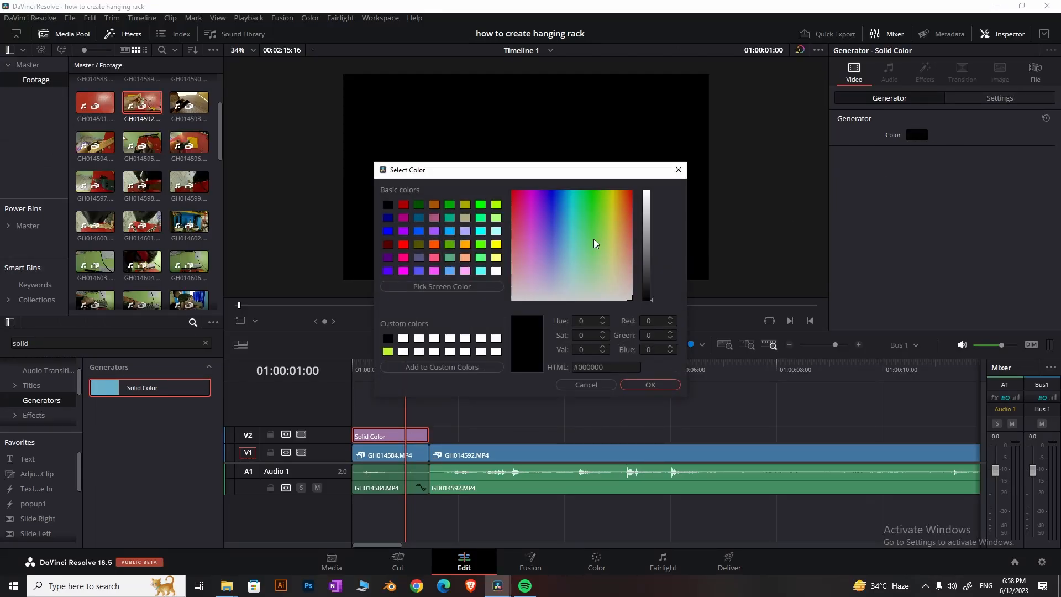
{"action": "left_click", "coordinate": [496, 245]}
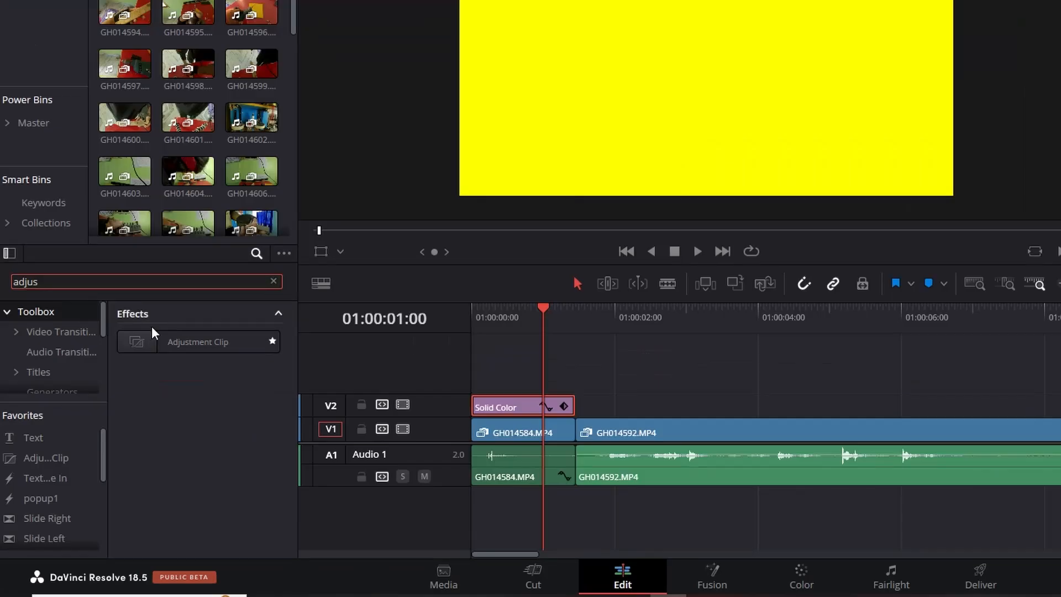
Step: Add an Adjustment Clip on V3 matching the Solid Color clip's length and apply Gaussian Blur to it
{"action": "left_click_drag", "start_coordinate": [177, 340], "coordinate": [526, 386]}
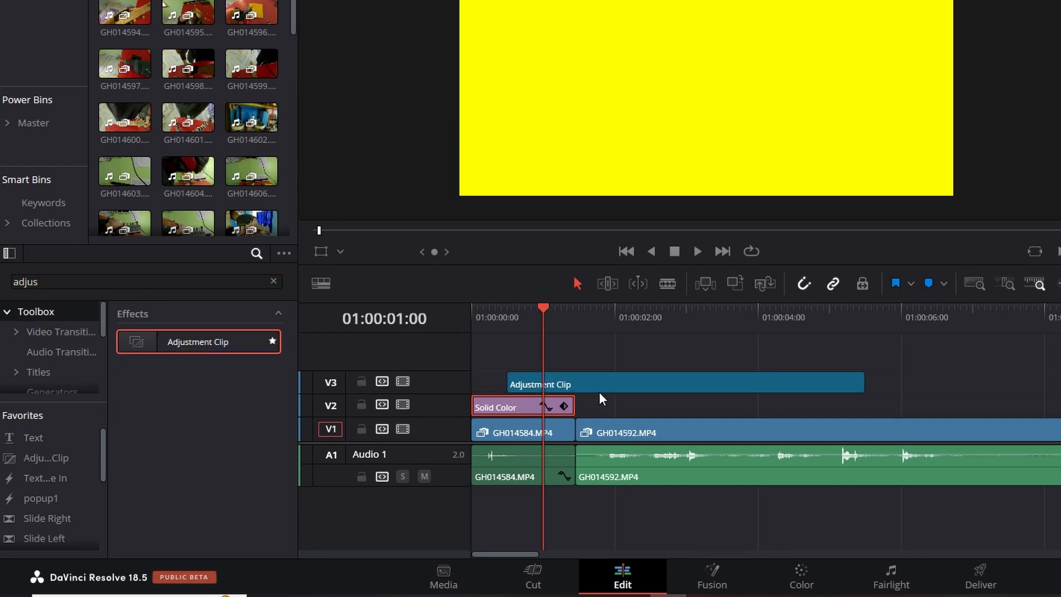
{"action": "left_click_drag", "start_coordinate": [601, 398], "coordinate": [552, 384]}
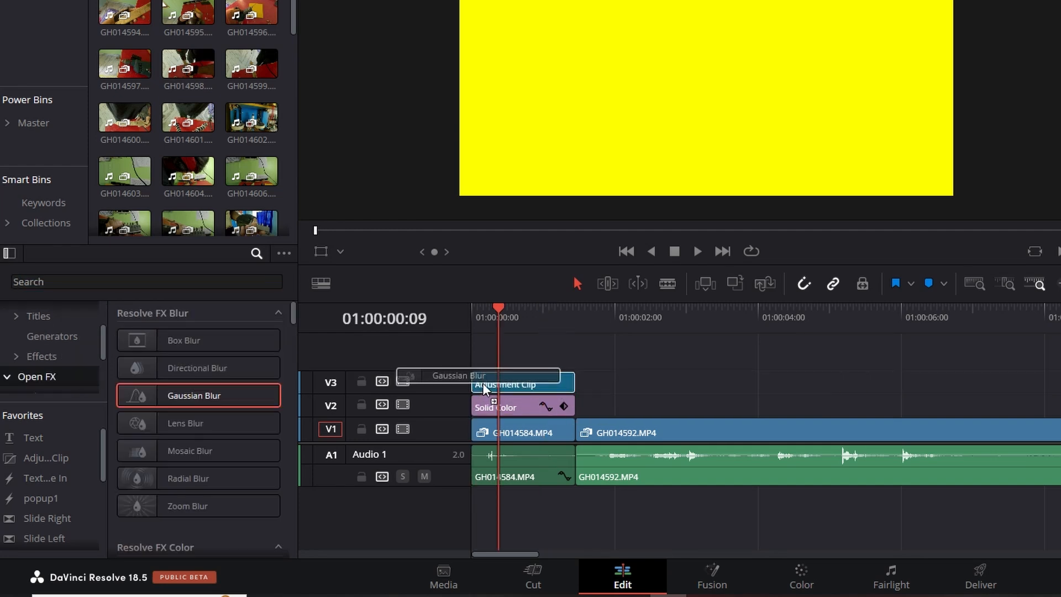
{"action": "left_click_drag", "start_coordinate": [511, 383], "coordinate": [519, 386]}
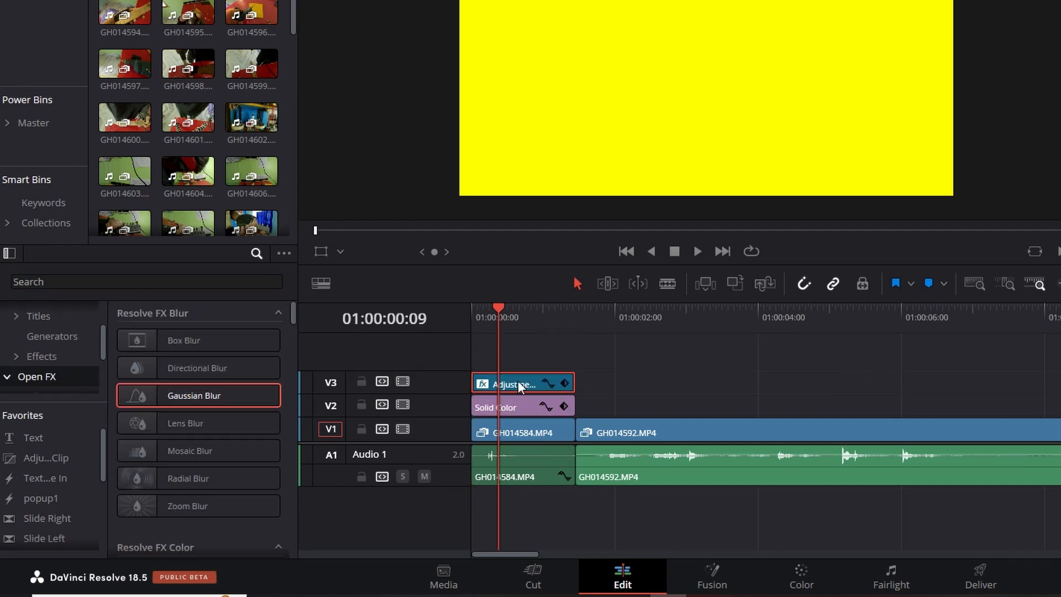
{"action": "left_click", "coordinate": [188, 450]}
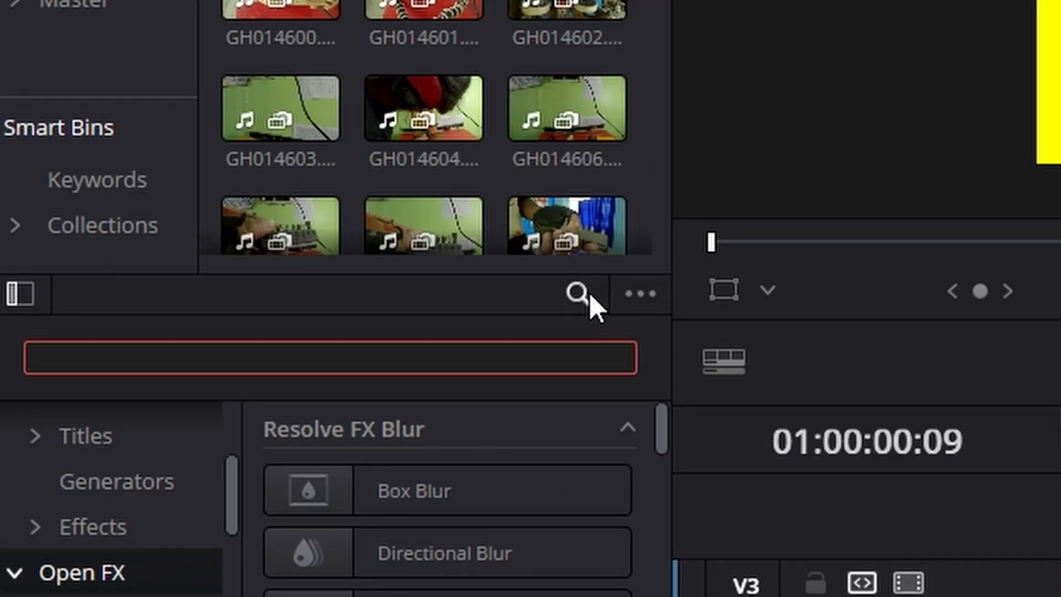
Step: Search the Titles for "text", place a Text title on V4 and trim its end to 01:00:01:11
{"action": "type", "text": "texy"}
{"action": "key", "text": "BackSpace"}
{"action": "type", "text": "t"}
{"action": "scroll", "coordinate": [109, 497], "scroll_direction": "up", "scroll_amount": 1}
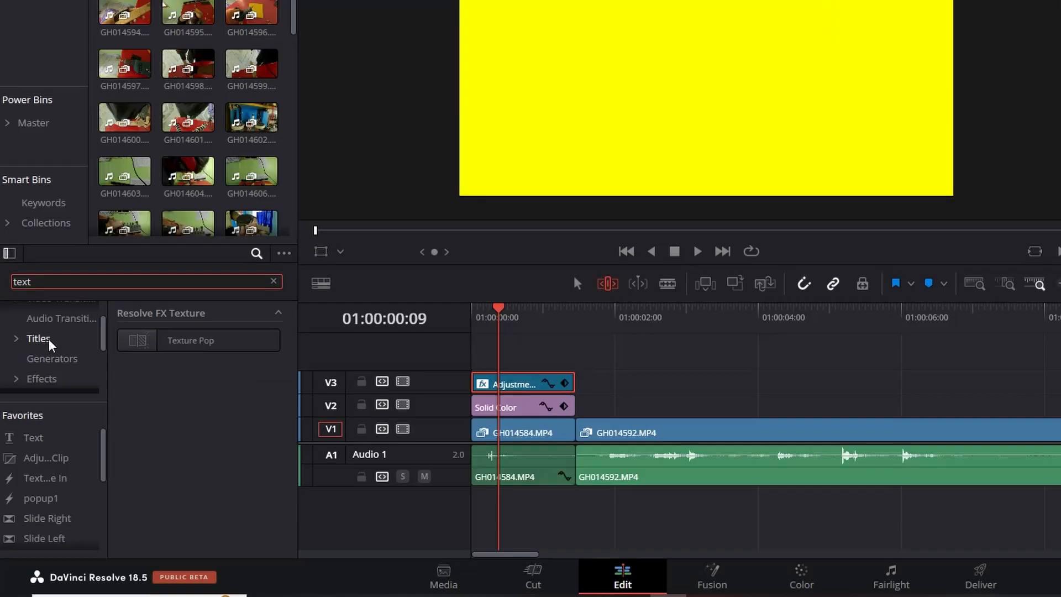
{"action": "left_click", "coordinate": [86, 436]}
{"action": "left_click_drag", "start_coordinate": [220, 347], "coordinate": [551, 360]}
{"action": "left_click", "coordinate": [575, 319]}
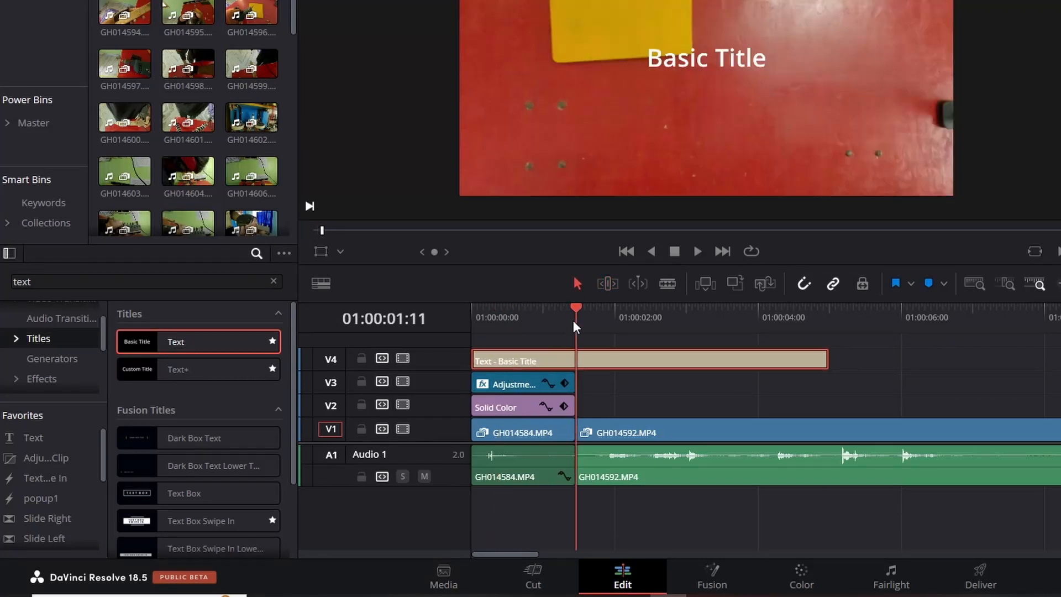
{"action": "key", "text": "shift+]"}
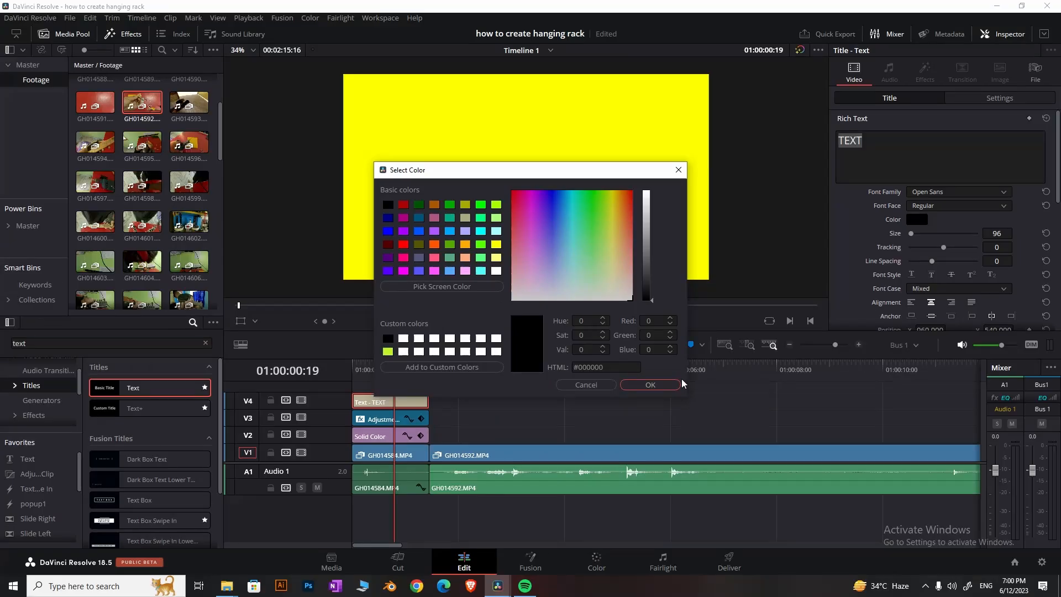
Step: Format the title TEXT with black color, size 322 and the Coolvetica font family
{"action": "left_click", "coordinate": [657, 383]}
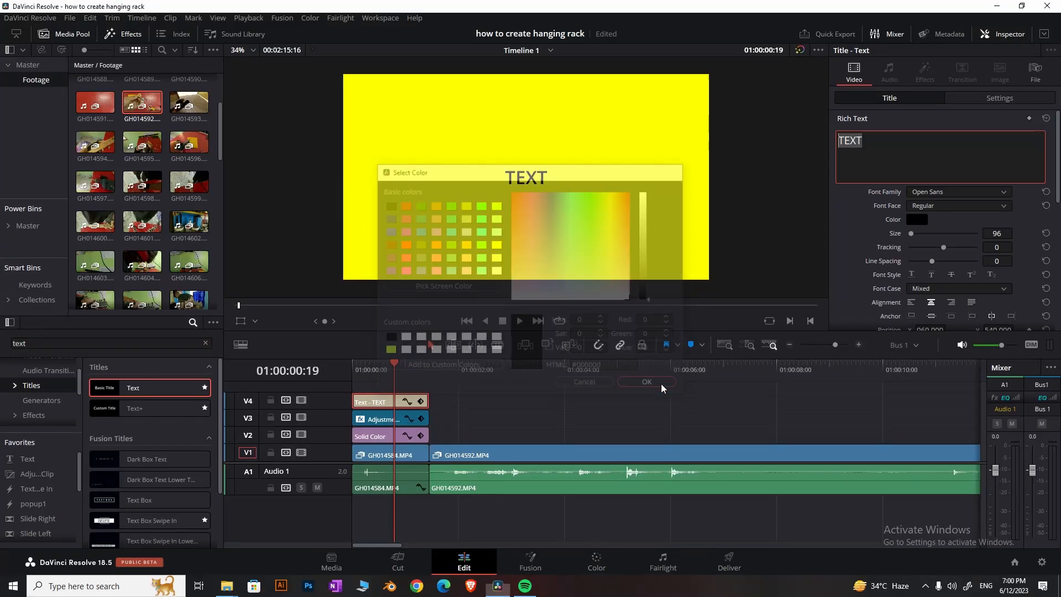
{"action": "left_click_drag", "start_coordinate": [994, 234], "coordinate": [997, 236]}
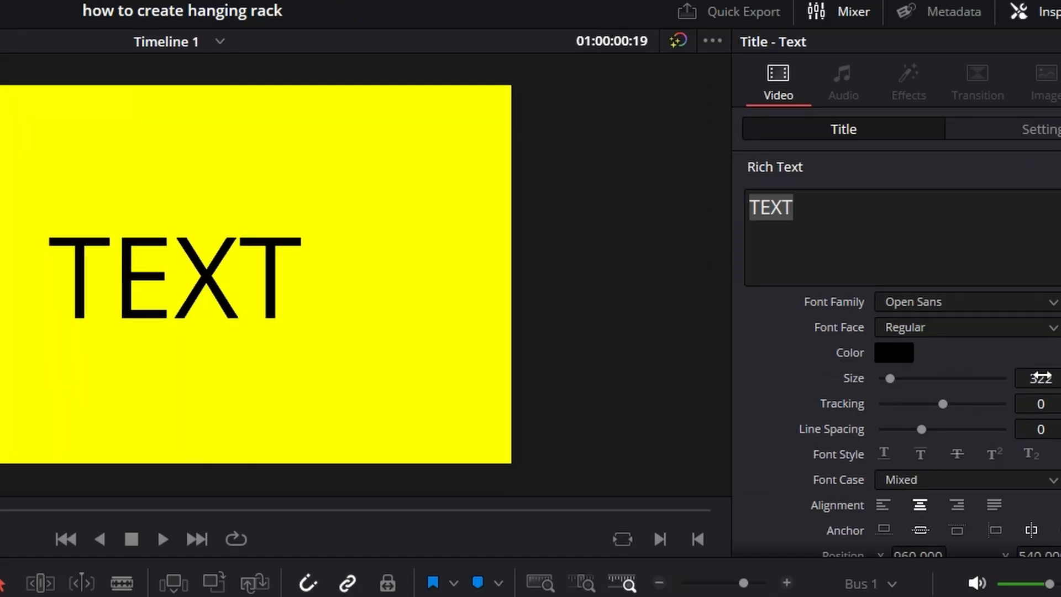
{"action": "left_click", "coordinate": [937, 191]}
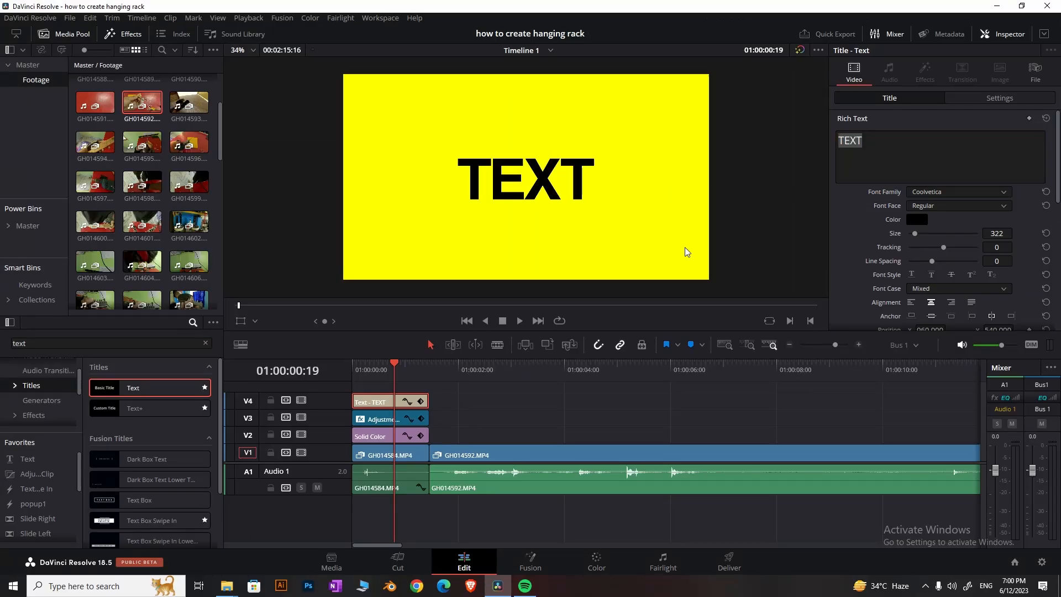
Step: Change the TEXT title's color to light blue, #00aaff
{"action": "left_click", "coordinate": [916, 219]}
{"action": "left_click", "coordinate": [451, 232]}
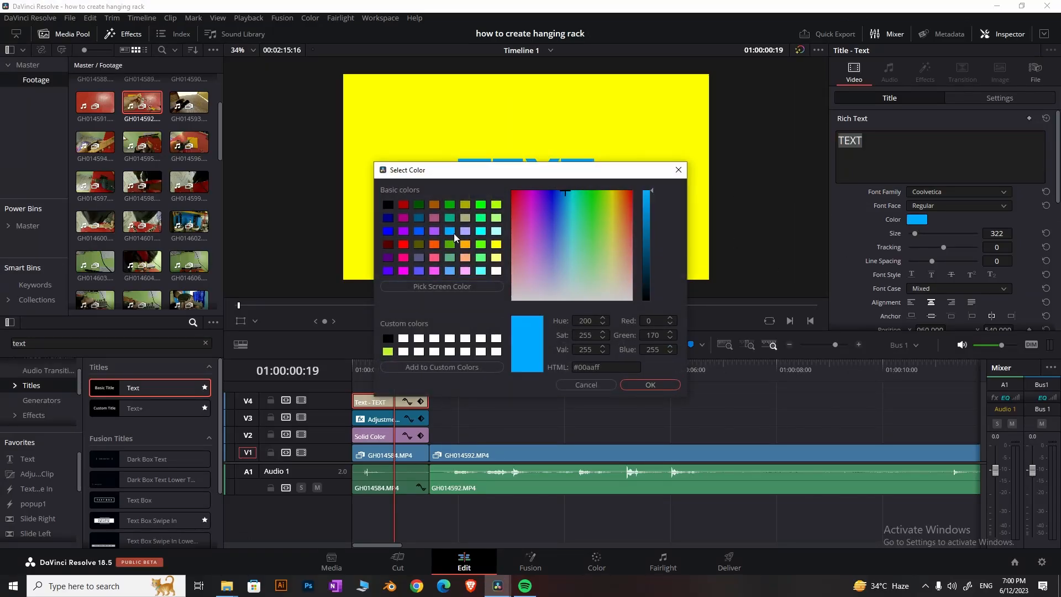
{"action": "left_click", "coordinate": [650, 384]}
{"action": "left_click_drag", "start_coordinate": [432, 392], "coordinate": [439, 436]}
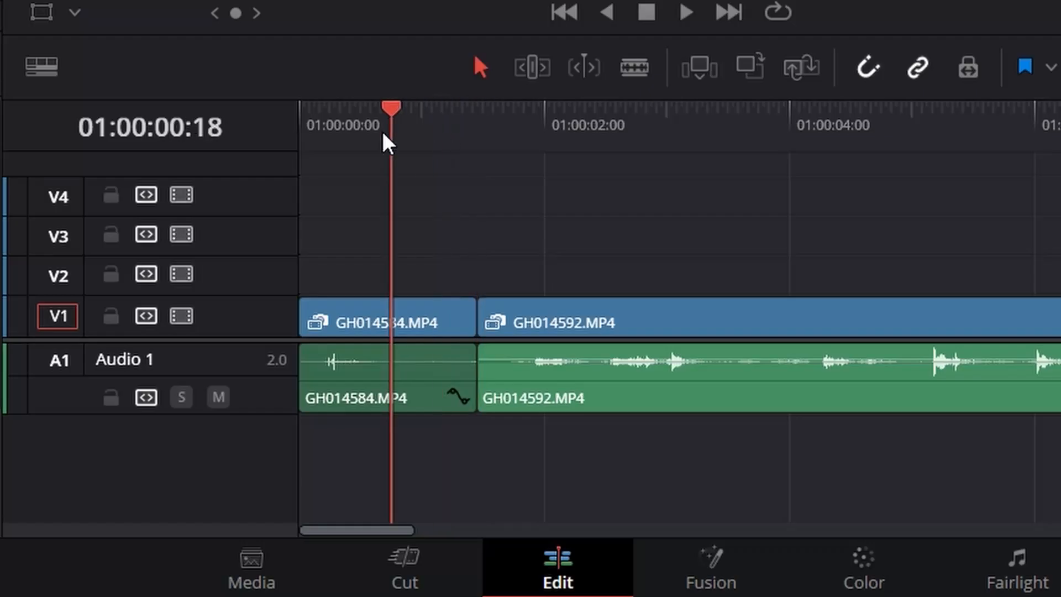
Step: Set the zoom of the first clip, GH014584.MP4, to 1.970 and play across the cut to preview it
{"action": "left_click_drag", "start_coordinate": [374, 132], "coordinate": [410, 132]}
{"action": "left_click", "coordinate": [394, 306]}
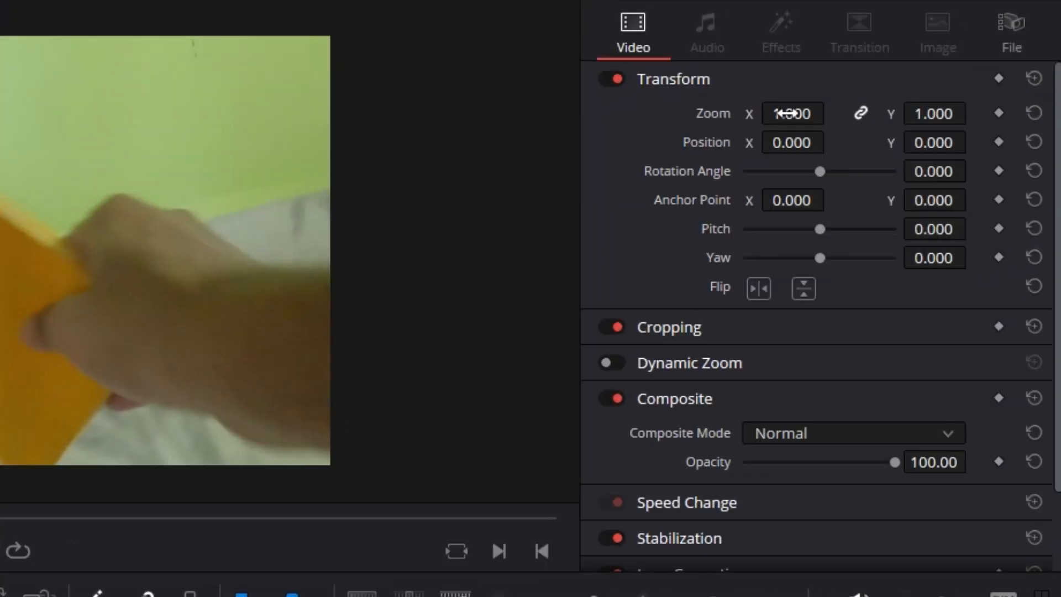
{"action": "left_click_drag", "start_coordinate": [930, 111], "coordinate": [950, 110]}
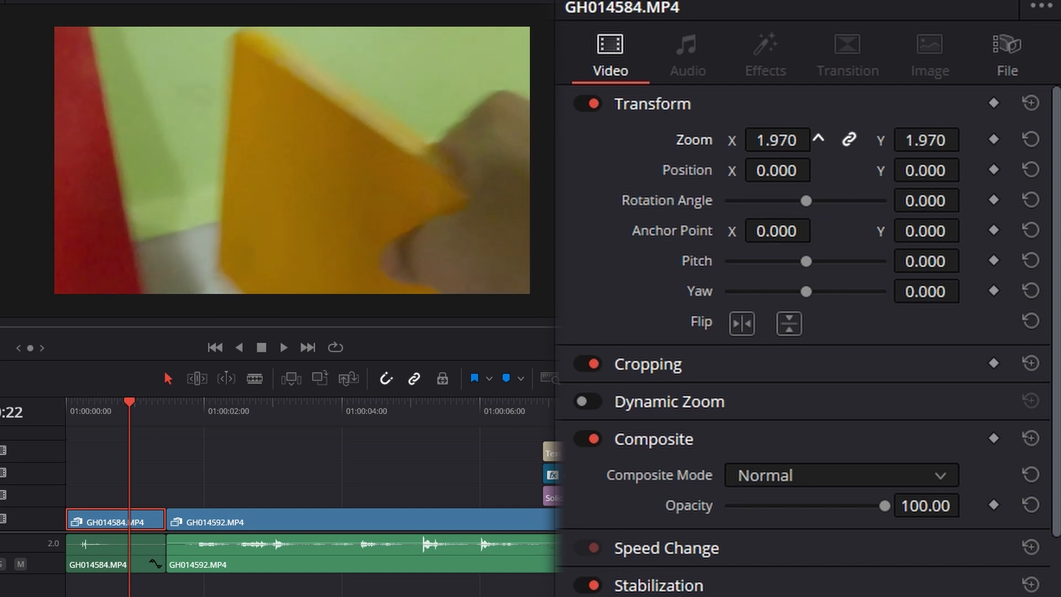
{"action": "left_click_drag", "start_coordinate": [818, 138], "coordinate": [818, 138]}
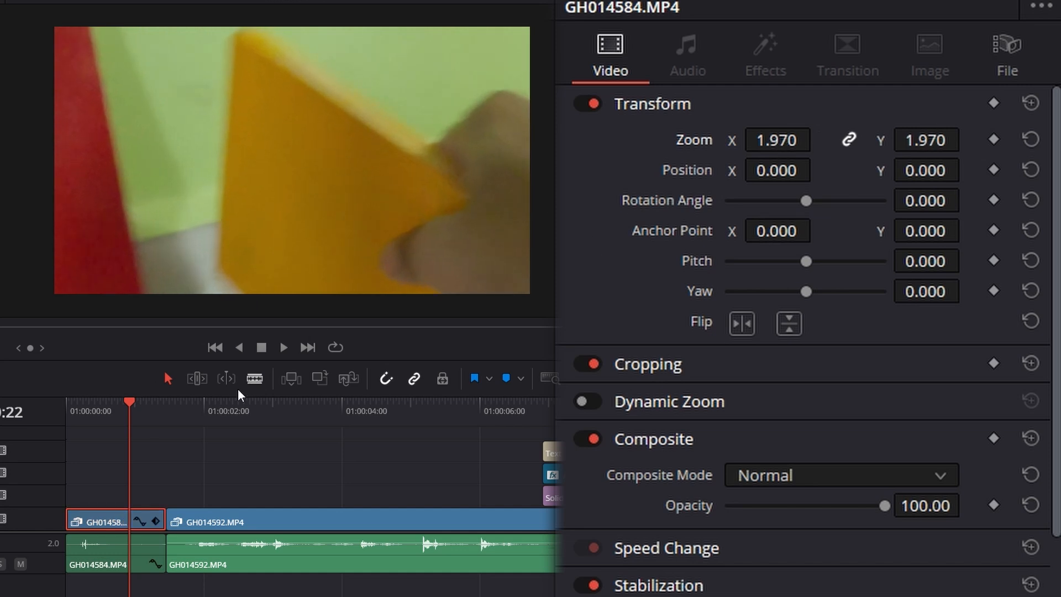
{"action": "left_click", "coordinate": [132, 410]}
{"action": "key", "text": "space"}
{"action": "key", "text": "space"}
Step: Place an Adjustment Clip on V2 from the timeline start, spanning GH014584.MP4 and the beginning of GH014592.MP4
{"action": "left_click", "coordinate": [466, 450]}
{"action": "left_click", "coordinate": [422, 390]}
{"action": "mouse_move", "coordinate": [406, 377]}
{"action": "left_mouse_down"}
{"action": "mouse_move", "coordinate": [395, 390]}
{"action": "mouse_move", "coordinate": [410, 391]}
{"action": "left_mouse_up"}
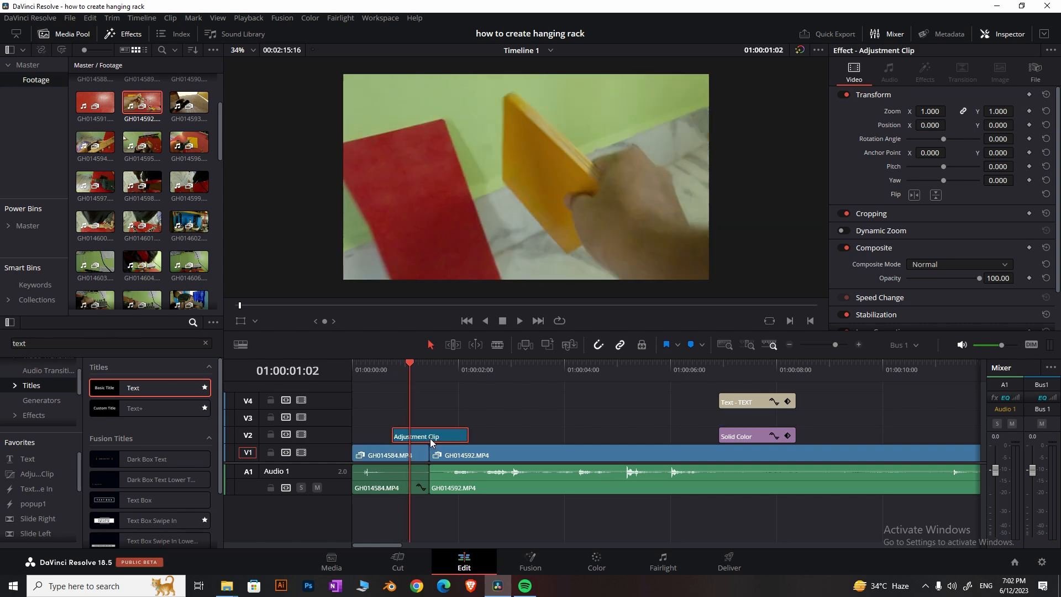
{"action": "left_click_drag", "start_coordinate": [431, 440], "coordinate": [554, 435]}
{"action": "left_click", "coordinate": [525, 262]}
{"action": "left_click", "coordinate": [504, 315]}
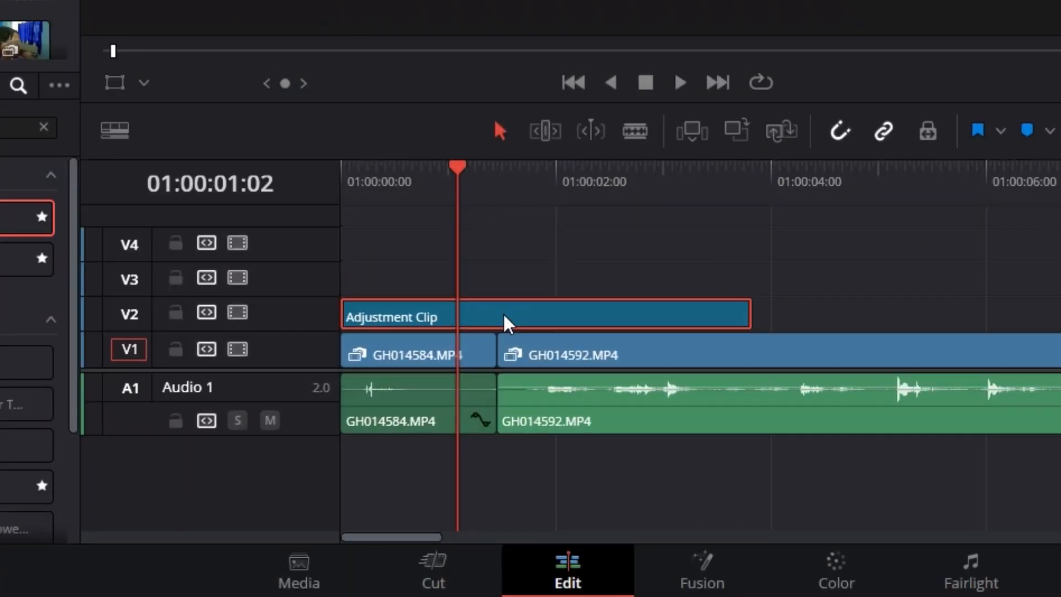
Step: Set the Adjustment Clip's zoom to 1.700 and scrub across both clips beneath it
{"action": "left_click", "coordinate": [583, 344]}
{"action": "left_click", "coordinate": [525, 321]}
{"action": "left_click", "coordinate": [509, 342]}
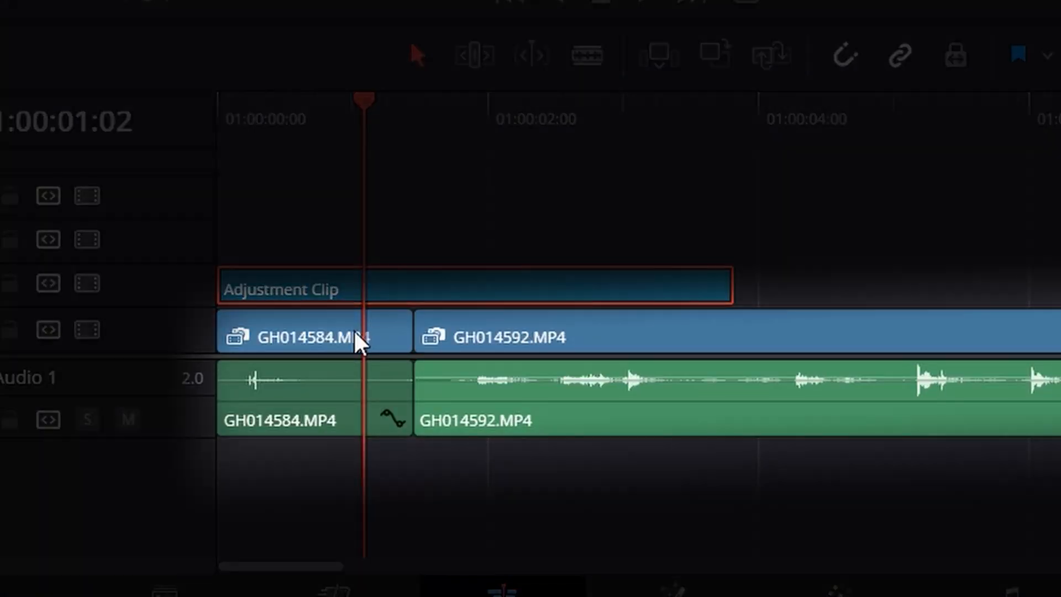
{"action": "left_click", "coordinate": [509, 293]}
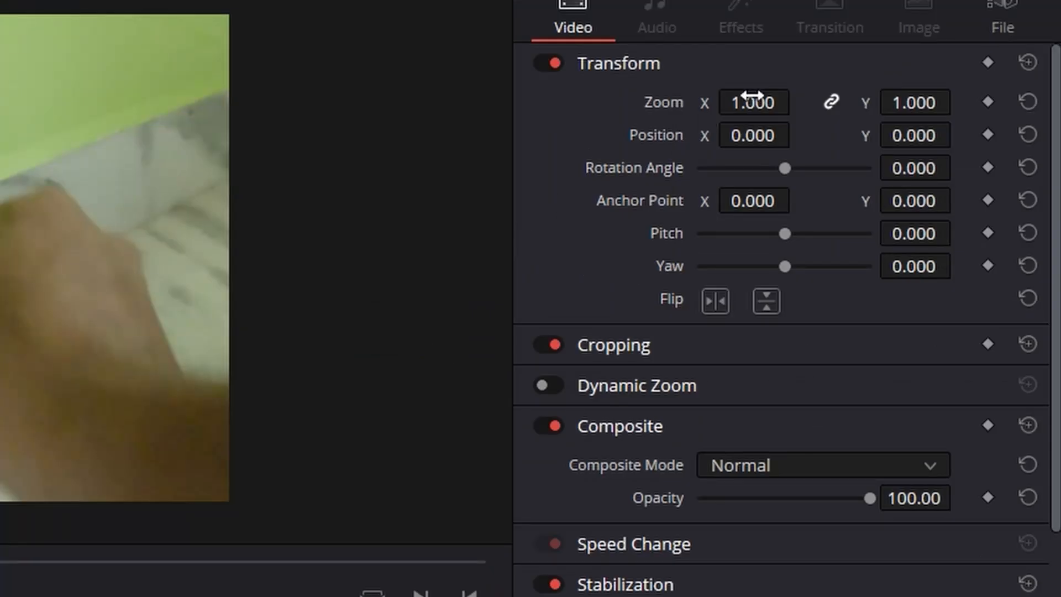
{"action": "left_click_drag", "start_coordinate": [753, 97], "coordinate": [797, 100]}
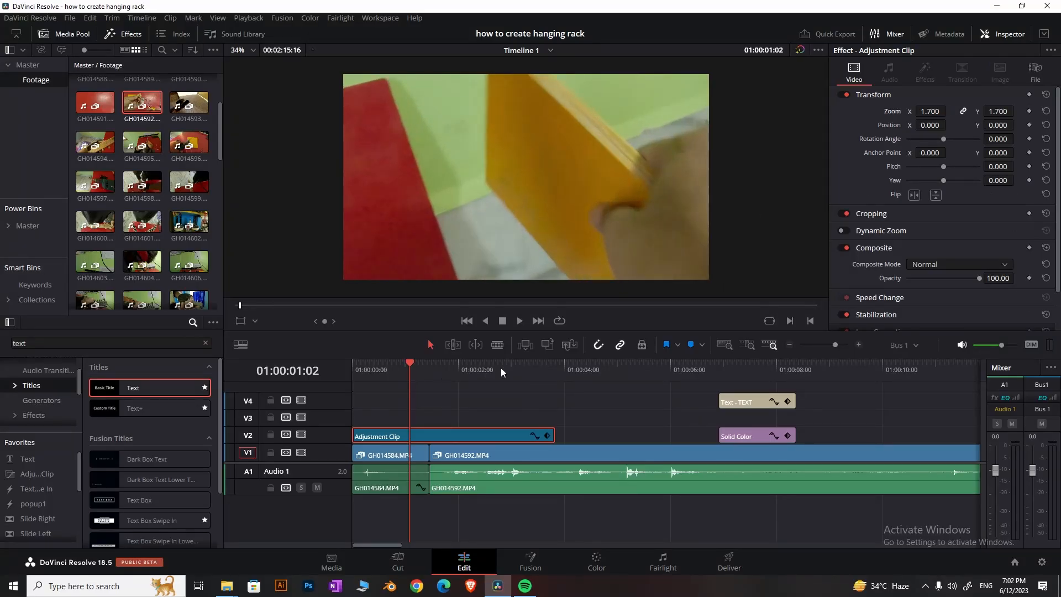
{"action": "left_click_drag", "start_coordinate": [411, 370], "coordinate": [458, 372]}
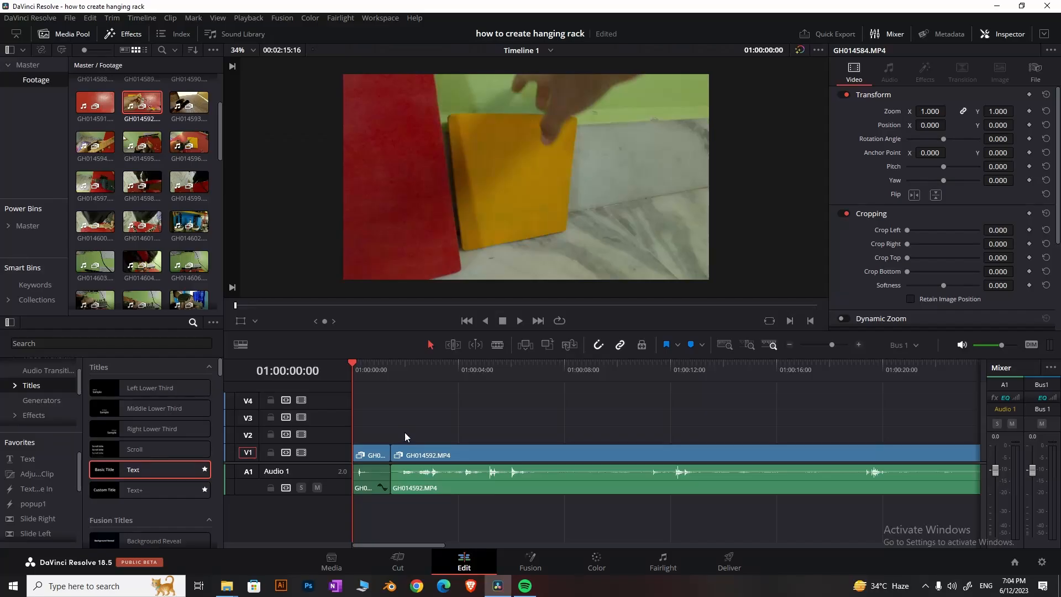
Step: Shift both clips on V1 and A1 together about 31 seconds later, leaving empty space at the timeline's start
{"action": "left_click_drag", "start_coordinate": [395, 460], "coordinate": [434, 510]}
{"action": "key", "text": "ctrl+minus"}
{"action": "key", "text": "ctrl+minus"}
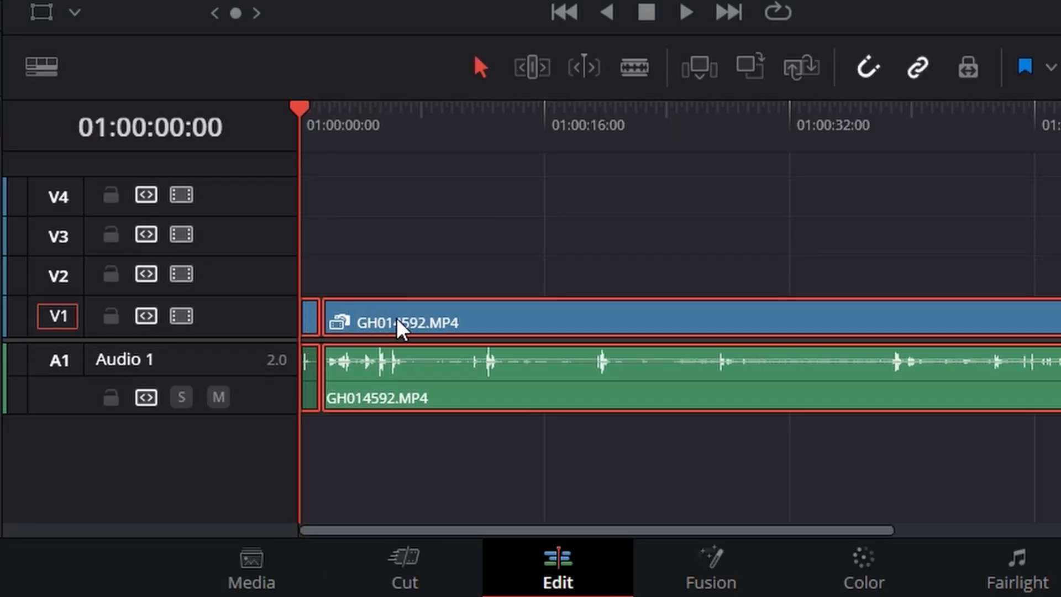
{"action": "key", "text": "ctrl+minus"}
{"action": "key", "text": "ctrl+minus"}
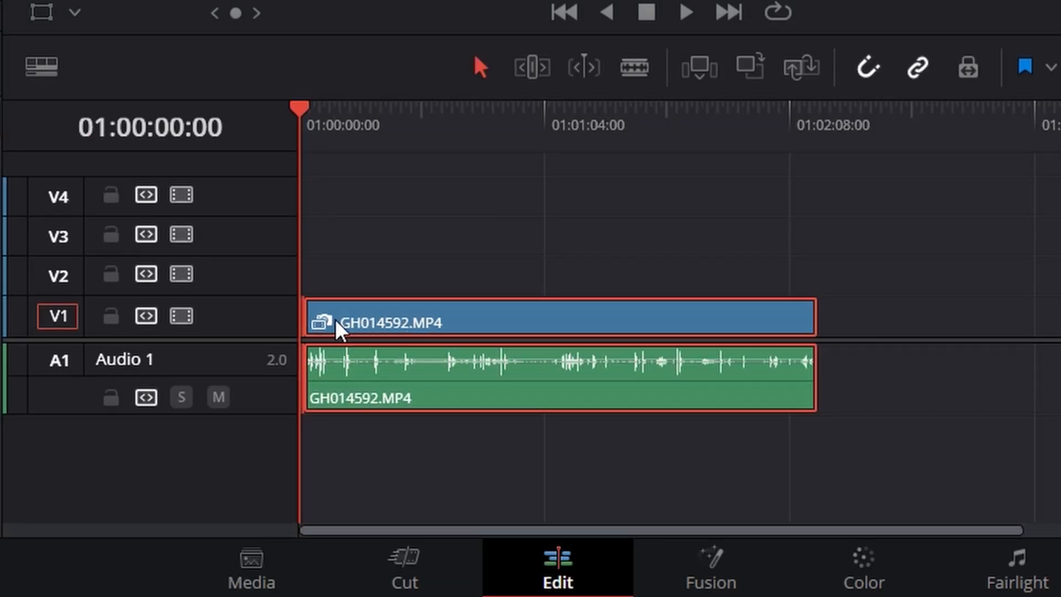
{"action": "left_click_drag", "start_coordinate": [350, 324], "coordinate": [451, 333]}
{"action": "left_click", "coordinate": [471, 267]}
{"action": "key", "text": "ctrl+equal"}
{"action": "key", "text": "ctrl+equal"}
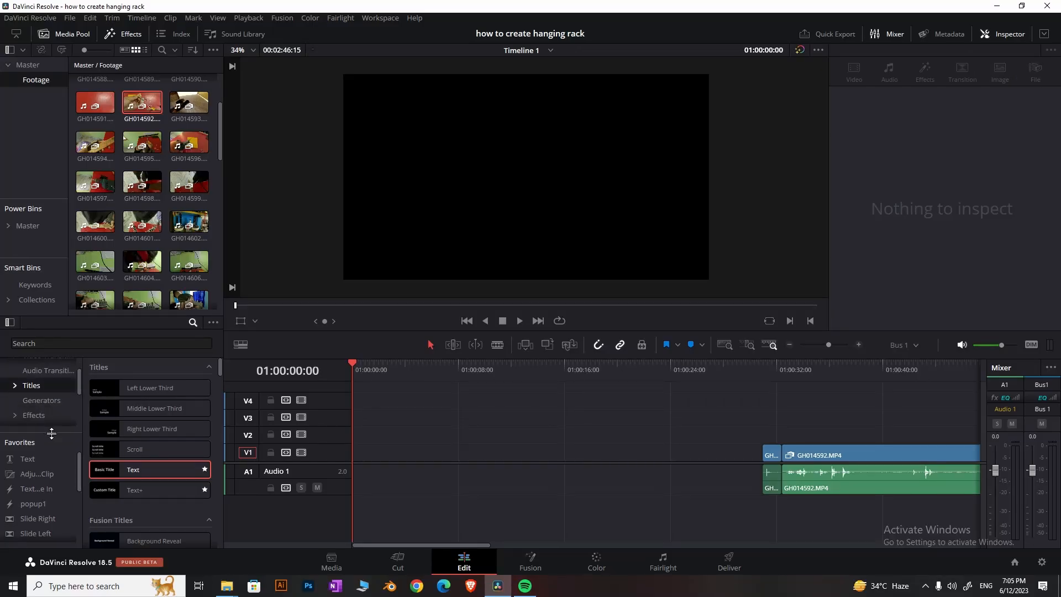
Step: Examine the audio and video transition categories in the effects Toolbox
{"action": "left_click_drag", "start_coordinate": [51, 434], "coordinate": [51, 439]}
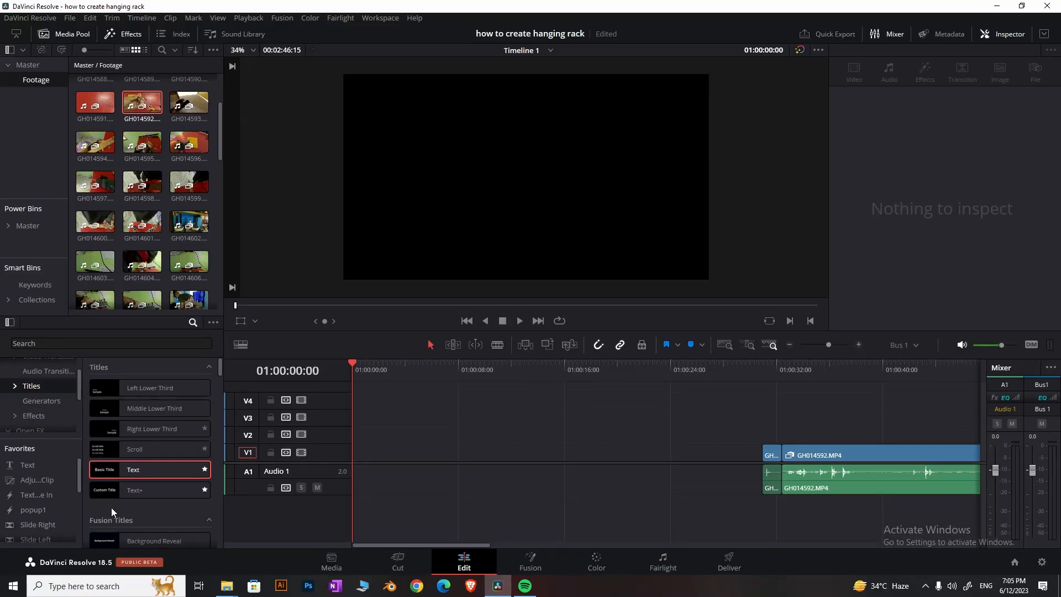
{"action": "scroll", "coordinate": [34, 390], "scroll_direction": "up", "scroll_amount": 2}
{"action": "scroll", "coordinate": [33, 391], "scroll_direction": "down", "scroll_amount": 1}
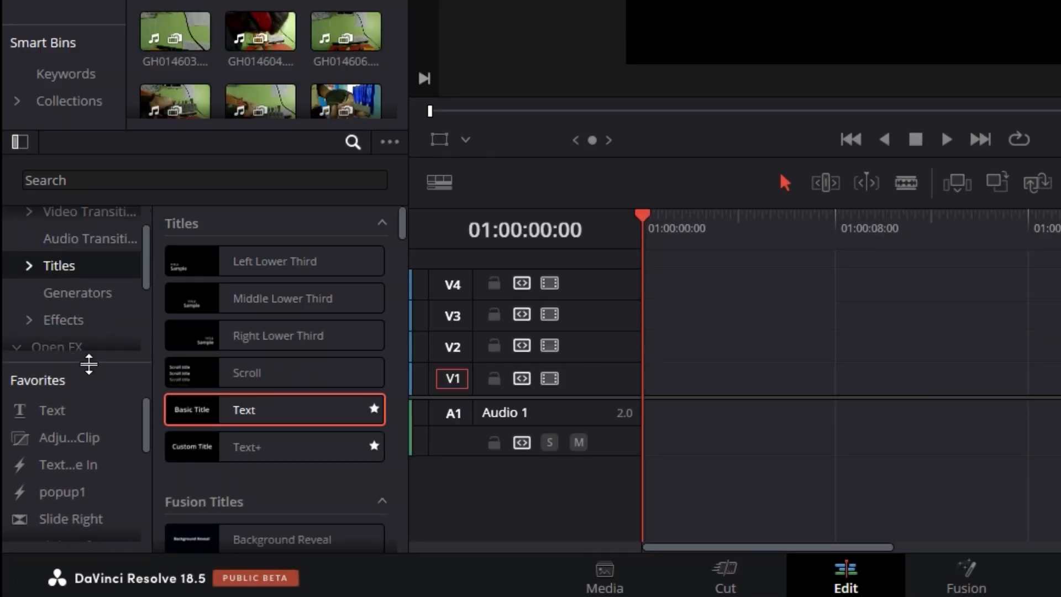
{"action": "left_click_drag", "start_coordinate": [87, 358], "coordinate": [87, 368]}
{"action": "scroll", "coordinate": [86, 299], "scroll_direction": "up", "scroll_amount": 1}
{"action": "left_click", "coordinate": [62, 219]}
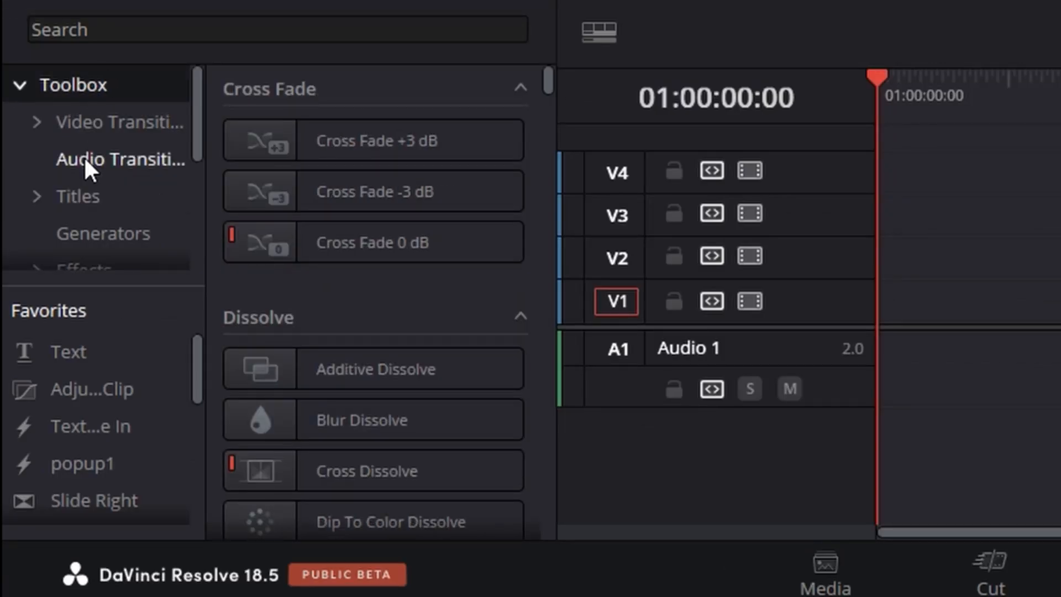
{"action": "scroll", "coordinate": [387, 276], "scroll_direction": "down", "scroll_amount": 3}
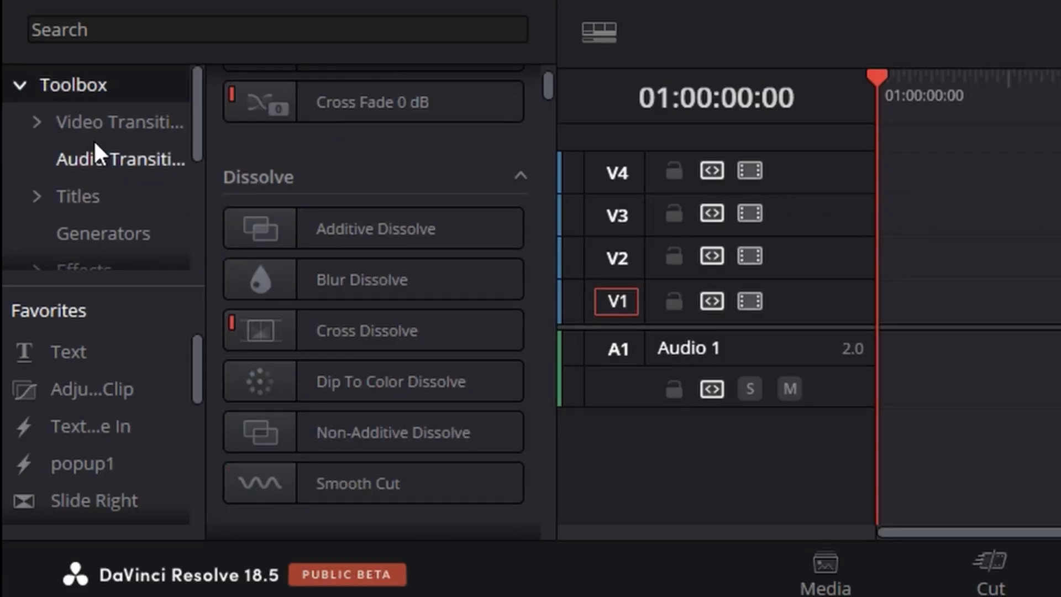
{"action": "left_click", "coordinate": [97, 122]}
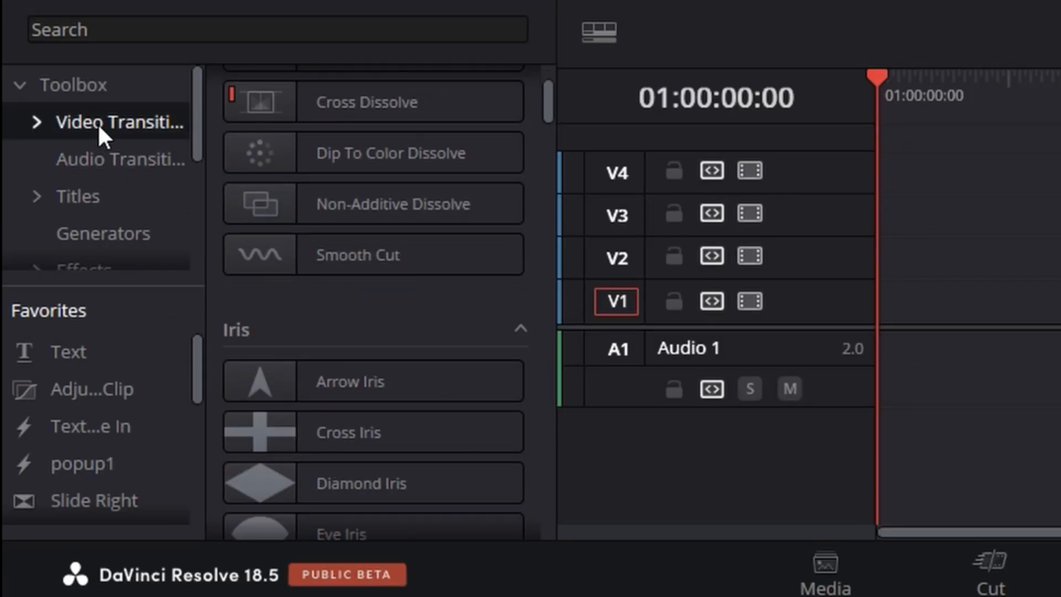
{"action": "left_click", "coordinate": [105, 160]}
{"action": "left_click", "coordinate": [98, 84]}
{"action": "scroll", "coordinate": [94, 175], "scroll_direction": "down", "scroll_amount": 1}
{"action": "scroll", "coordinate": [117, 135], "scroll_direction": "up", "scroll_amount": 1}
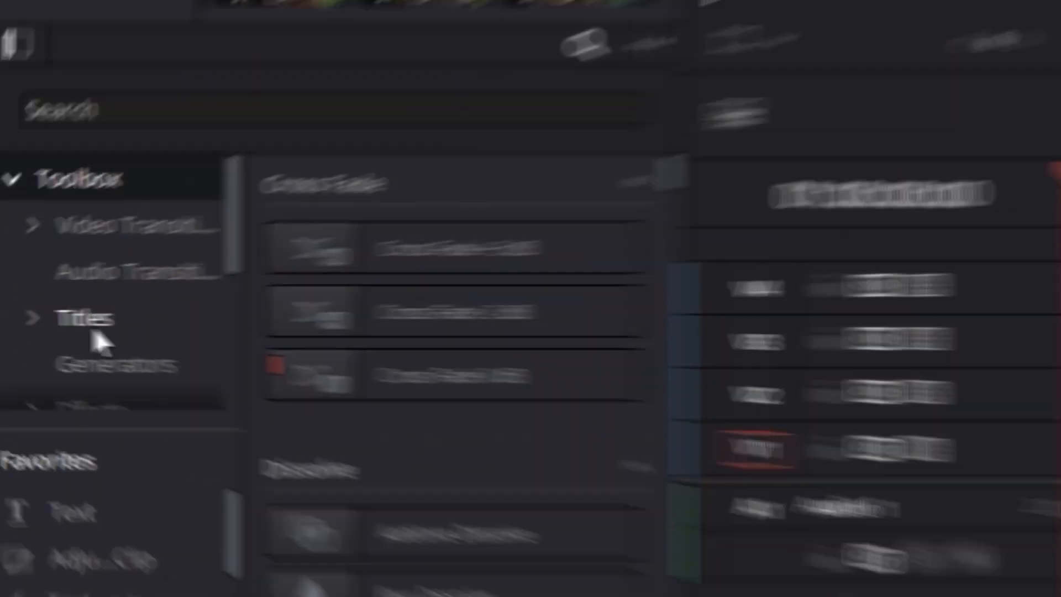
Step: Find the basic Text title among the Titles and place it on V1 at the start of the timeline
{"action": "left_click", "coordinate": [87, 200]}
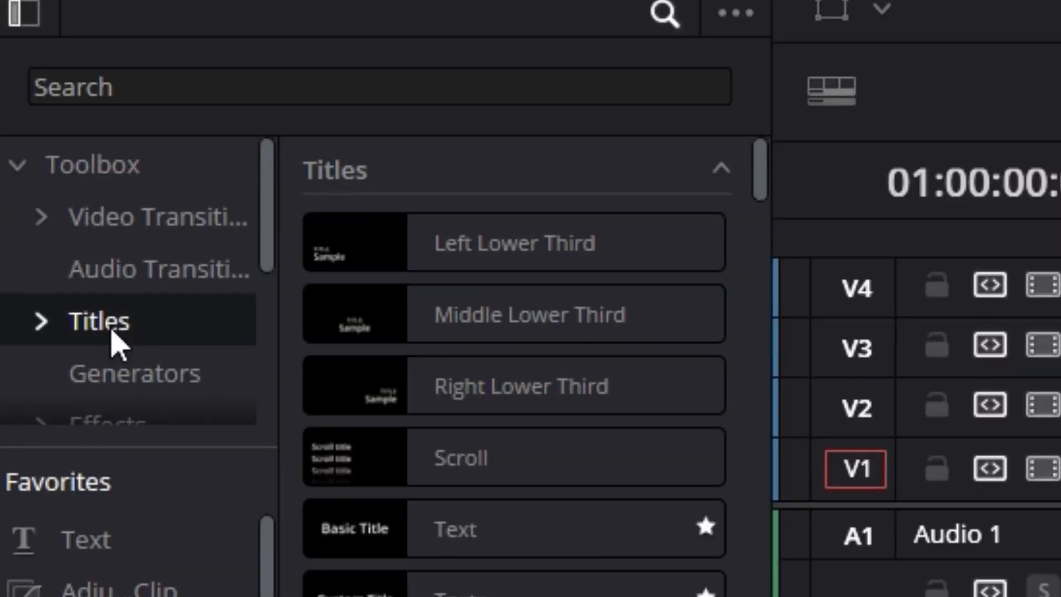
{"action": "scroll", "coordinate": [332, 301], "scroll_direction": "down", "scroll_amount": 3}
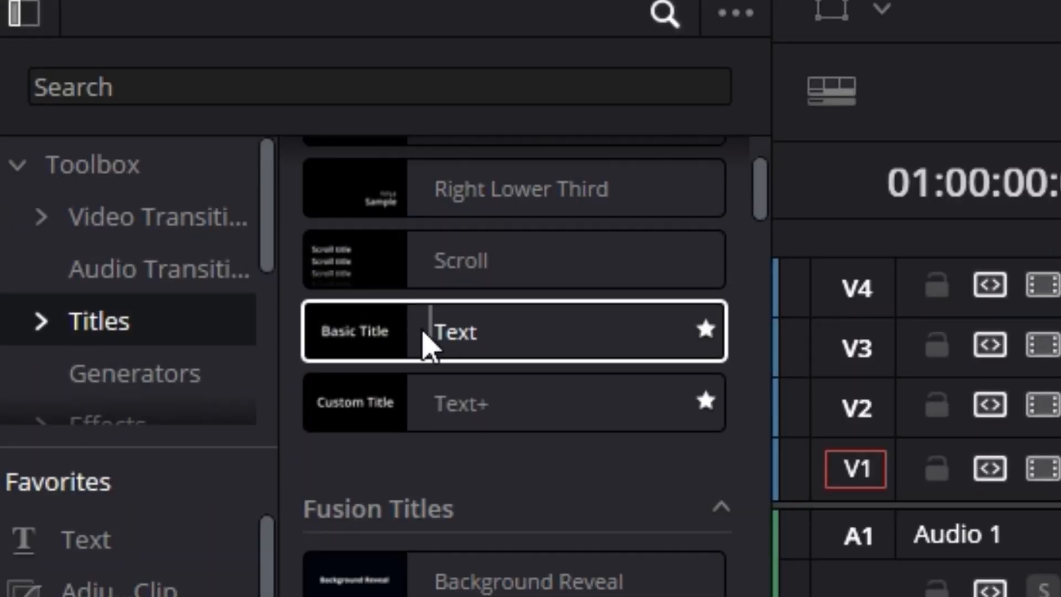
{"action": "scroll", "coordinate": [414, 397], "scroll_direction": "down", "scroll_amount": 4}
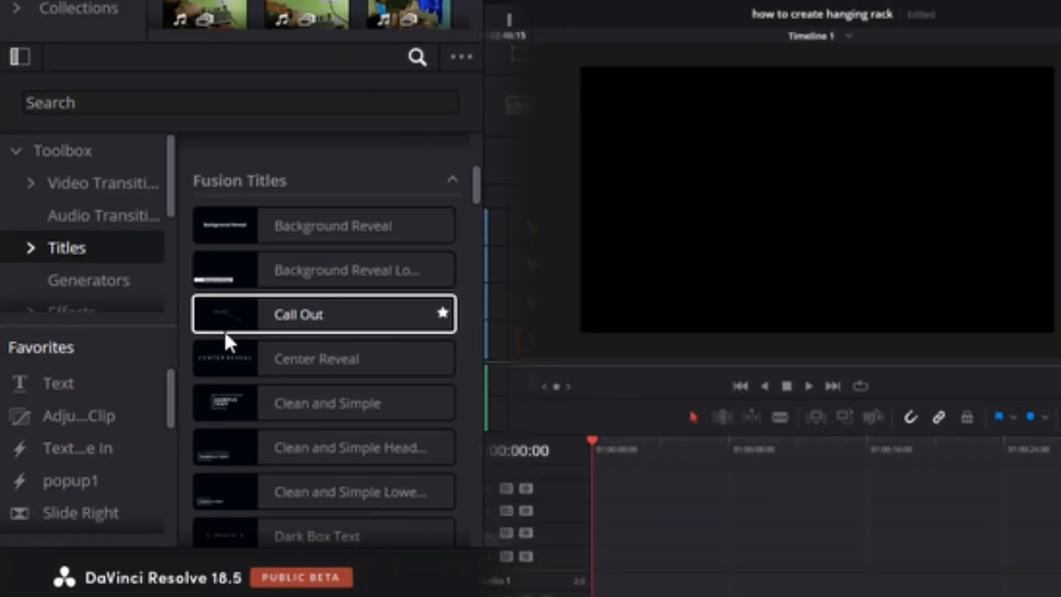
{"action": "scroll", "coordinate": [265, 376], "scroll_direction": "up", "scroll_amount": 4}
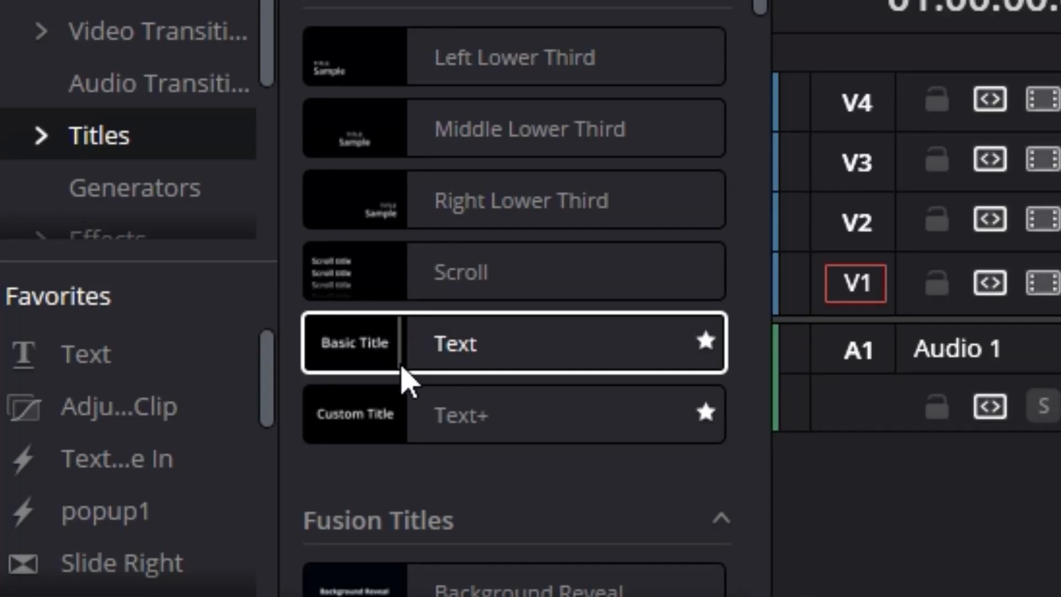
{"action": "left_click", "coordinate": [311, 379]}
{"action": "left_click_drag", "start_coordinate": [493, 347], "coordinate": [531, 313]}
{"action": "left_click_drag", "start_coordinate": [627, 313], "coordinate": [532, 308]}
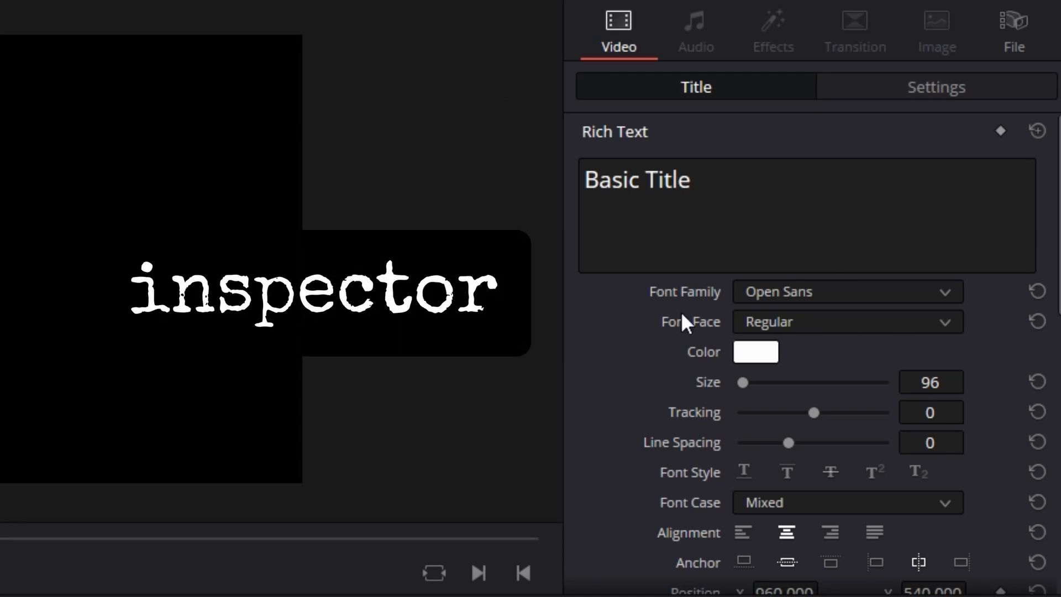
Step: Replace the title's default text with "How to make Rack"
{"action": "left_click", "coordinate": [694, 182]}
{"action": "left_click_drag", "start_coordinate": [694, 183], "coordinate": [603, 188]}
{"action": "left_click", "coordinate": [680, 225]}
{"action": "left_click_drag", "start_coordinate": [710, 196], "coordinate": [540, 168]}
{"action": "left_click", "coordinate": [824, 234]}
{"action": "left_click_drag", "start_coordinate": [822, 233], "coordinate": [383, 159]}
{"action": "key", "text": "BackSpace"}
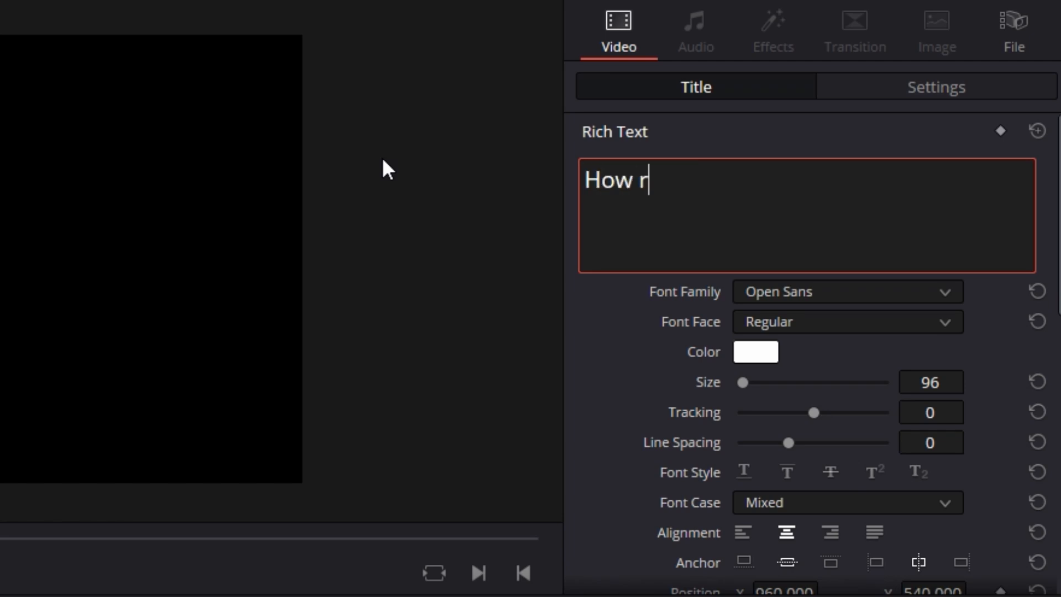
{"action": "type", "text": "How to make Cra"}
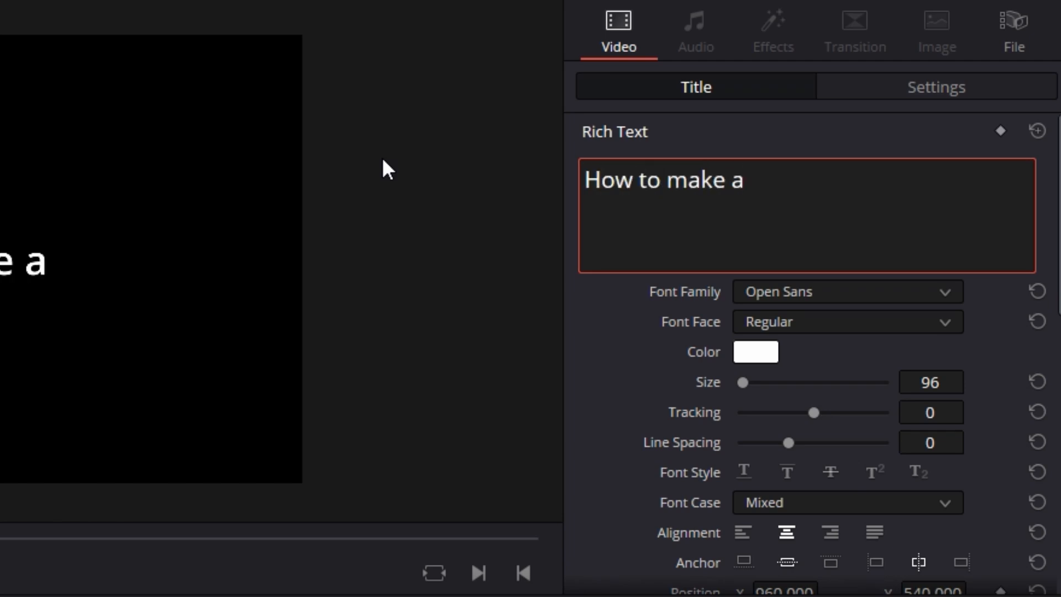
{"action": "key", "text": "BackSpace"}
{"action": "type", "text": "Crack"}
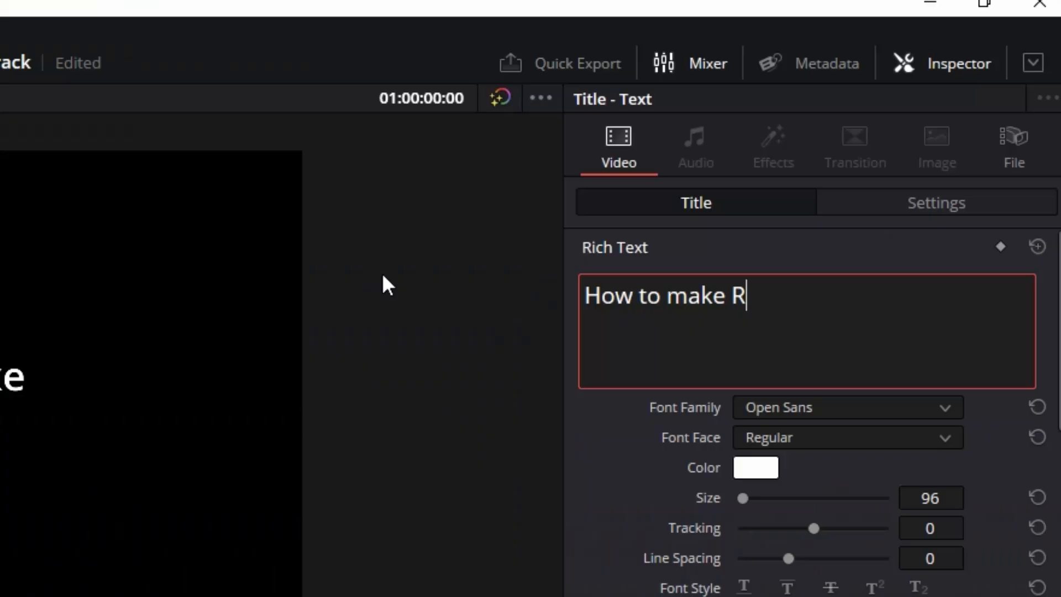
{"action": "type", "text": "axc"}
{"action": "key", "text": "BackSpace"}
{"action": "key", "text": "BackSpace"}
{"action": "type", "text": "ck"}
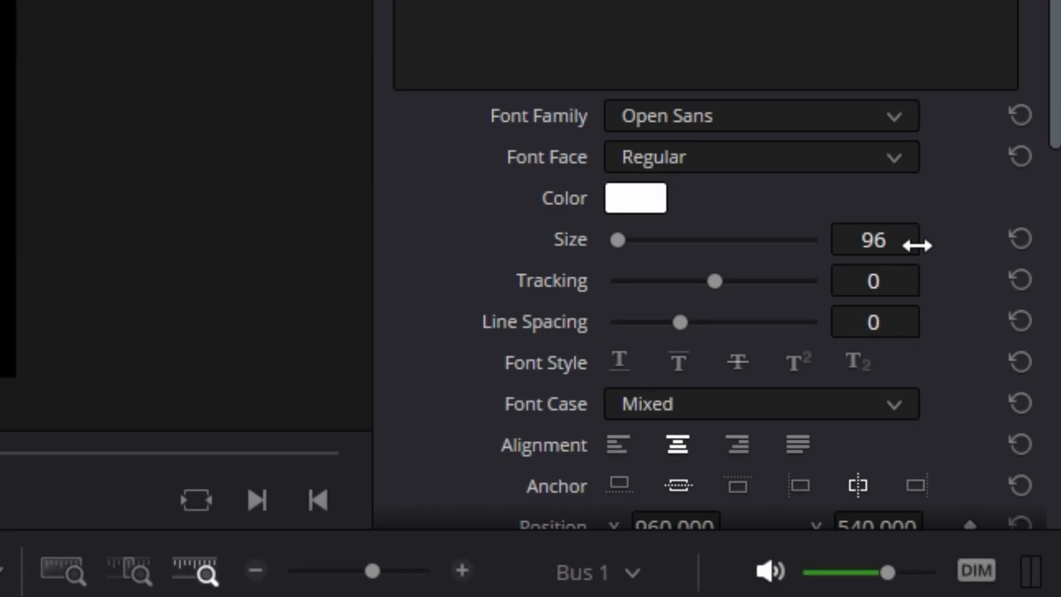
Step: Try a text size of 147, undo it, and look through the title's Stroke and Drop Shadow settings
{"action": "left_click_drag", "start_coordinate": [961, 500], "coordinate": [969, 494]}
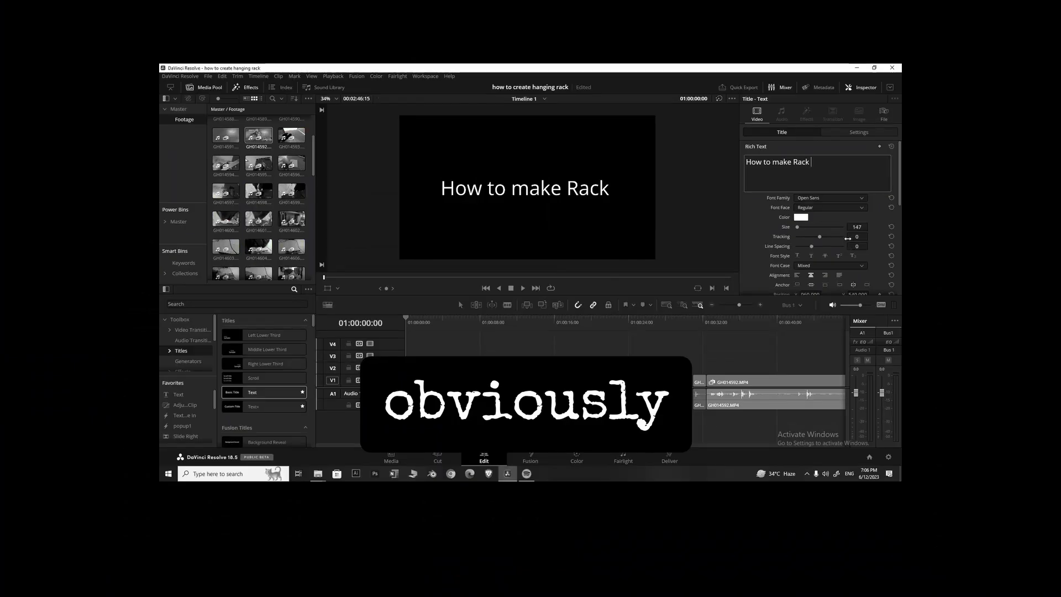
{"action": "key", "text": "ctrl+z"}
{"action": "left_click", "coordinate": [936, 250]}
{"action": "scroll", "coordinate": [884, 243], "scroll_direction": "down", "scroll_amount": 2}
{"action": "left_click_drag", "start_coordinate": [877, 227], "coordinate": [928, 220]}
{"action": "key", "text": "ctrl+z"}
{"action": "scroll", "coordinate": [765, 397], "scroll_direction": "down", "scroll_amount": 4}
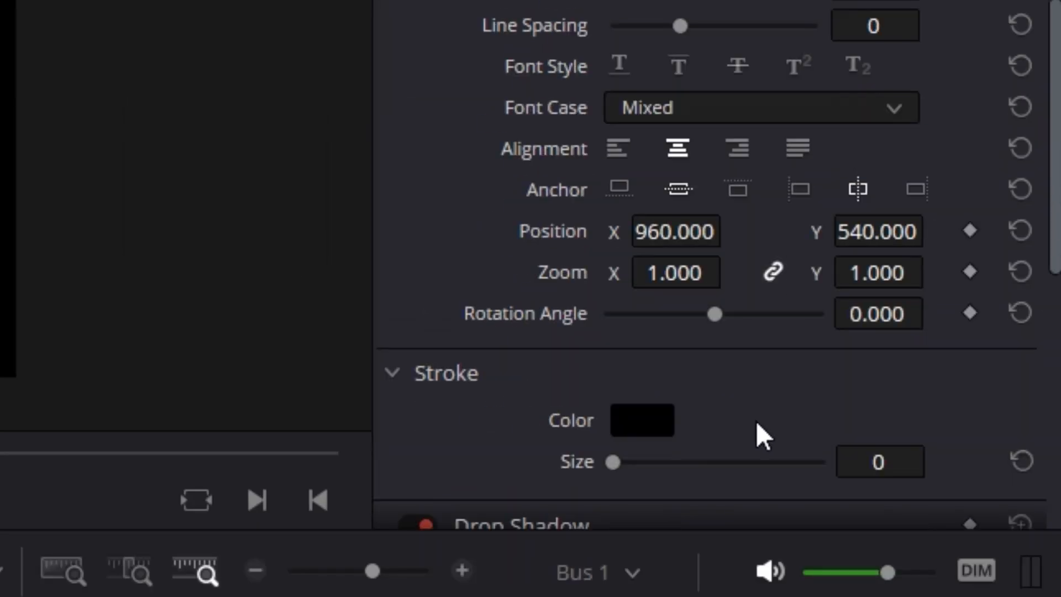
{"action": "scroll", "coordinate": [741, 408], "scroll_direction": "down", "scroll_amount": 10}
{"action": "scroll", "coordinate": [663, 447], "scroll_direction": "up", "scroll_amount": 16}
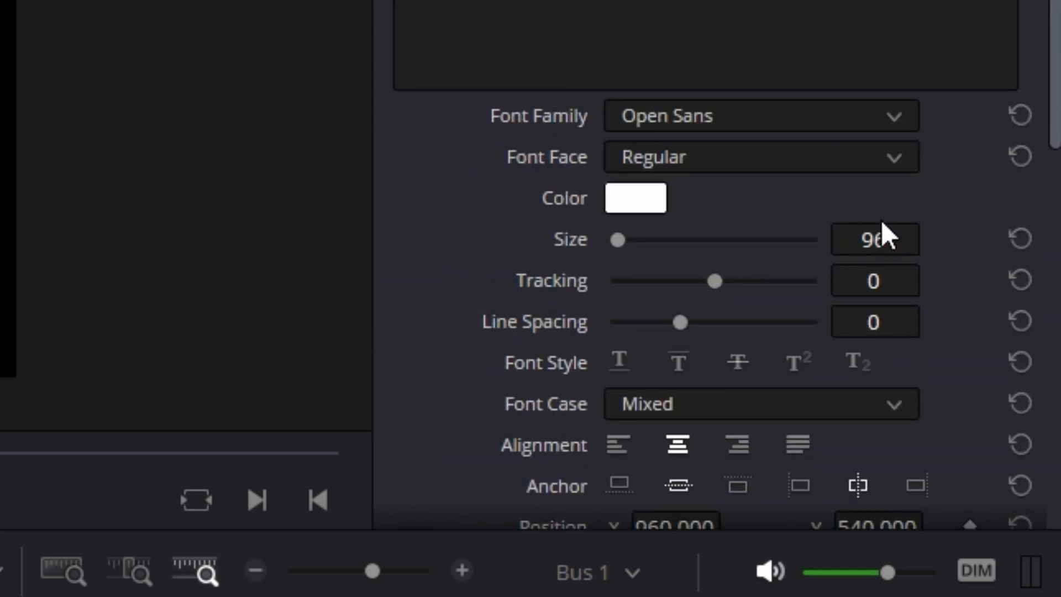
{"action": "left_click_drag", "start_coordinate": [876, 233], "coordinate": [929, 236]}
Step: Add a second line reading "cRANE" to the title and select all of its text
{"action": "left_click", "coordinate": [624, 283]}
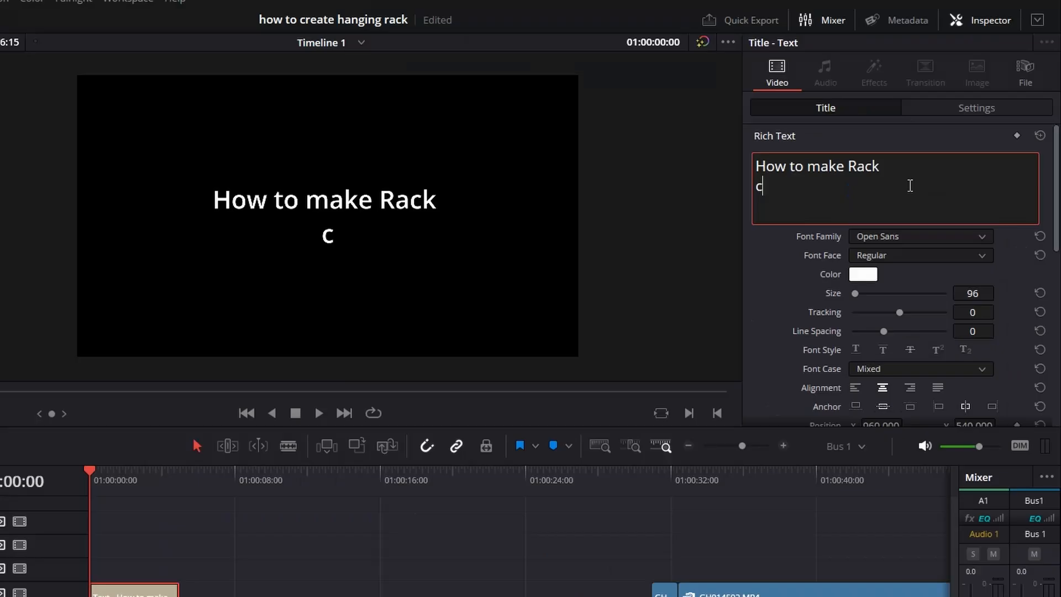
{"action": "type", "text": "RAB"}
{"action": "key", "text": "BackSpace"}
{"action": "type", "text": "NE"}
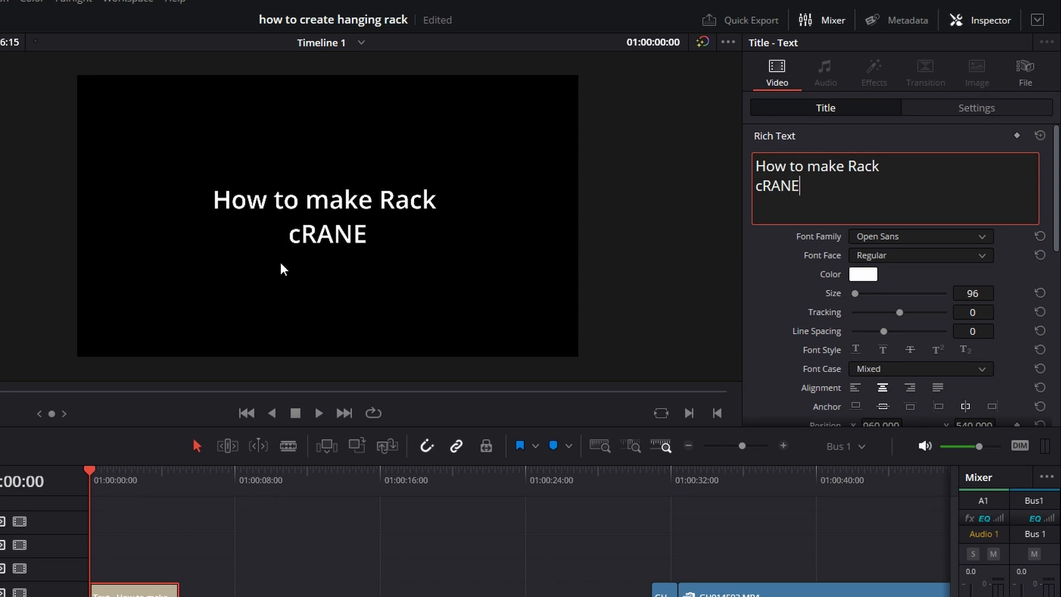
{"action": "key", "text": "ctrl+a"}
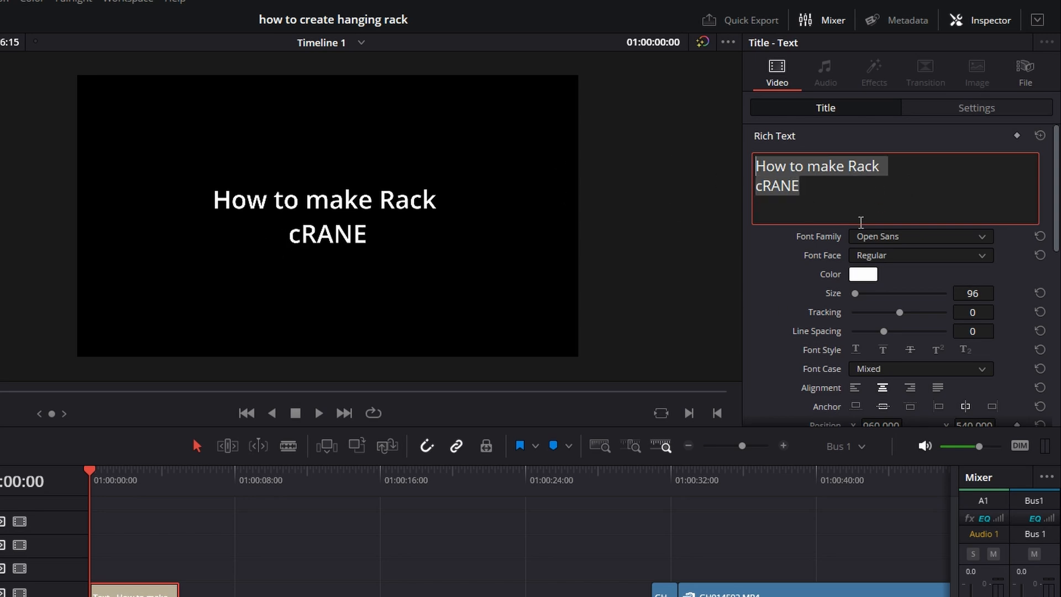
Step: Try left alignment on the title text, returning it to centre alignment
{"action": "scroll", "coordinate": [868, 340], "scroll_direction": "down", "scroll_amount": 1}
{"action": "left_click", "coordinate": [856, 342]}
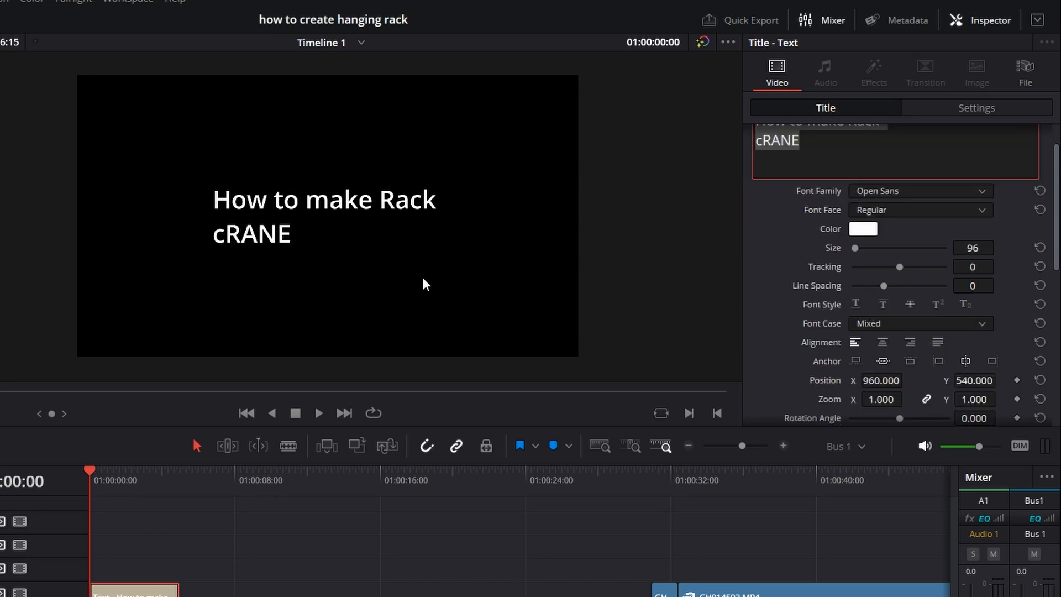
{"action": "left_click", "coordinate": [883, 342]}
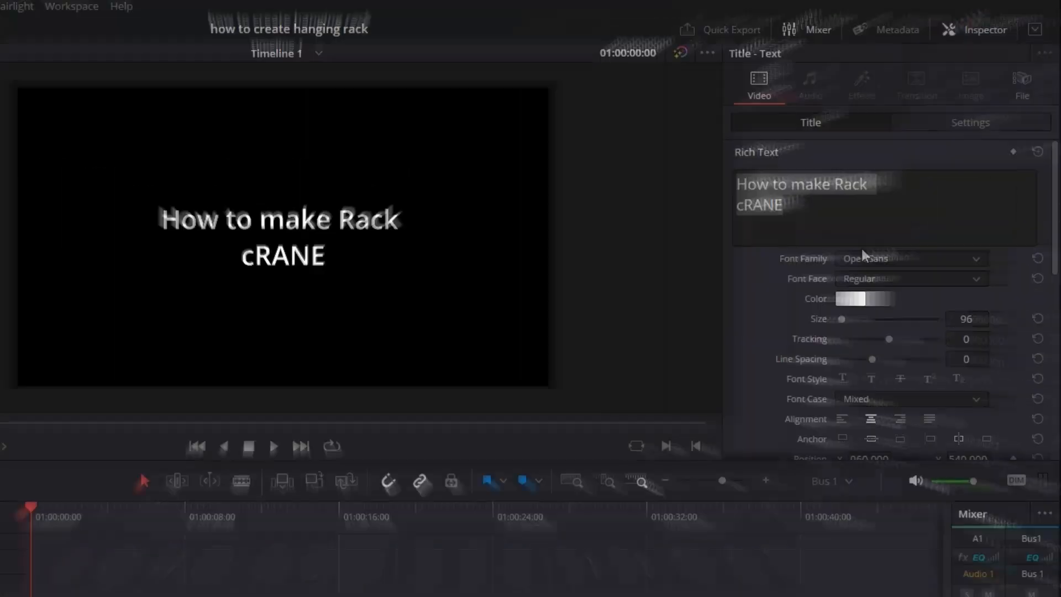
Step: Select all of the title text and preview other font families on it
{"action": "left_click", "coordinate": [903, 222]}
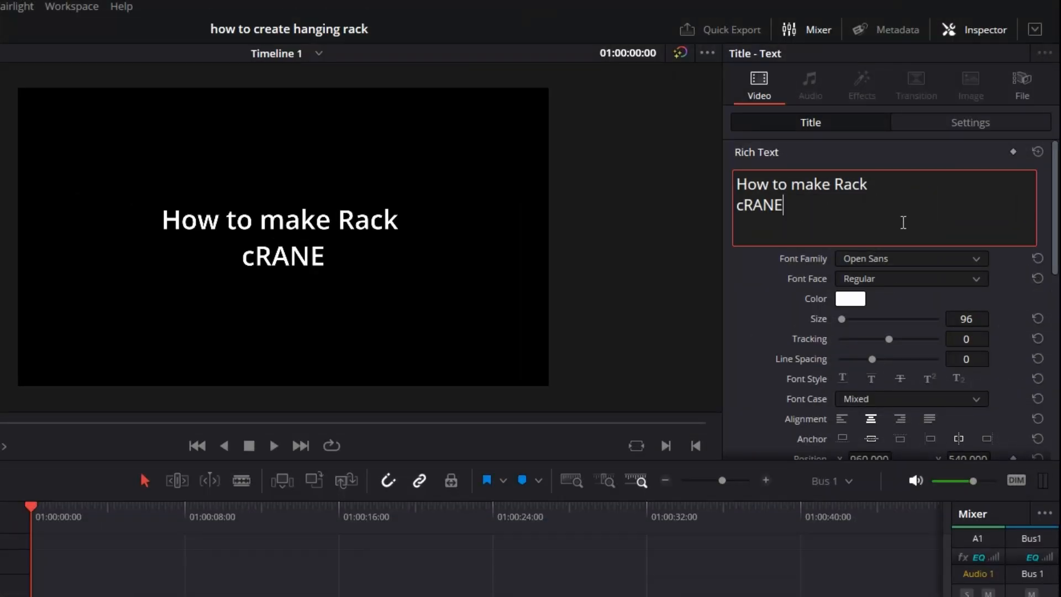
{"action": "key", "text": "ctrl+a"}
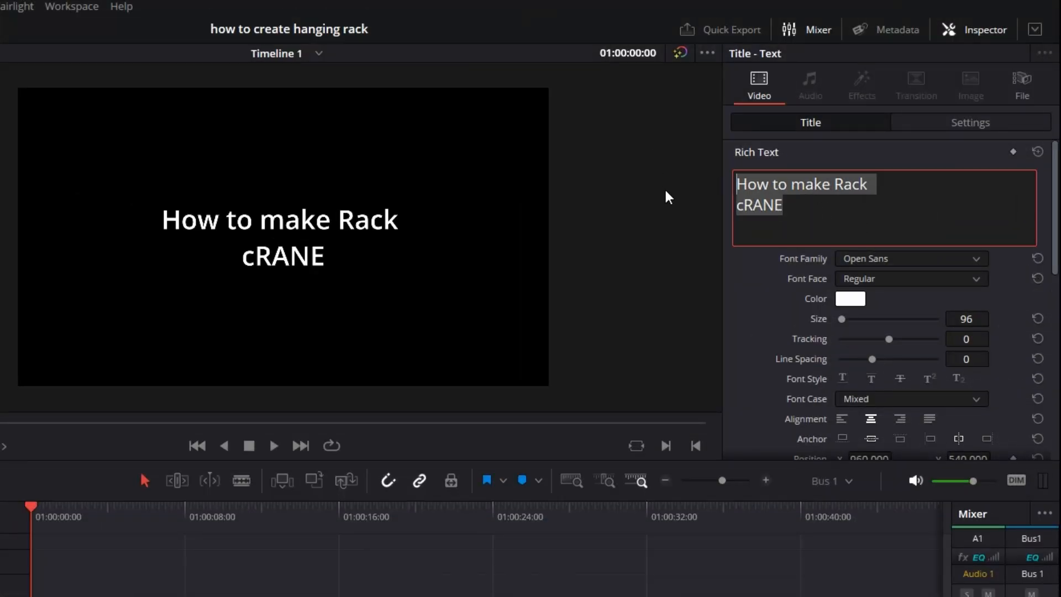
{"action": "left_click", "coordinate": [863, 260]}
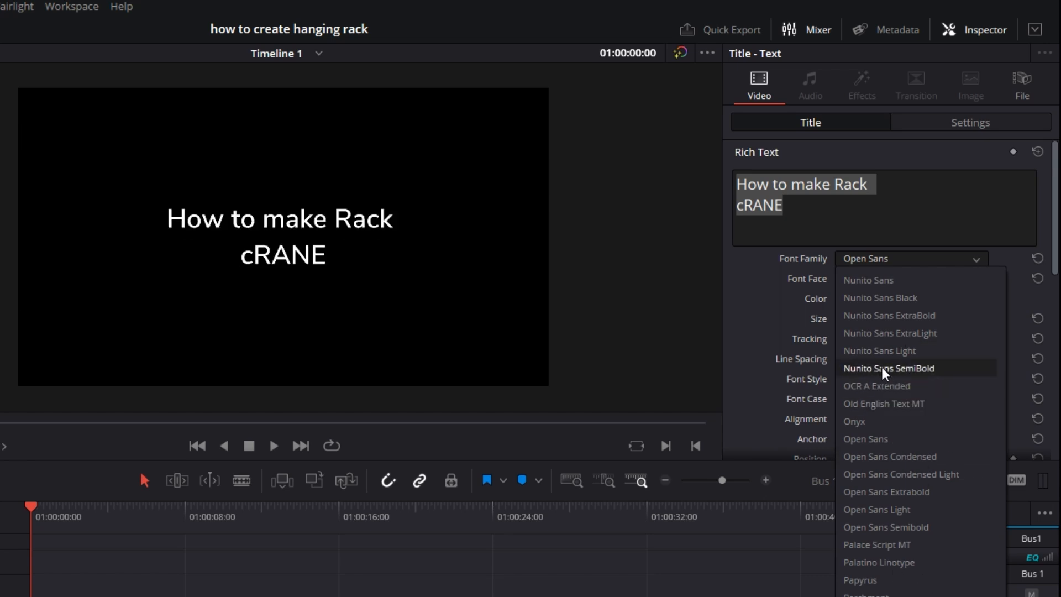
{"action": "left_click", "coordinate": [642, 166]}
{"action": "left_click", "coordinate": [816, 221]}
{"action": "key", "text": "ctrl+a"}
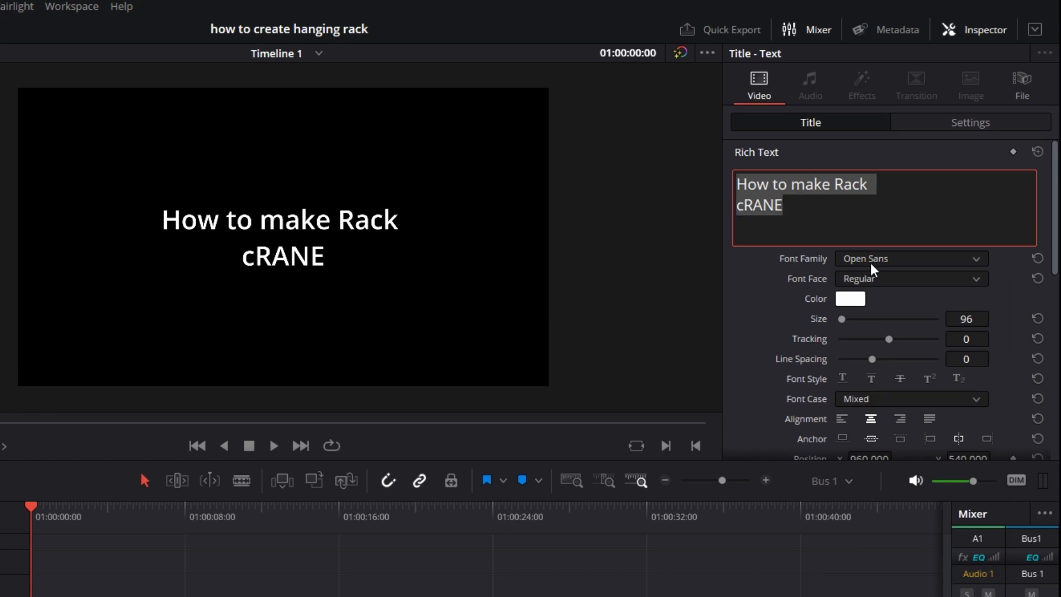
Step: Set the font family of the selected title text to Coolvetica
{"action": "left_click", "coordinate": [872, 264]}
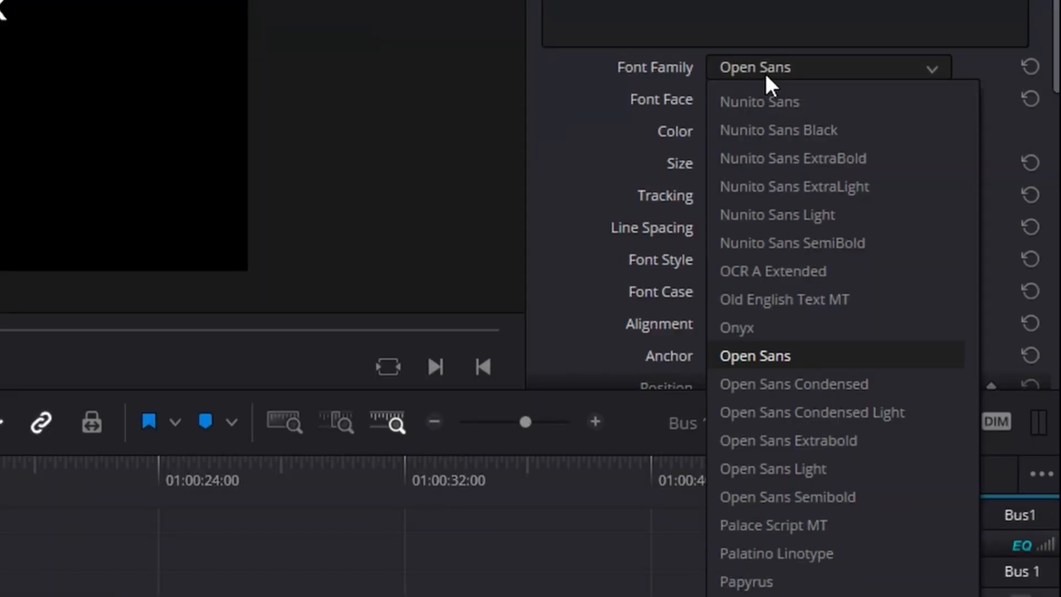
{"action": "key", "text": "c"}
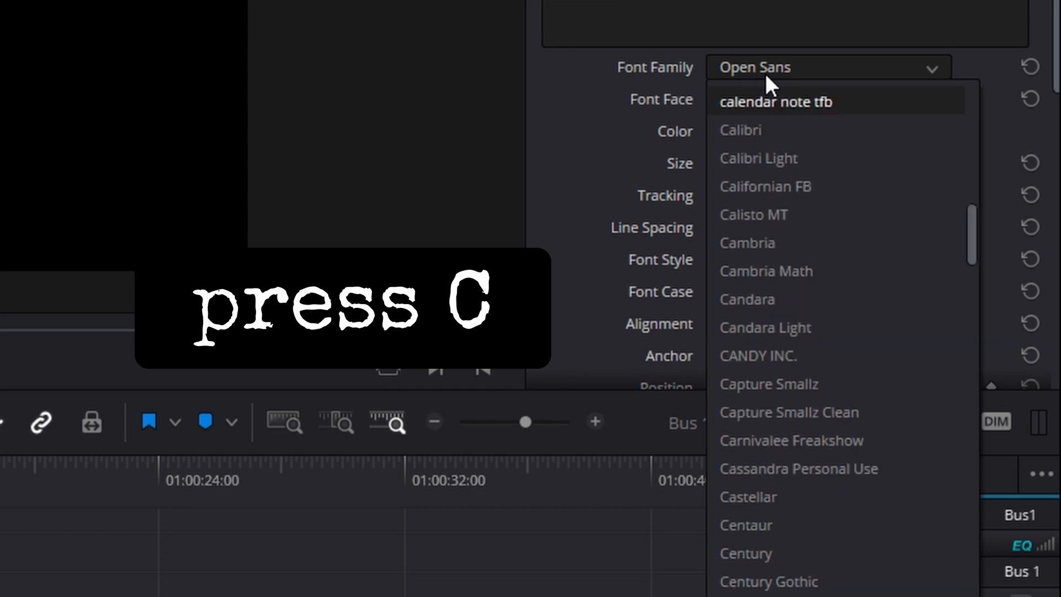
{"action": "key", "text": "c"}
{"action": "key", "text": "c"}
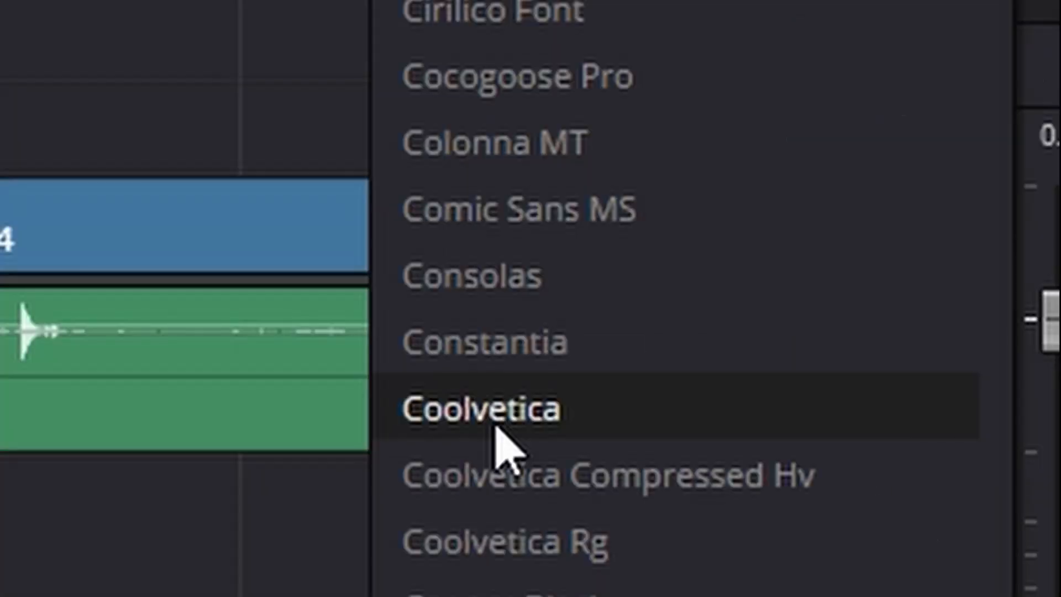
{"action": "left_click", "coordinate": [496, 428]}
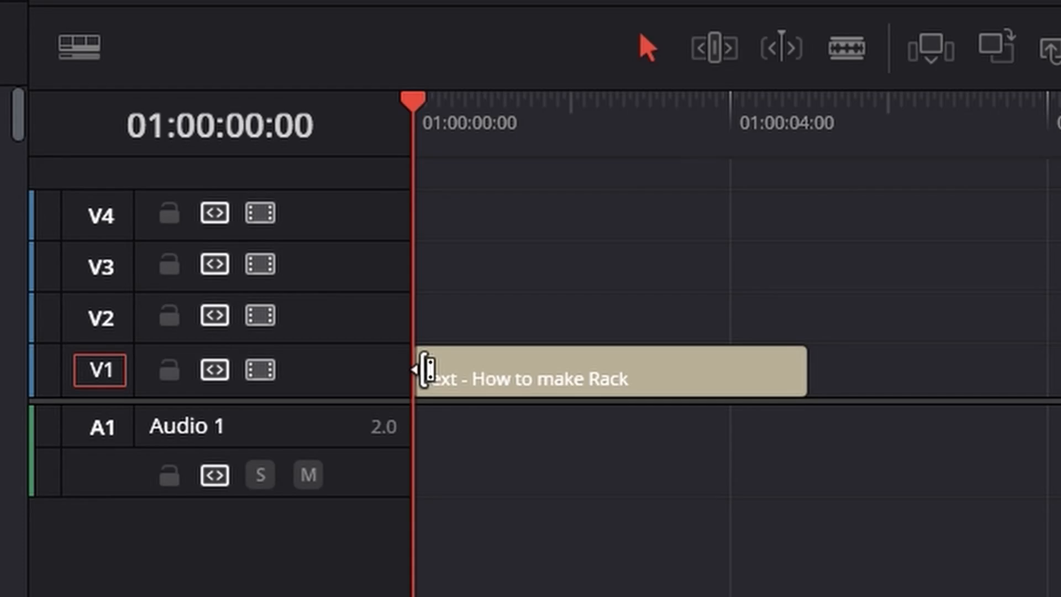
Step: Add a 6-frame cross dissolve to the start of the title on V1 and play it
{"action": "right_click", "coordinate": [425, 369]}
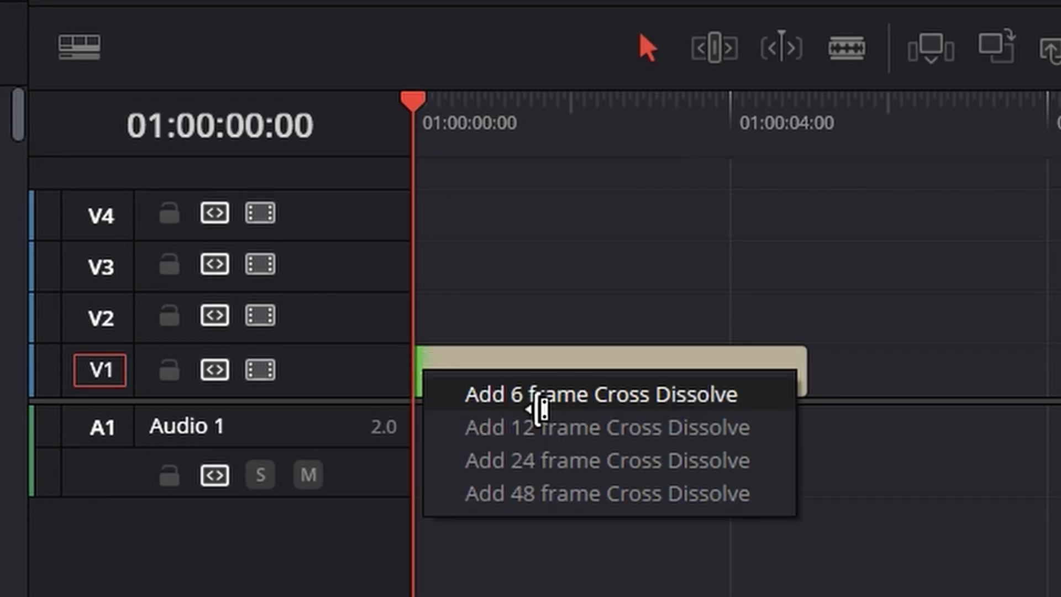
{"action": "left_click", "coordinate": [555, 403]}
{"action": "key", "text": "space"}
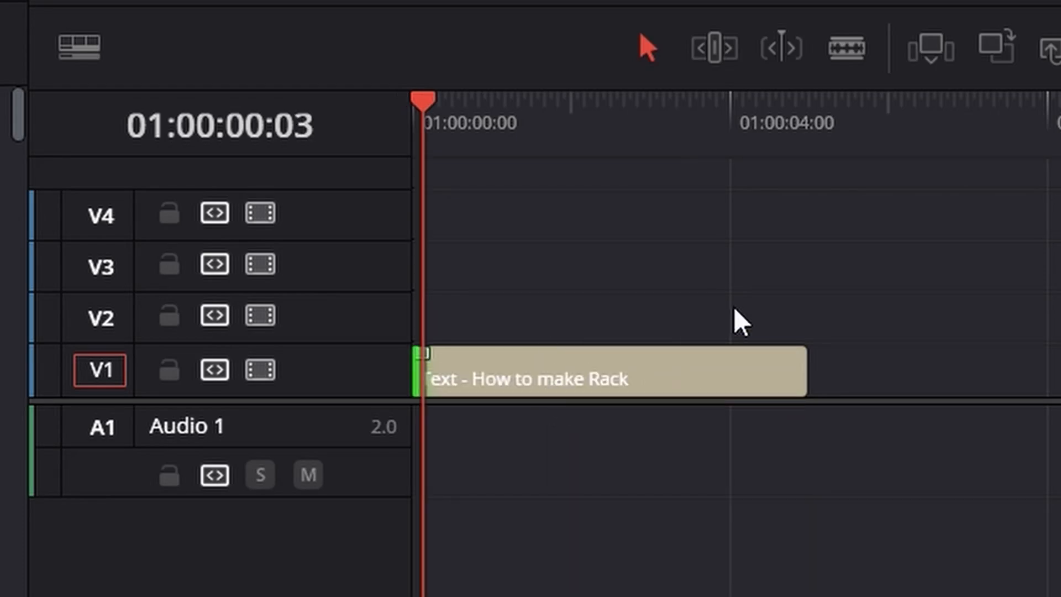
Step: Lengthen the cross dissolve at the title's start to 13 frames and replay the fade-in
{"action": "key", "text": "ctrl+equal"}
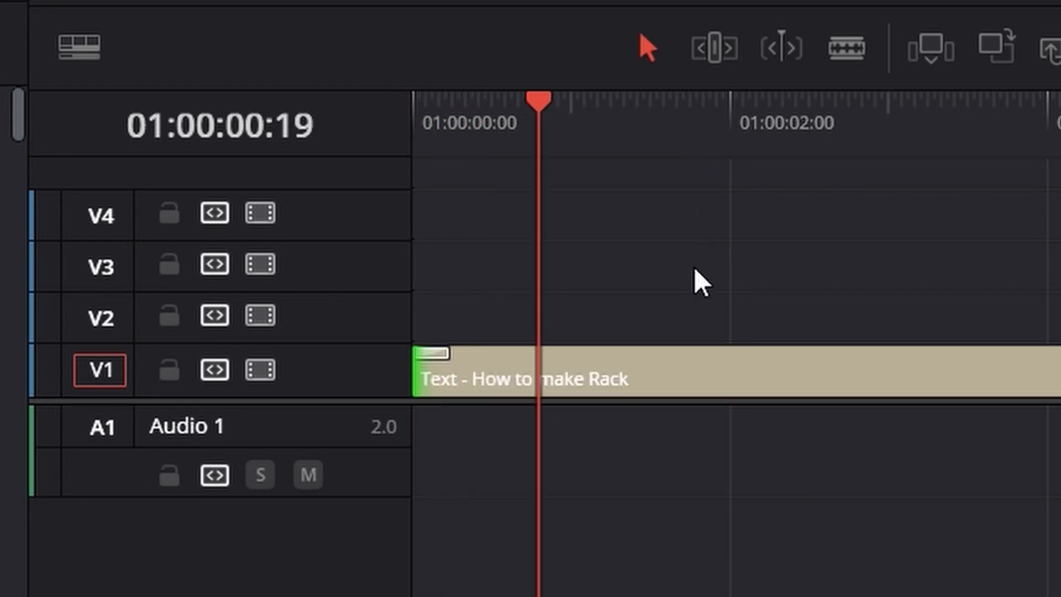
{"action": "key", "text": "ctrl+equal"}
{"action": "key", "text": "ctrl+equal"}
{"action": "key", "text": "ctrl+equal"}
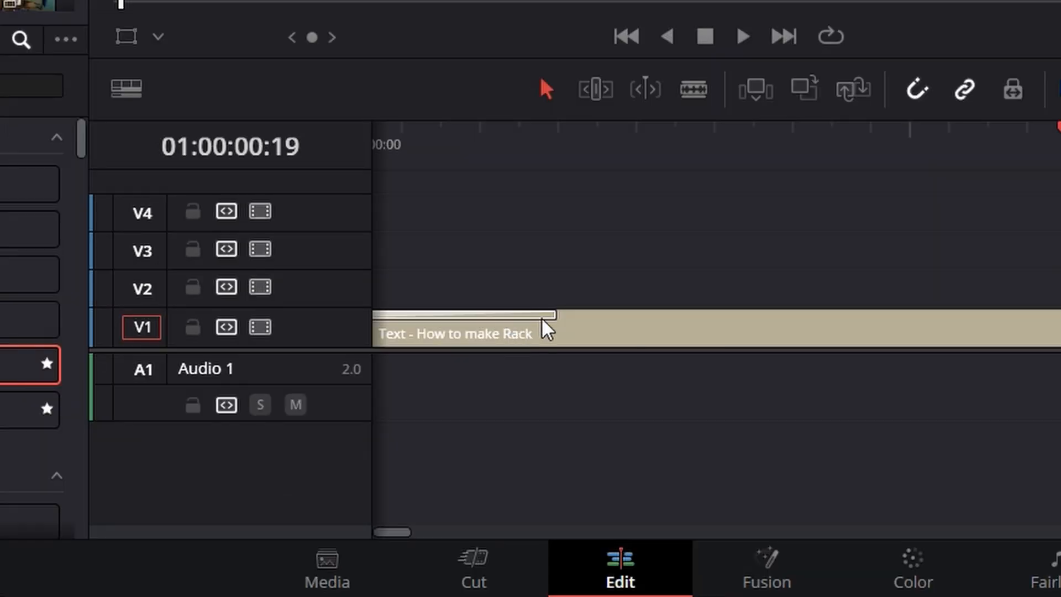
{"action": "left_click_drag", "start_coordinate": [554, 318], "coordinate": [831, 321]}
{"action": "key", "text": "ctrl+minus"}
{"action": "key", "text": "ctrl+minus"}
{"action": "left_click_drag", "start_coordinate": [378, 372], "coordinate": [345, 379]}
{"action": "key", "text": "space"}
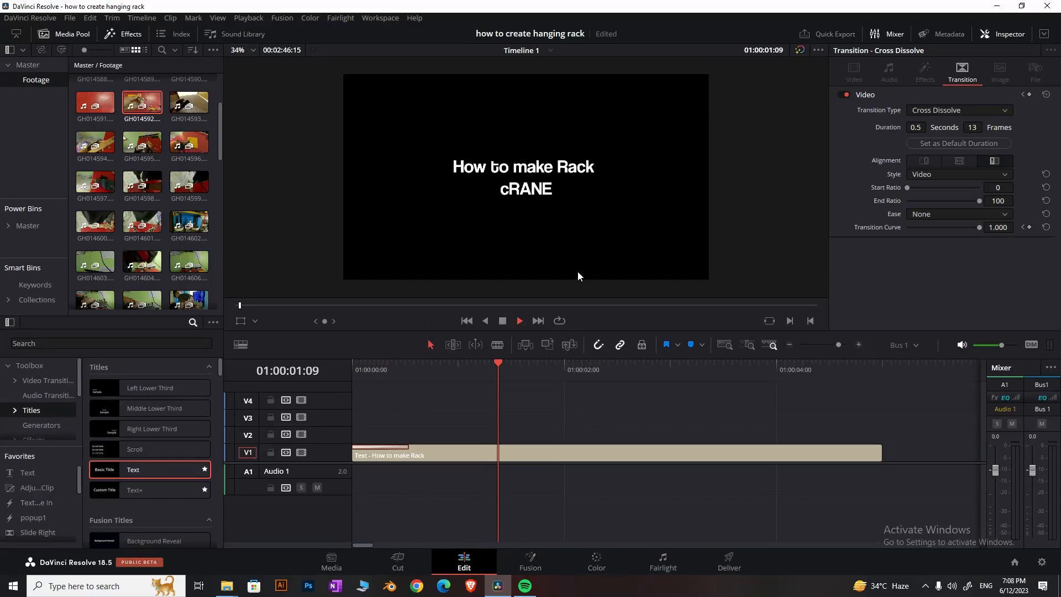
Step: Shorten the title clip to just under two seconds and play it back from its start
{"action": "key", "text": "ctrl+minus"}
{"action": "key", "text": "ctrl+minus"}
{"action": "key", "text": "ctrl+equal"}
{"action": "key", "text": "space"}
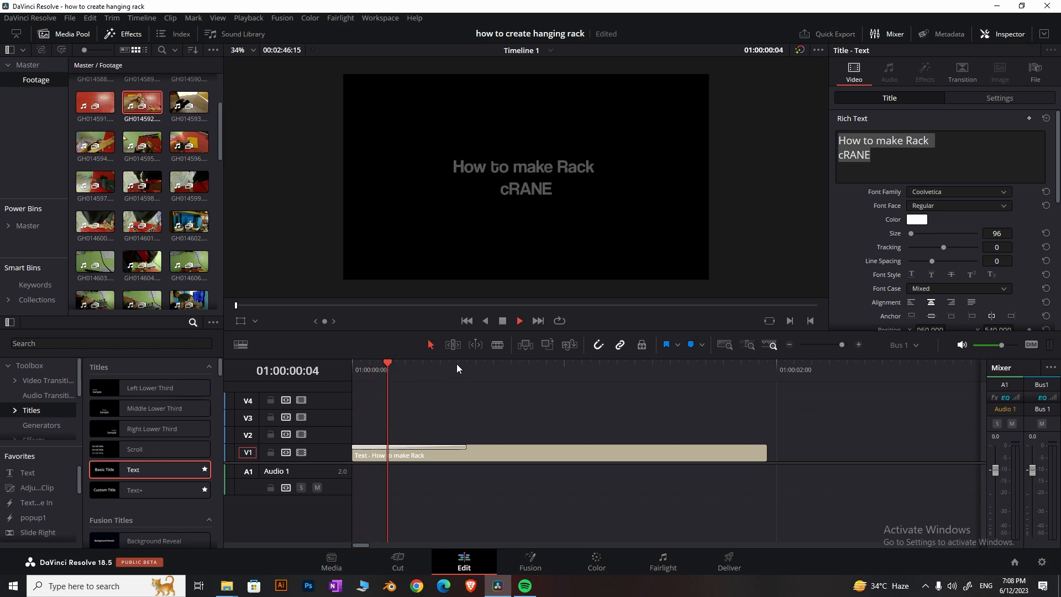
{"action": "key", "text": "space"}
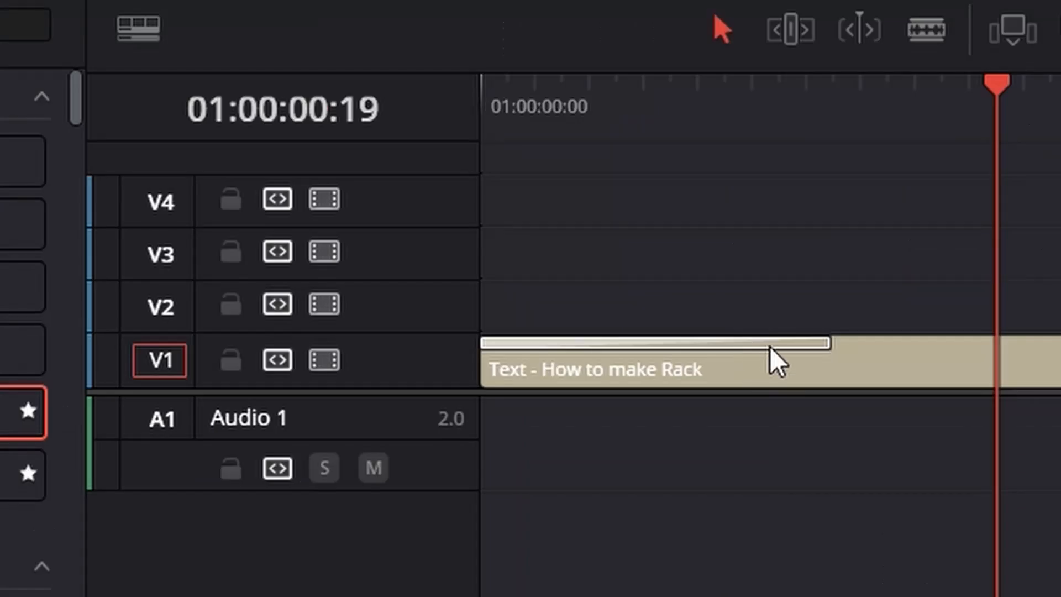
Step: Delete the title's cross dissolve and replace the title text with "How"
{"action": "left_click", "coordinate": [432, 447]}
{"action": "key", "text": "Delete"}
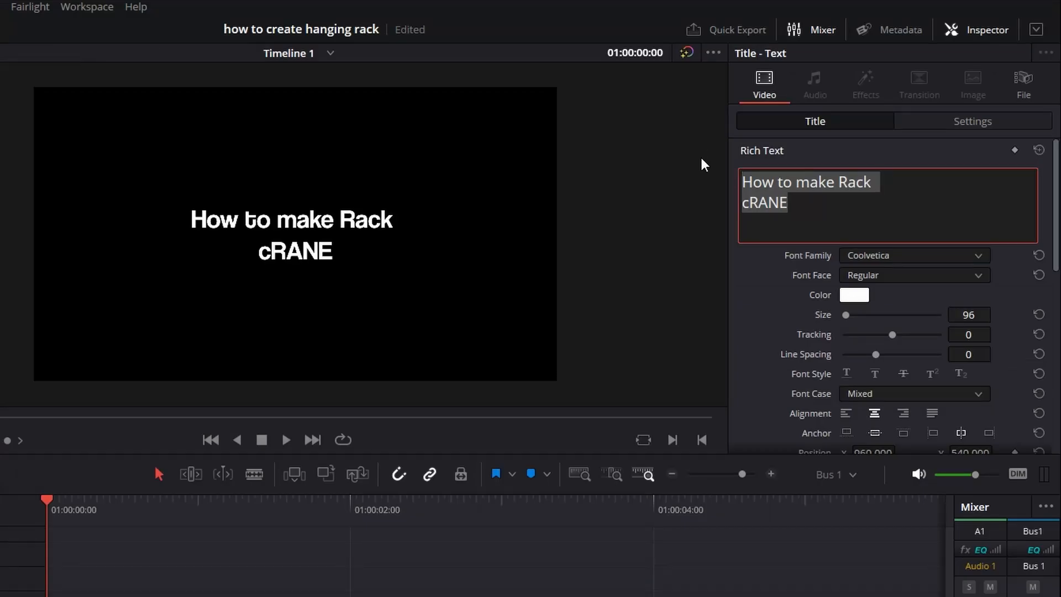
{"action": "key", "text": "BackSpace"}
{"action": "type", "text": "How"}
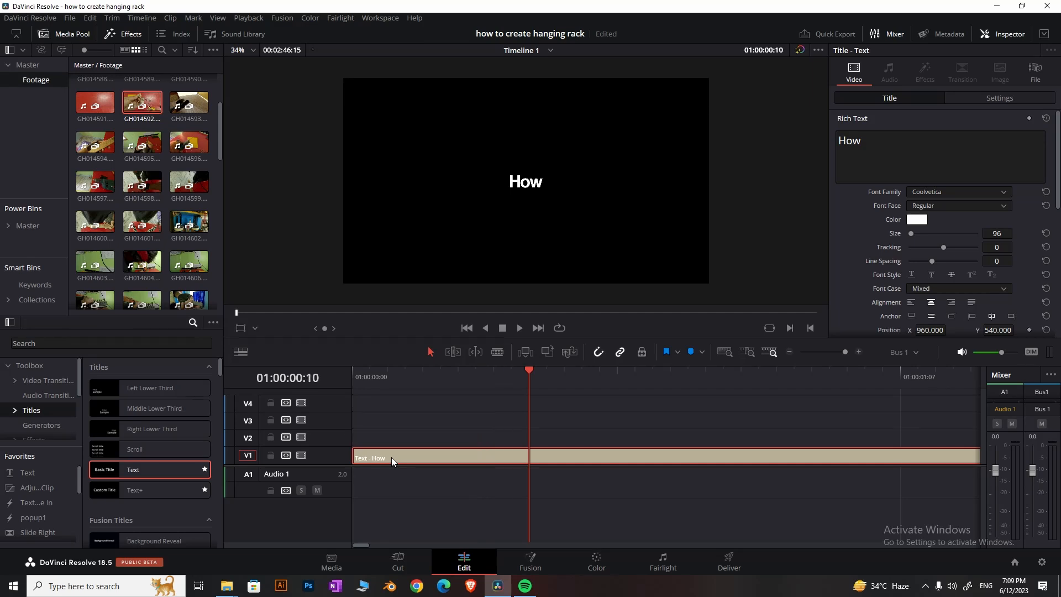
Step: Cut the "How" title at 01:00:00:10 and delete the segment after the cut
{"action": "scroll", "coordinate": [391, 457], "scroll_direction": "down", "scroll_amount": 2}
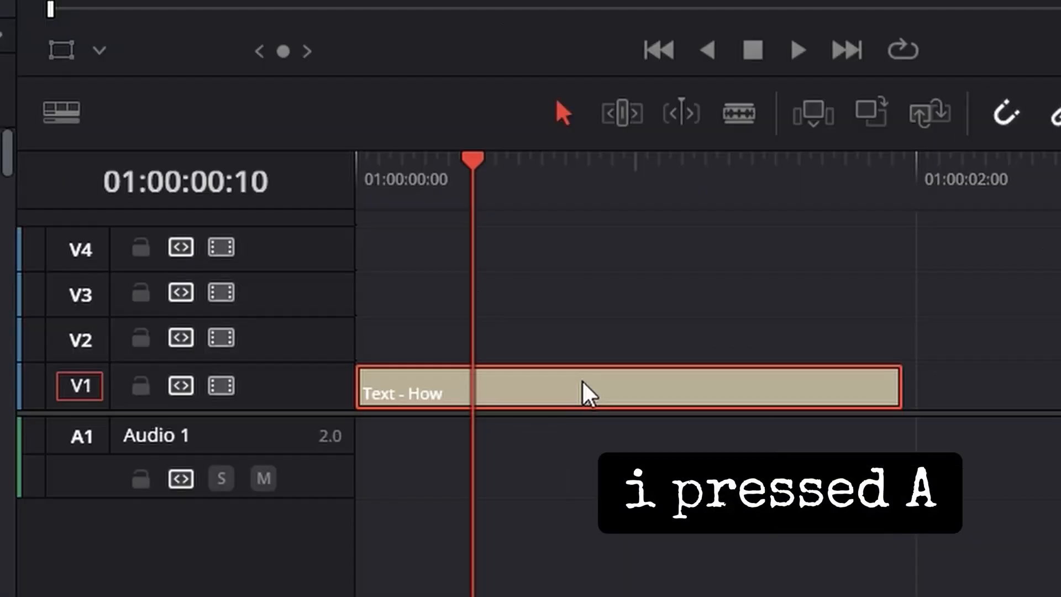
{"action": "key", "text": "a"}
{"action": "left_click", "coordinate": [582, 386]}
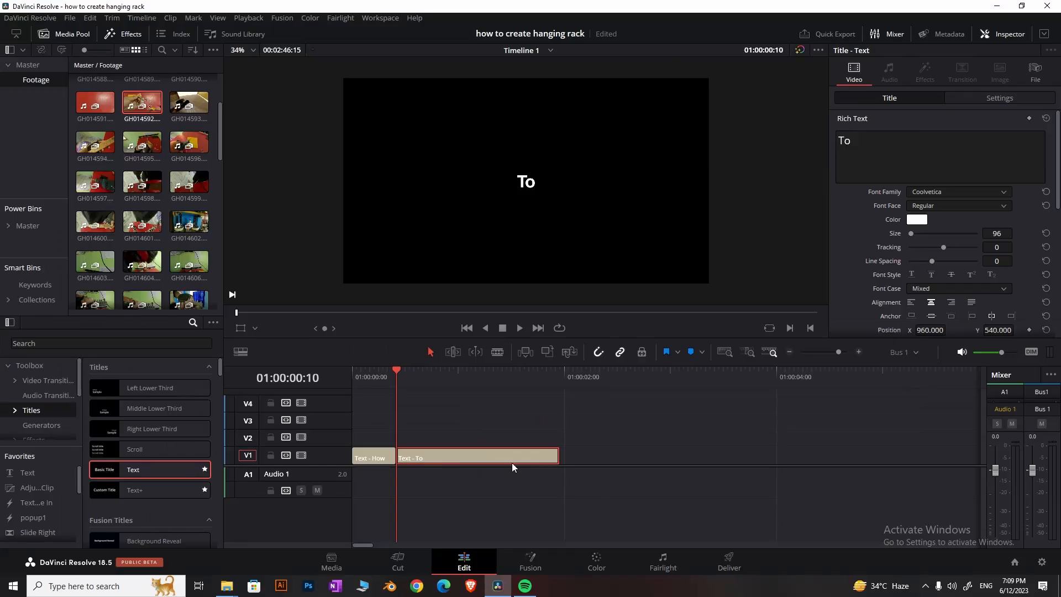
{"action": "key", "text": "Delete"}
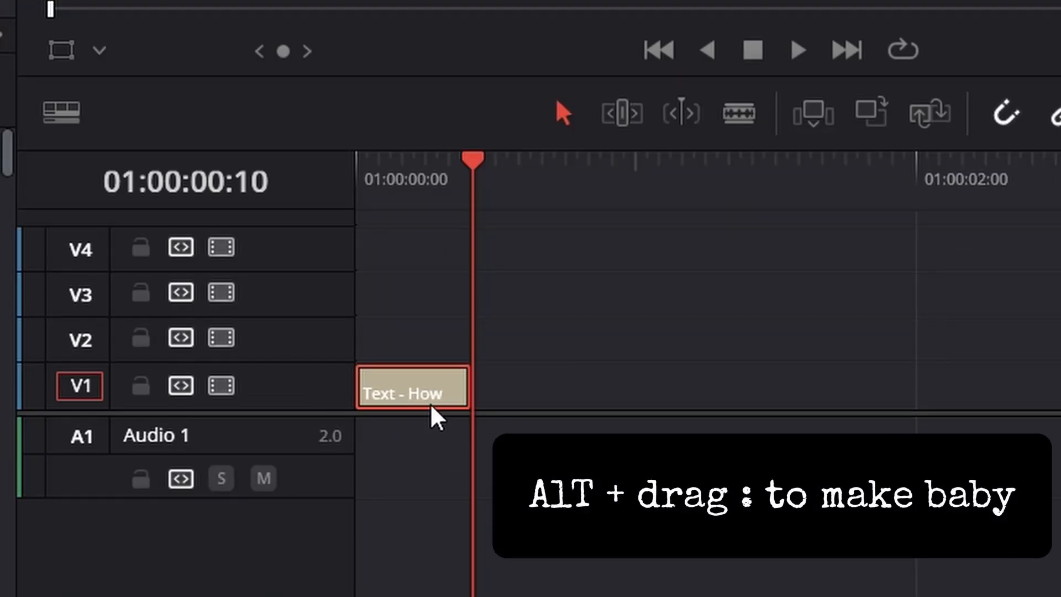
Step: Try duplicating the "How" title on V1, once by copying it alongside and once by pasting it at 01:00:00:10
{"action": "left_click_drag", "start_coordinate": [442, 405], "coordinate": [615, 407], "text": "alt"}
{"action": "key", "text": "Delete"}
{"action": "left_click", "coordinate": [396, 393]}
{"action": "key", "text": "ctrl+c"}
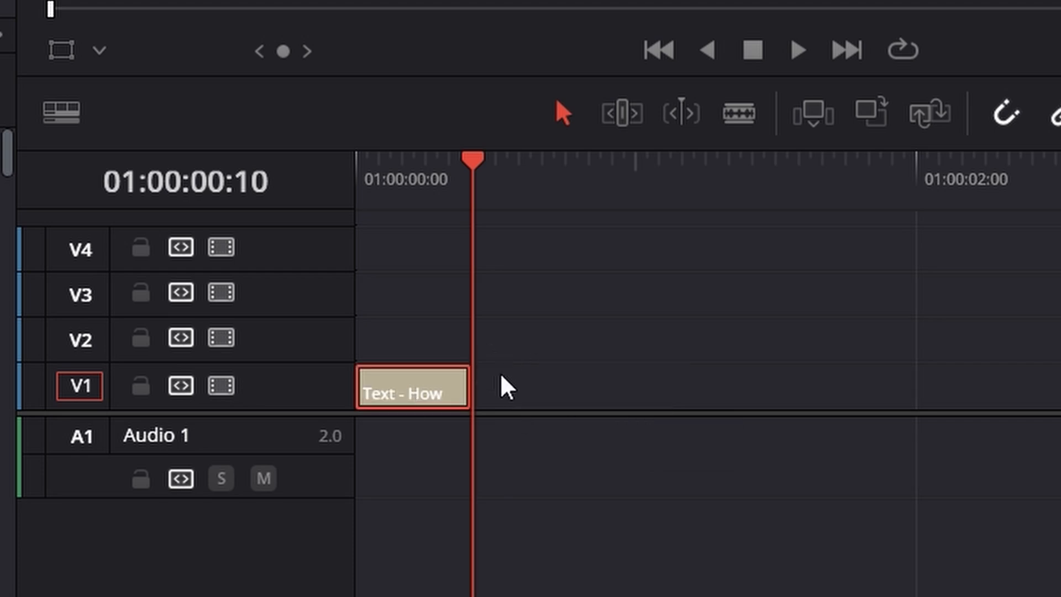
{"action": "left_click", "coordinate": [519, 386]}
{"action": "key", "text": "ctrl+v"}
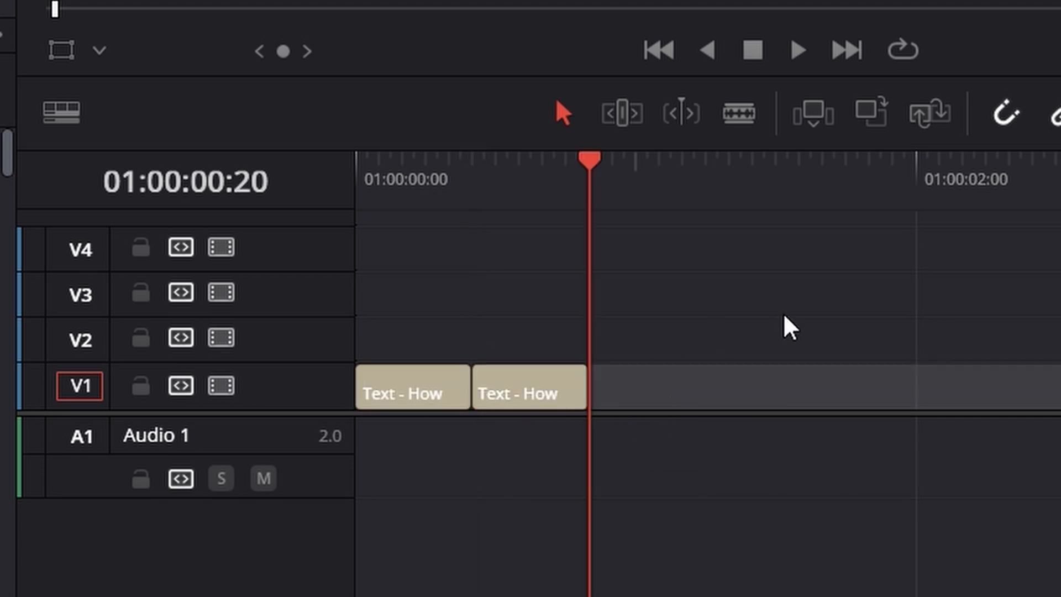
{"action": "key", "text": "ctrl+z"}
Step: Duplicate the "How" title directly after itself on V1 and change the copy's text to "to"
{"action": "left_click_drag", "start_coordinate": [431, 386], "coordinate": [541, 382]}
{"action": "left_click", "coordinate": [530, 403]}
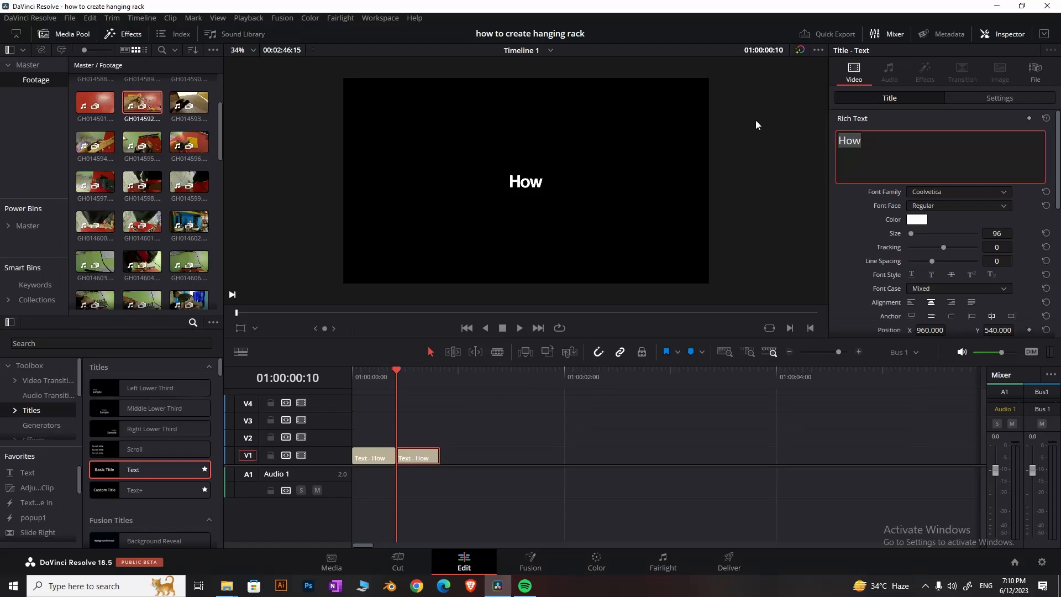
{"action": "type", "text": "to"}
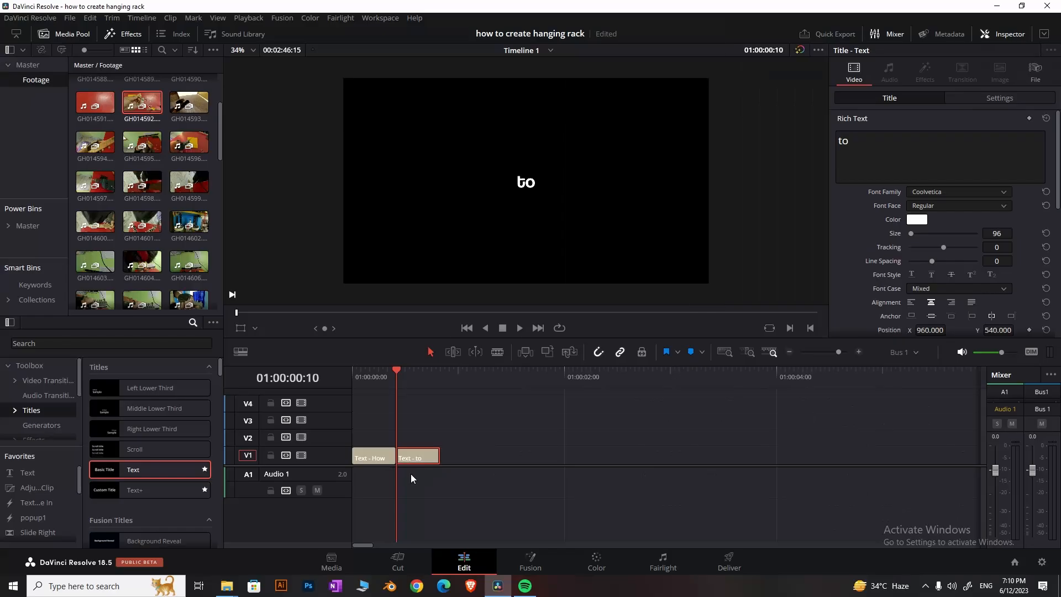
Step: Duplicate the "to" title directly after itself on V1 and change the copy's text to "make"
{"action": "left_click_drag", "start_coordinate": [425, 458], "coordinate": [471, 458]}
{"action": "left_click_drag", "start_coordinate": [398, 376], "coordinate": [441, 377]}
{"action": "left_click_drag", "start_coordinate": [854, 142], "coordinate": [760, 119]}
{"action": "type", "text": "make"}
Step: Duplicate the "make" title directly after itself on V1 and change the copy's text to "wood"
{"action": "left_click", "coordinate": [482, 443]}
{"action": "left_click_drag", "start_coordinate": [481, 455], "coordinate": [525, 456]}
{"action": "type", "text": "woof"}
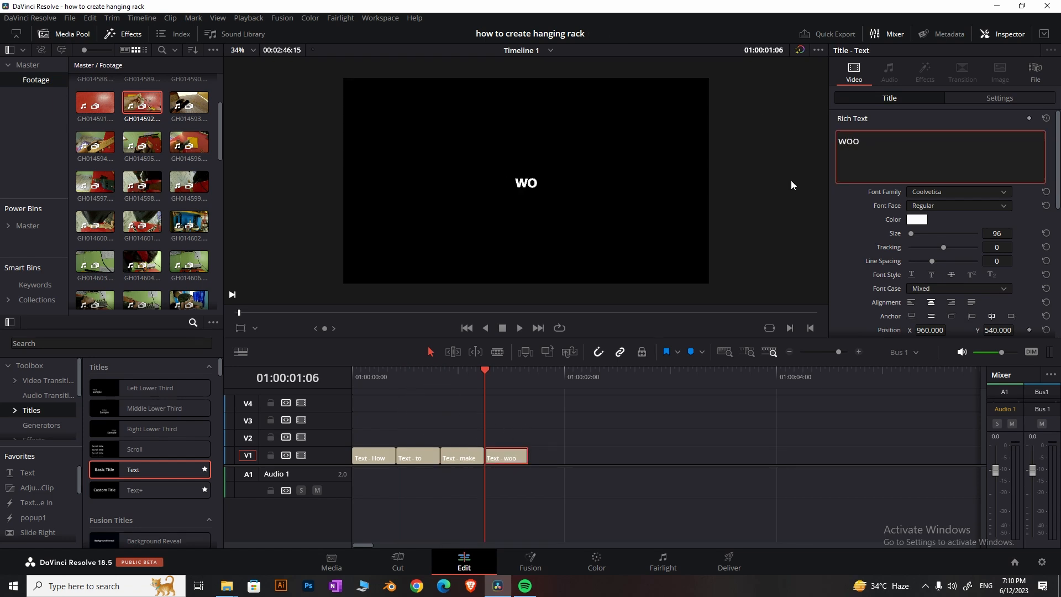
{"action": "key", "text": "BackSpace"}
{"action": "type", "text": "d"}
Step: Keyframe the vertical position of the "wood" title so that it moves up to Y 84
{"action": "left_click", "coordinate": [654, 474]}
{"action": "scroll", "coordinate": [653, 474], "scroll_direction": "up", "scroll_amount": 4}
{"action": "left_click", "coordinate": [797, 412]}
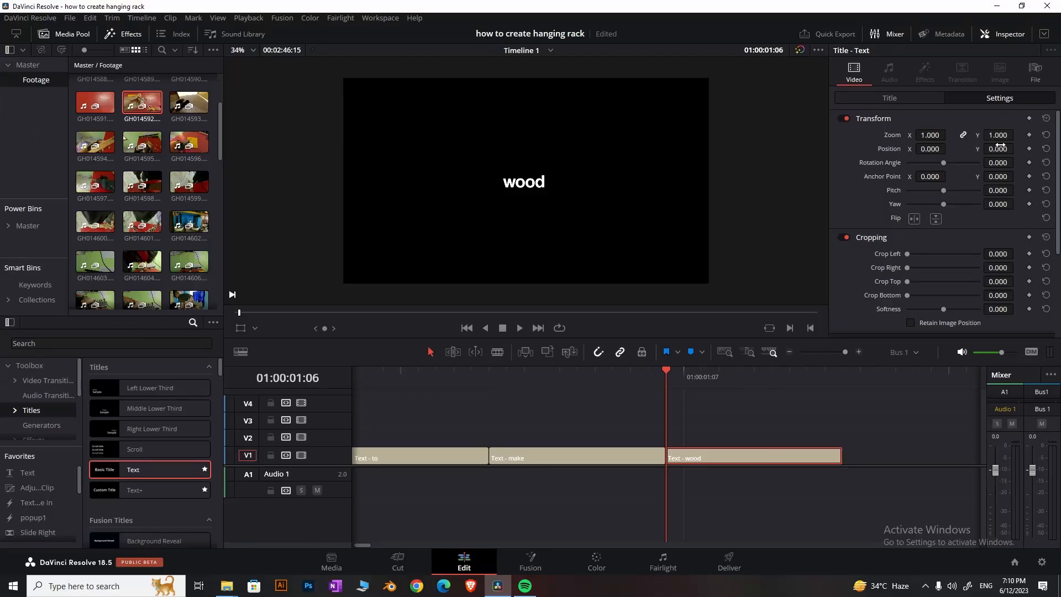
{"action": "left_click_drag", "start_coordinate": [997, 149], "coordinate": [1043, 149]}
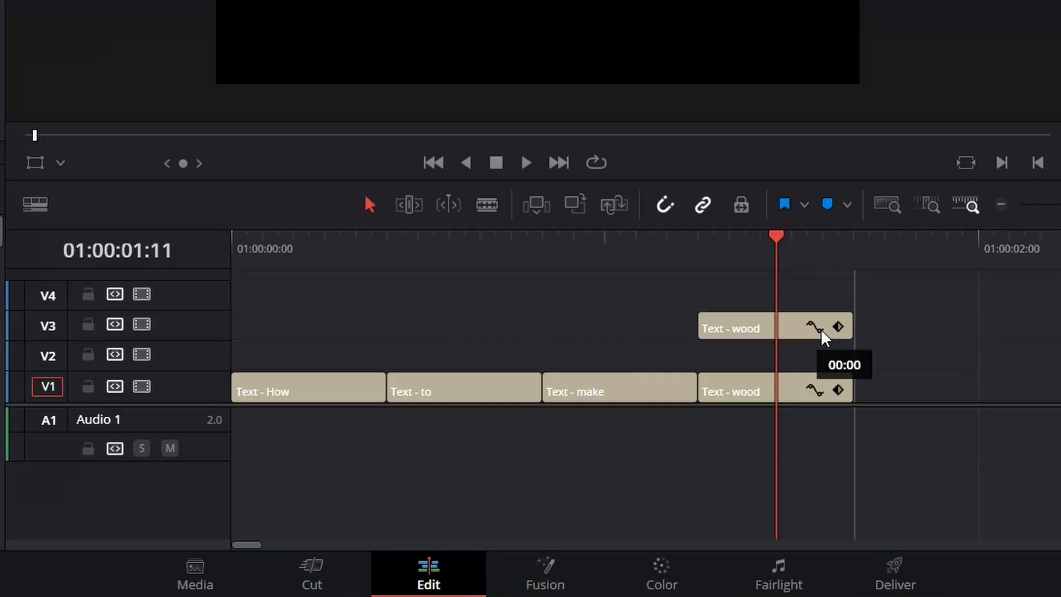
Step: Duplicate the "wood" title onto V2 above the original and remove the part of the copy before 01:00:01:11
{"action": "left_click_drag", "start_coordinate": [686, 424], "coordinate": [720, 441]}
{"action": "left_click", "coordinate": [880, 358]}
{"action": "key", "text": "Delete"}
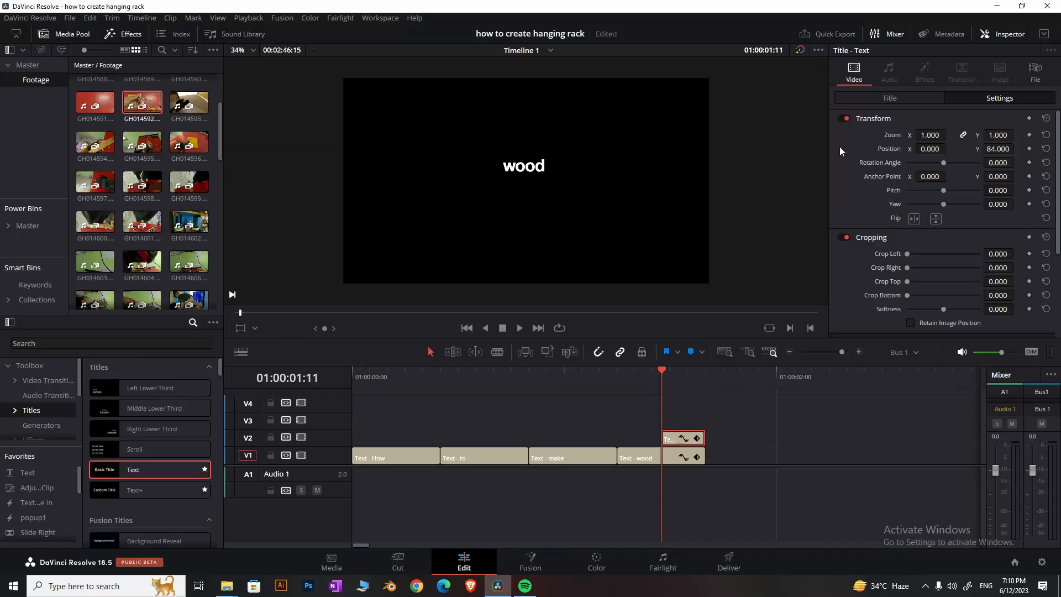
Step: Change the text of the title copy on V2 to "Rack" and set its Y position to -73
{"action": "left_click", "coordinate": [882, 99]}
{"action": "left_click_drag", "start_coordinate": [862, 248], "coordinate": [614, 158]}
{"action": "type", "text": "Rack"}
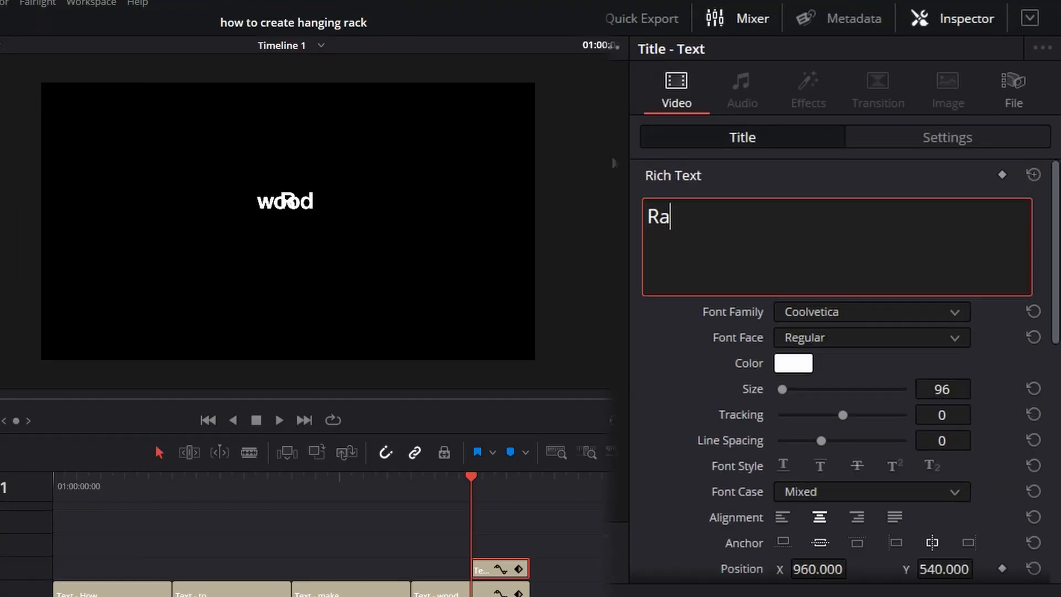
{"action": "left_click", "coordinate": [917, 137]}
{"action": "left_click_drag", "start_coordinate": [944, 231], "coordinate": [906, 232]}
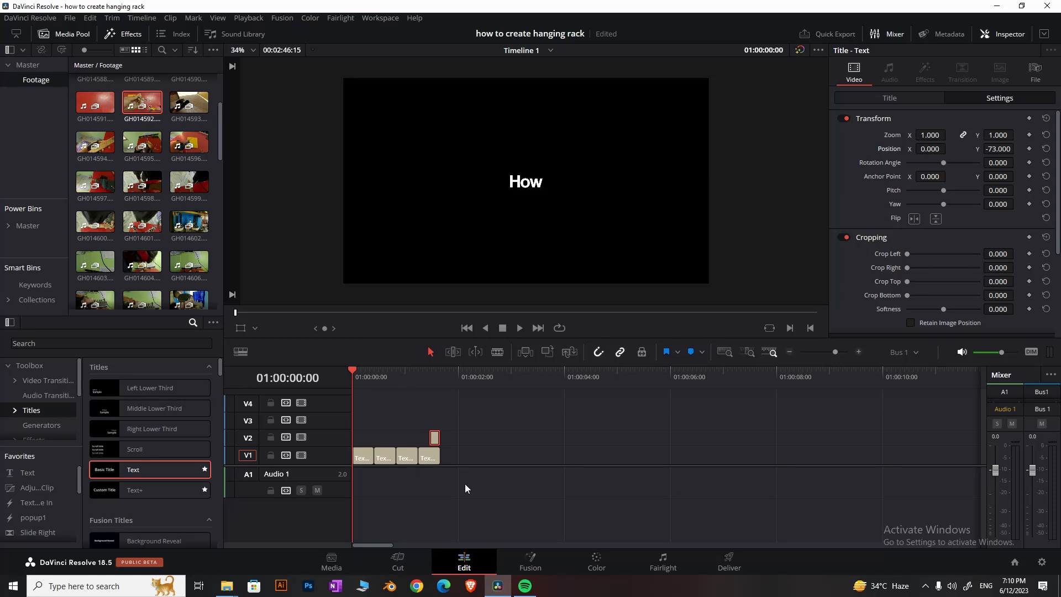
Step: Play the title sequence from the start and extend the end of the "wood" clip on V1 beyond the V2 title
{"action": "key", "text": "space"}
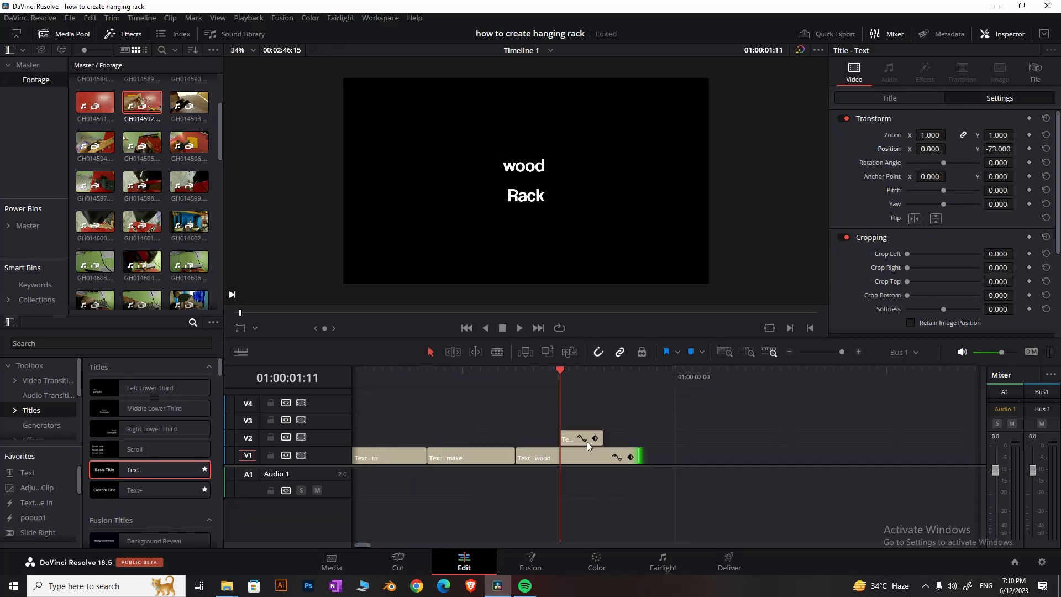
{"action": "left_click", "coordinate": [586, 403]}
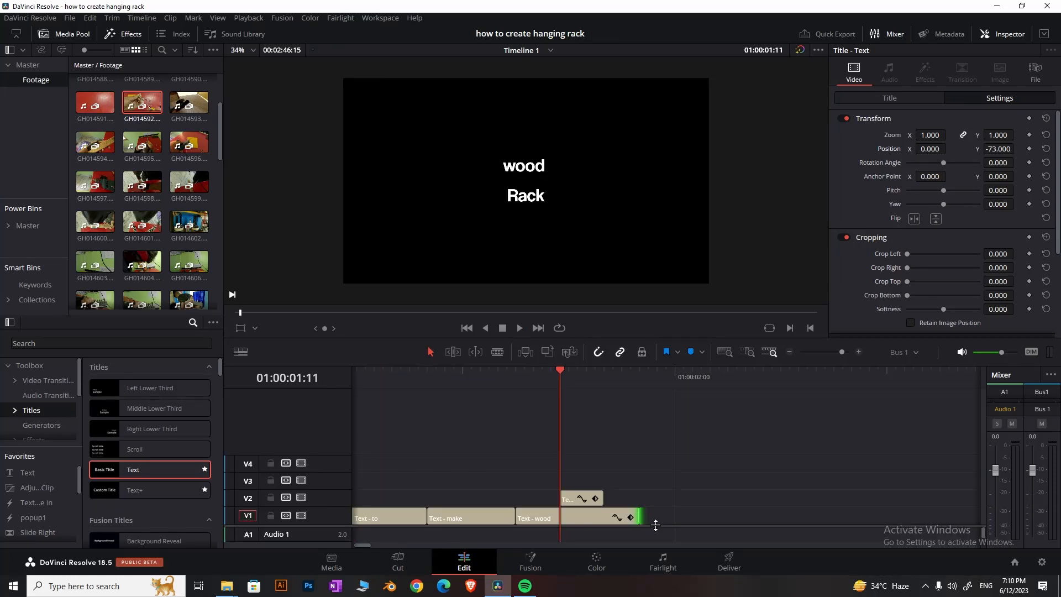
{"action": "left_click_drag", "start_coordinate": [655, 525], "coordinate": [626, 418]}
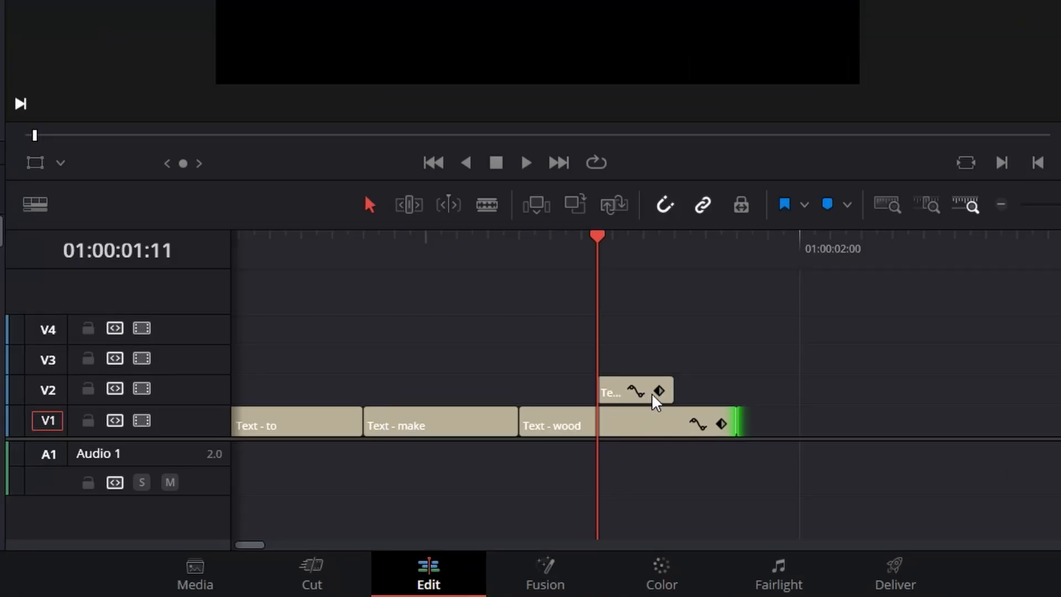
{"action": "left_click", "coordinate": [636, 392]}
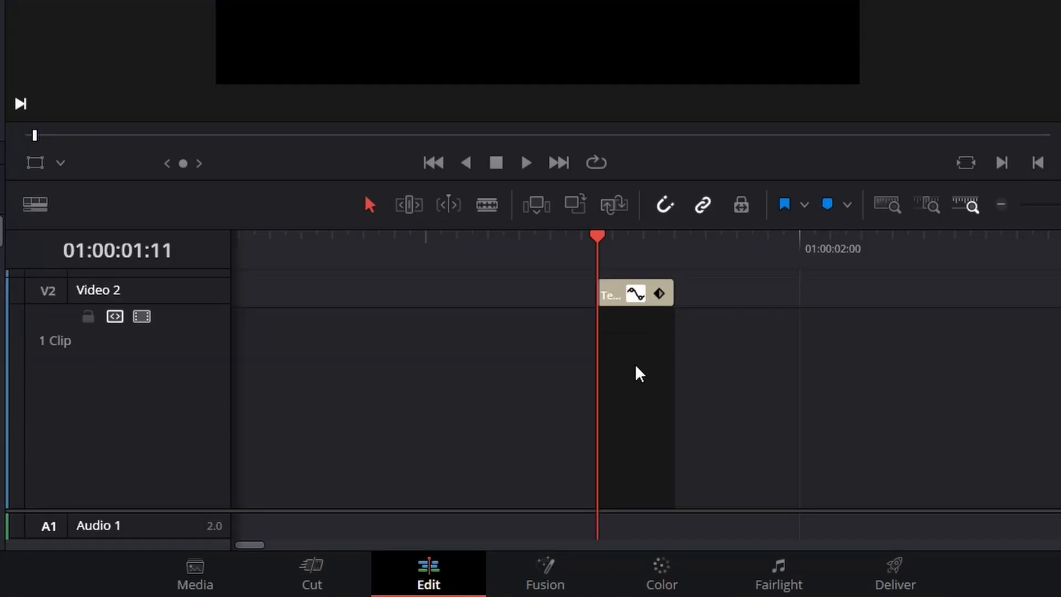
{"action": "scroll", "coordinate": [633, 373], "scroll_direction": "down", "scroll_amount": 2}
{"action": "scroll", "coordinate": [636, 394], "scroll_direction": "up", "scroll_amount": 4}
{"action": "left_click", "coordinate": [636, 335]}
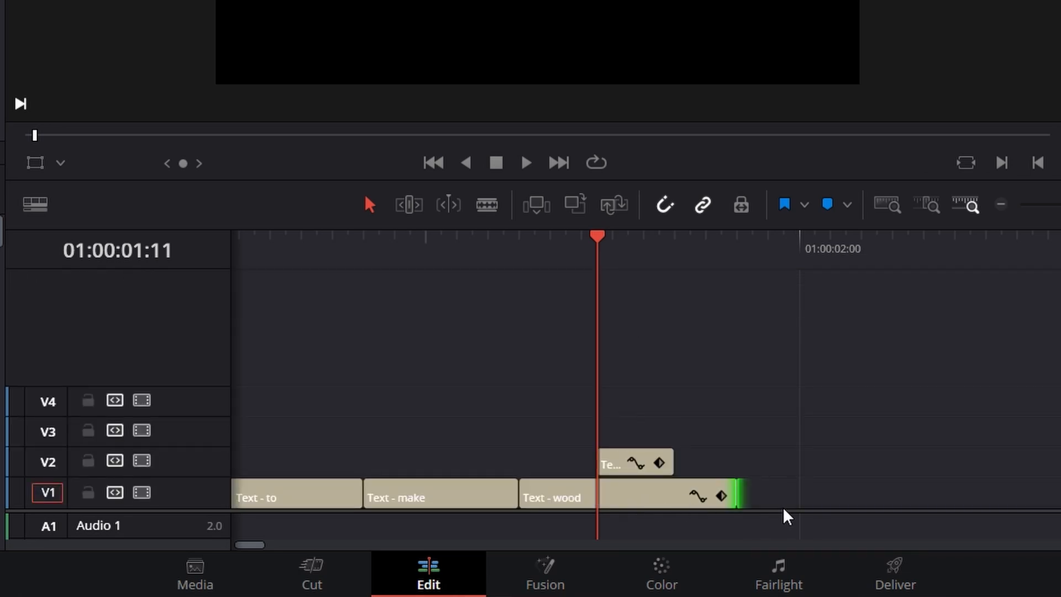
Step: Start the "Rack" title on V2 at 01:00:01:15, end both it and the "wood" title at 01:00:02:00, and play the sequence
{"action": "left_click_drag", "start_coordinate": [785, 509], "coordinate": [762, 423]}
{"action": "left_click_drag", "start_coordinate": [669, 377], "coordinate": [735, 377]}
{"action": "left_click_drag", "start_coordinate": [583, 265], "coordinate": [698, 381]}
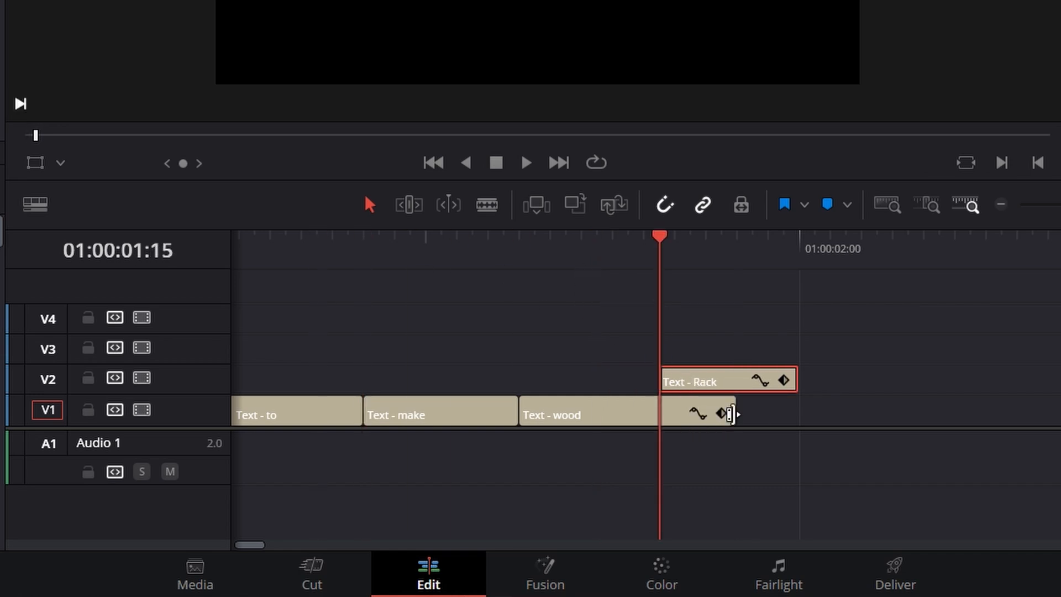
{"action": "left_click_drag", "start_coordinate": [731, 414], "coordinate": [796, 414]}
{"action": "left_click_drag", "start_coordinate": [663, 260], "coordinate": [227, 255]}
{"action": "key", "text": "space"}
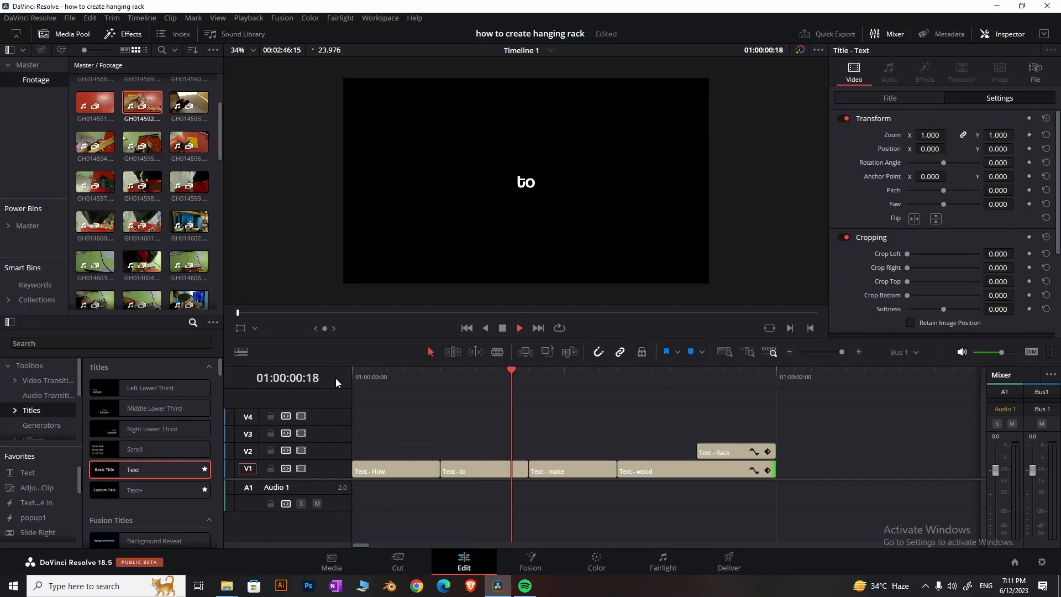
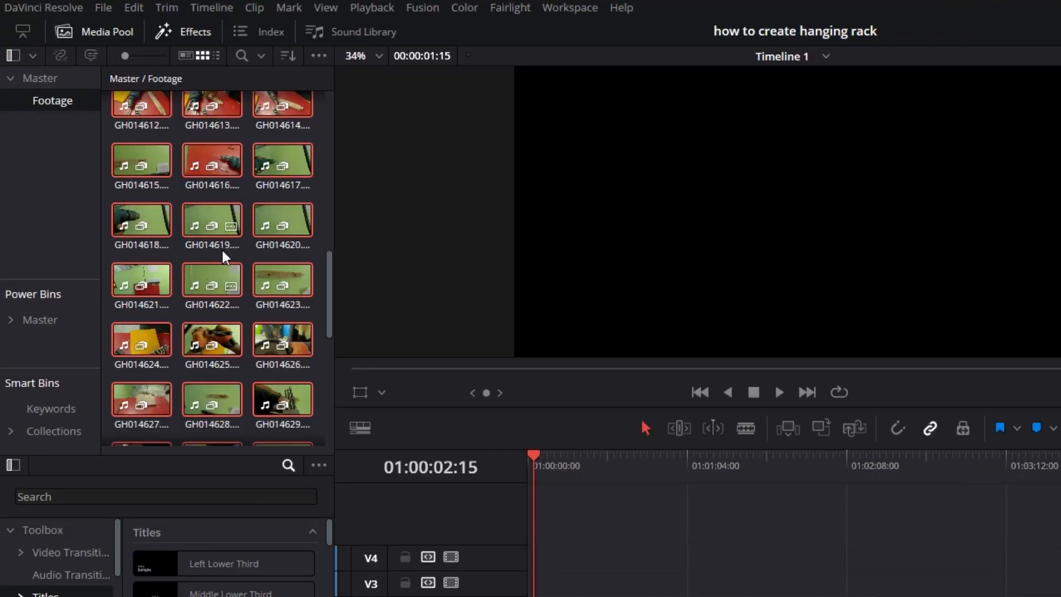
Step: Move all the footage clips on the timeline so that they start directly after the opening titles
{"action": "scroll", "coordinate": [223, 244], "scroll_direction": "up", "scroll_amount": 10}
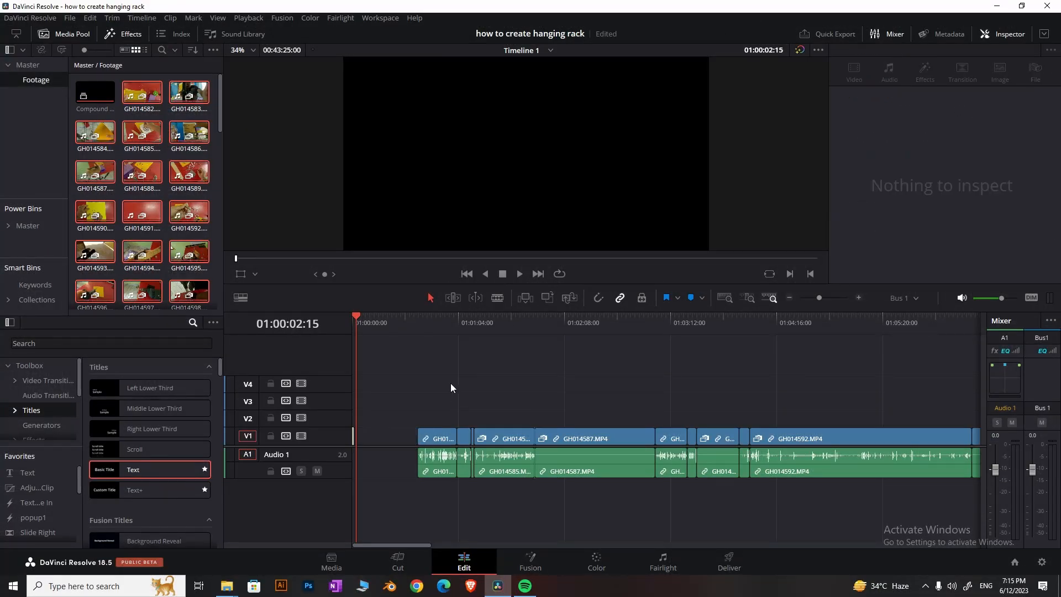
{"action": "scroll", "coordinate": [451, 384], "scroll_direction": "down", "scroll_amount": 10}
{"action": "left_click_drag", "start_coordinate": [416, 181], "coordinate": [847, 255]}
{"action": "scroll", "coordinate": [835, 257], "scroll_direction": "up", "scroll_amount": 8}
{"action": "left_click_drag", "start_coordinate": [867, 180], "coordinate": [796, 213]}
{"action": "left_click_drag", "start_coordinate": [416, 362], "coordinate": [383, 376]}
{"action": "scroll", "coordinate": [398, 345], "scroll_direction": "down", "scroll_amount": 8}
{"action": "left_click_drag", "start_coordinate": [586, 322], "coordinate": [384, 347]}
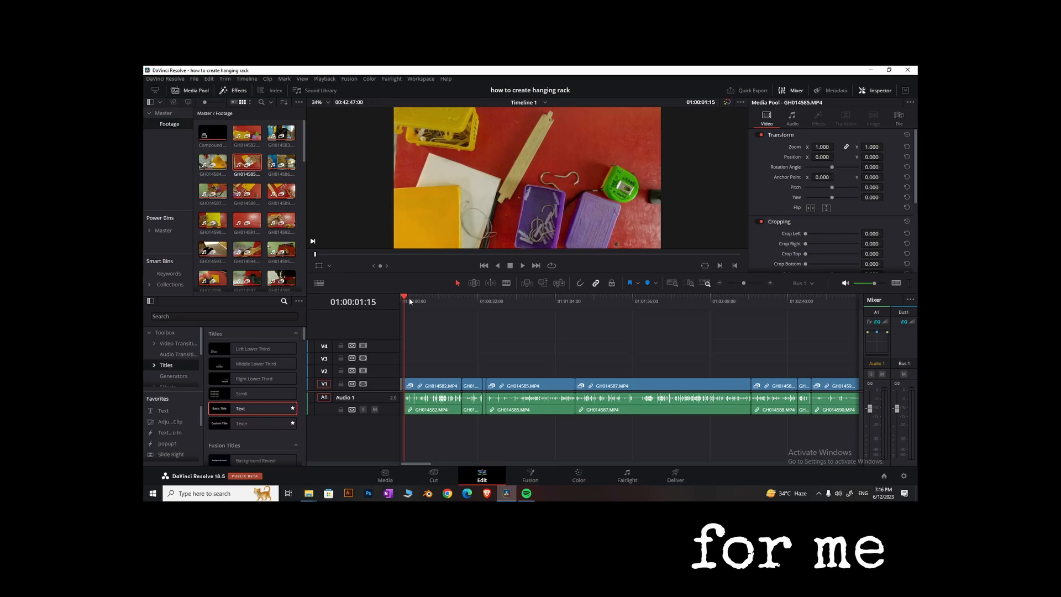
Step: Scrub through the first footage clips on the timeline to find the parts worth keeping
{"action": "left_click_drag", "start_coordinate": [409, 302], "coordinate": [499, 302]}
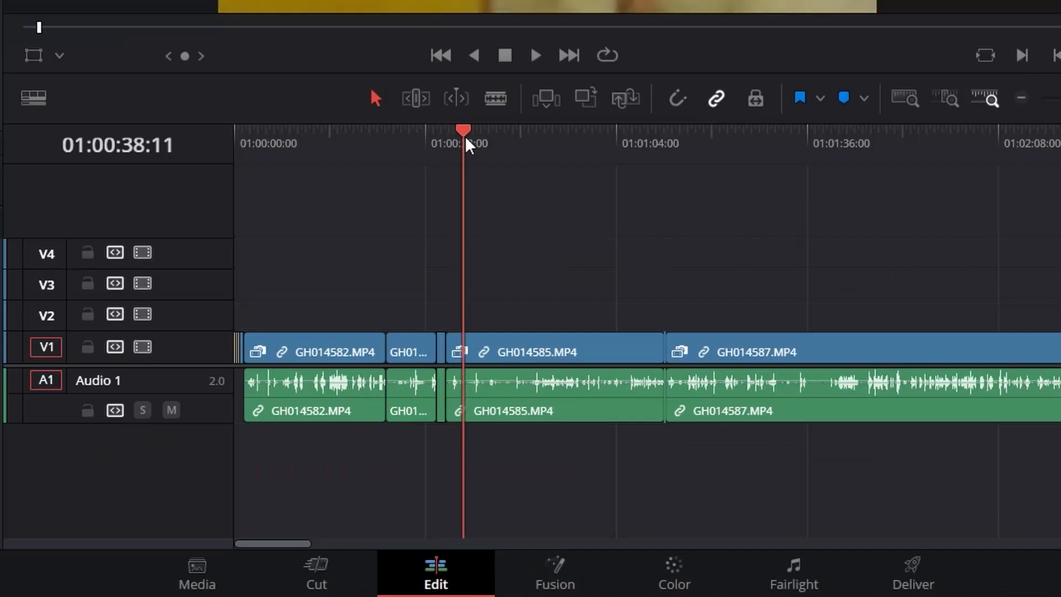
{"action": "left_click_drag", "start_coordinate": [465, 139], "coordinate": [417, 135]}
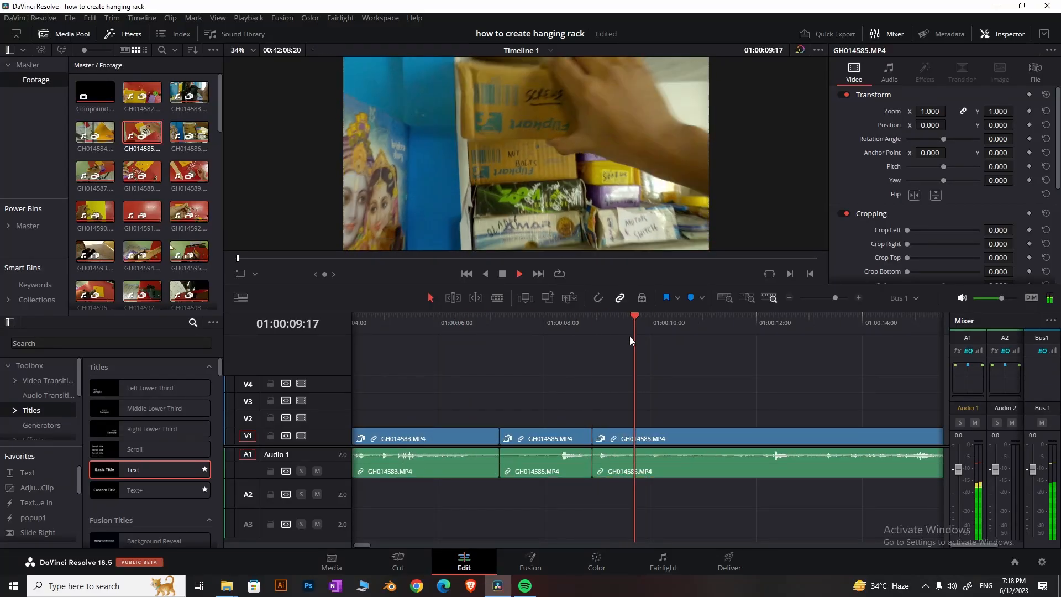
{"action": "key", "text": "ctrl+minus"}
{"action": "left_click", "coordinate": [766, 332]}
{"action": "key", "text": "ctrl+minus"}
{"action": "left_click", "coordinate": [715, 333]}
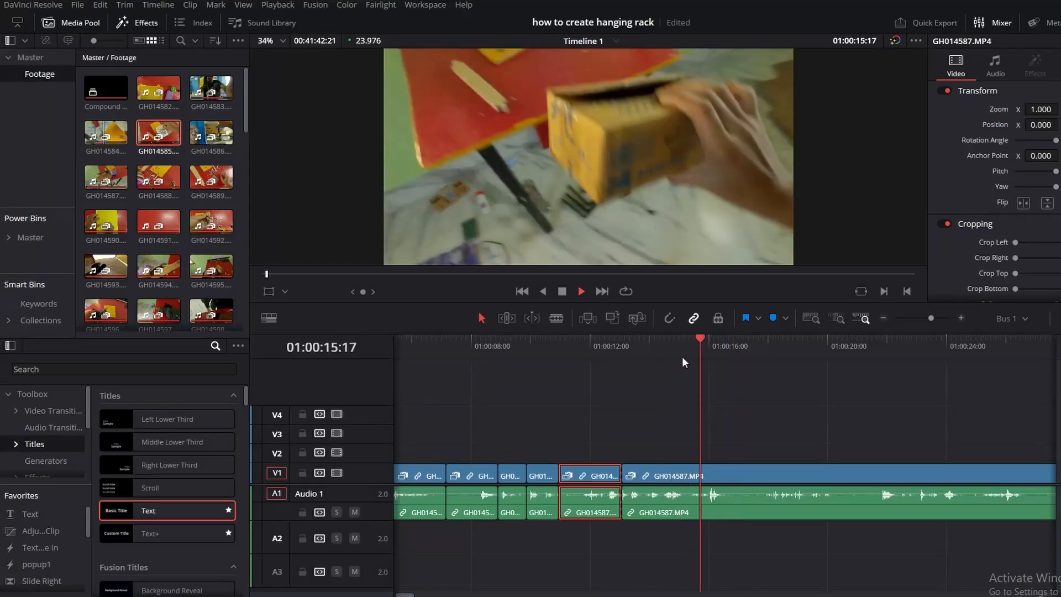
Step: Undo the last edit and ripple-trim the start of the long GH014587.MP4 clip to the playhead
{"action": "left_click", "coordinate": [694, 344]}
{"action": "key", "text": "ctrl+z"}
{"action": "left_click_drag", "start_coordinate": [672, 343], "coordinate": [625, 342]}
{"action": "left_click_drag", "start_coordinate": [662, 378], "coordinate": [668, 512]}
{"action": "key", "text": "ctrl+shift+["}
{"action": "key", "text": "space"}
Step: Split the GH014587.MP4 clip at the playhead and play back around the cut
{"action": "key", "text": "ctrl+b"}
{"action": "scroll", "coordinate": [688, 396], "scroll_direction": "down", "scroll_amount": 1}
{"action": "scroll", "coordinate": [688, 397], "scroll_direction": "up", "scroll_amount": 2}
{"action": "left_click_drag", "start_coordinate": [695, 351], "coordinate": [694, 365]}
{"action": "left_click_drag", "start_coordinate": [619, 341], "coordinate": [589, 347]}
{"action": "left_click", "coordinate": [622, 471]}
{"action": "key", "text": "space"}
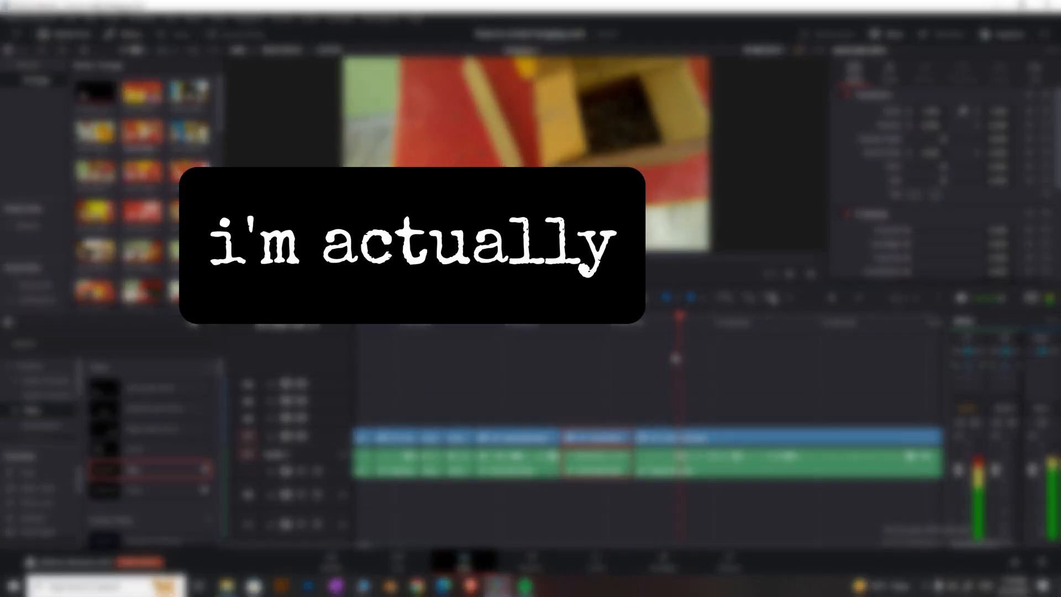
{"action": "left_click_drag", "start_coordinate": [675, 358], "coordinate": [649, 338]}
{"action": "left_click", "coordinate": [676, 335]}
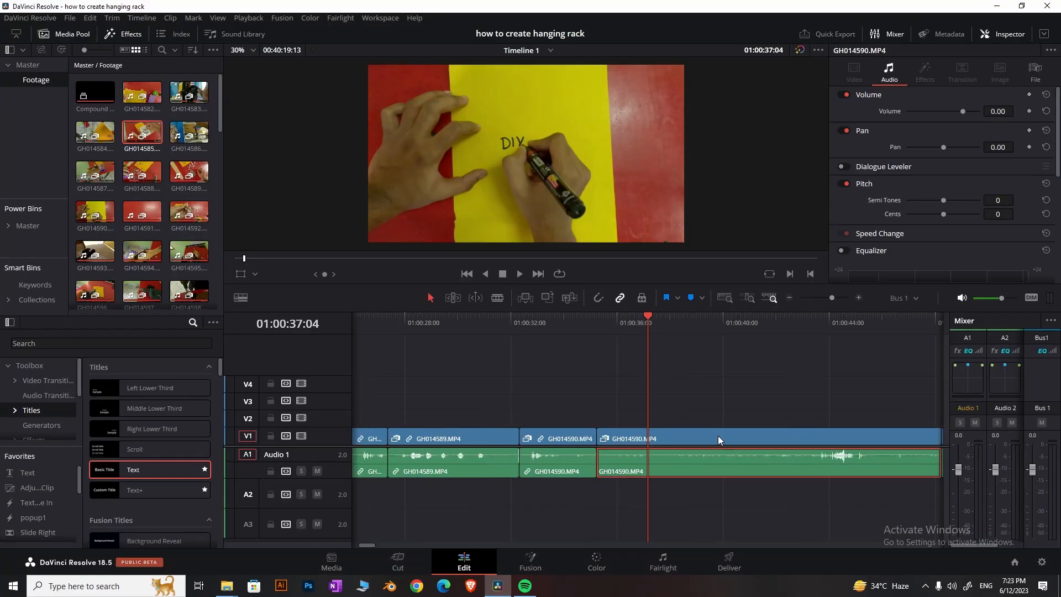
{"action": "left_click", "coordinate": [717, 436]}
{"action": "key", "text": "ctrl+b"}
{"action": "key", "text": "ctrl+z"}
Step: Split the GH014590.MP4 clip at 01:00:37:04 and play the cut back
{"action": "right_click", "coordinate": [702, 438]}
{"action": "left_click", "coordinate": [687, 437]}
{"action": "key", "text": "ctrl+b"}
{"action": "scroll", "coordinate": [696, 433], "scroll_direction": "down", "scroll_amount": 2}
{"action": "key", "text": "space"}
{"action": "key", "text": "space"}
Step: Return the playhead to the start of the shortened GH014590.MP4 piece and turn on timeline snapping
{"action": "scroll", "coordinate": [707, 429], "scroll_direction": "up", "scroll_amount": 2}
{"action": "left_click_drag", "start_coordinate": [648, 323], "coordinate": [601, 354]}
{"action": "key", "text": "n"}
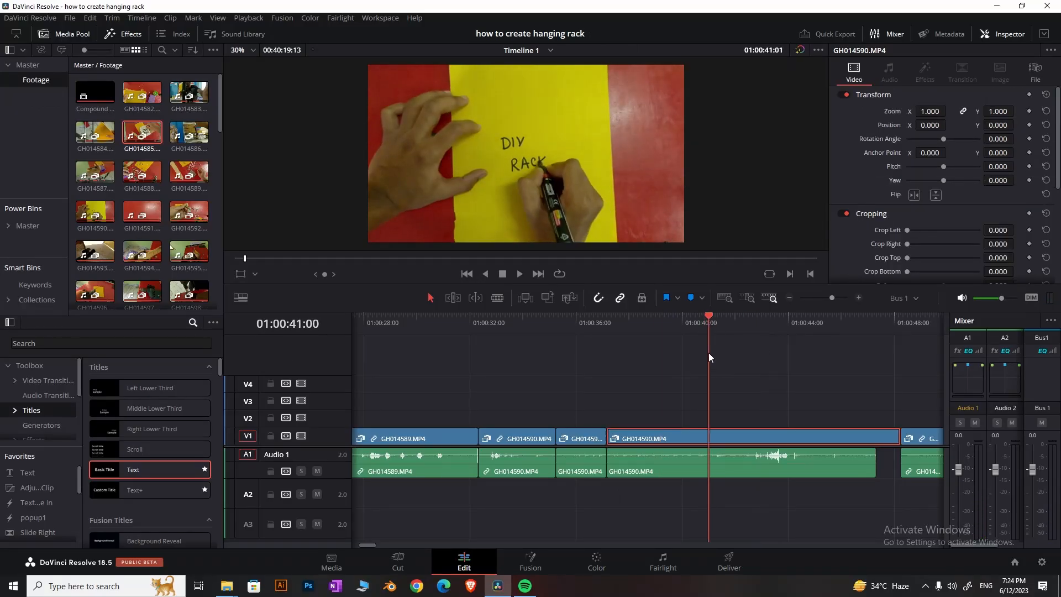
{"action": "left_click_drag", "start_coordinate": [728, 438], "coordinate": [622, 439]}
{"action": "key", "text": "space"}
{"action": "key", "text": "ctrl+z"}
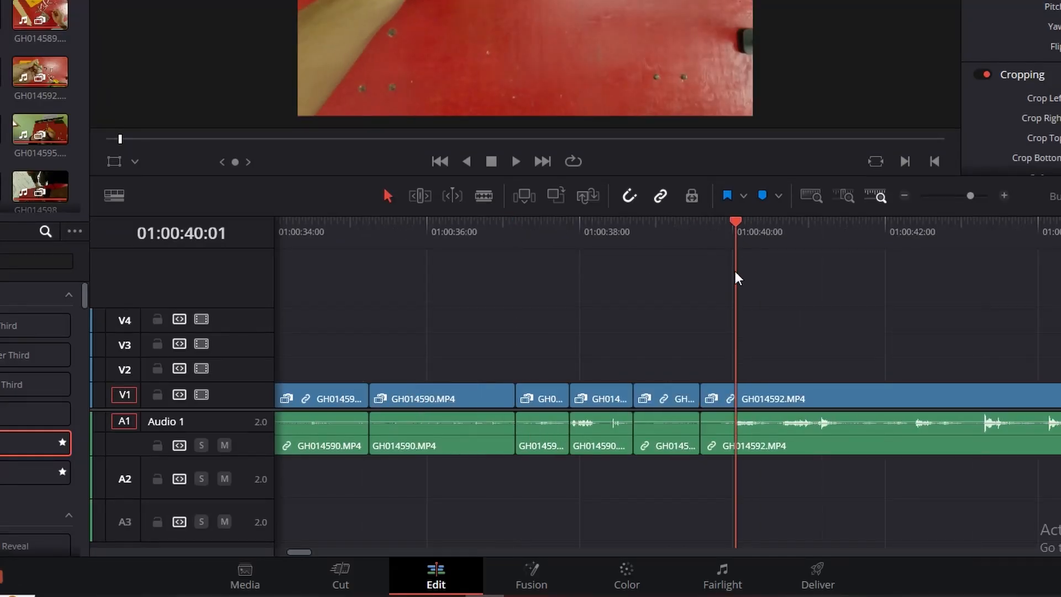
{"action": "left_click_drag", "start_coordinate": [670, 347], "coordinate": [701, 337]}
{"action": "left_click_drag", "start_coordinate": [781, 260], "coordinate": [817, 249]}
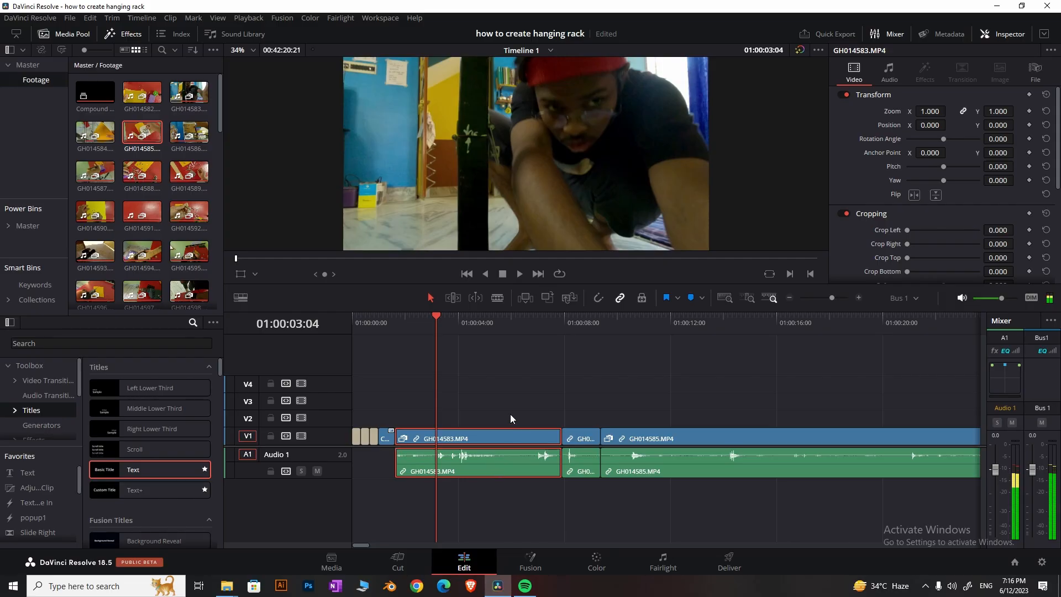
Step: Try to delete the part of the GH014583.MP4 clip after 01:00:03:04 and play the timeline from there
{"action": "left_click_drag", "start_coordinate": [466, 407], "coordinate": [485, 498]}
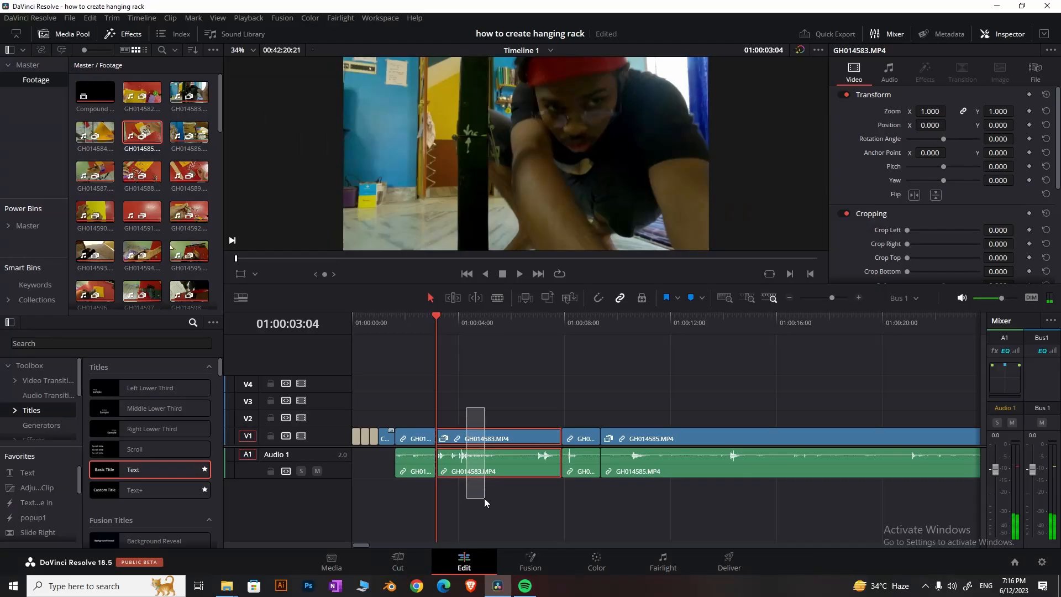
{"action": "key", "text": "Delete"}
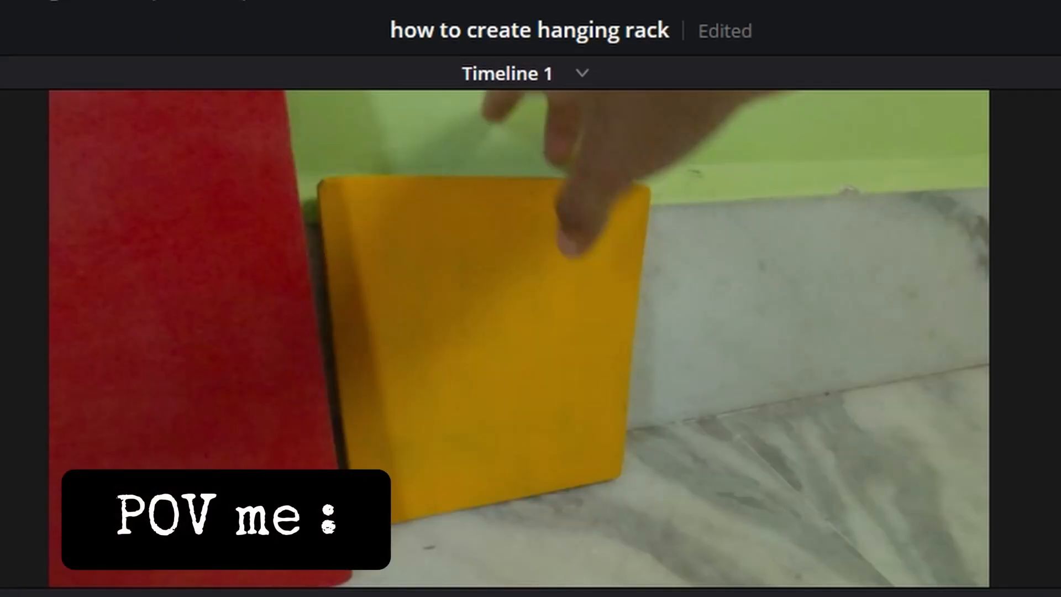
{"action": "key", "text": "space"}
{"action": "left_click", "coordinate": [453, 438]}
{"action": "key", "text": "space"}
{"action": "scroll", "coordinate": [460, 440], "scroll_direction": "up", "scroll_amount": 2}
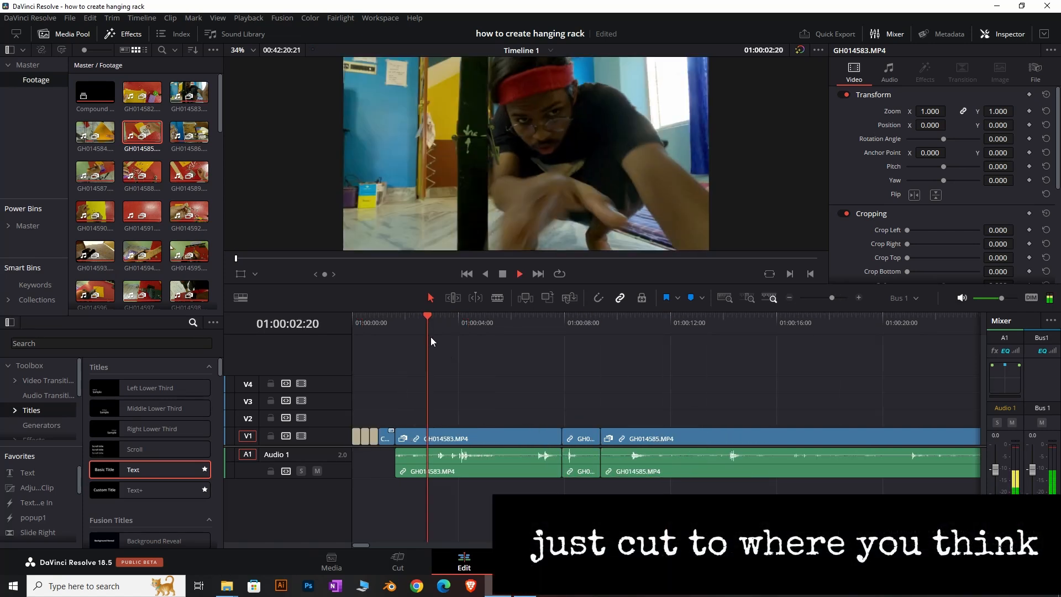
Step: Delete the last piece of the GH014583.MP4 clip, close the gap before GH014585.MP4, and play the cut back
{"action": "left_click_drag", "start_coordinate": [430, 336], "coordinate": [436, 335]}
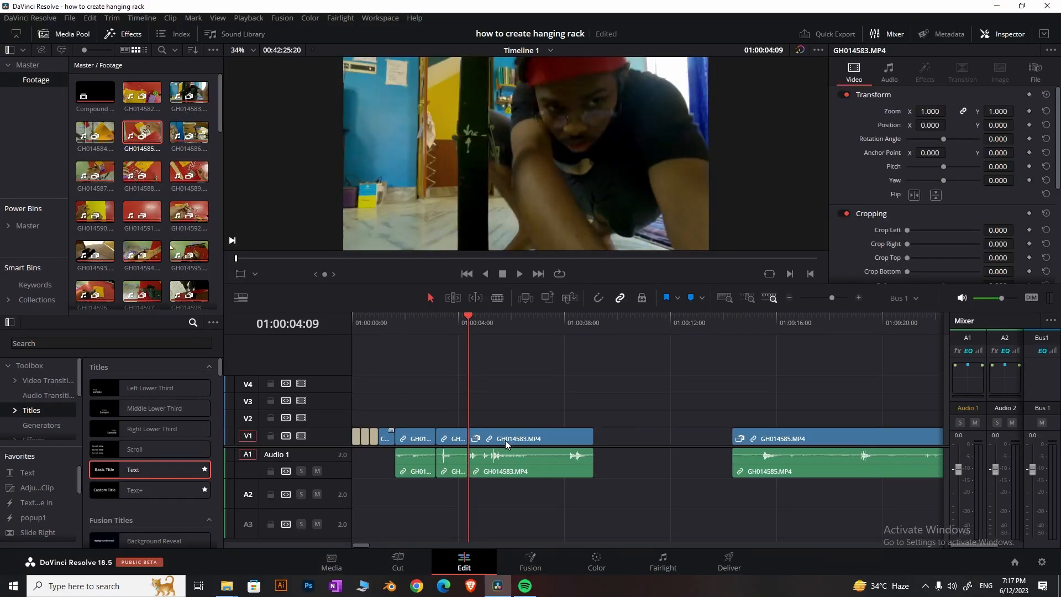
{"action": "left_click", "coordinate": [505, 440]}
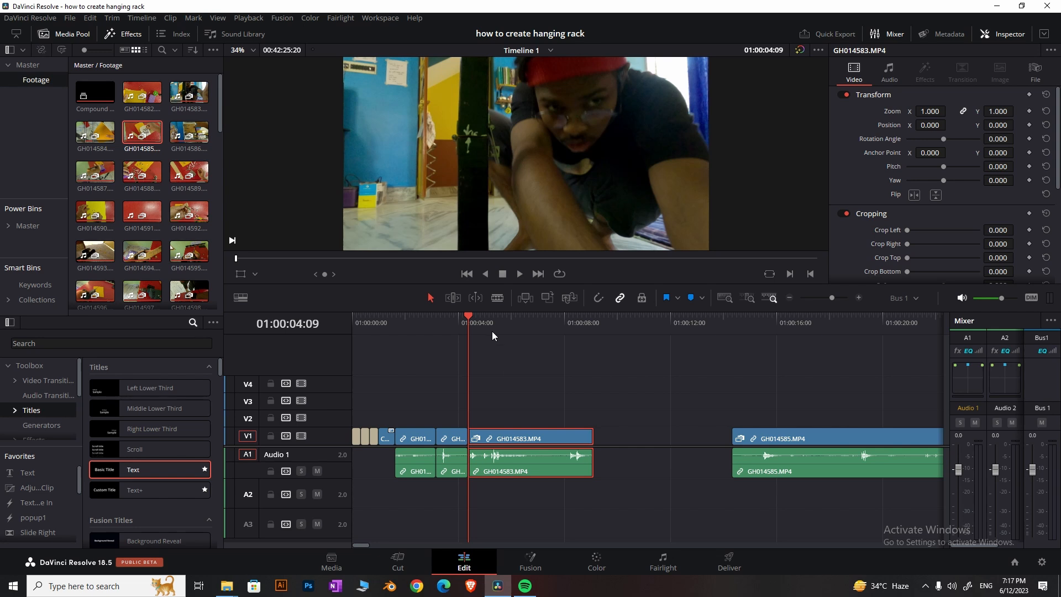
{"action": "key", "text": "space"}
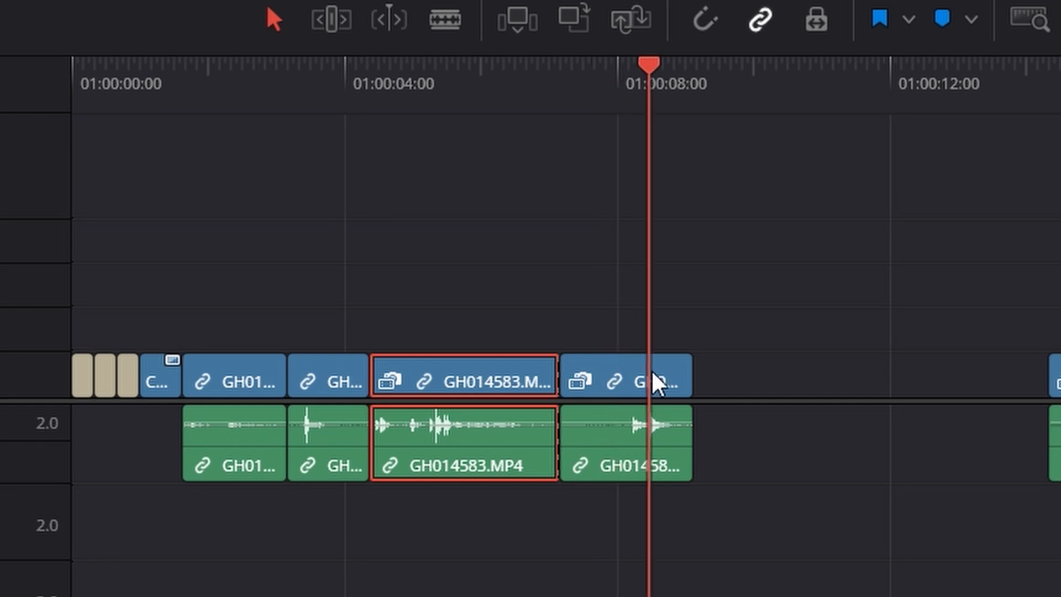
{"action": "left_click", "coordinate": [684, 373]}
{"action": "key", "text": "BackSpace"}
{"action": "left_click", "coordinate": [679, 378]}
{"action": "key", "text": "BackSpace"}
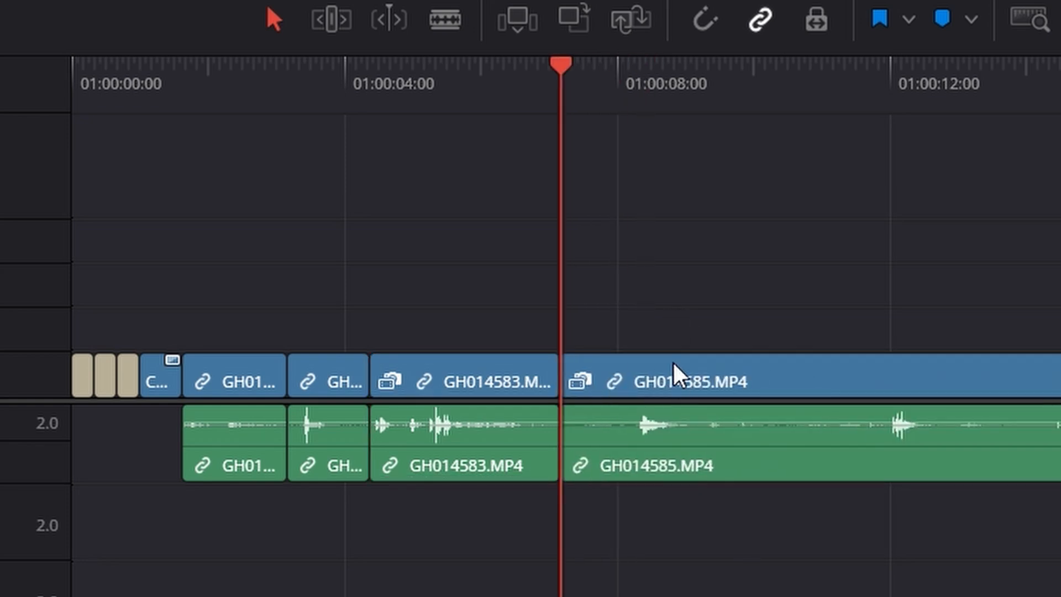
{"action": "key", "text": "space"}
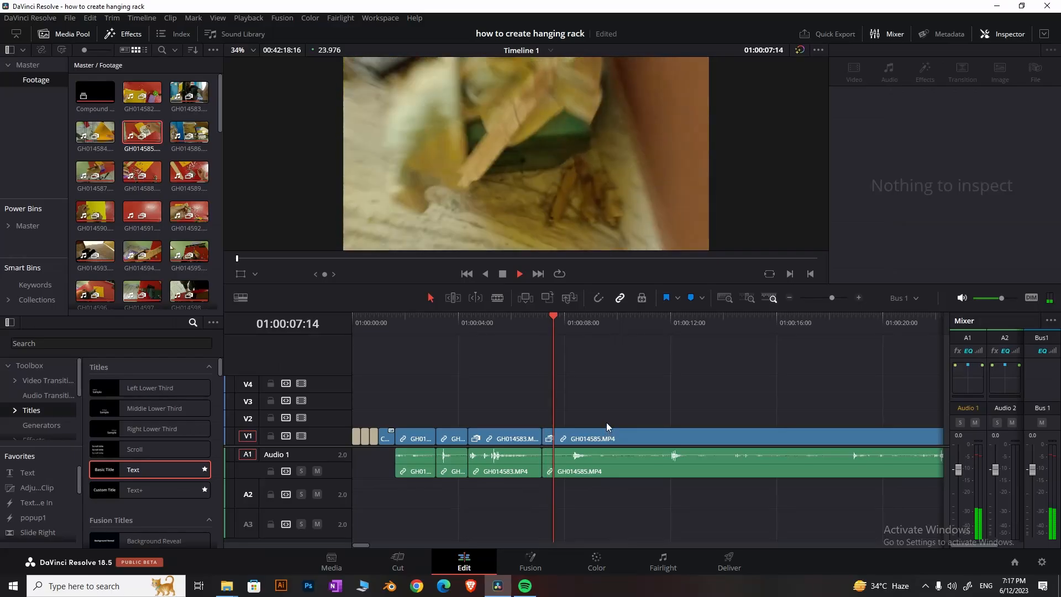
{"action": "key", "text": "space"}
{"action": "left_click_drag", "start_coordinate": [583, 326], "coordinate": [542, 342]}
{"action": "key", "text": "space"}
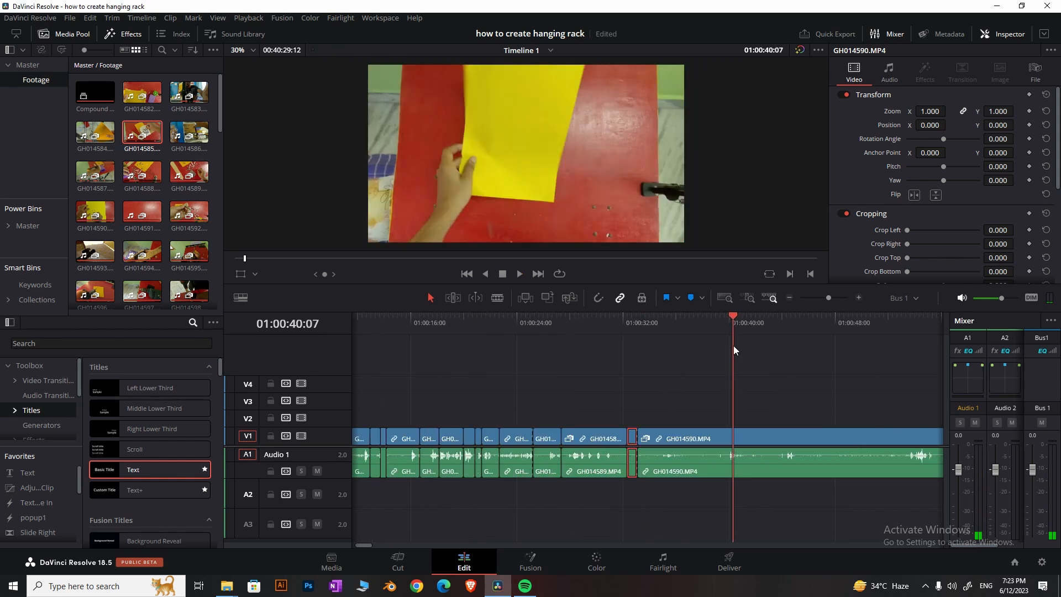
Step: Ripple-trim the start of the long GH014590.MP4 clip to the playhead at about 01:00:40:00
{"action": "left_click_drag", "start_coordinate": [734, 346], "coordinate": [615, 353]}
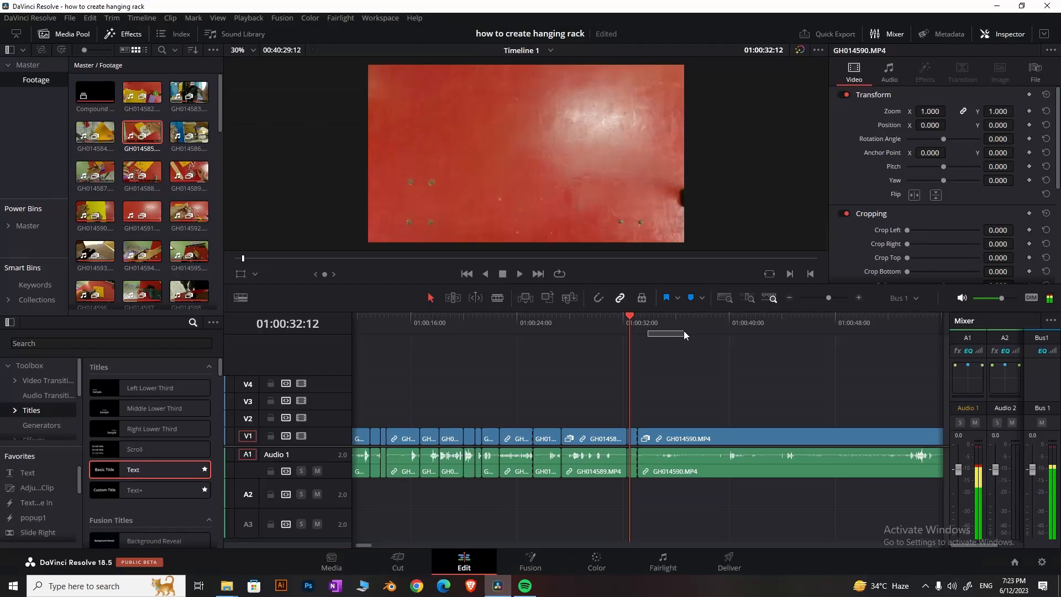
{"action": "left_click_drag", "start_coordinate": [684, 330], "coordinate": [727, 331]}
{"action": "left_click_drag", "start_coordinate": [753, 368], "coordinate": [760, 488]}
{"action": "key", "text": "ctrl+shift+["}
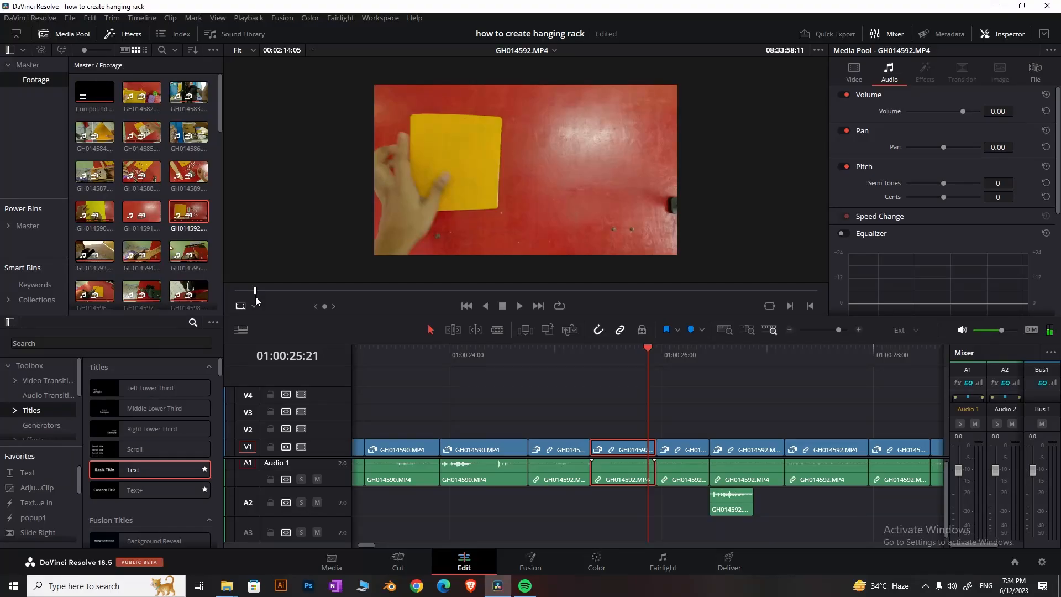
Step: Mark the out point of the GH014592.MP4 source clip at 08:33:59:18 and try to bring only its video into the timeline
{"action": "left_click", "coordinate": [262, 292]}
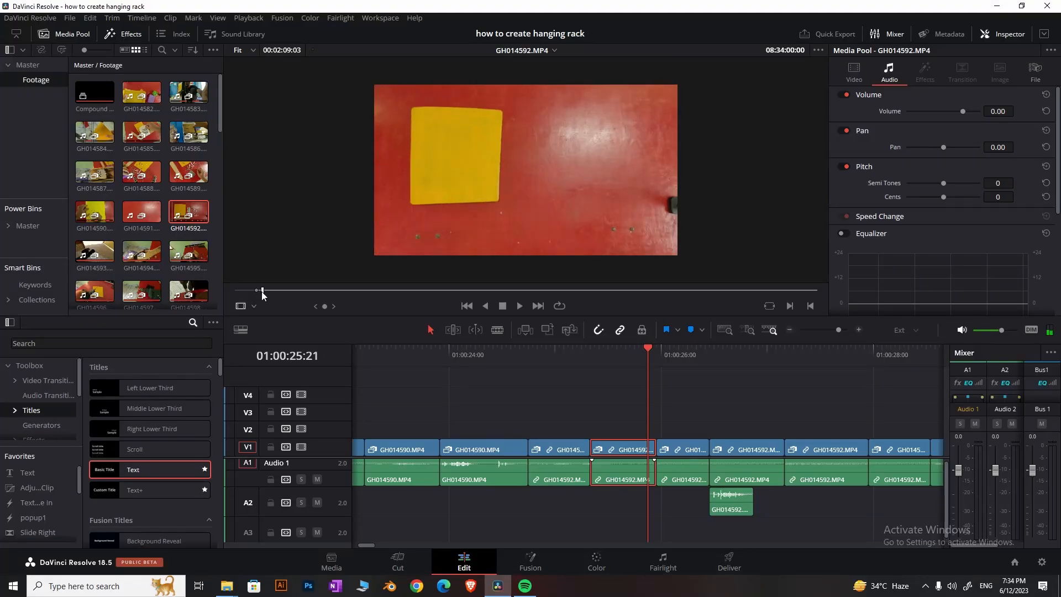
{"action": "key", "text": "o"}
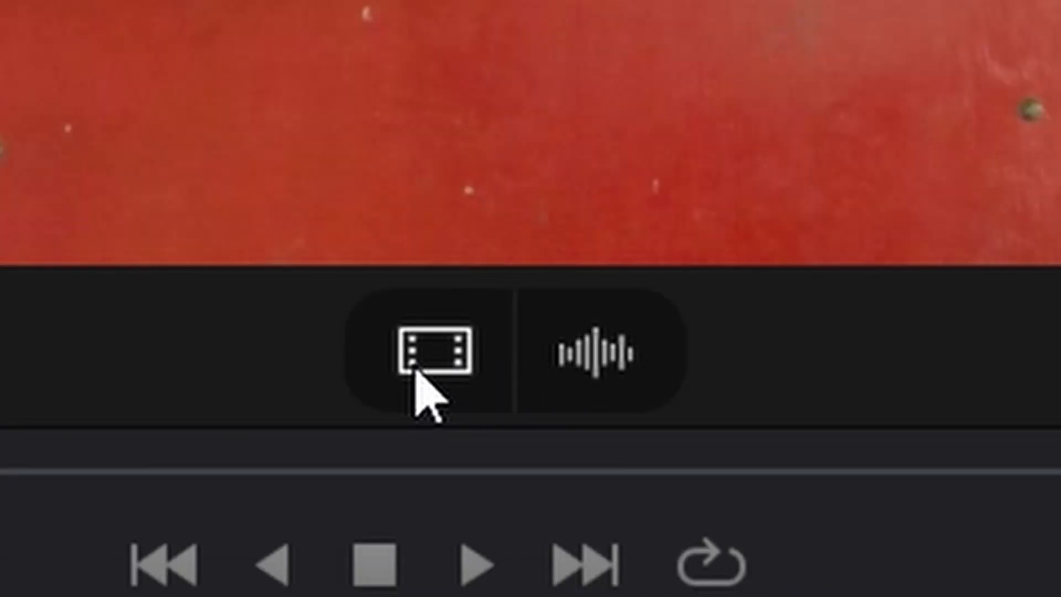
{"action": "left_click_drag", "start_coordinate": [418, 373], "coordinate": [514, 326]}
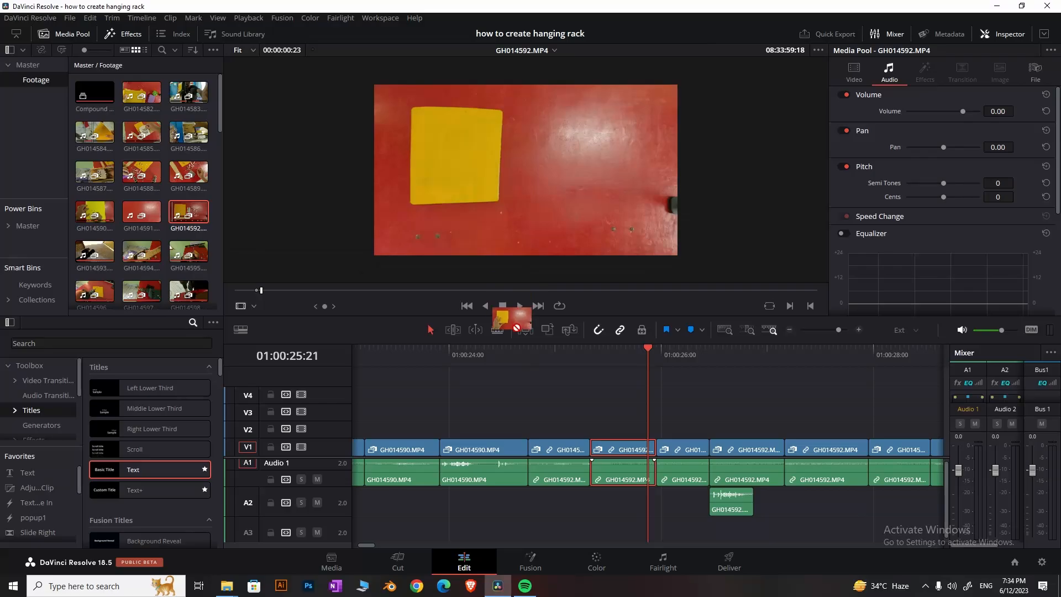
{"action": "left_click_drag", "start_coordinate": [548, 423], "coordinate": [493, 264]}
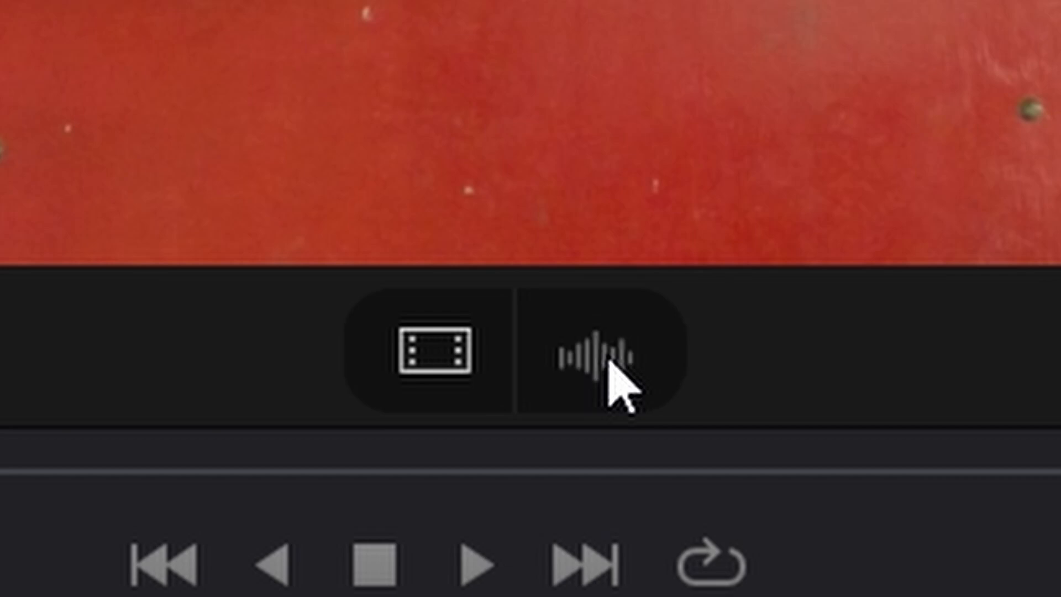
Step: Add only the audio of the marked GH014592.MP4 source range to A2, aligned with the start of the matching V1 clip, and play it
{"action": "left_click_drag", "start_coordinate": [618, 381], "coordinate": [414, 390]}
{"action": "left_click_drag", "start_coordinate": [366, 432], "coordinate": [366, 433]}
{"action": "left_click_drag", "start_coordinate": [445, 49], "coordinate": [392, 52]}
{"action": "key", "text": "space"}
{"action": "left_click_drag", "start_coordinate": [672, 351], "coordinate": [615, 385]}
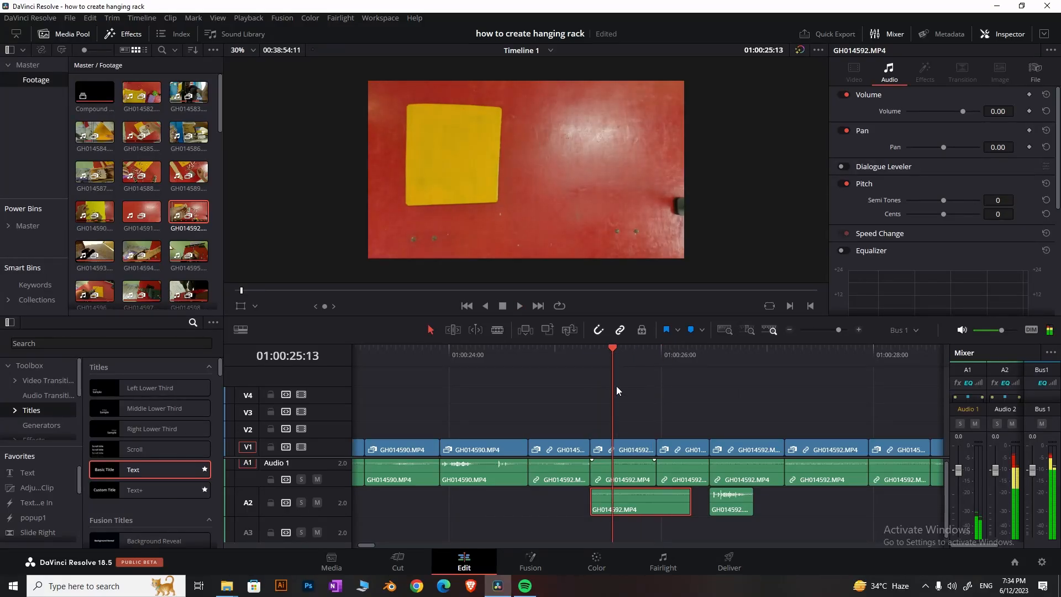
Step: Extend the start of the new A2 audio clip back to the start of the last GH014590.MP4 clip and play it
{"action": "left_click_drag", "start_coordinate": [592, 500], "coordinate": [440, 500]}
{"action": "left_click", "coordinate": [519, 367]}
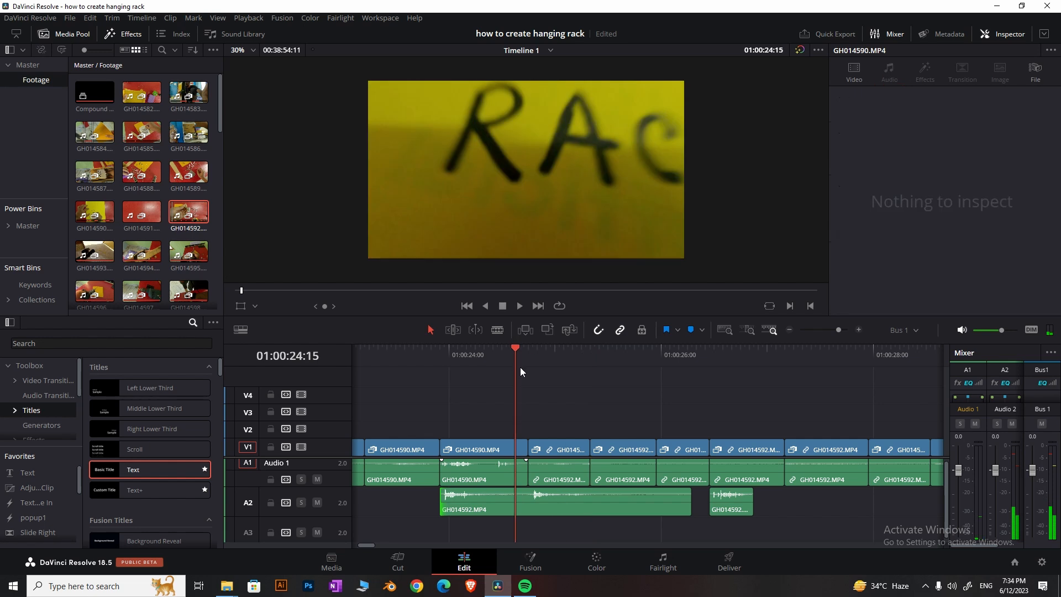
{"action": "key", "text": "space"}
{"action": "key", "text": "space"}
Step: Delete the part of the A2 audio clip before 01:00:24:18, and cut away another part at the next playhead position
{"action": "left_click_drag", "start_coordinate": [574, 355], "coordinate": [529, 365]}
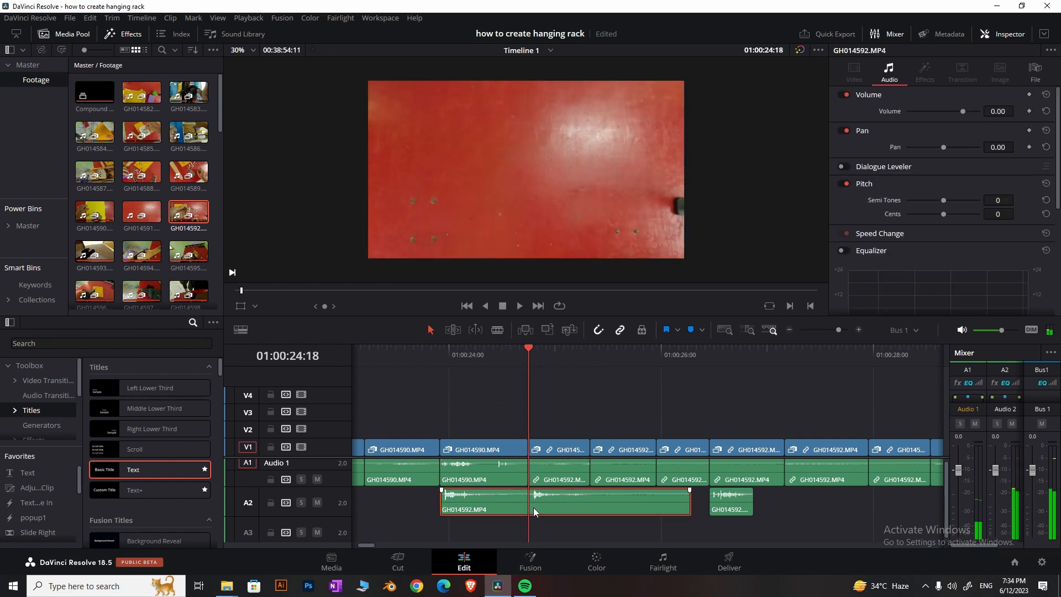
{"action": "key", "text": "Delete"}
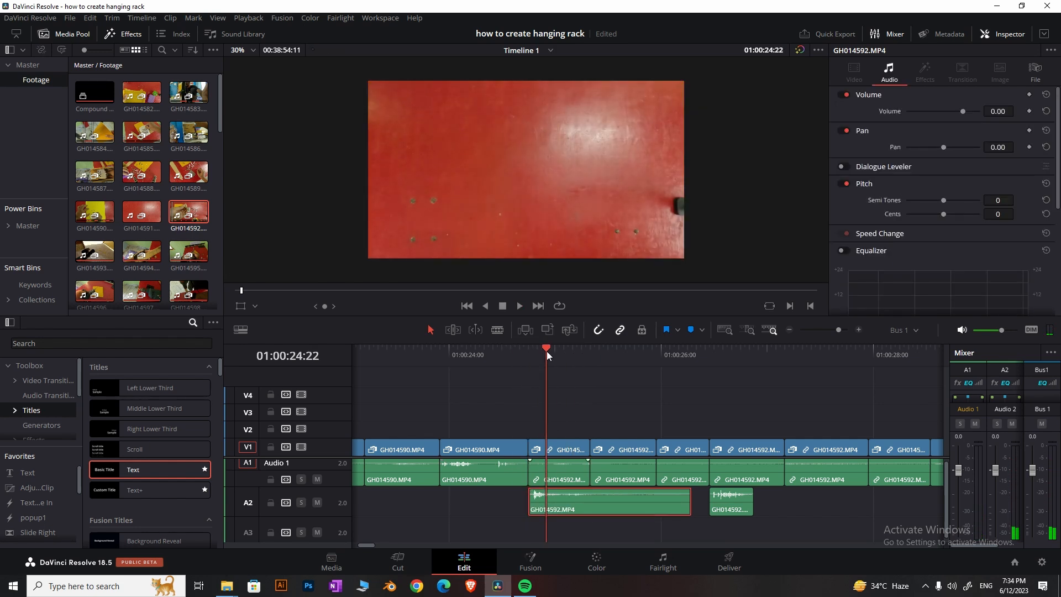
{"action": "left_click_drag", "start_coordinate": [546, 354], "coordinate": [578, 354]}
{"action": "key", "text": "Delete"}
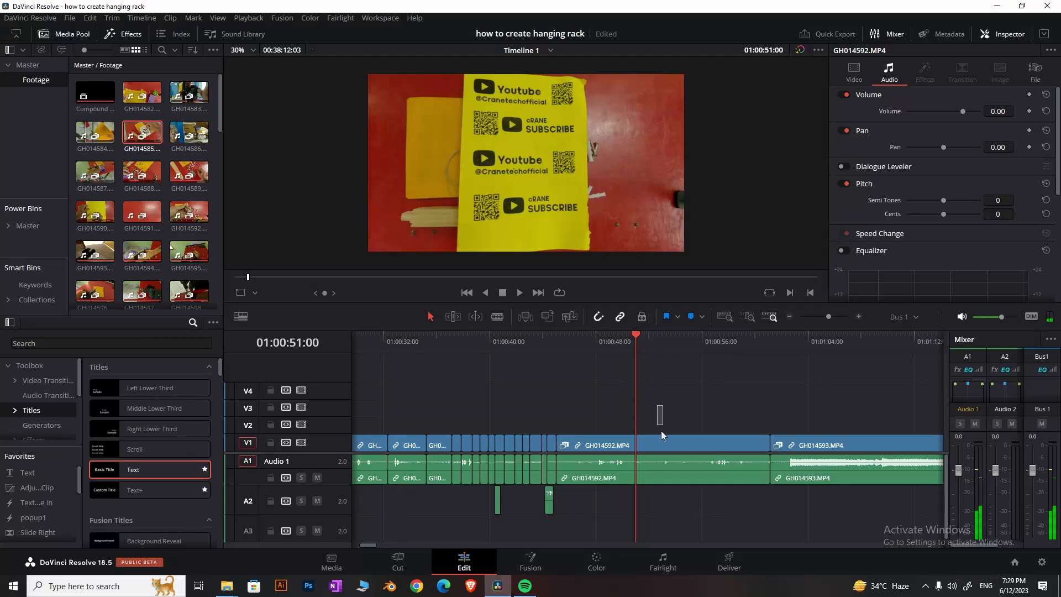
Step: Ripple-trim the start of the GH014592.MP4 clip to the playhead at 01:00:51:00
{"action": "key", "text": "ctrl+shift+bracketleft"}
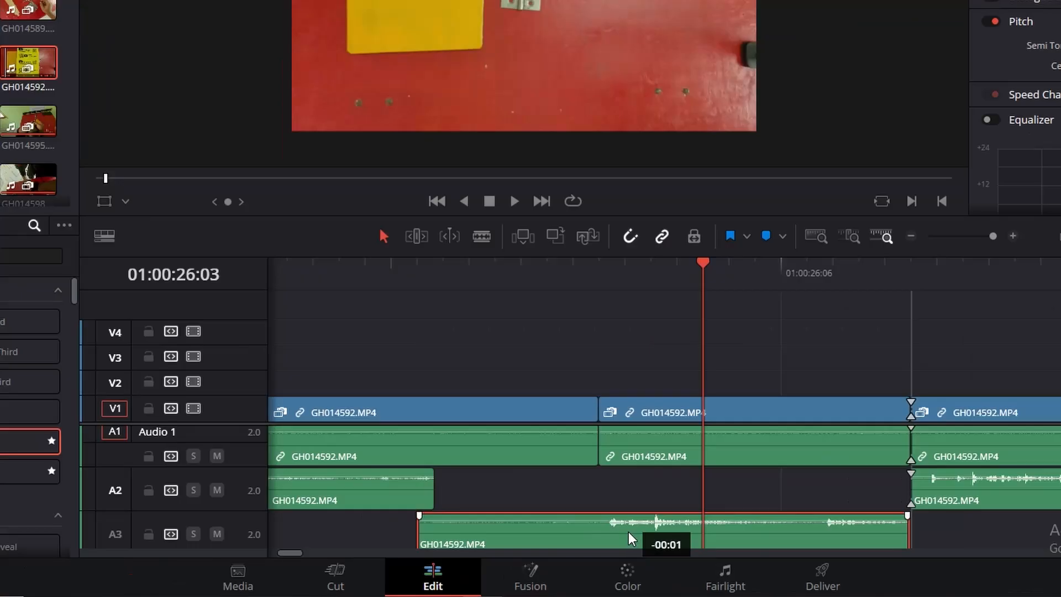
Step: Nudge the A3 GH014592.MP4 audio clip earlier, and move the following audio clip up to A2 near the V1 cut
{"action": "left_click_drag", "start_coordinate": [599, 526], "coordinate": [560, 526]}
{"action": "key", "text": "Up"}
{"action": "left_click_drag", "start_coordinate": [798, 493], "coordinate": [755, 504]}
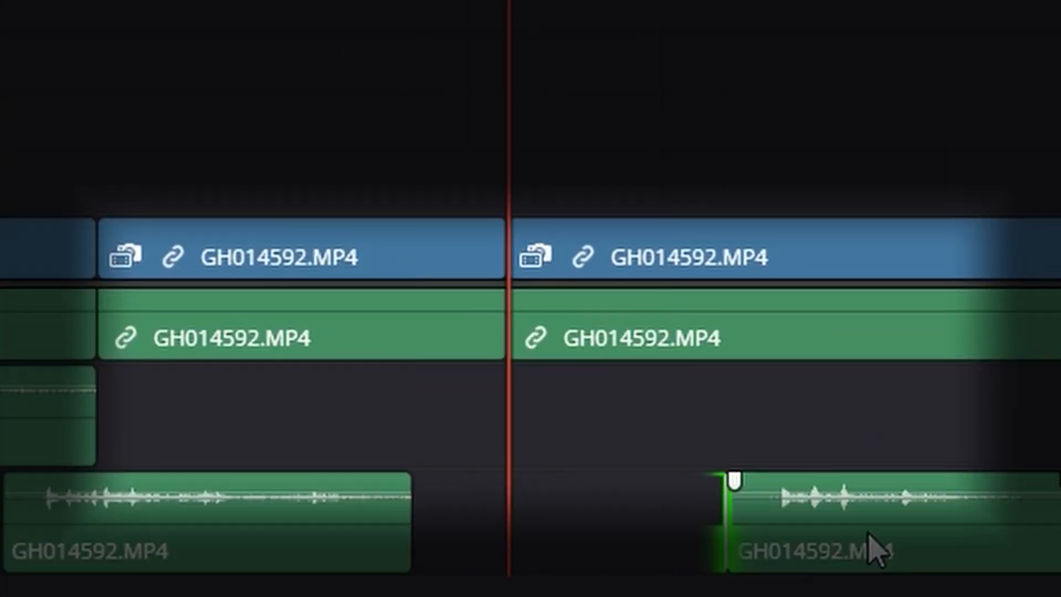
{"action": "left_click_drag", "start_coordinate": [922, 495], "coordinate": [728, 445]}
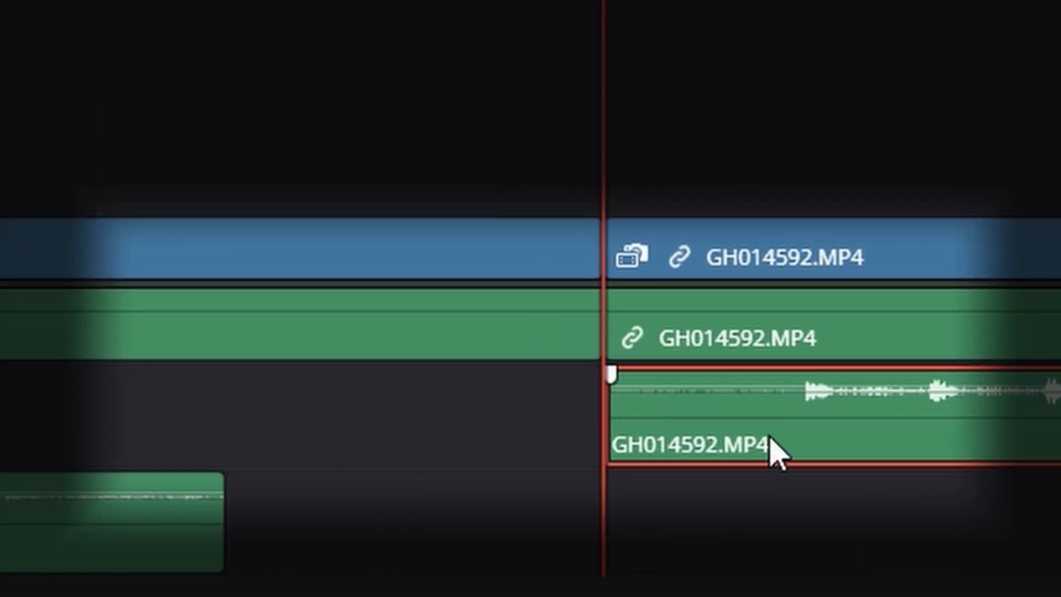
{"action": "left_click_drag", "start_coordinate": [836, 421], "coordinate": [627, 413]}
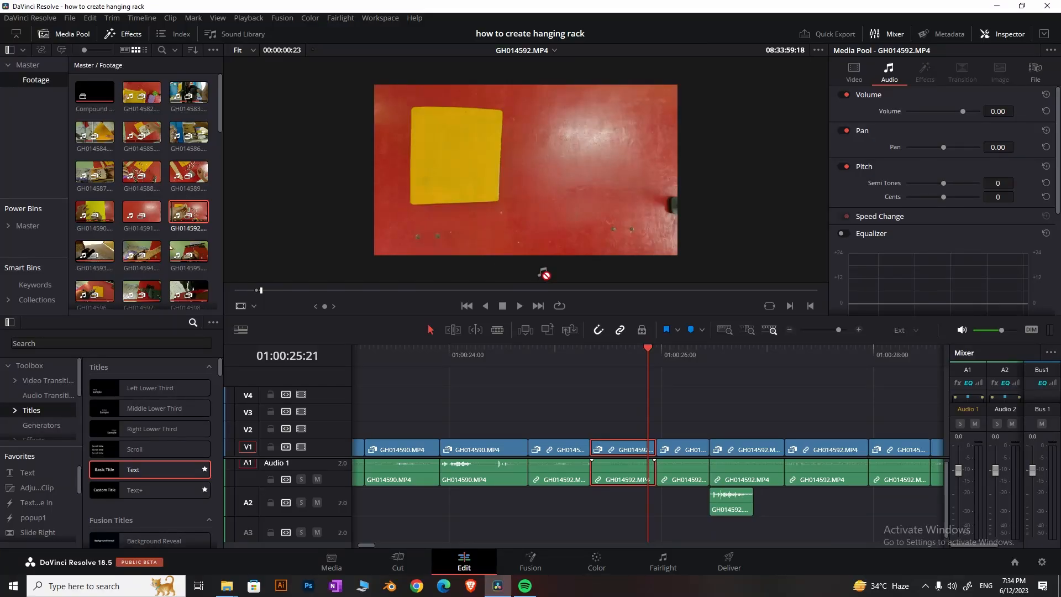
Step: Add only the audio of the marked GH014592.MP4 source range to A2 beneath the selected V1 clip, and play it
{"action": "left_click_drag", "start_coordinate": [543, 272], "coordinate": [593, 509]}
{"action": "left_click", "coordinate": [684, 426]}
{"action": "left_click_drag", "start_coordinate": [670, 34], "coordinate": [595, 58]}
{"action": "key", "text": "space"}
Step: Shift the new A2 audio clip five frames later and play the section to check its sync
{"action": "left_click_drag", "start_coordinate": [533, 501], "coordinate": [665, 500]}
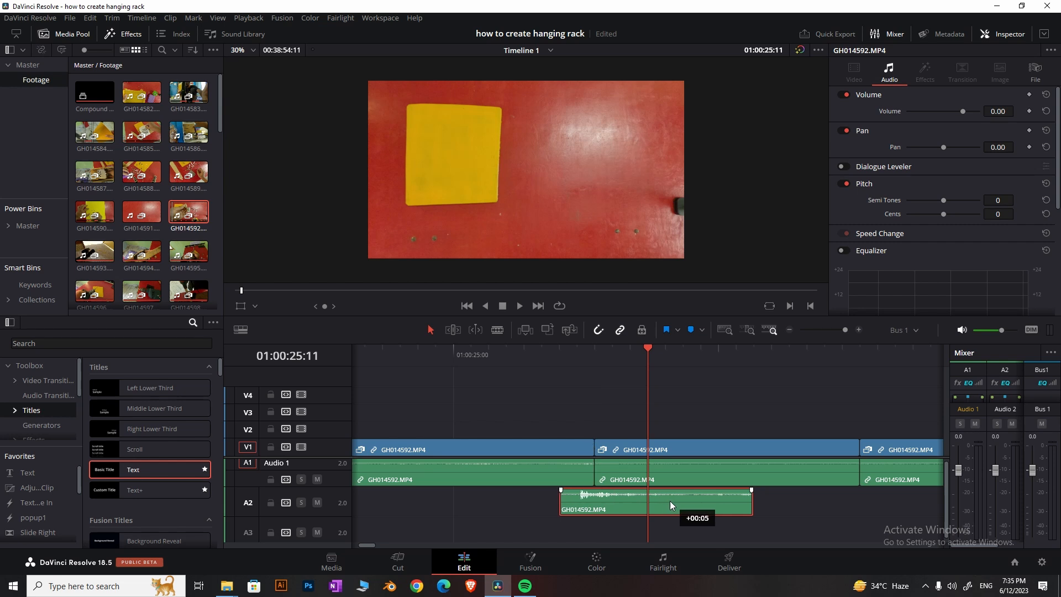
{"action": "left_click_drag", "start_coordinate": [597, 347], "coordinate": [492, 346]}
{"action": "key", "text": "space"}
{"action": "scroll", "coordinate": [582, 353], "scroll_direction": "down", "scroll_amount": 2}
{"action": "left_click_drag", "start_coordinate": [608, 354], "coordinate": [582, 359]}
{"action": "key", "text": "space"}
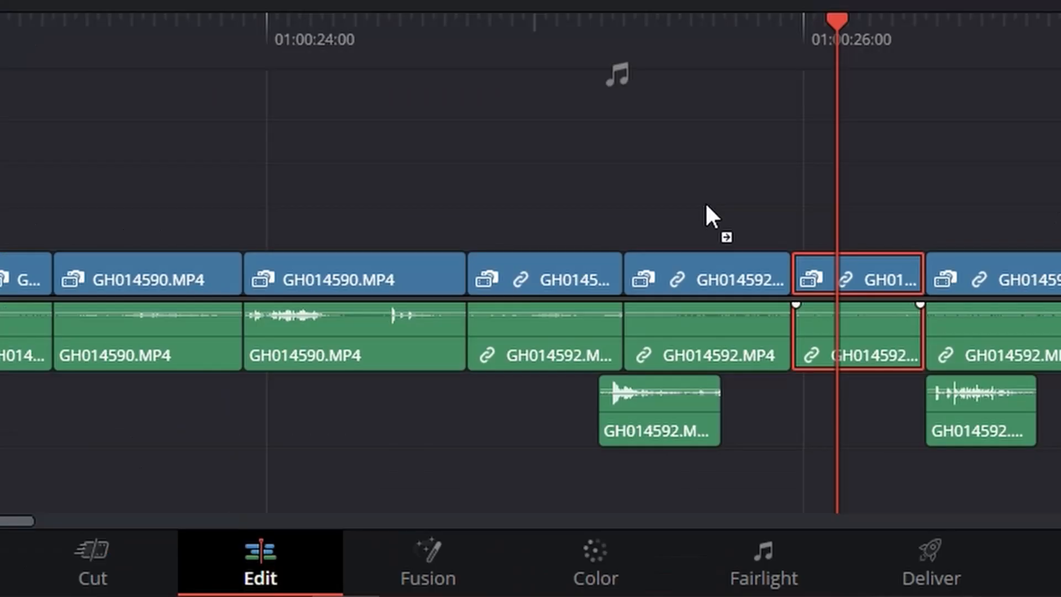
Step: Add only the audio of another GH014592.MP4 source range to A3 beneath the V1 clip at 01:00:26:03, and play it
{"action": "left_click_drag", "start_coordinate": [705, 201], "coordinate": [596, 493]}
{"action": "scroll", "coordinate": [851, 509], "scroll_direction": "up", "scroll_amount": 3}
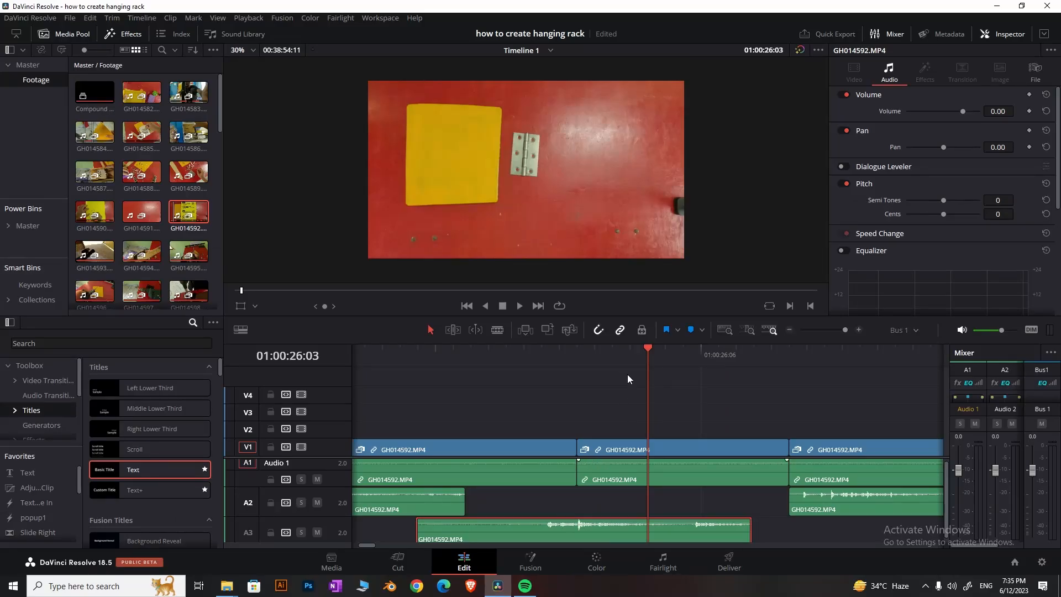
{"action": "left_click", "coordinate": [513, 360]}
{"action": "key", "text": "space"}
{"action": "key", "text": "space"}
{"action": "scroll", "coordinate": [599, 383], "scroll_direction": "down", "scroll_amount": 2}
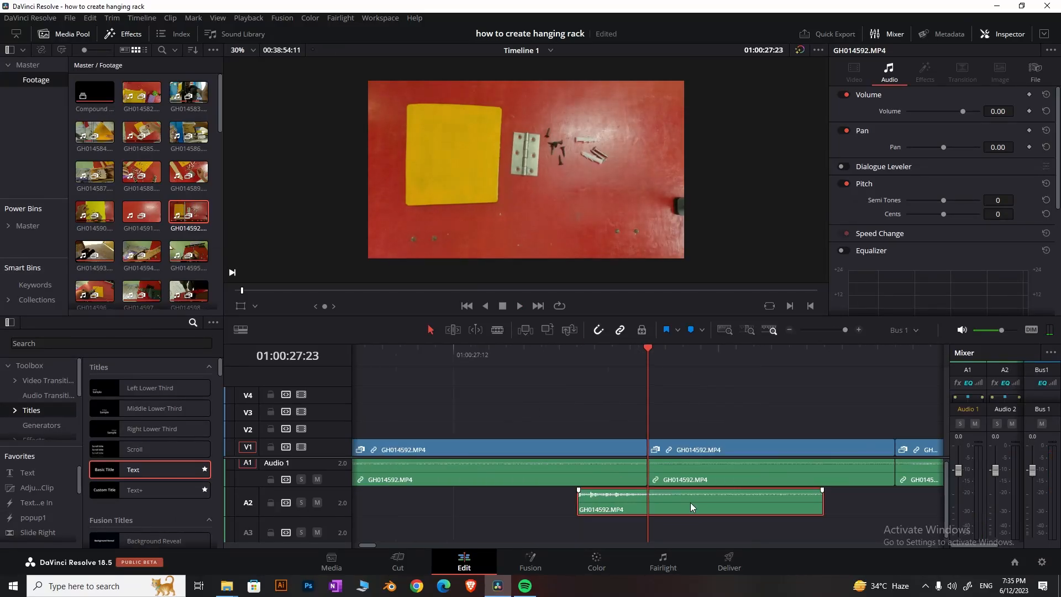
Step: Align the start of the A2 audio clip with the V1 cut at 01:00:27:23 and play it
{"action": "left_click_drag", "start_coordinate": [690, 502], "coordinate": [731, 505]}
{"action": "key", "text": "space"}
{"action": "key", "text": "space"}
{"action": "left_click", "coordinate": [648, 361]}
Step: Play the next A2 audio clip and align its start with the V1 cut at 01:00:29:02
{"action": "left_click_drag", "start_coordinate": [636, 440], "coordinate": [534, 444]}
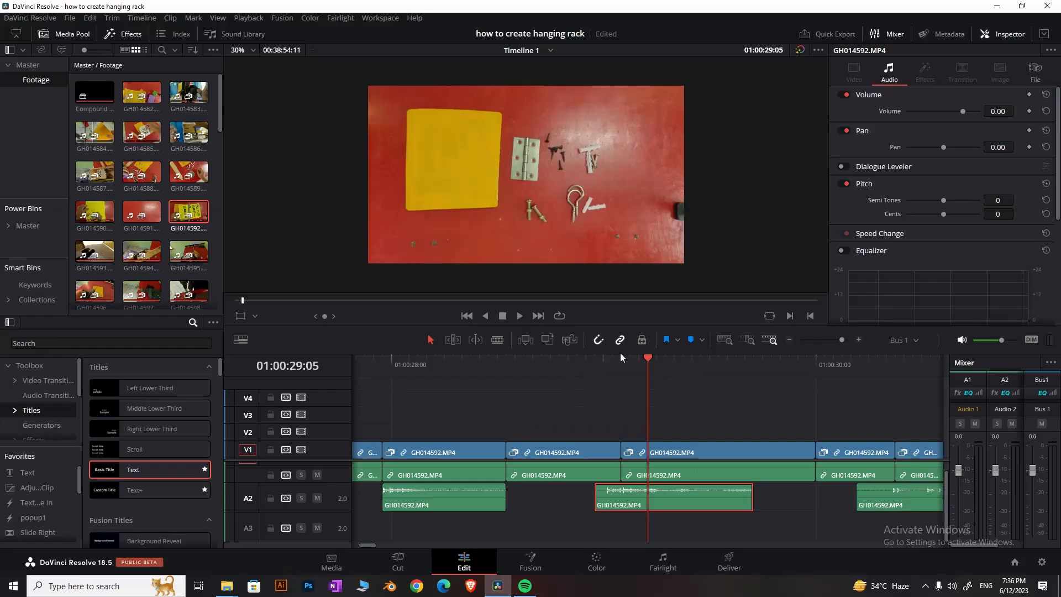
{"action": "key", "text": "space"}
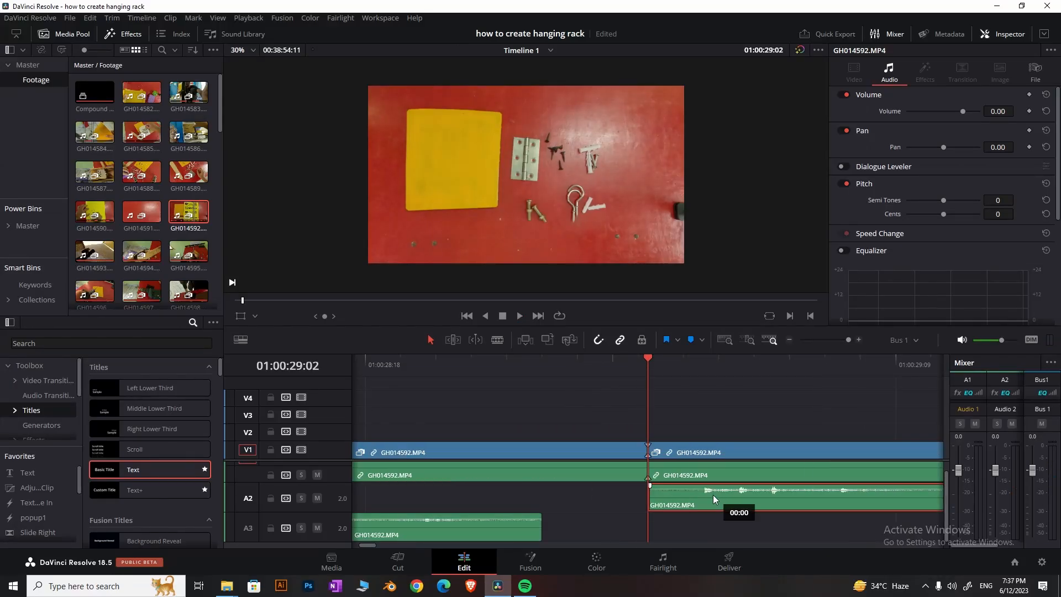
{"action": "left_click_drag", "start_coordinate": [654, 492], "coordinate": [654, 492]}
{"action": "scroll", "coordinate": [648, 400], "scroll_direction": "down", "scroll_amount": 3}
Step: Play the A3 audio clip beneath the final V1 clip, and look over the layered audio across the whole edit
{"action": "left_click", "coordinate": [625, 370]}
{"action": "key", "text": "space"}
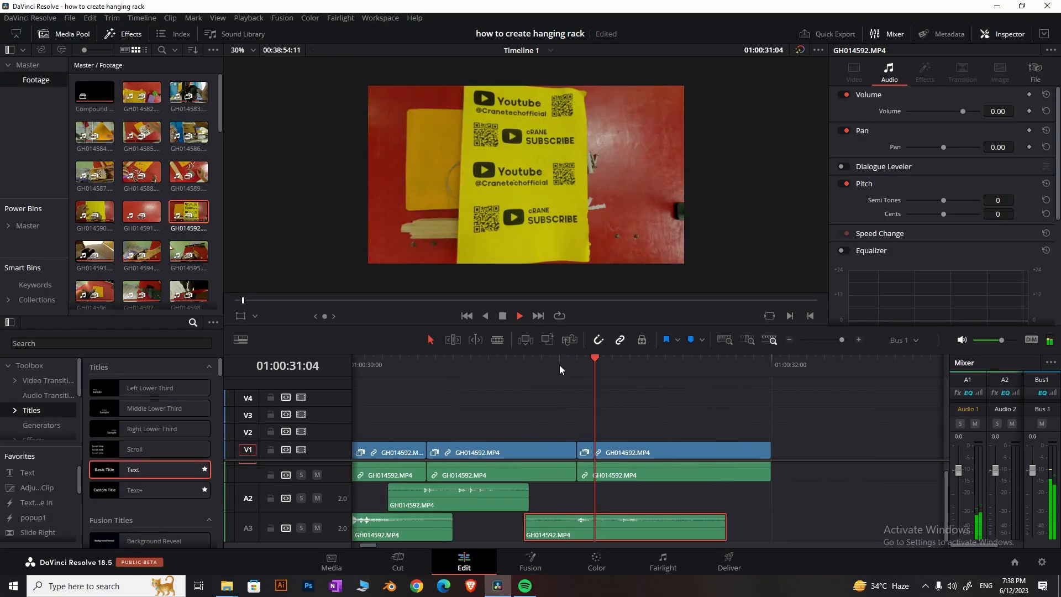
{"action": "key", "text": "space"}
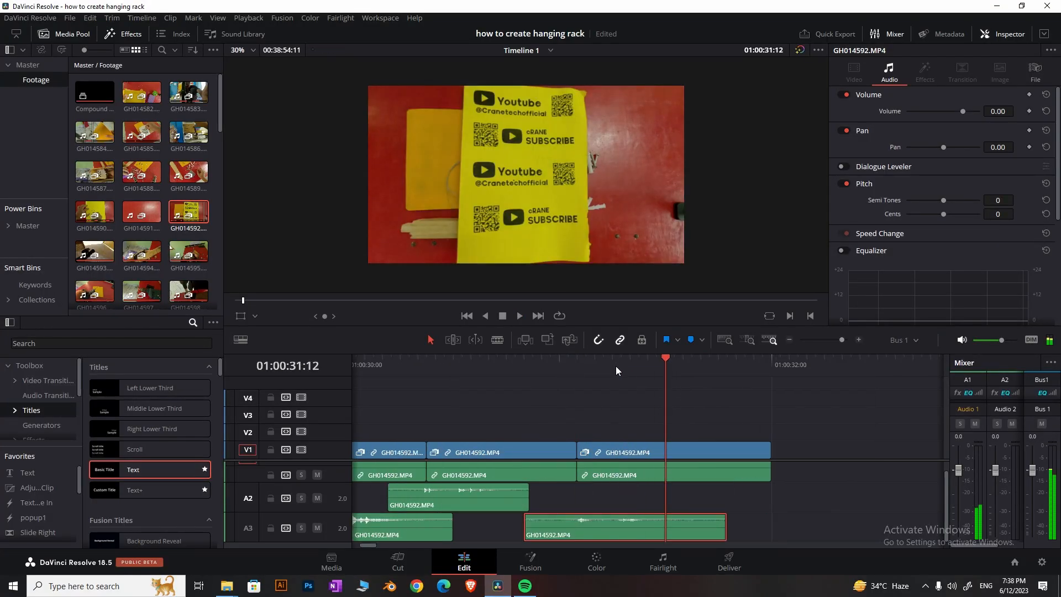
{"action": "scroll", "coordinate": [616, 370], "scroll_direction": "down", "scroll_amount": 2}
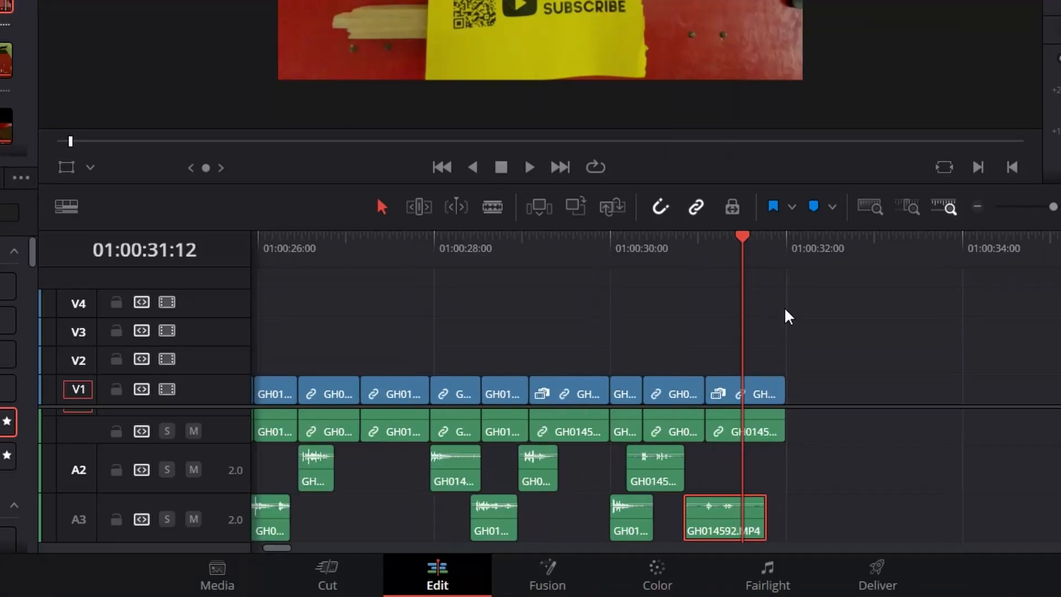
{"action": "scroll", "coordinate": [736, 279], "scroll_direction": "down", "scroll_amount": 2}
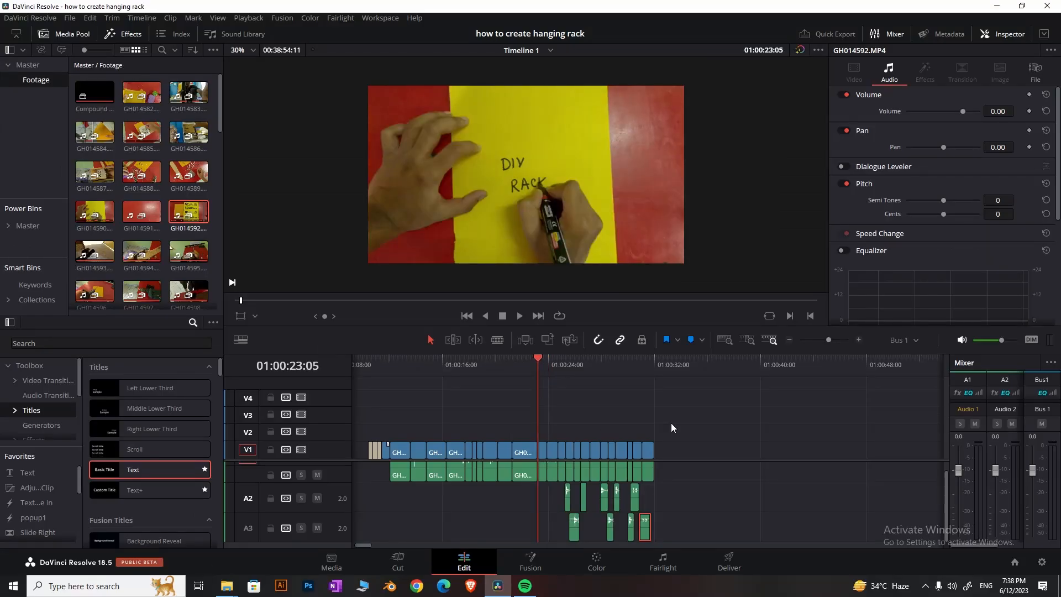
{"action": "left_click", "coordinate": [670, 424]}
{"action": "left_click", "coordinate": [525, 369]}
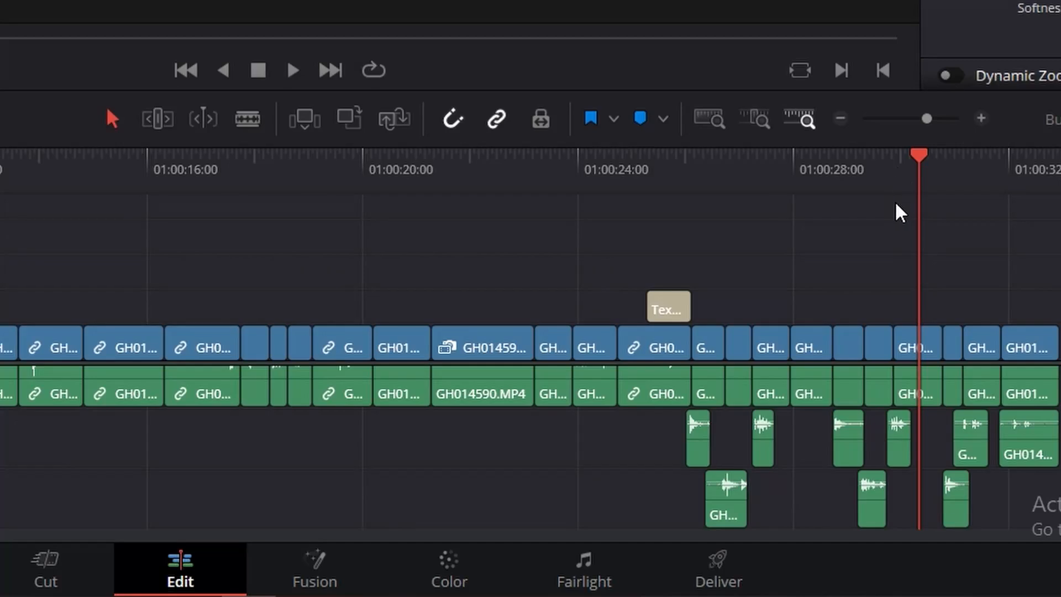
Step: Mark the timeline in point at the start of the "How" title, at 01:00:10:11
{"action": "scroll", "coordinate": [811, 381], "scroll_direction": "down", "scroll_amount": 3}
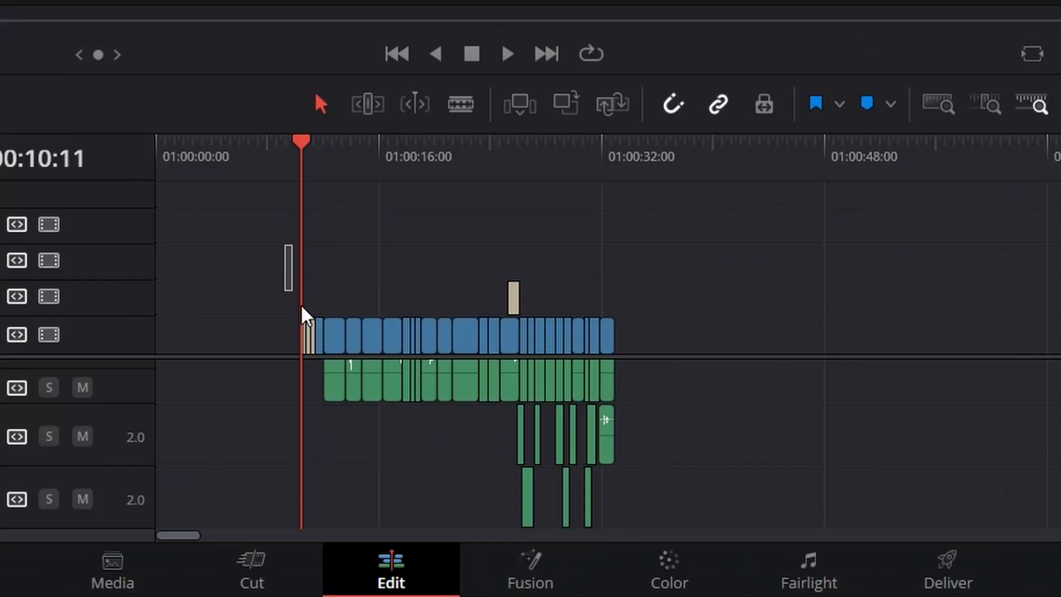
{"action": "left_click_drag", "start_coordinate": [283, 246], "coordinate": [702, 540]}
{"action": "left_click", "coordinate": [817, 428]}
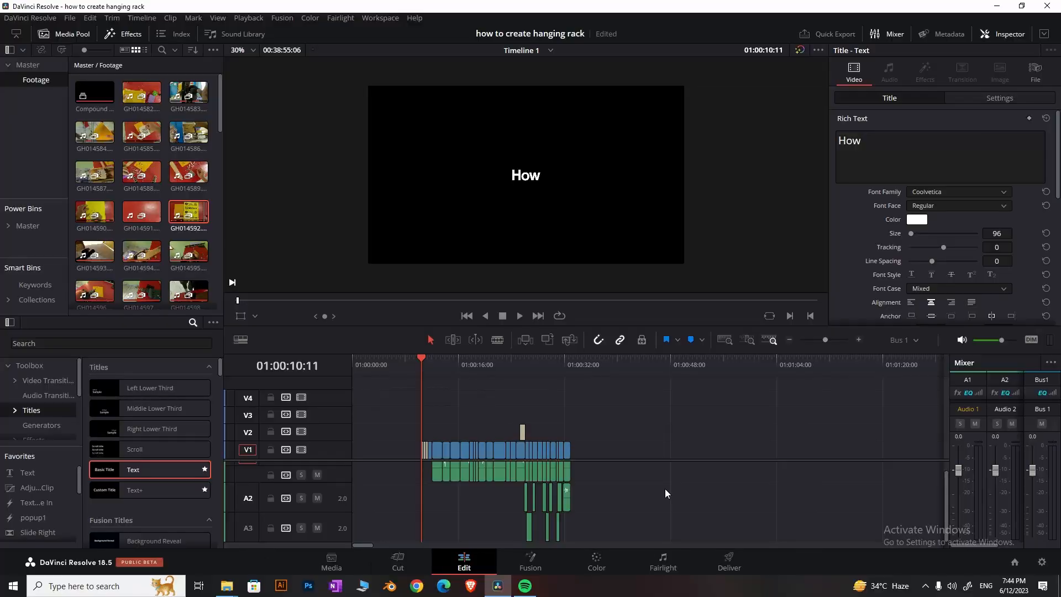
{"action": "scroll", "coordinate": [596, 450], "scroll_direction": "down", "scroll_amount": 3}
{"action": "scroll", "coordinate": [702, 447], "scroll_direction": "down", "scroll_amount": 2}
{"action": "scroll", "coordinate": [703, 448], "scroll_direction": "up", "scroll_amount": 5}
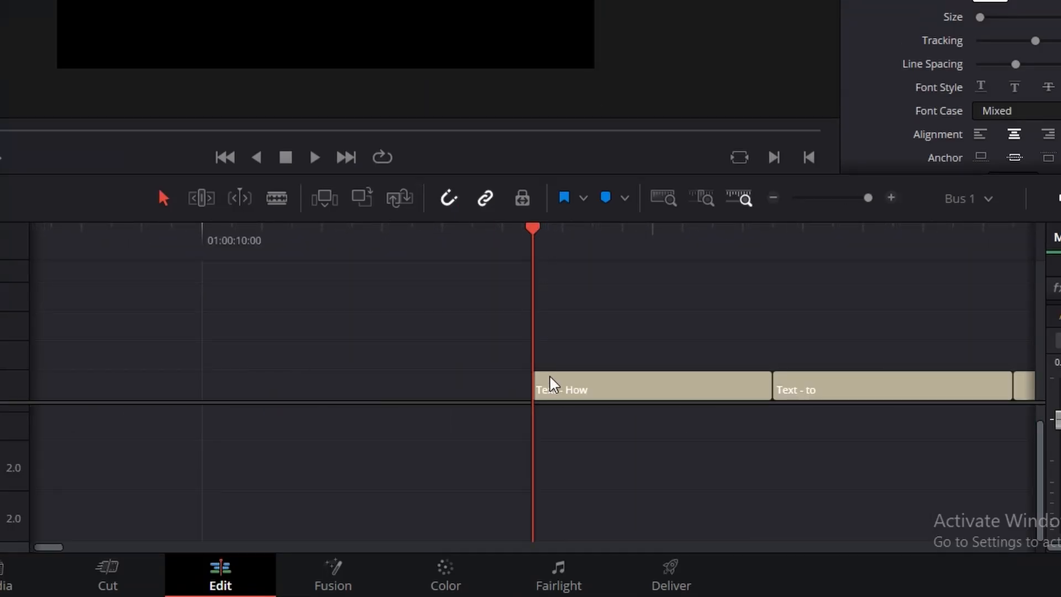
{"action": "key", "text": "i"}
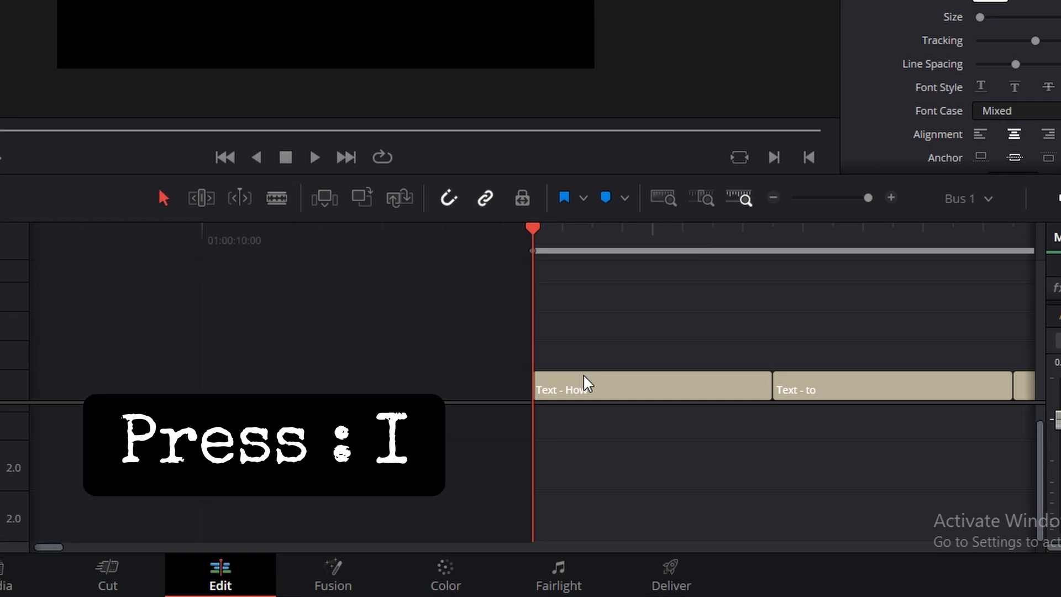
Step: Mark the timeline out point at the end of the last GH014592.MP4 clip, at 01:00:32:23
{"action": "scroll", "coordinate": [574, 401], "scroll_direction": "up", "scroll_amount": 1}
{"action": "scroll", "coordinate": [553, 392], "scroll_direction": "down", "scroll_amount": 7}
{"action": "left_click", "coordinate": [371, 240]}
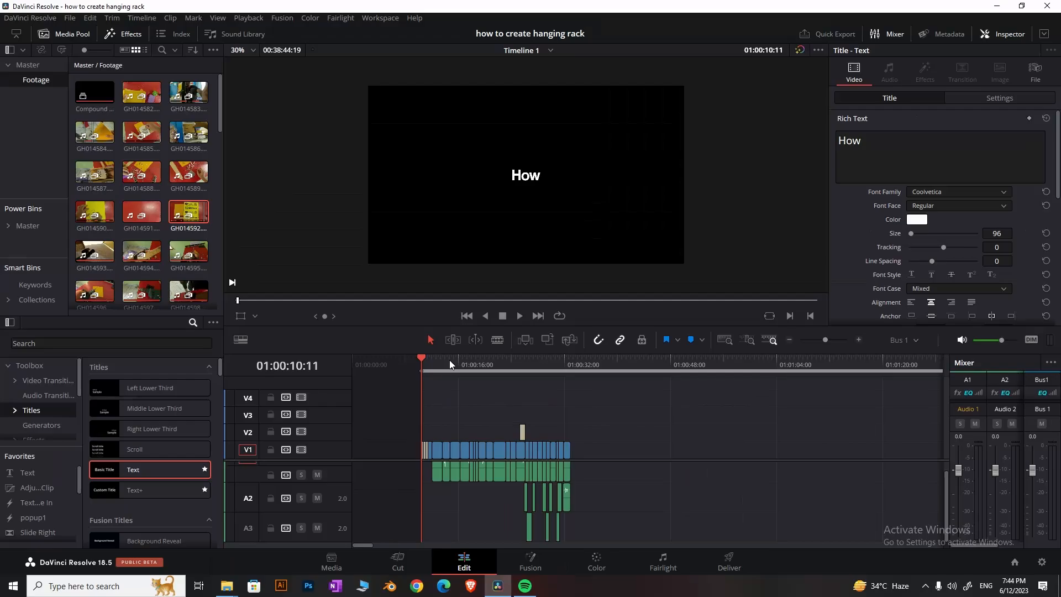
{"action": "left_click_drag", "start_coordinate": [555, 380], "coordinate": [590, 385]}
{"action": "scroll", "coordinate": [610, 409], "scroll_direction": "up", "scroll_amount": 3}
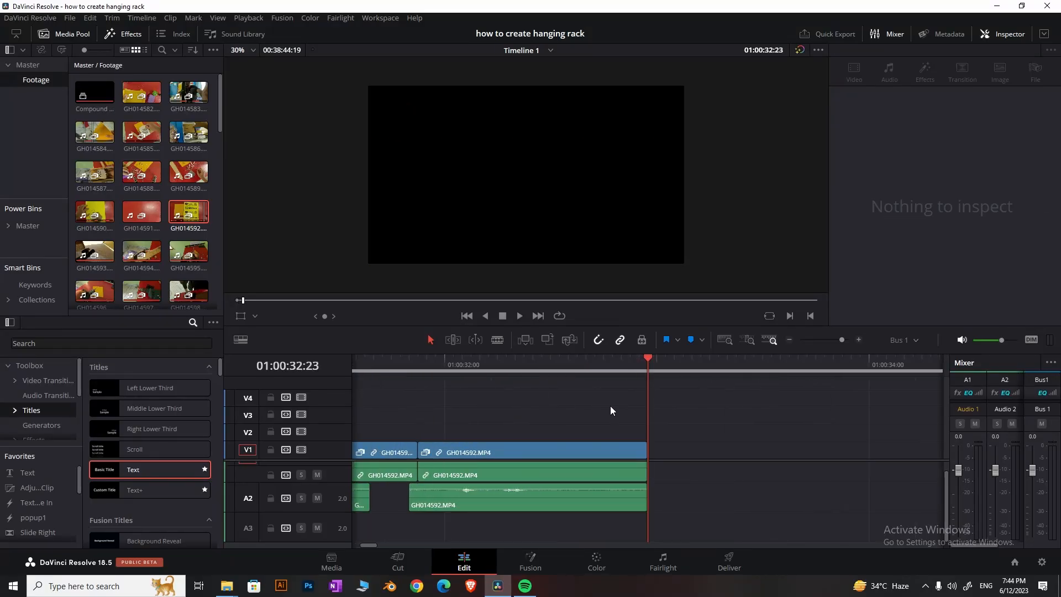
{"action": "key", "text": "o"}
{"action": "scroll", "coordinate": [470, 392], "scroll_direction": "up", "scroll_amount": 2}
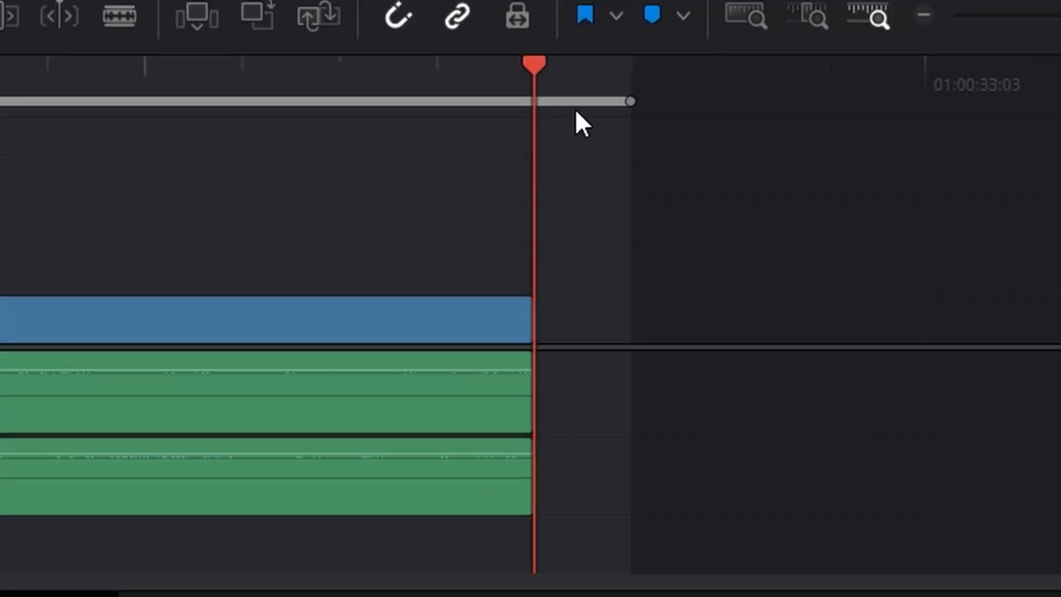
Step: Move the out point back one frame to the last clip's final frame, at 01:00:32:22
{"action": "left_click_drag", "start_coordinate": [433, 88], "coordinate": [479, 145]}
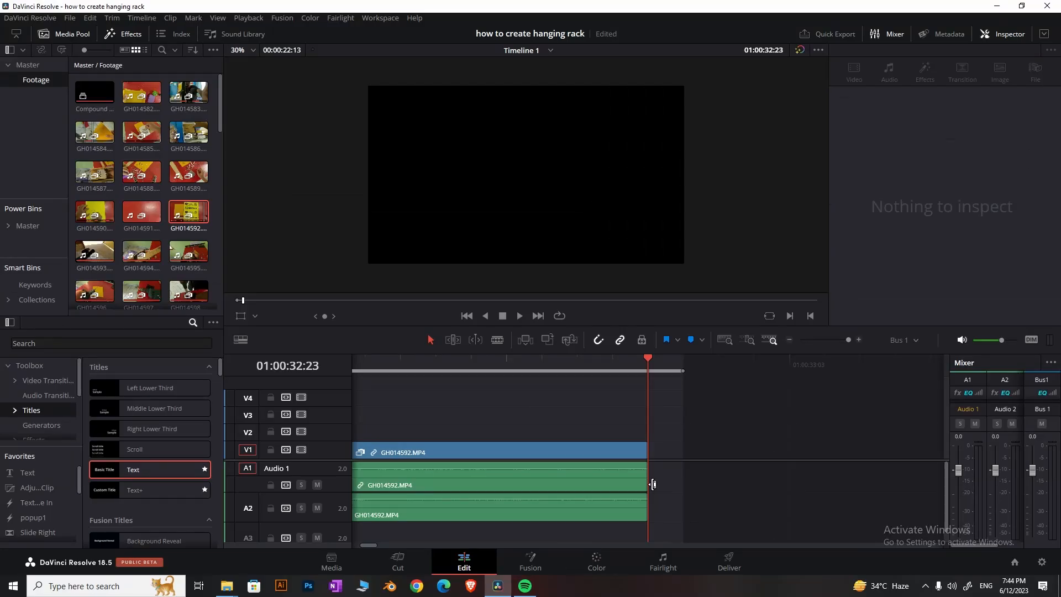
{"action": "key", "text": "Left"}
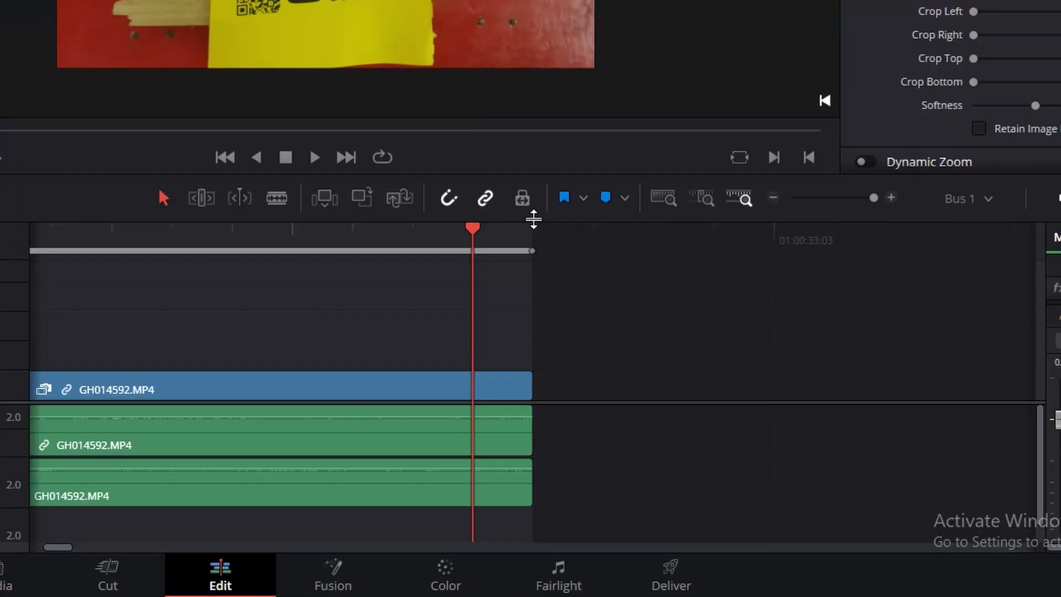
{"action": "left_click_drag", "start_coordinate": [510, 233], "coordinate": [489, 237]}
{"action": "scroll", "coordinate": [536, 354], "scroll_direction": "down", "scroll_amount": 4}
{"action": "scroll", "coordinate": [632, 420], "scroll_direction": "down", "scroll_amount": 6}
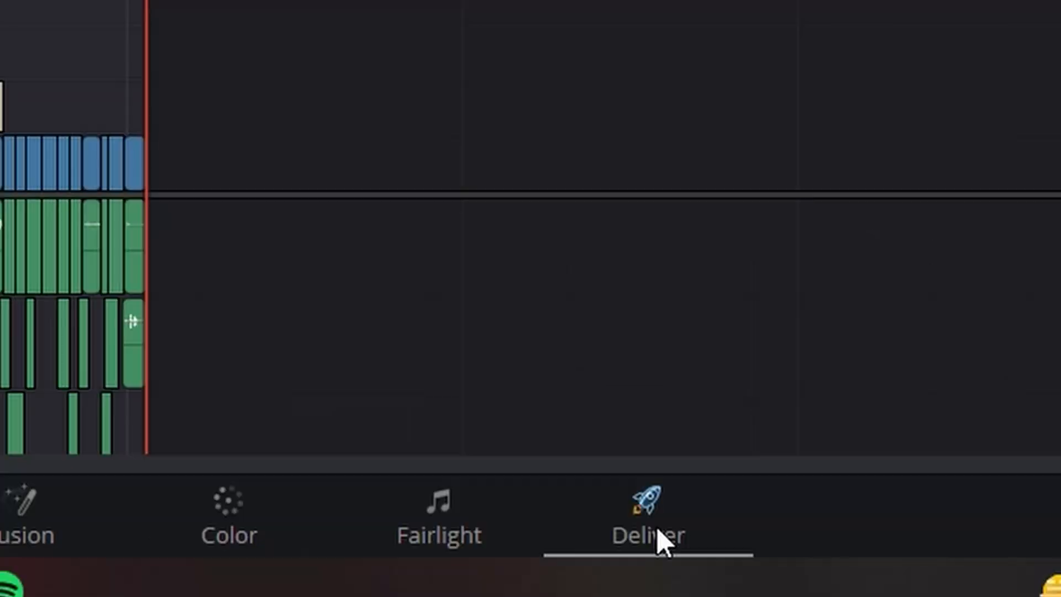
Step: Prepare delivery of the timeline with the YouTube 1080p preset, keeping 1920 x 1080 HD resolution and the 23.976 frame rate
{"action": "left_click", "coordinate": [673, 585]}
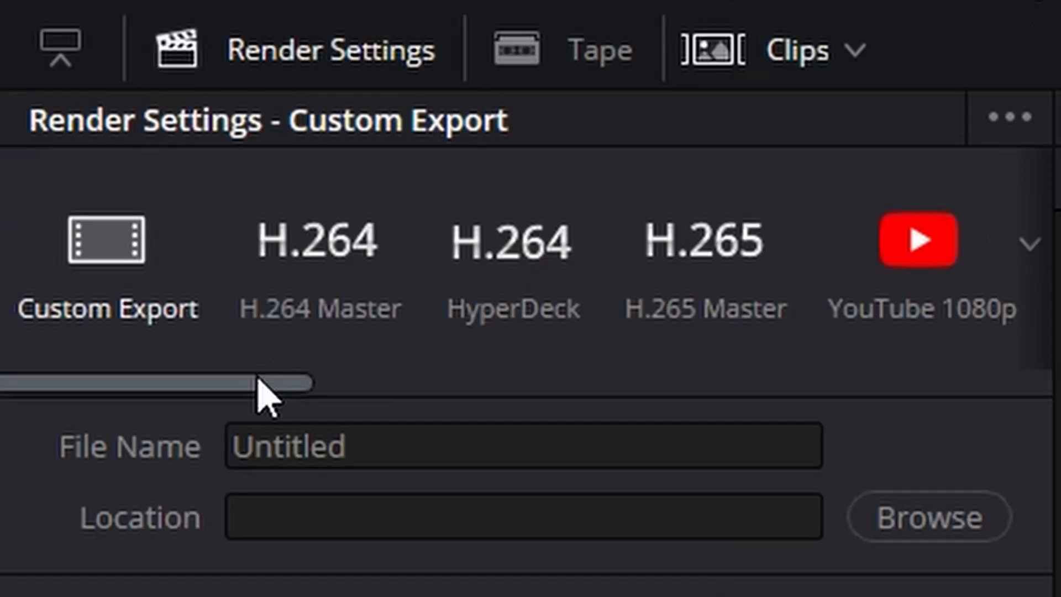
{"action": "left_click_drag", "start_coordinate": [258, 387], "coordinate": [154, 362]}
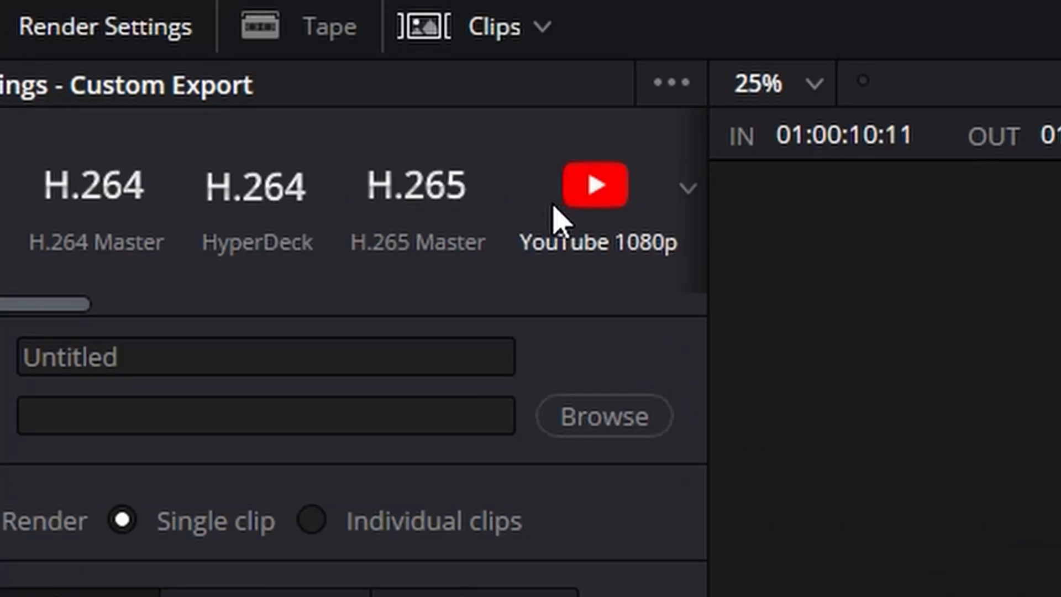
{"action": "left_click", "coordinate": [553, 207]}
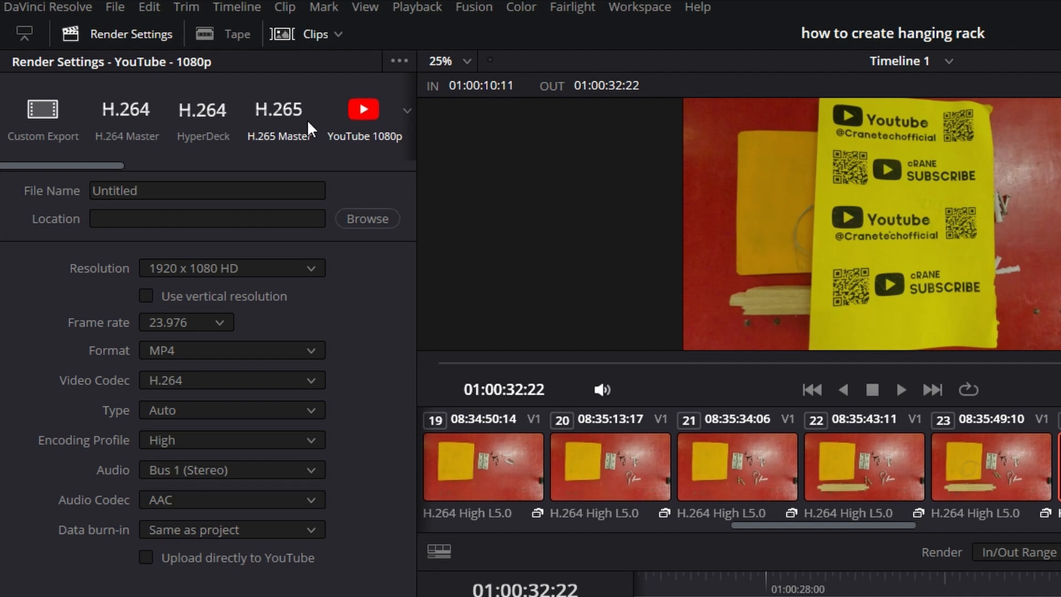
{"action": "left_click", "coordinate": [183, 269]}
{"action": "left_click", "coordinate": [182, 269]}
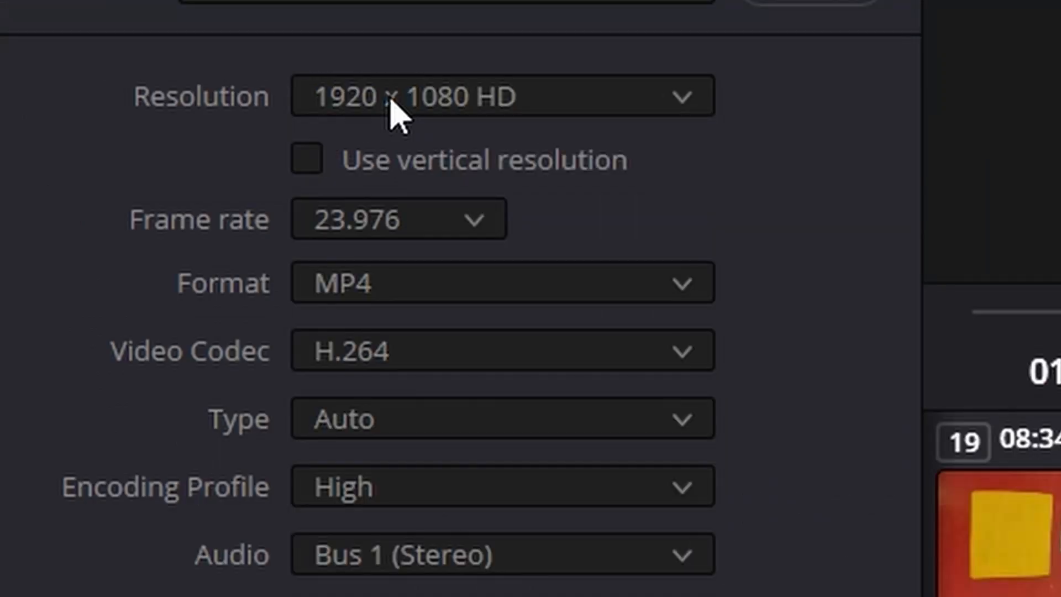
{"action": "left_click", "coordinate": [393, 220]}
{"action": "left_click", "coordinate": [393, 220]}
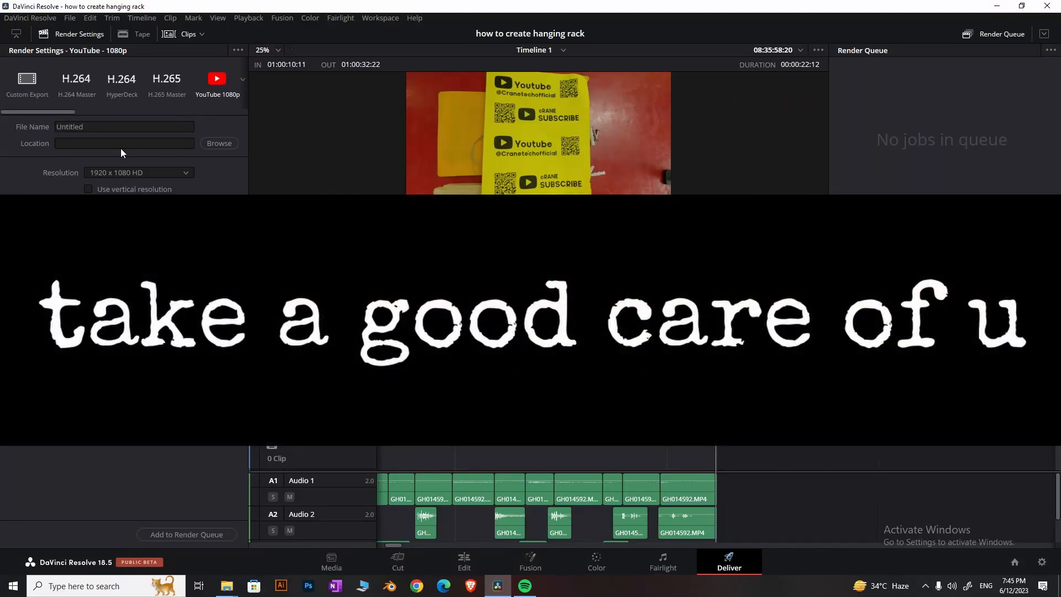
Step: Name the export file "how to rack" and set its save location to the H: drive
{"action": "double_click", "coordinate": [121, 127]}
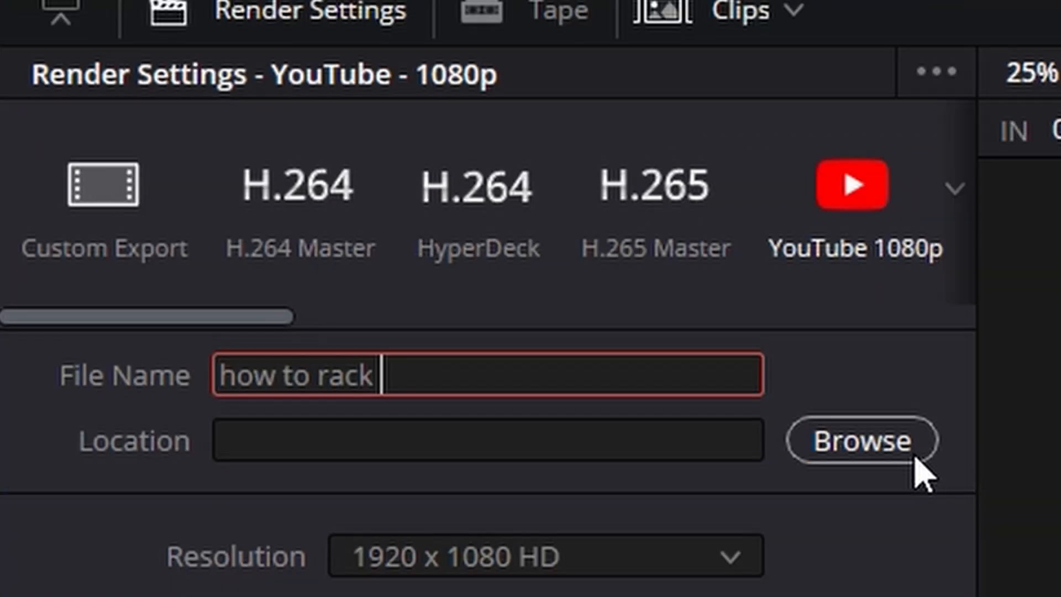
{"action": "left_click", "coordinate": [1006, 472]}
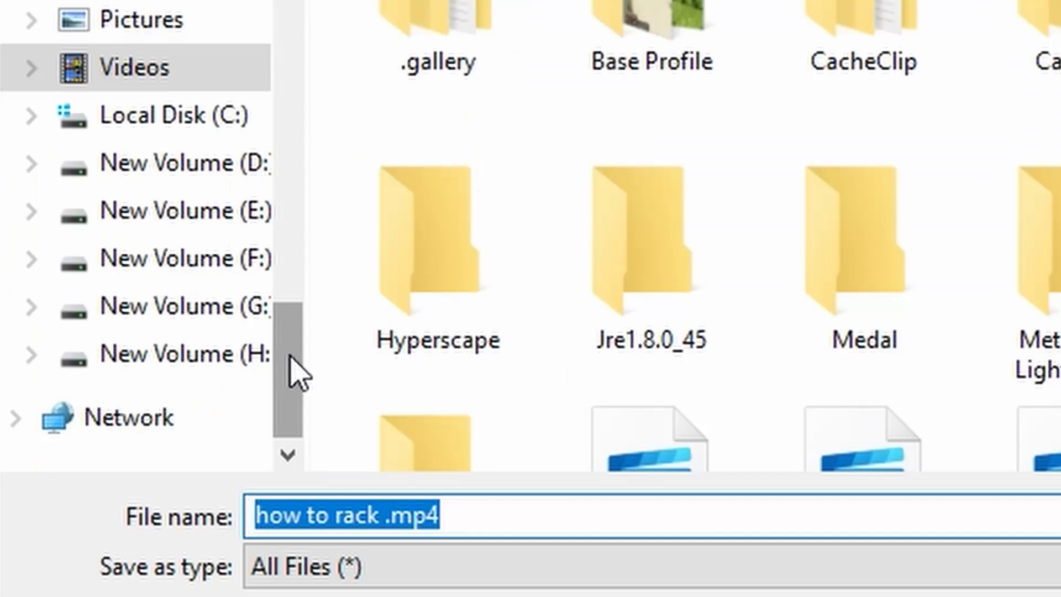
{"action": "left_click", "coordinate": [174, 357]}
{"action": "key", "text": "Return"}
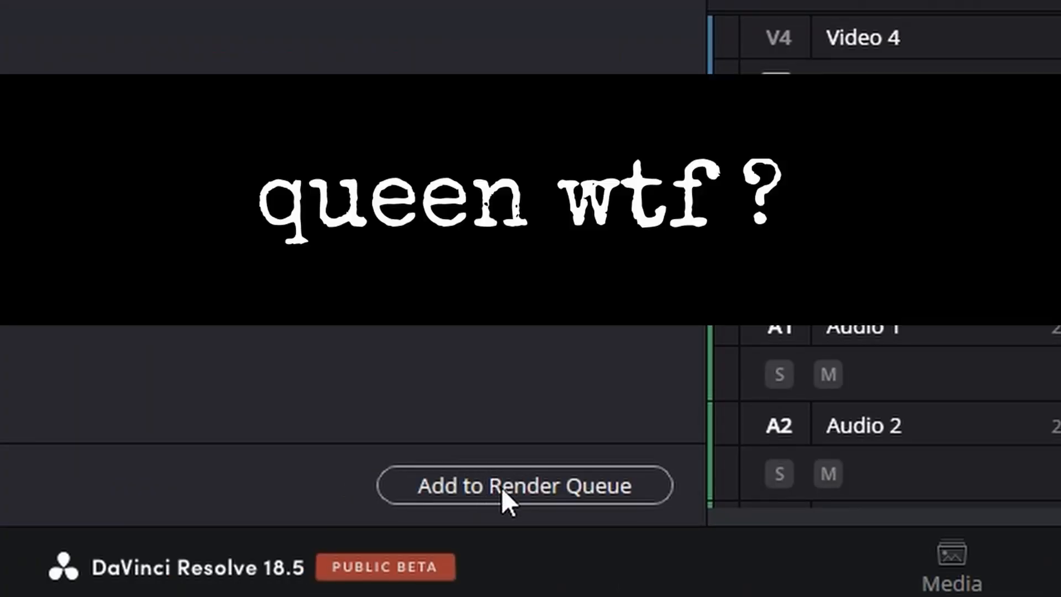
Step: Add the export to the render queue and render all jobs
{"action": "left_click", "coordinate": [502, 487]}
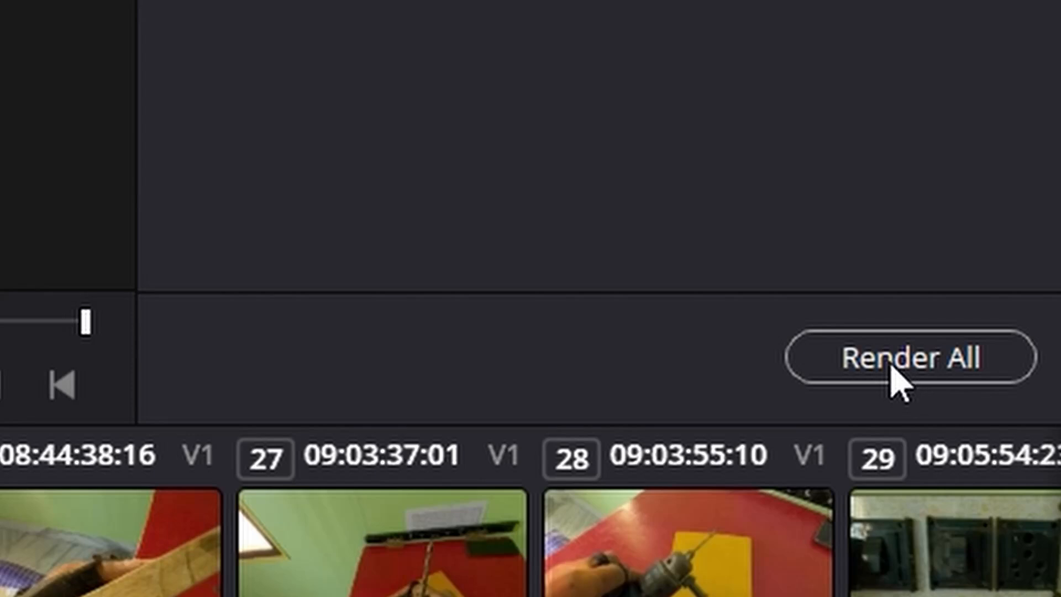
{"action": "left_click", "coordinate": [962, 480]}
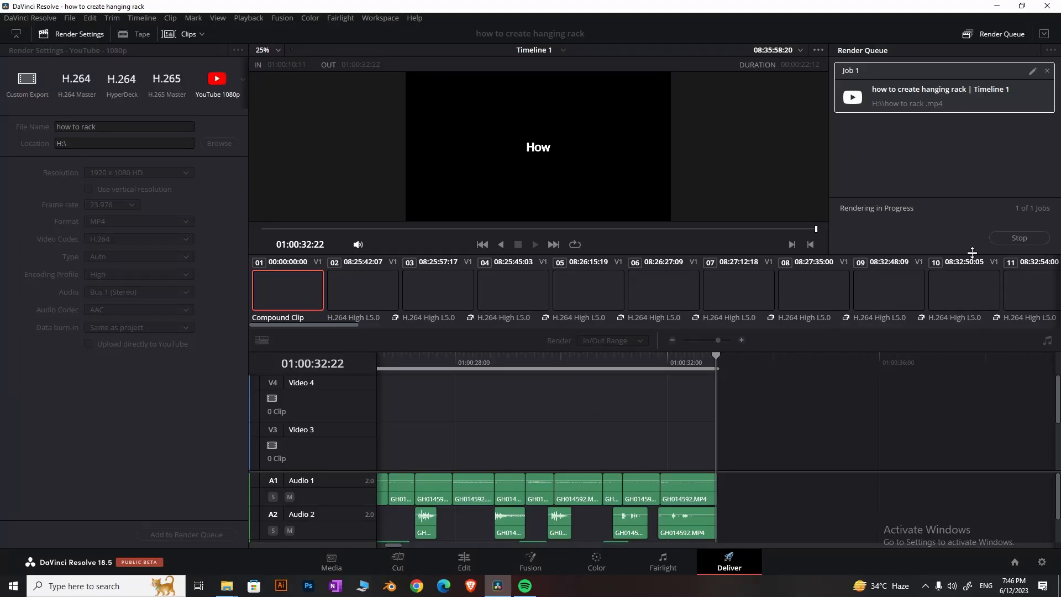